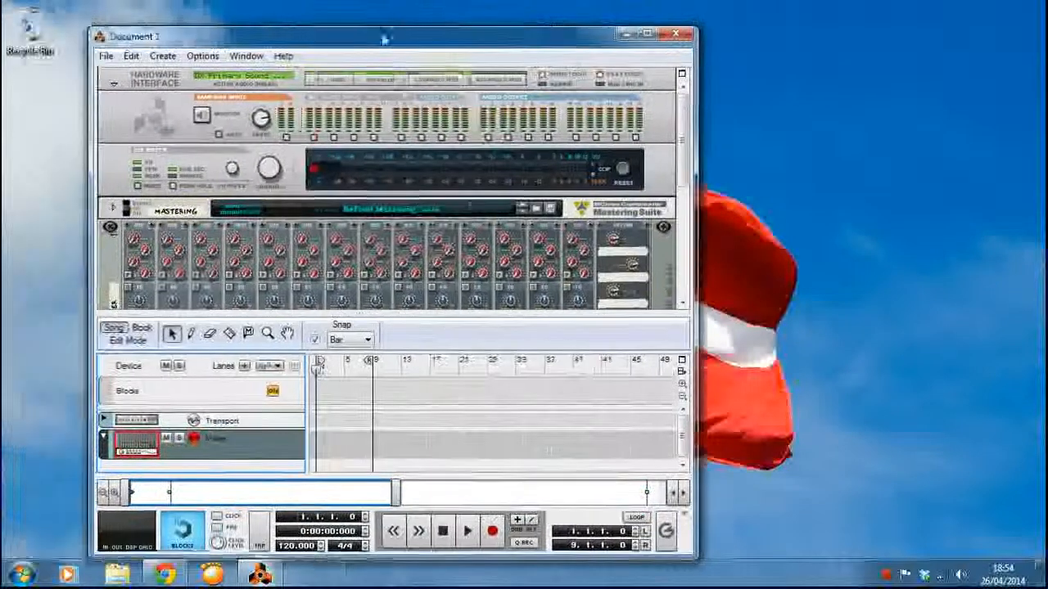
Collapse the Hardware Interface device at the head of the rack.
click(153, 90)
click(152, 86)
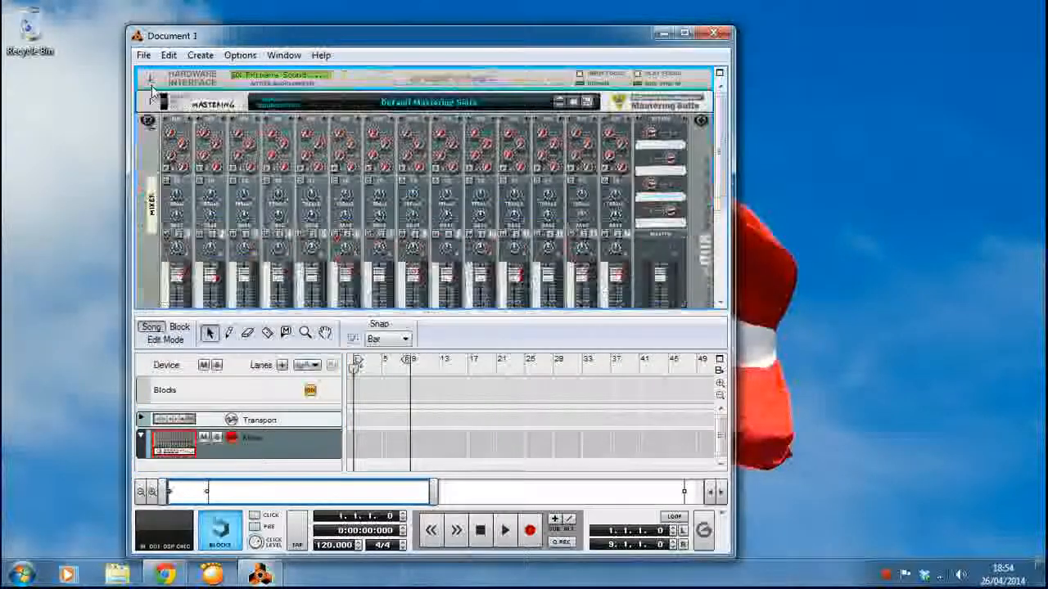
click(163, 107)
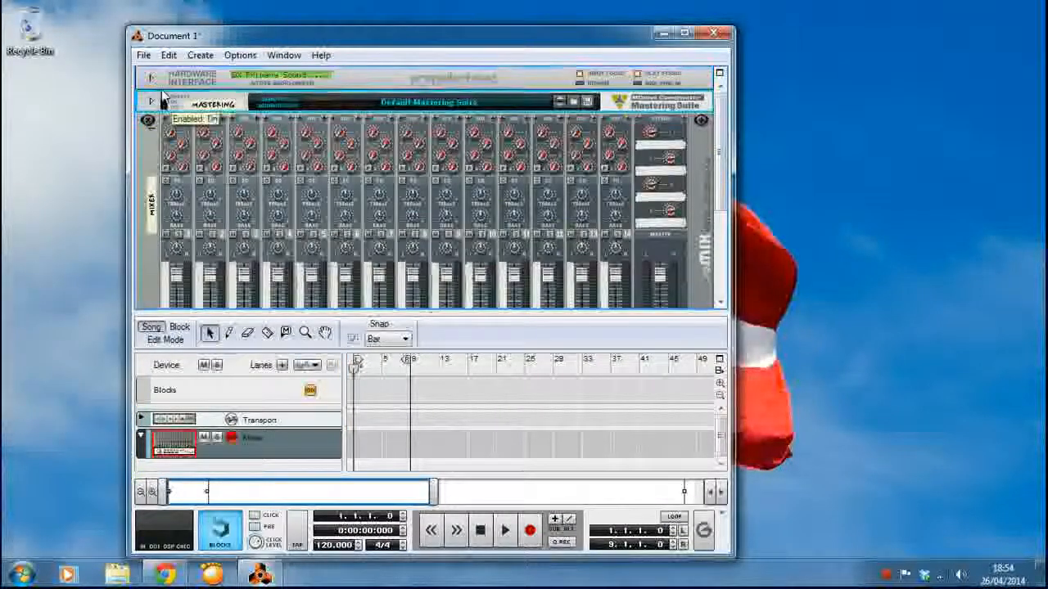
Save the song to the Desktop as "hardcore tutorial" in Reason Song File format.
click(144, 57)
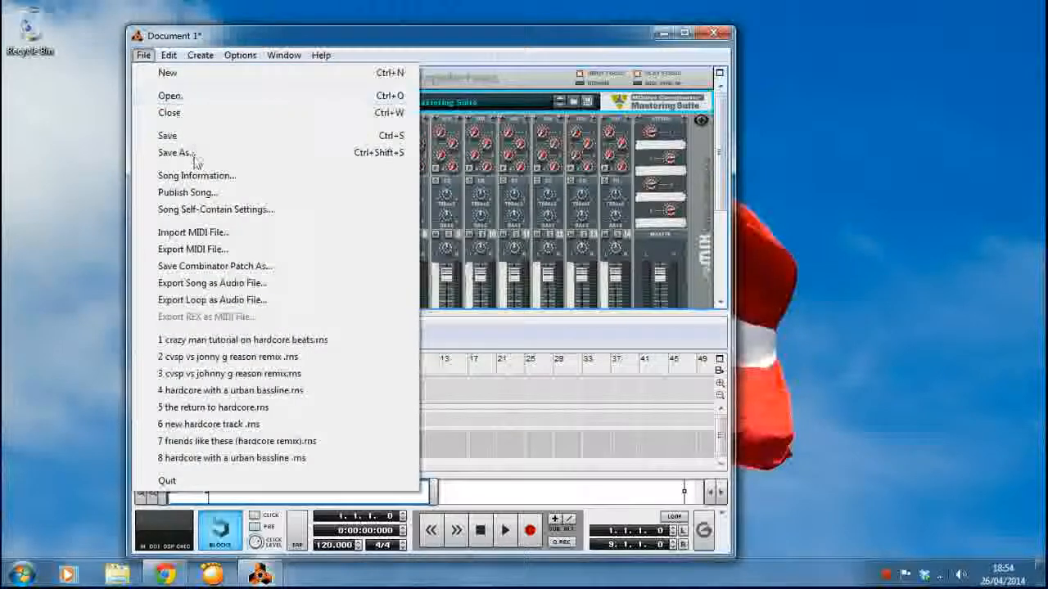
click(196, 153)
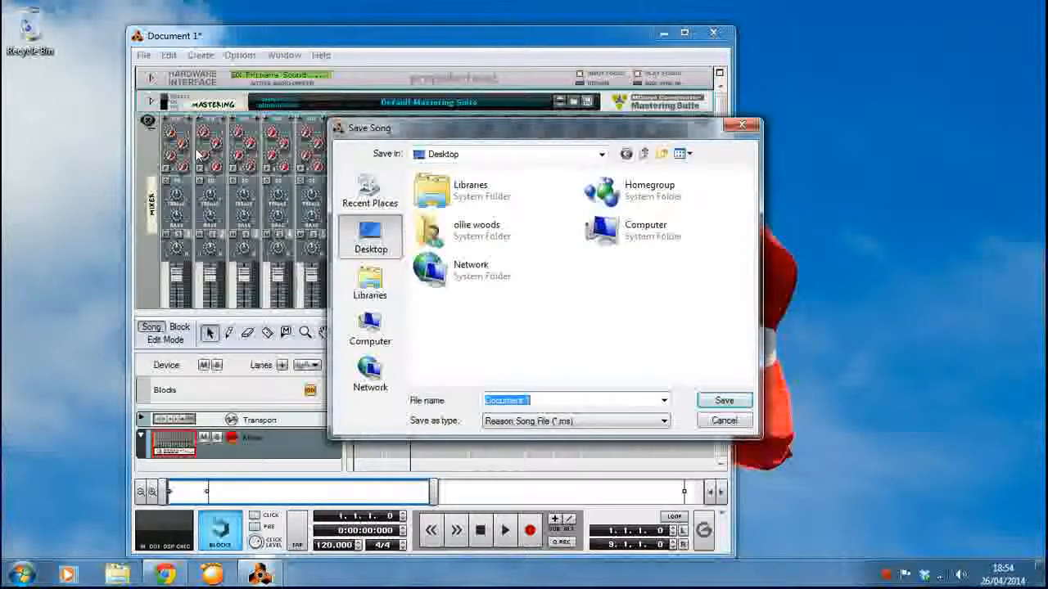
text(hardt)
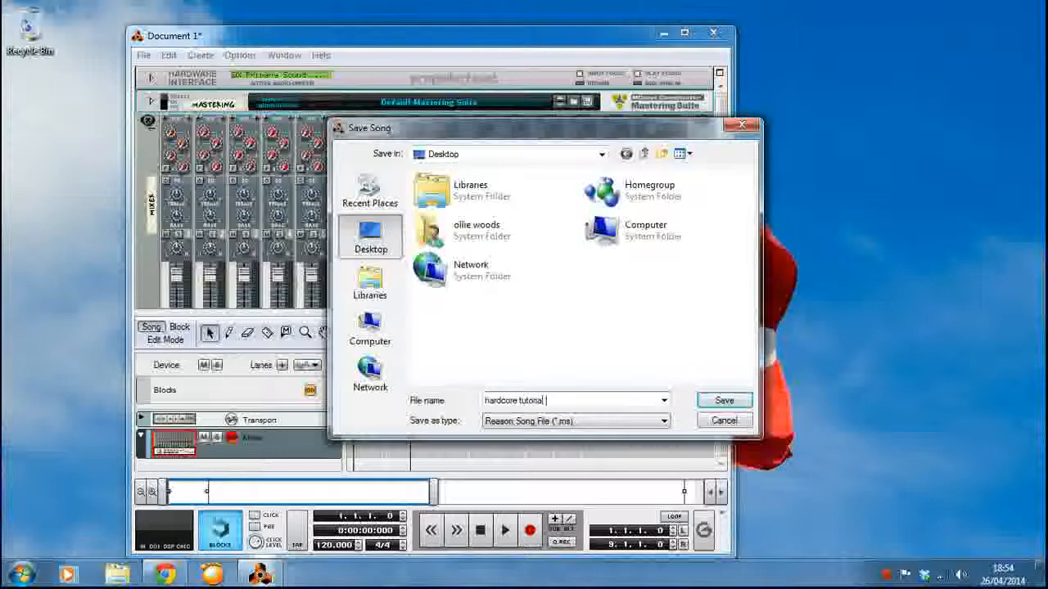
key(Return)
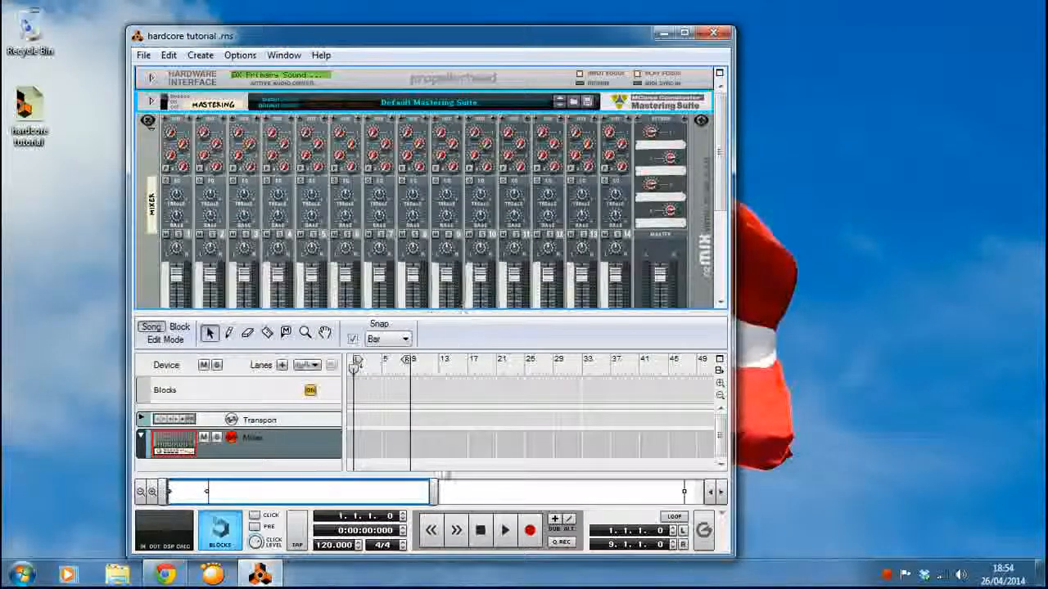
Set the song tempo to 170 BPM and turn on loop playback.
click(358, 543)
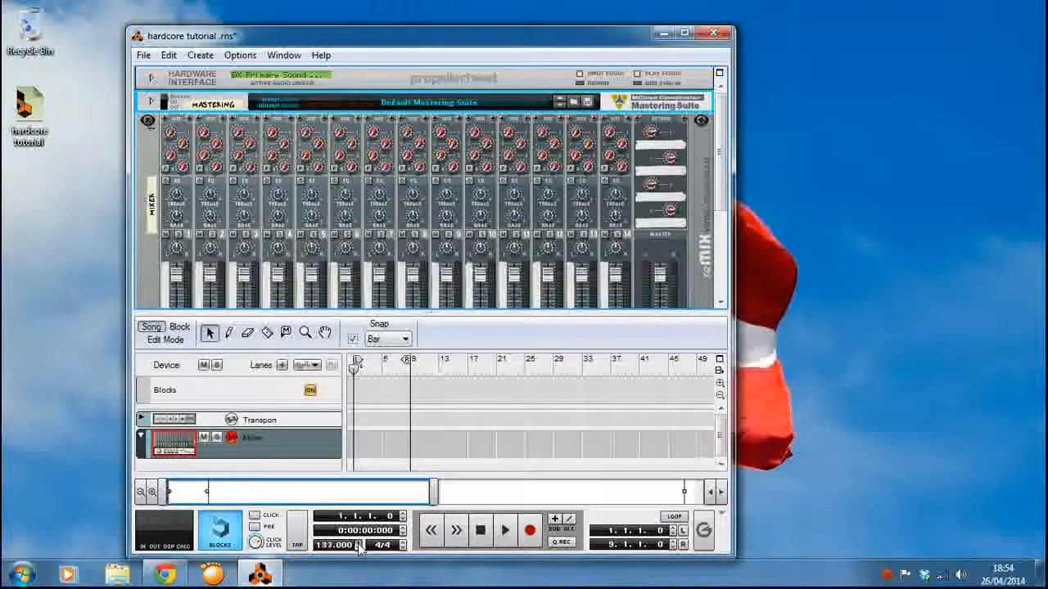
scroll(358, 548, up, 8)
scroll(358, 548, up, 18)
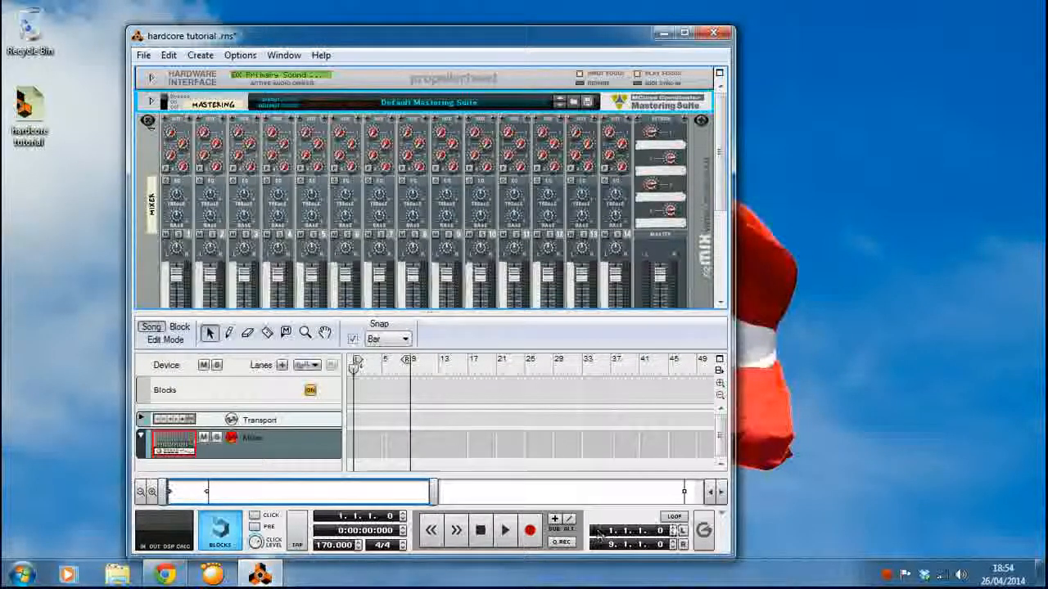
click(673, 517)
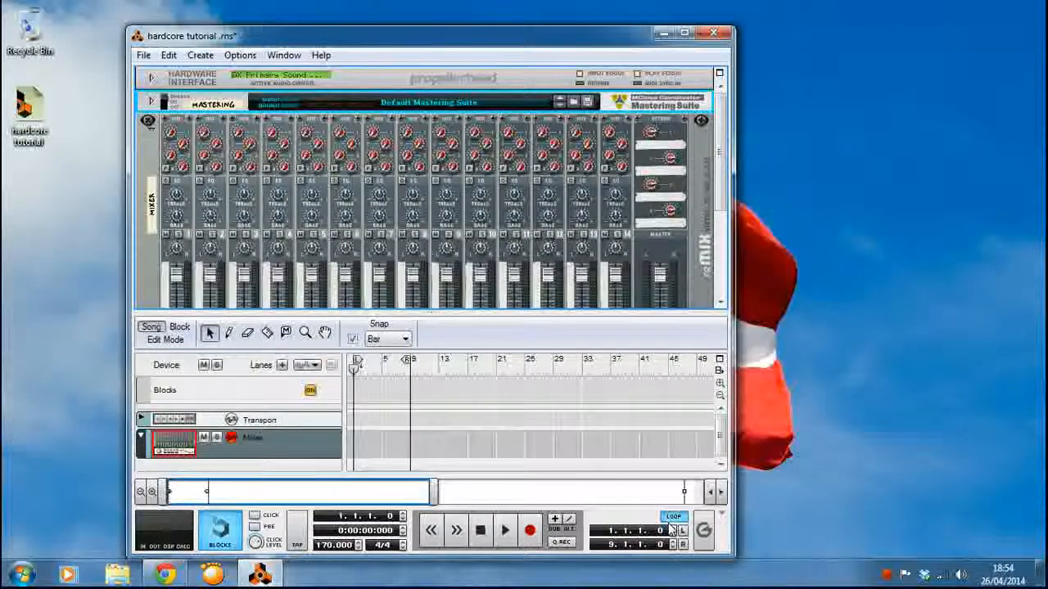
Detach the sequencer into its own window, bring it to the front and reattach it to the rack.
click(720, 373)
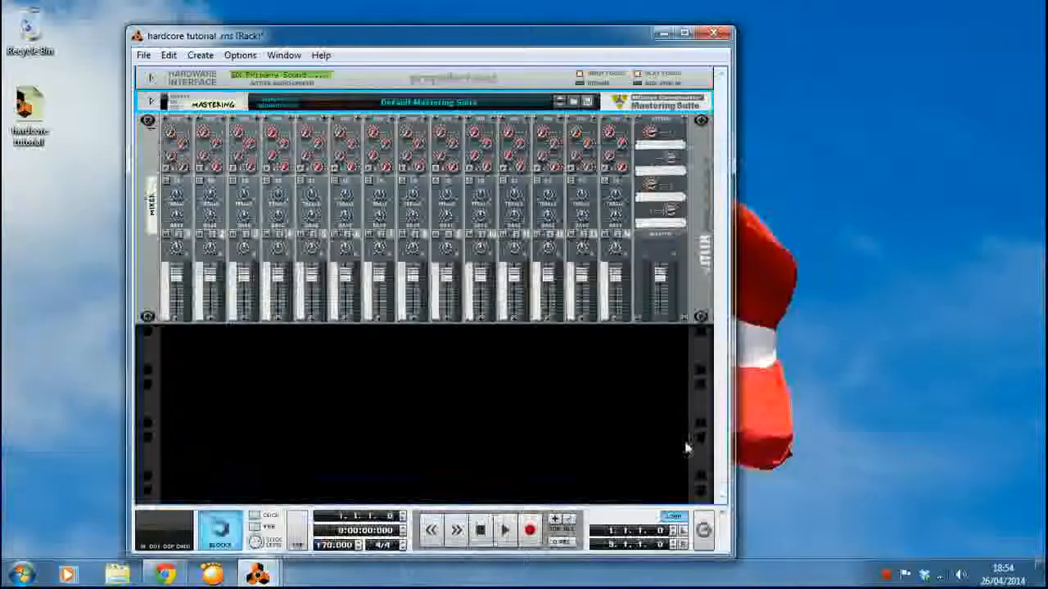
click(265, 578)
click(390, 481)
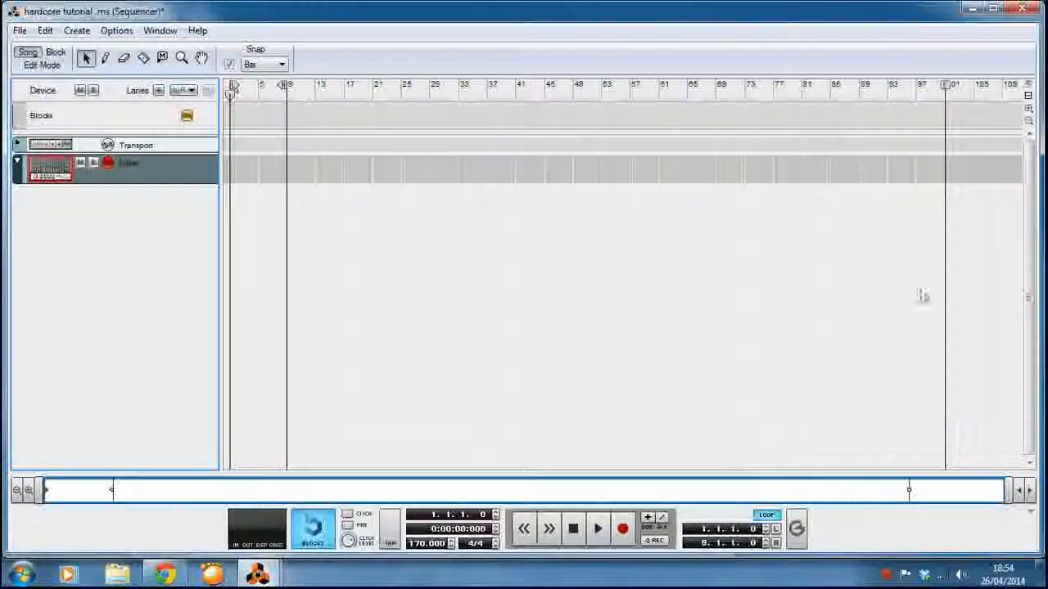
click(1027, 96)
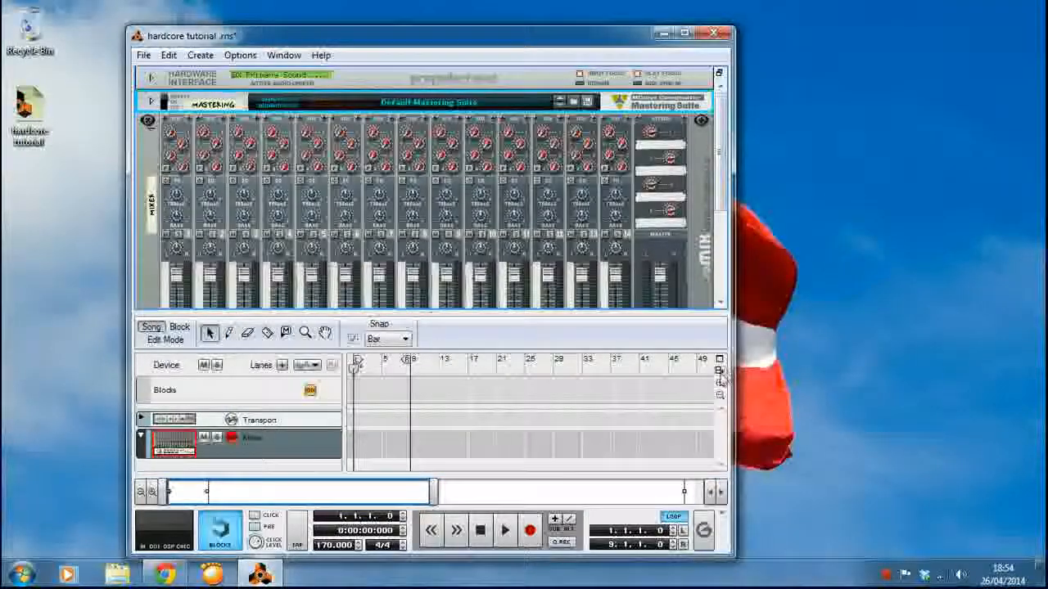
Detach the sequencer into a separate window and minimize it so only the rack window is shown.
click(719, 371)
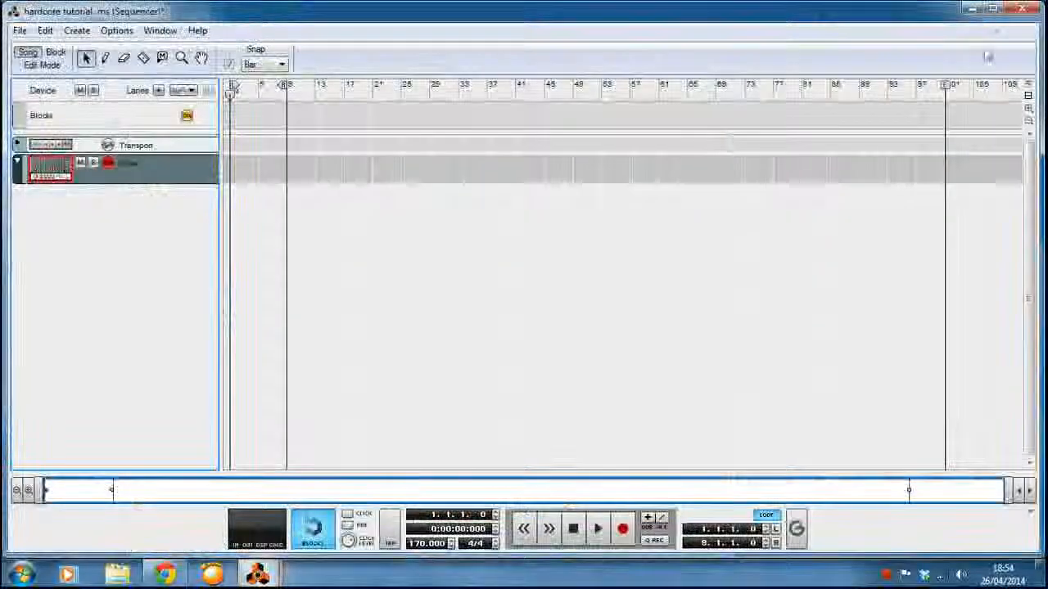
click(971, 10)
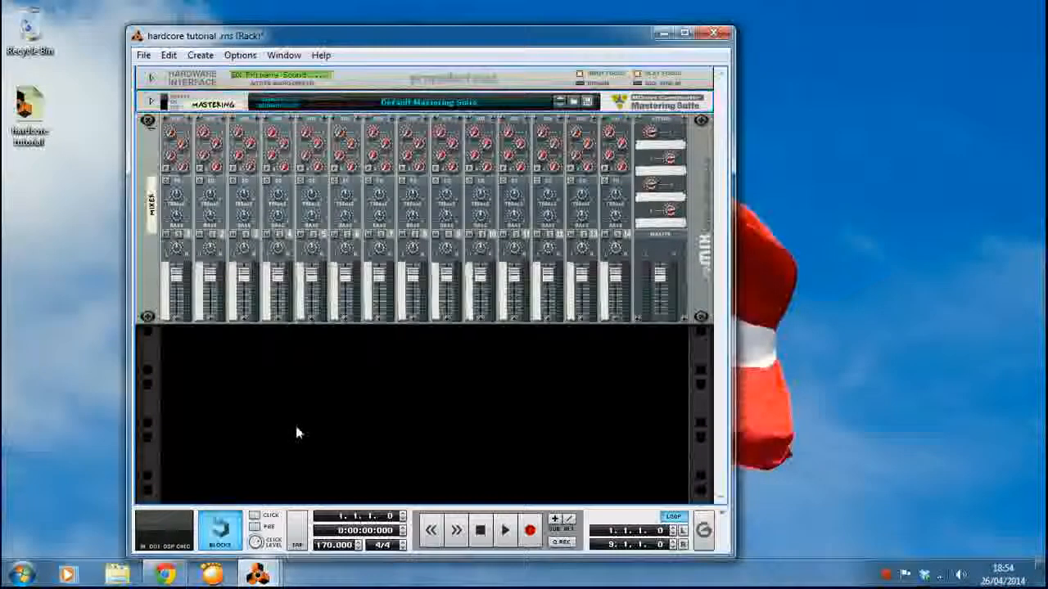
Create two Combinators in the rack beneath the mixer.
right_click(245, 378)
click(324, 88)
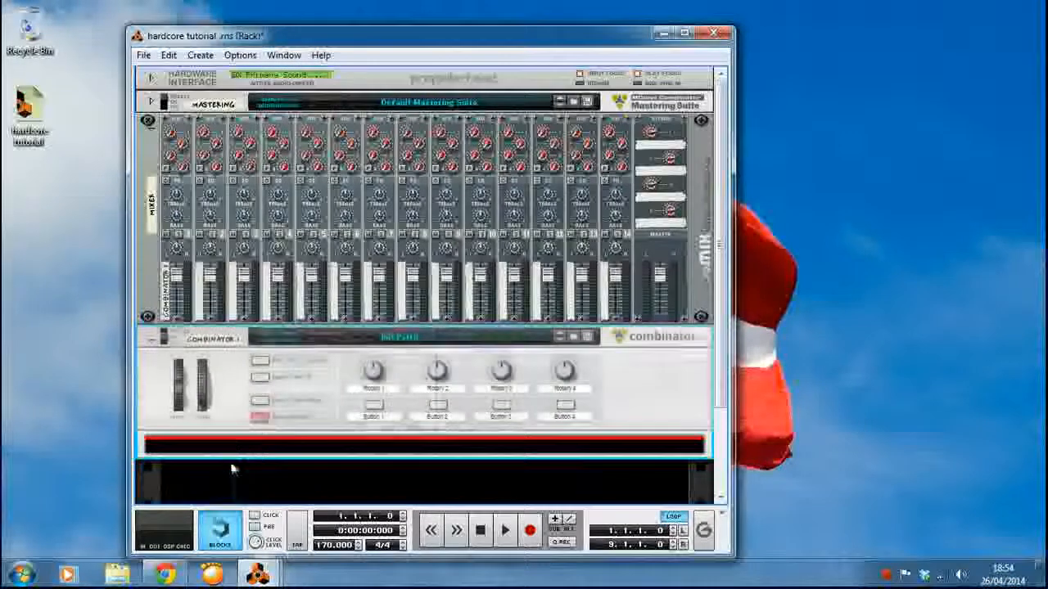
right_click(241, 442)
click(308, 95)
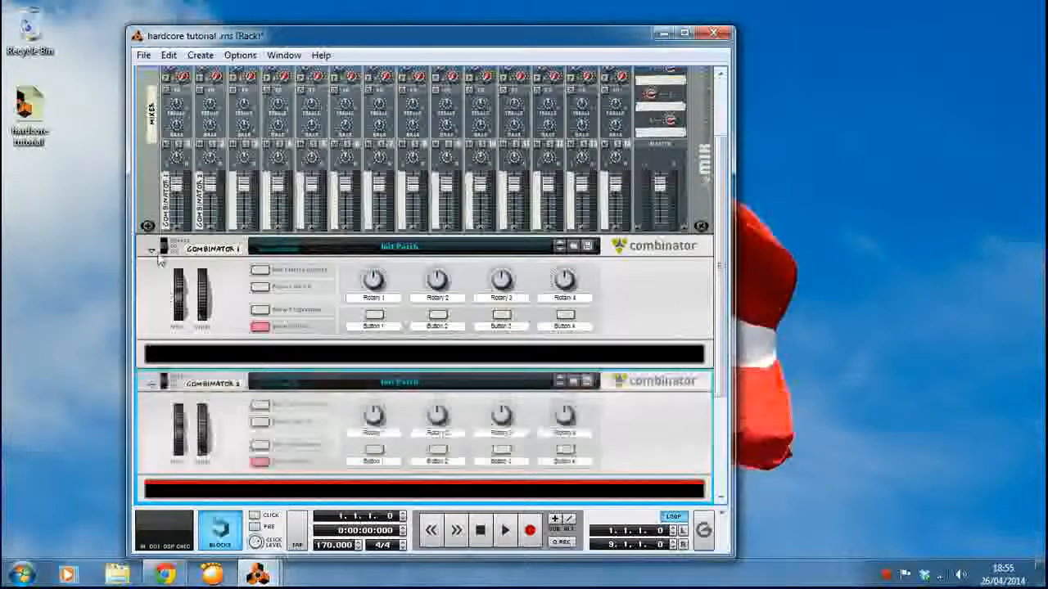
Rename the first Combinator "beat" and the second one "loops".
double_click(221, 253)
text(beat)
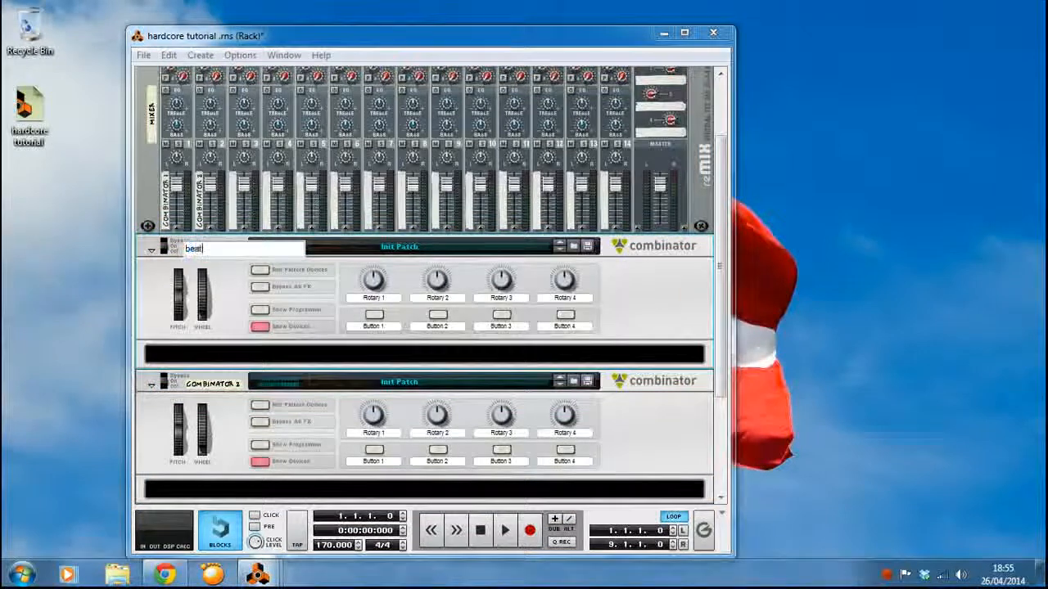
key(Return)
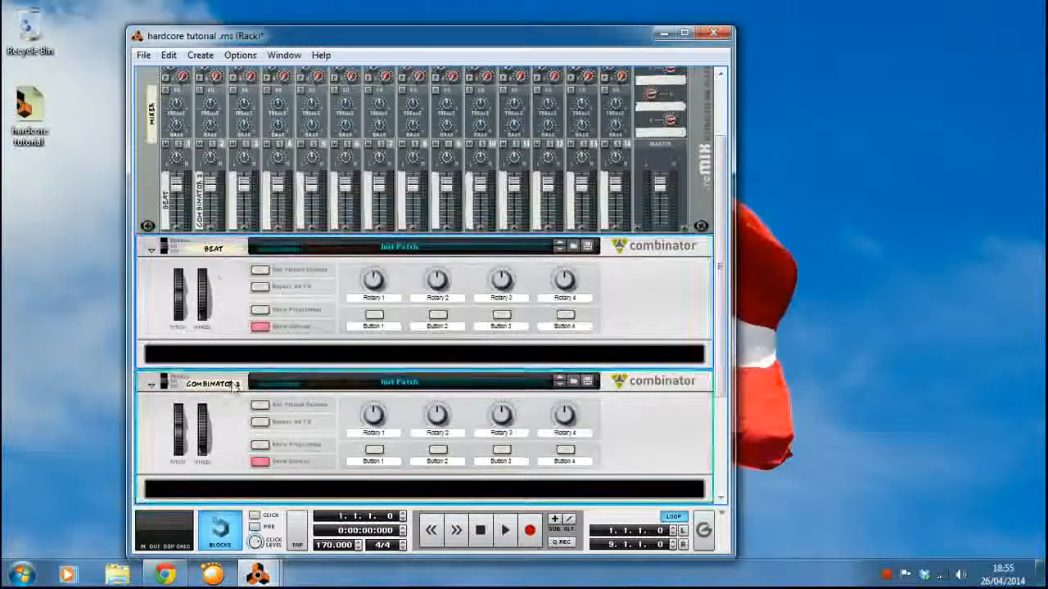
double_click(211, 383)
key(BackSpace)
text(loops)
key(Return)
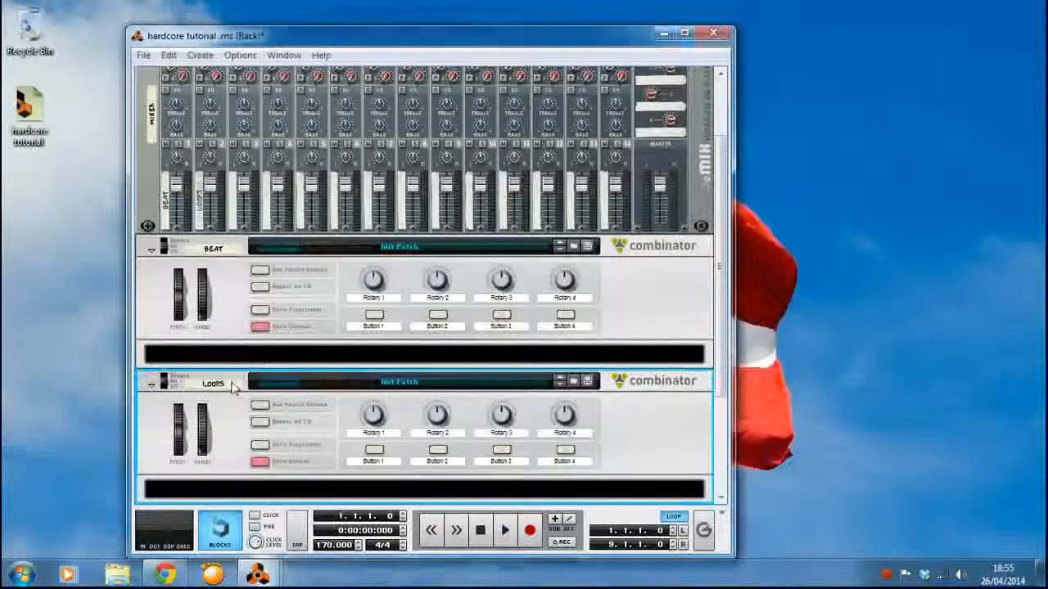
Add a Line Mixer 6:2 and a Redrum Drum Computer inside the beat Combinator.
right_click(235, 359)
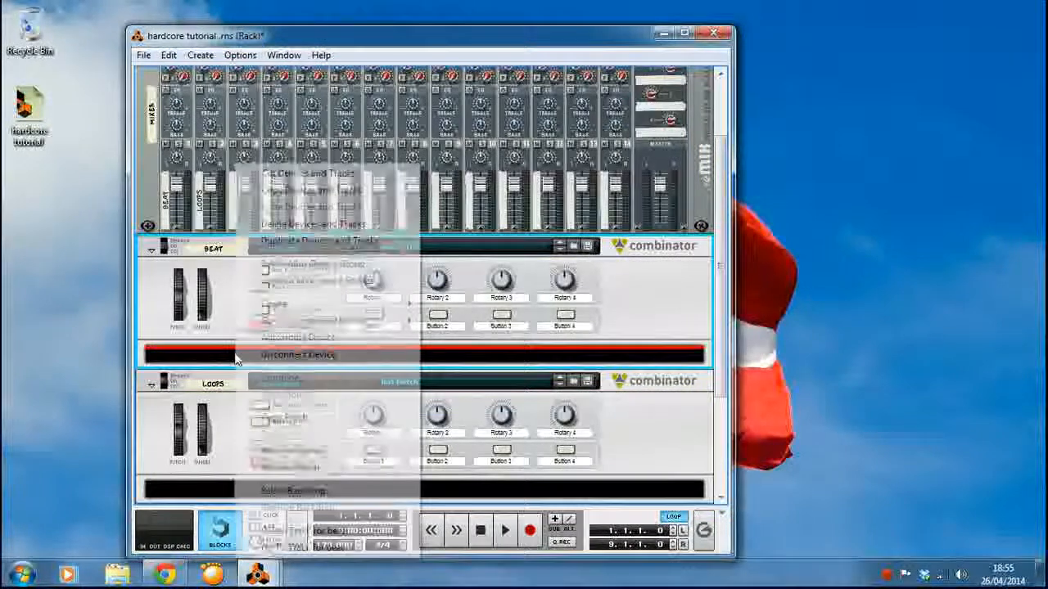
mouse_move(335, 304)
click(491, 113)
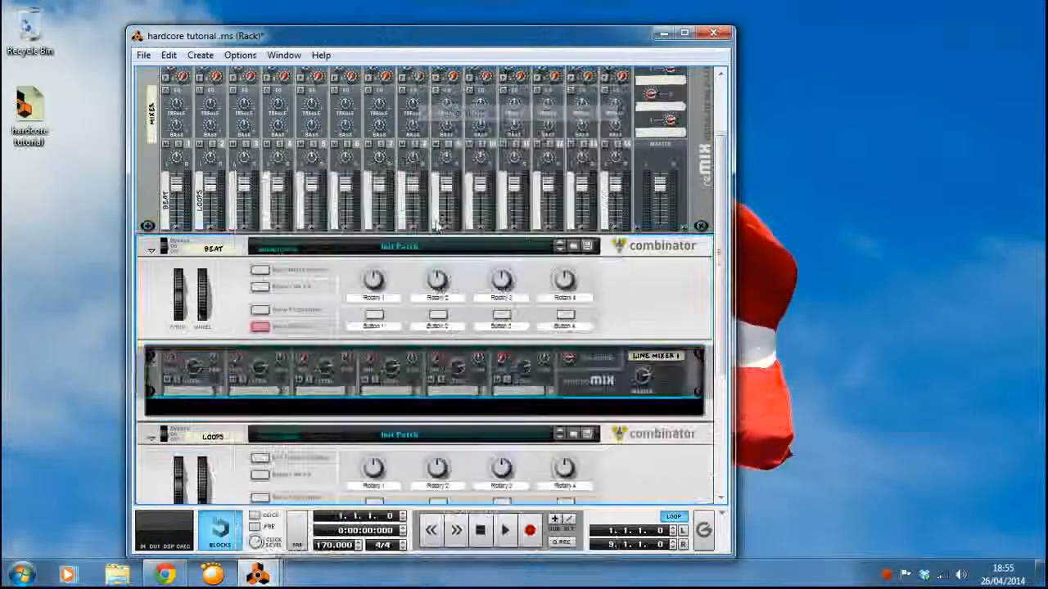
right_click(221, 305)
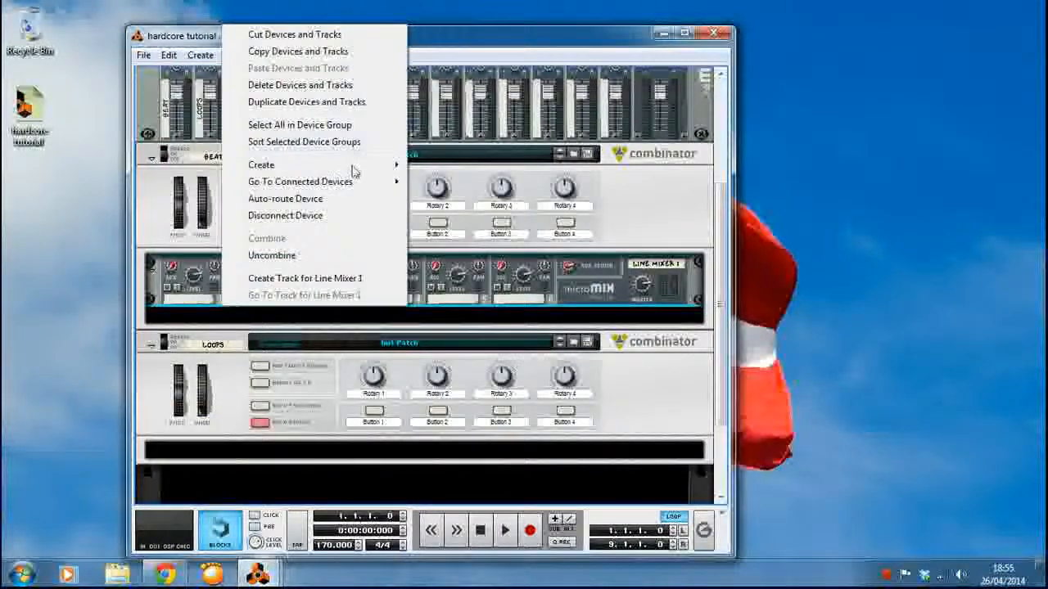
mouse_move(354, 167)
click(491, 238)
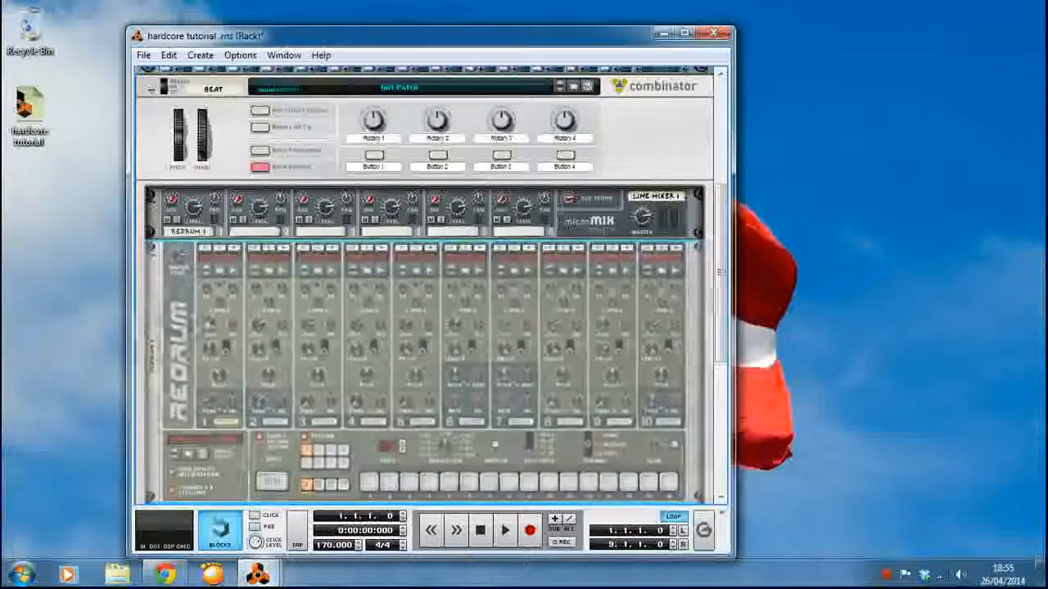
right_click(217, 320)
click(217, 318)
Add a Spider Audio Merger & Splitter below the Redrum inside the beat Combinator.
scroll(218, 323, down, 3)
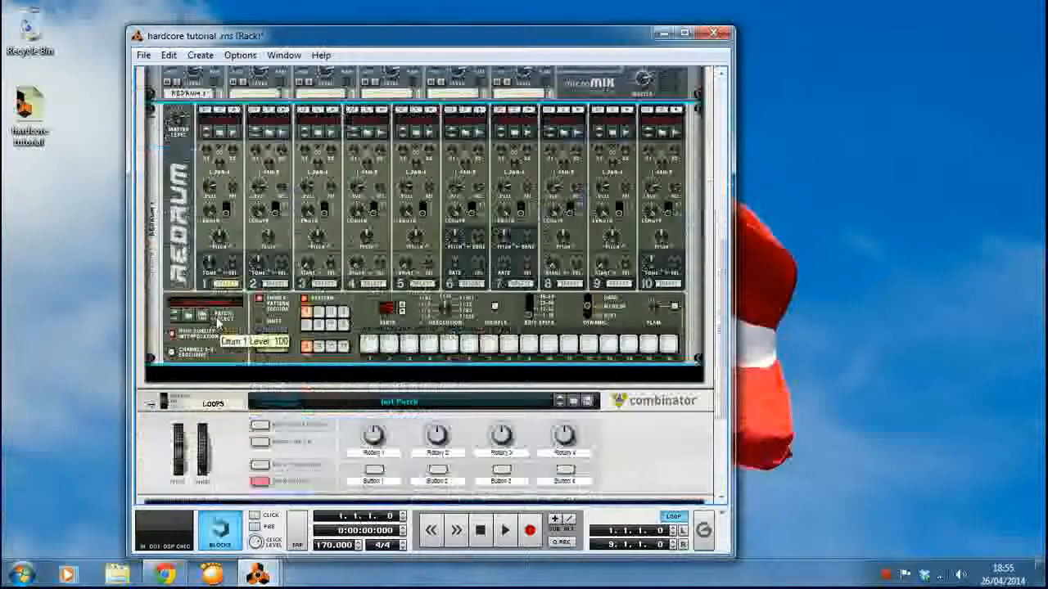
right_click(197, 370)
mouse_move(258, 305)
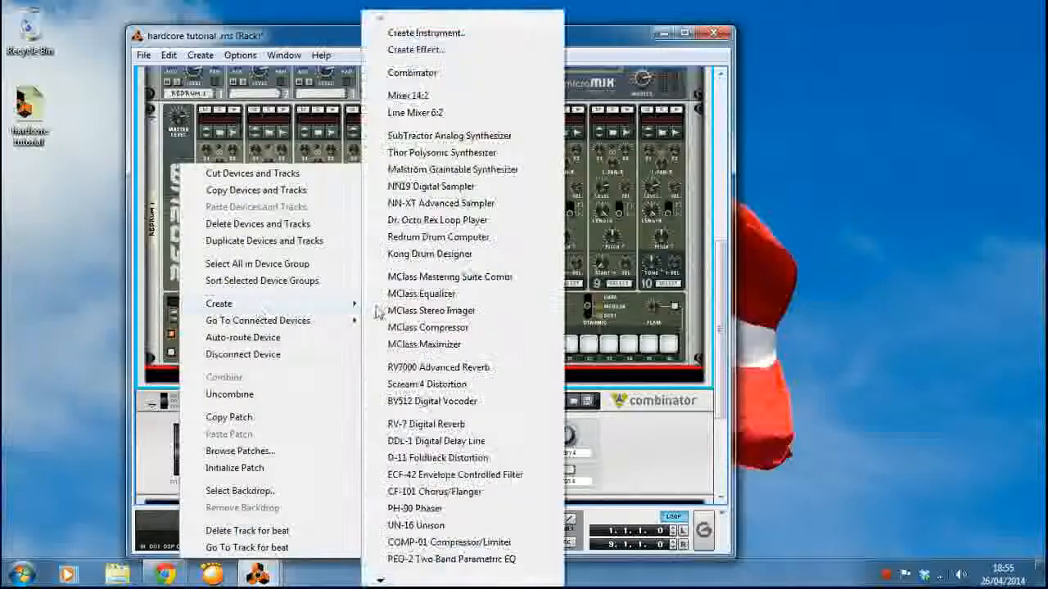
scroll(413, 565, down, 2)
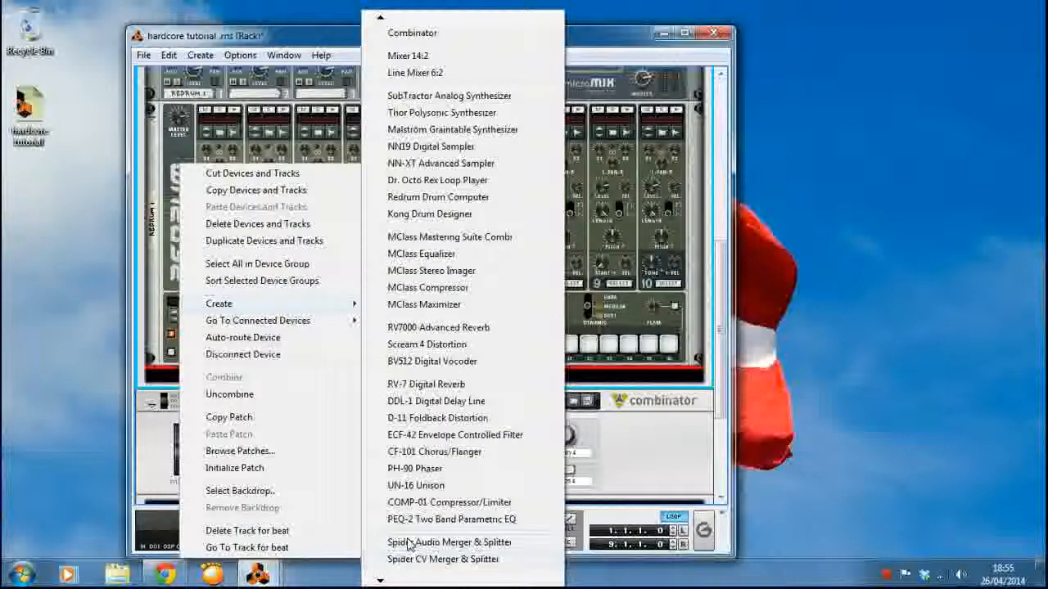
click(407, 542)
Duplicate the Spider Audio Merger & Splitter four times inside the beat Combinator.
right_click(361, 385)
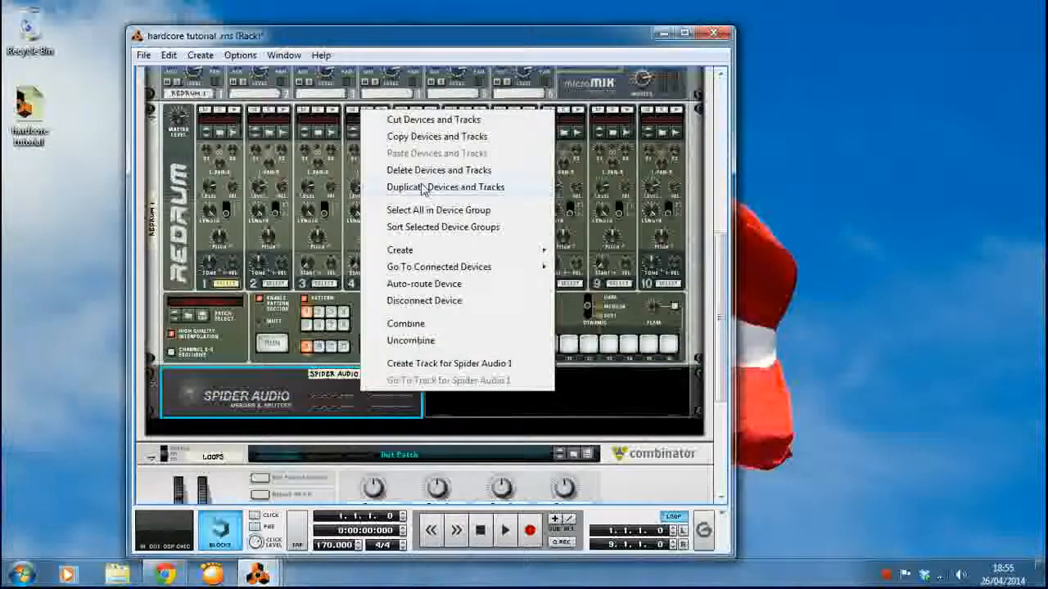
click(487, 187)
right_click(455, 385)
click(500, 176)
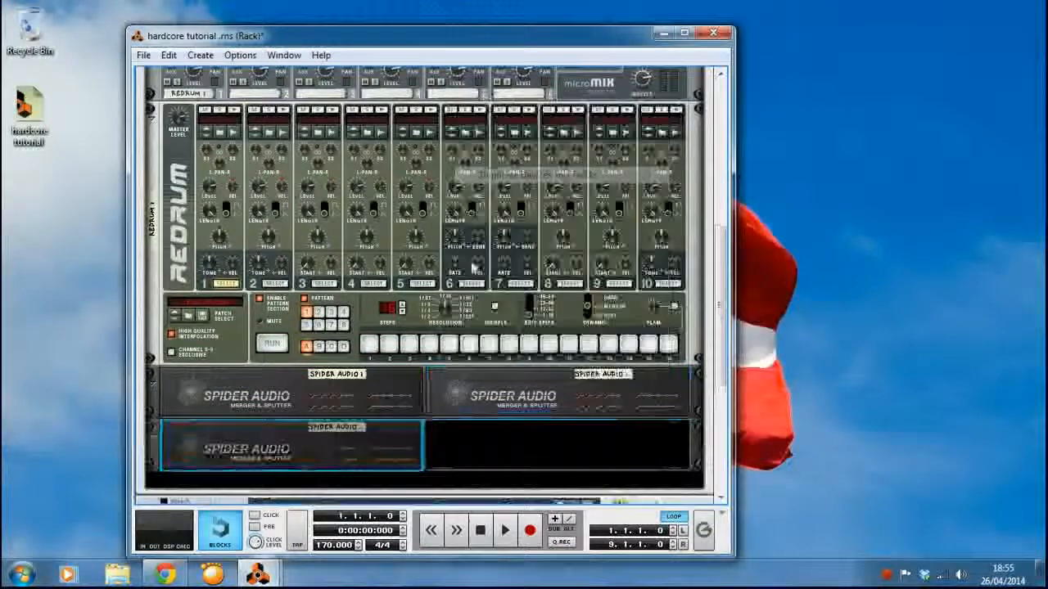
right_click(396, 438)
click(442, 228)
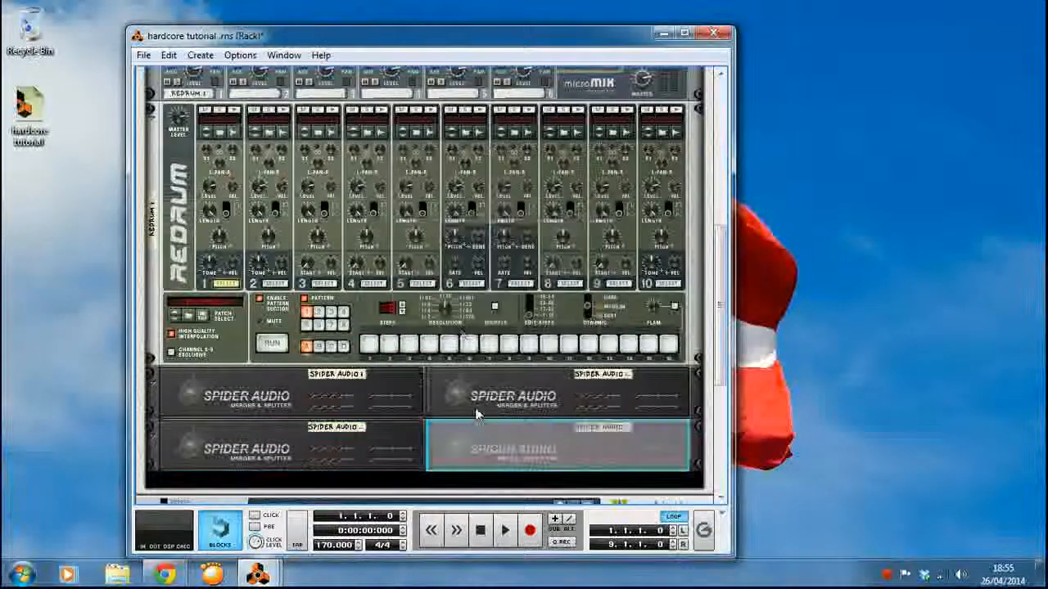
right_click(476, 434)
click(496, 220)
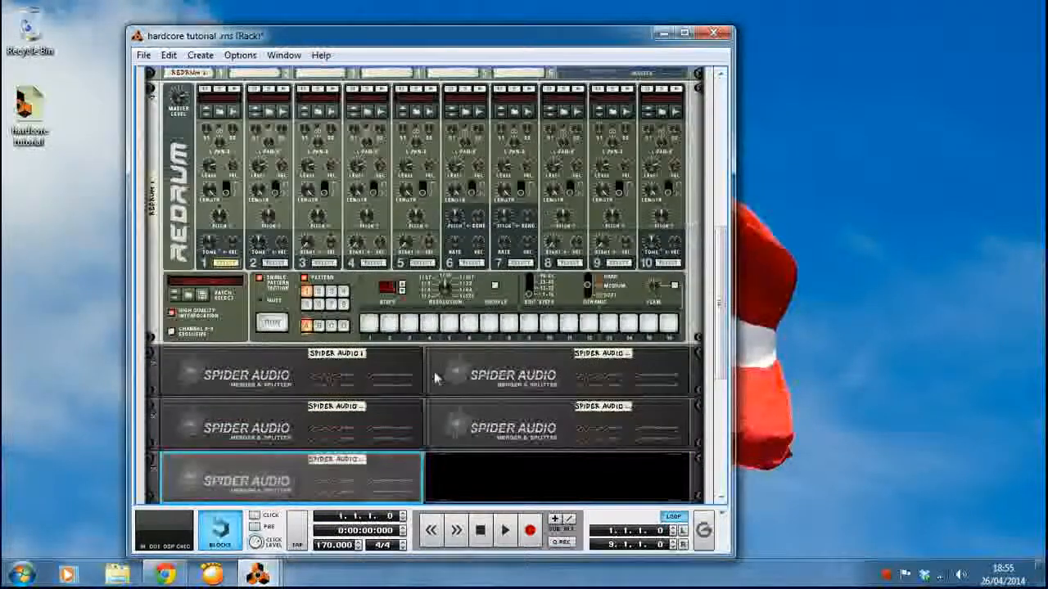
Rename the first Spider Audio Merger & Splitter below the Redrum "kick".
scroll(390, 394, up, 3)
scroll(390, 394, down, 3)
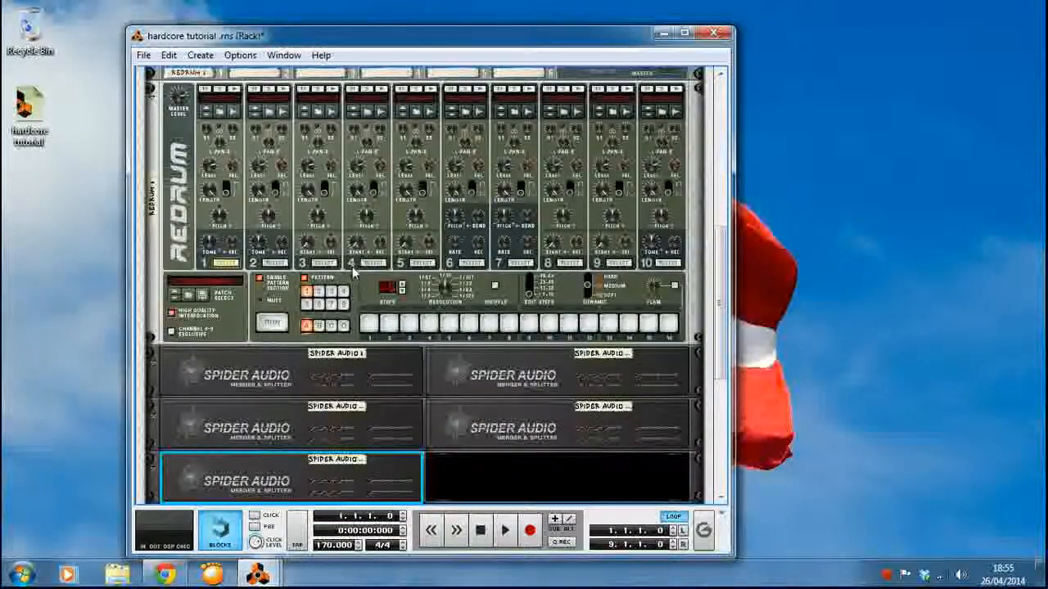
scroll(480, 454, up, 3)
scroll(480, 454, down, 3)
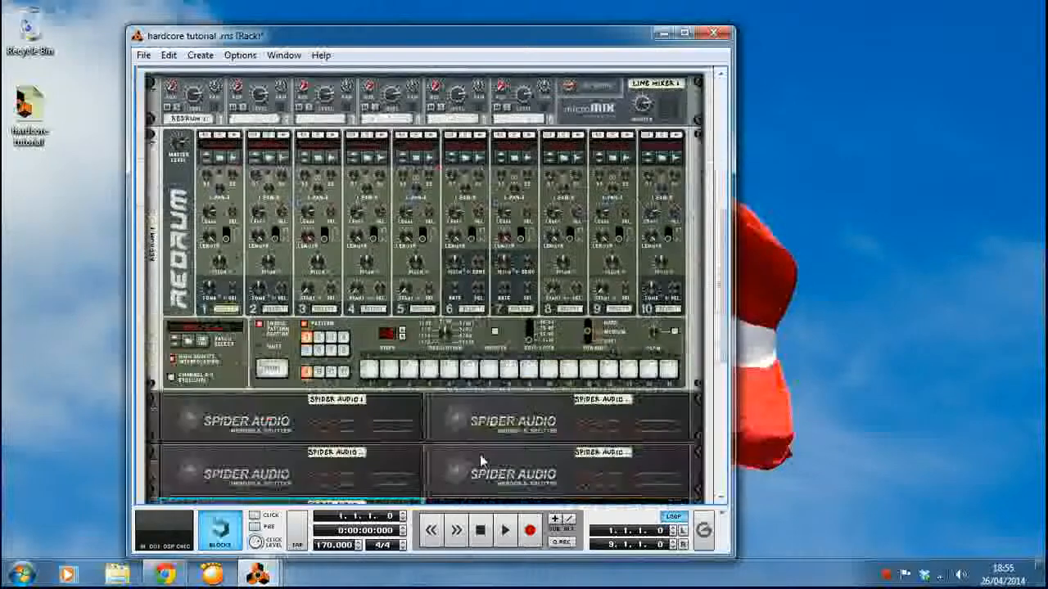
double_click(352, 402)
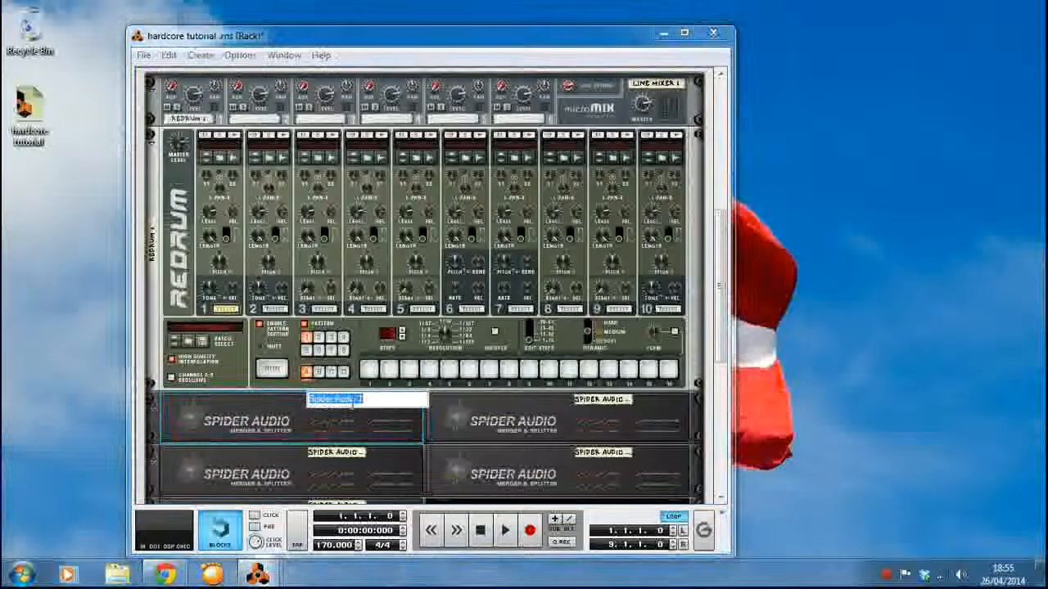
text(kick)
key(Return)
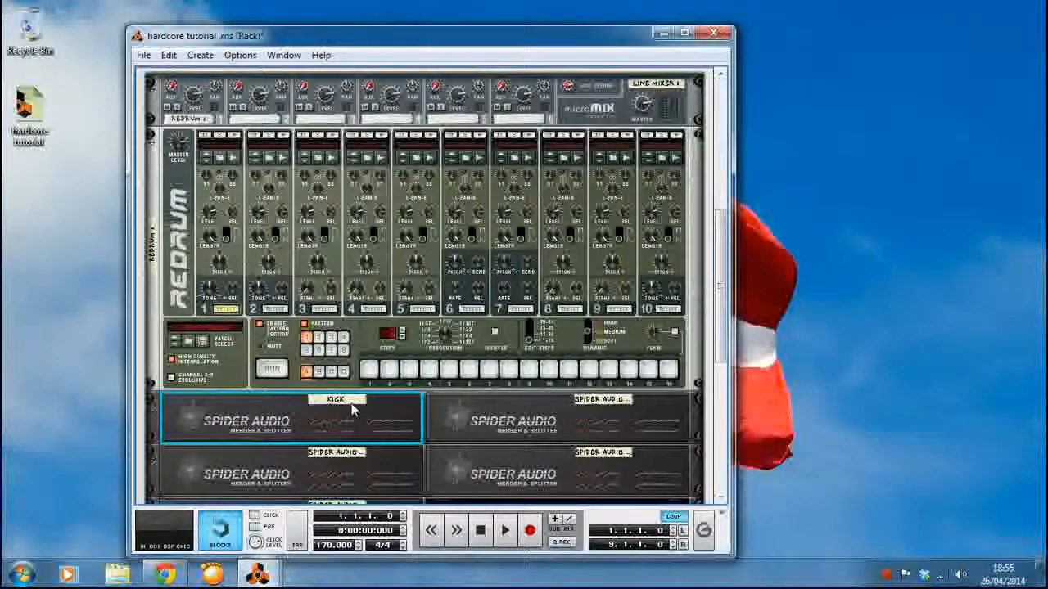
Rename the Spider Audio Merger & Splitter beside the kick one "clap".
click(606, 413)
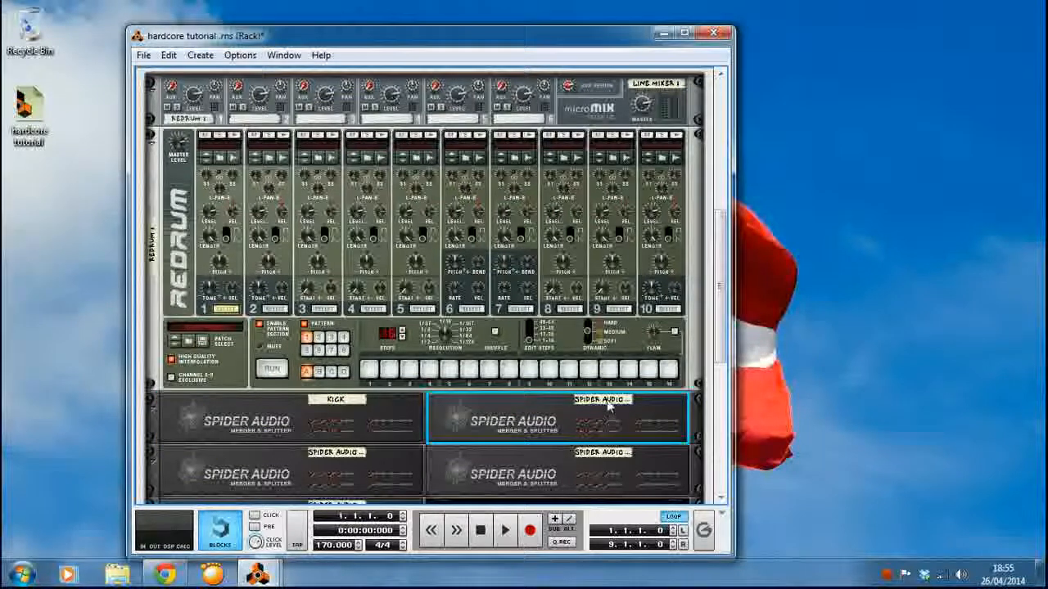
double_click(607, 400)
text(clap)
key(Return)
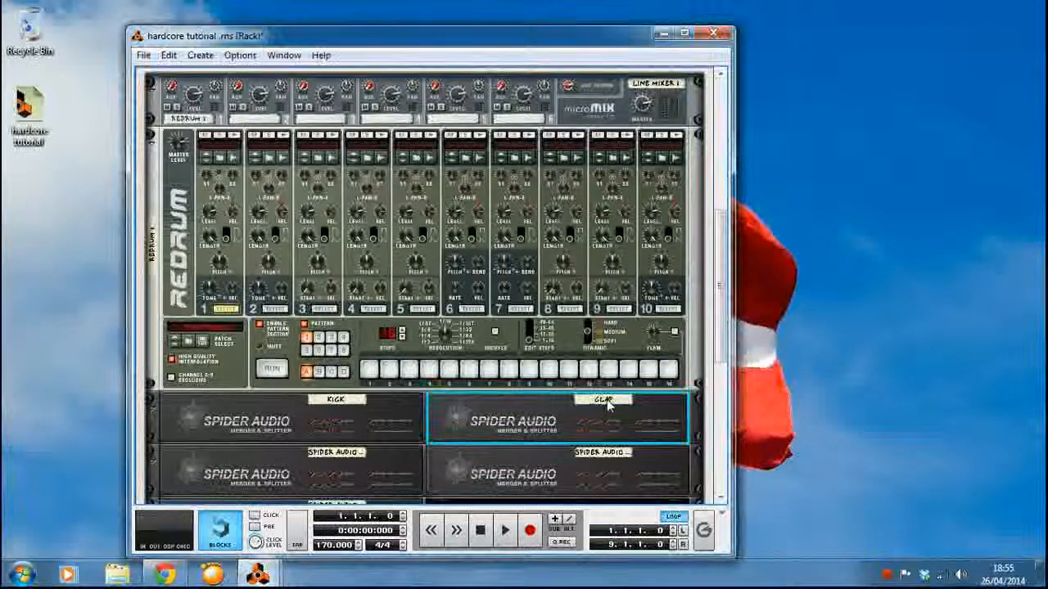
Rename the Spider Audio Merger & Splitter directly below the kick one "hi hats".
click(365, 467)
double_click(362, 453)
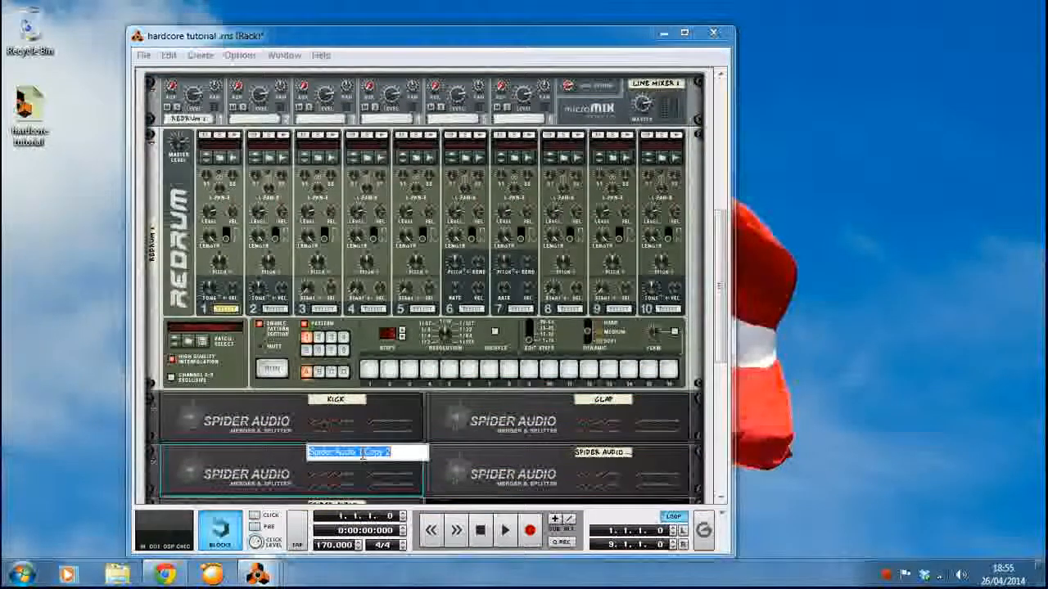
key(BackSpace)
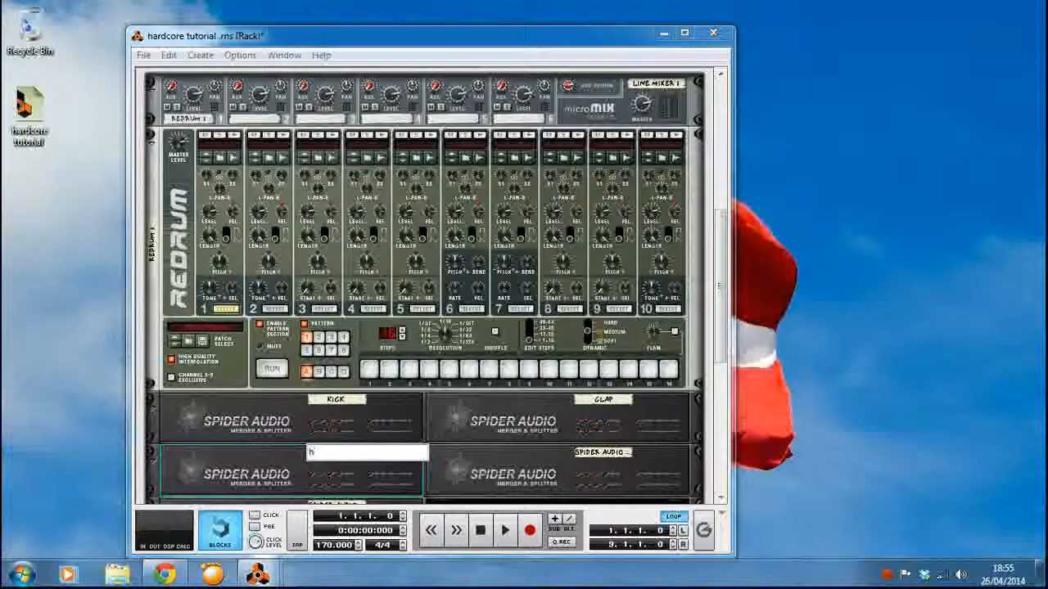
key(Return)
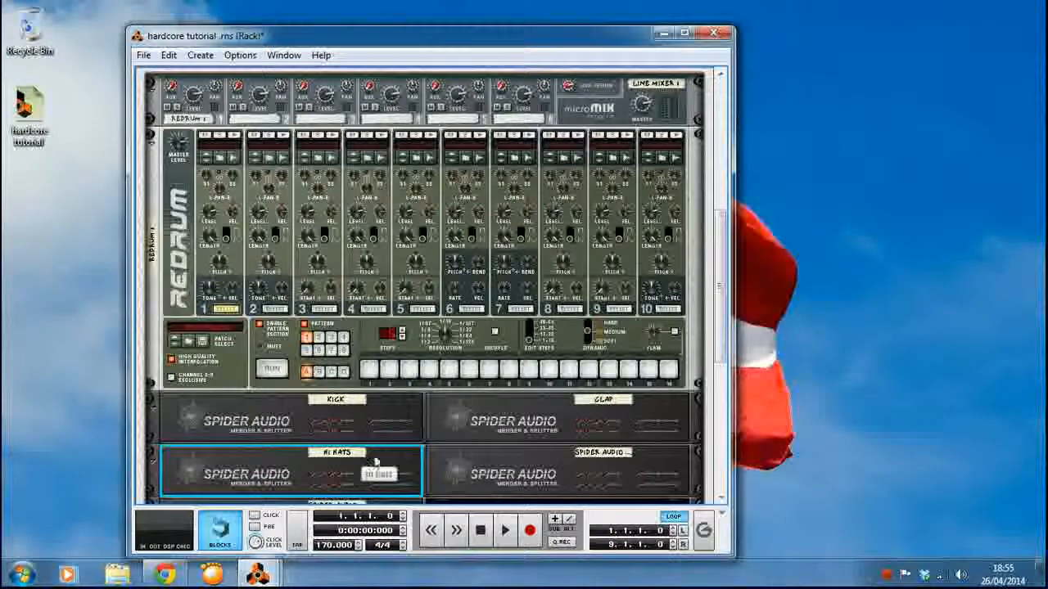
Rename the Spider Audio Merger & Splitter below the clap one "ride".
click(583, 460)
double_click(586, 454)
text(ride)
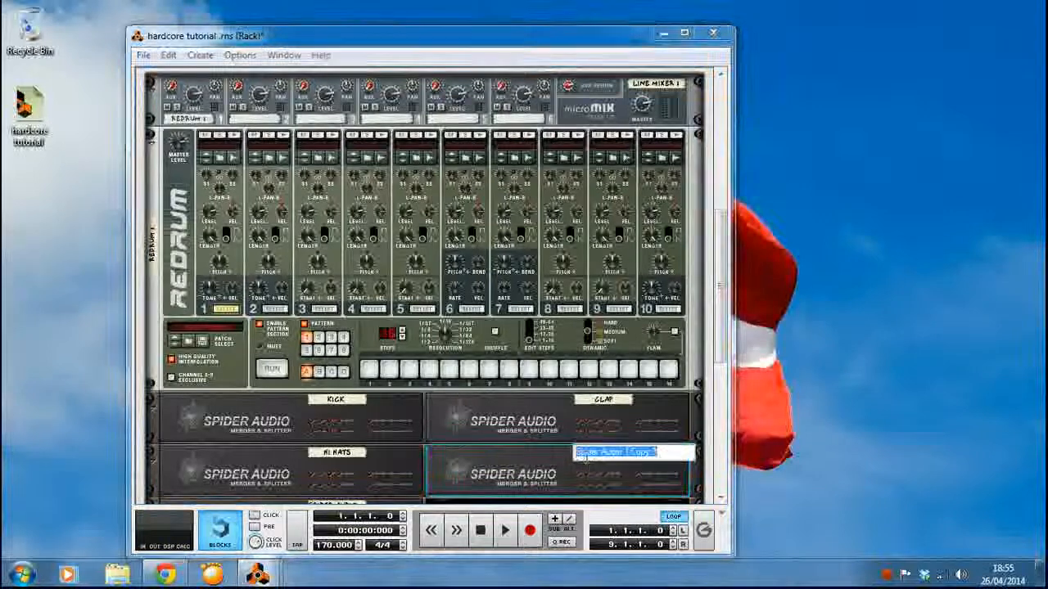
key(Return)
Rename the last Spider Audio Merger & Splitter, below the hi hats one, "snare fill".
scroll(586, 465, down, 2)
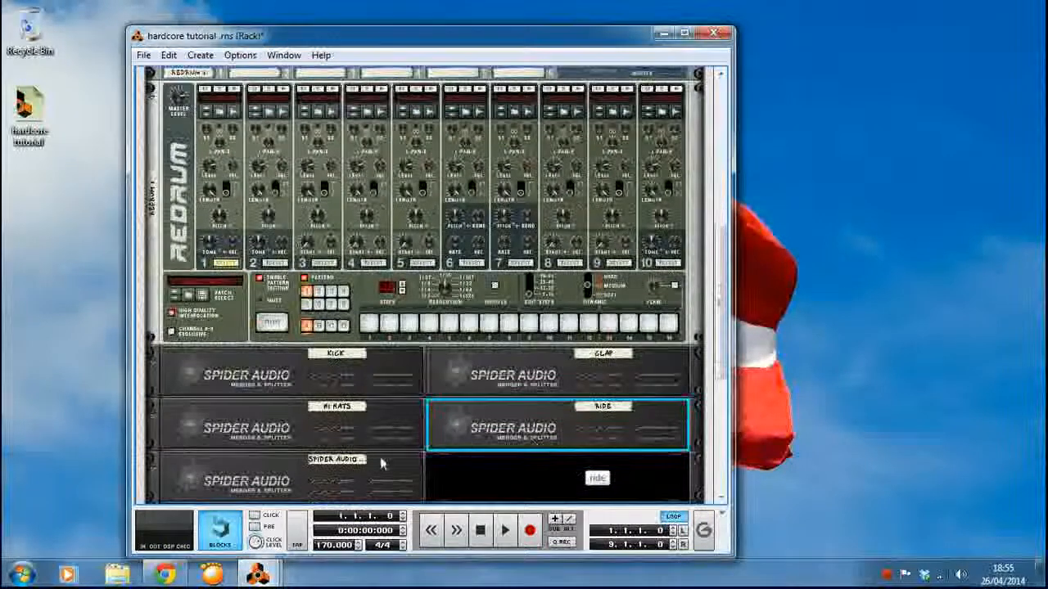
double_click(352, 459)
text(s)
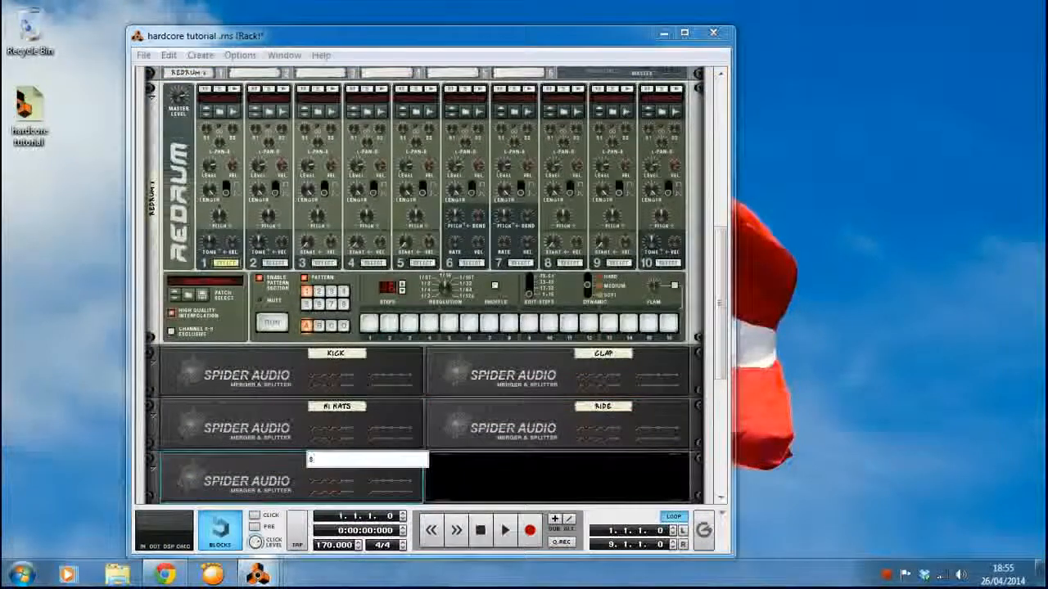
text(nare)
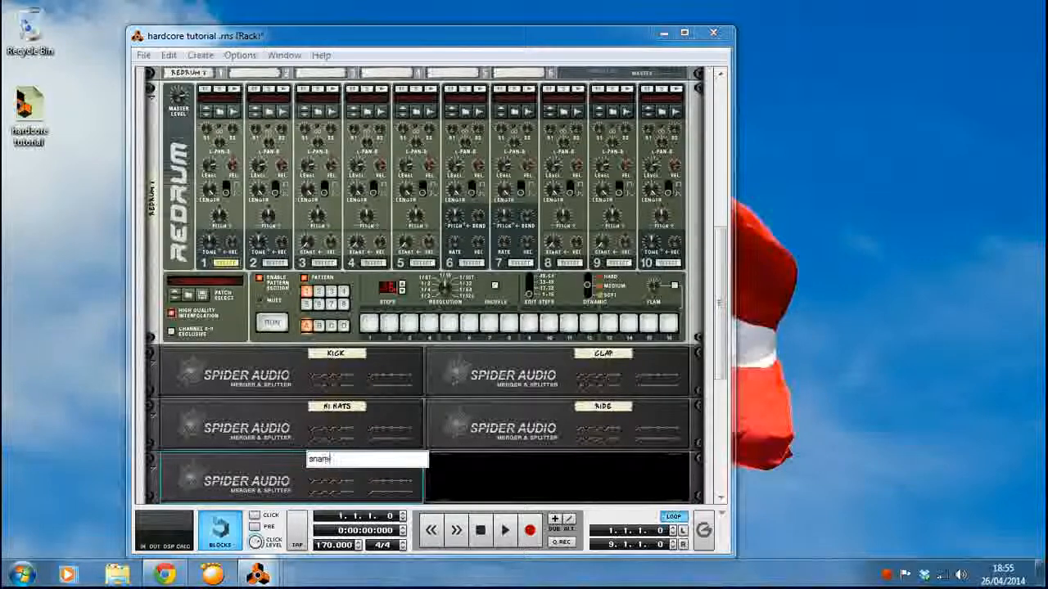
text( fill)
key(Return)
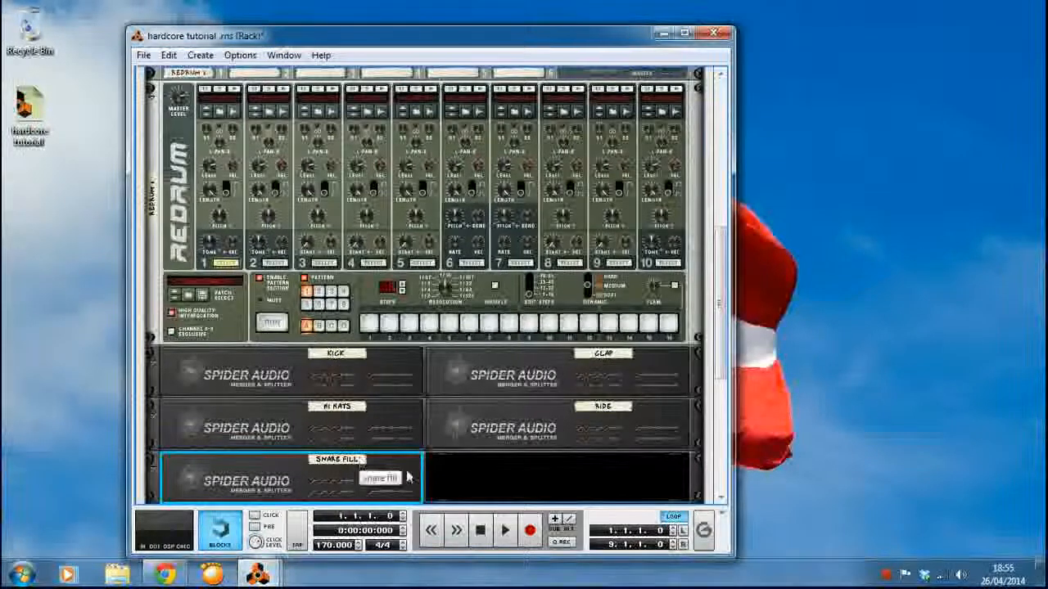
click(663, 32)
click(260, 574)
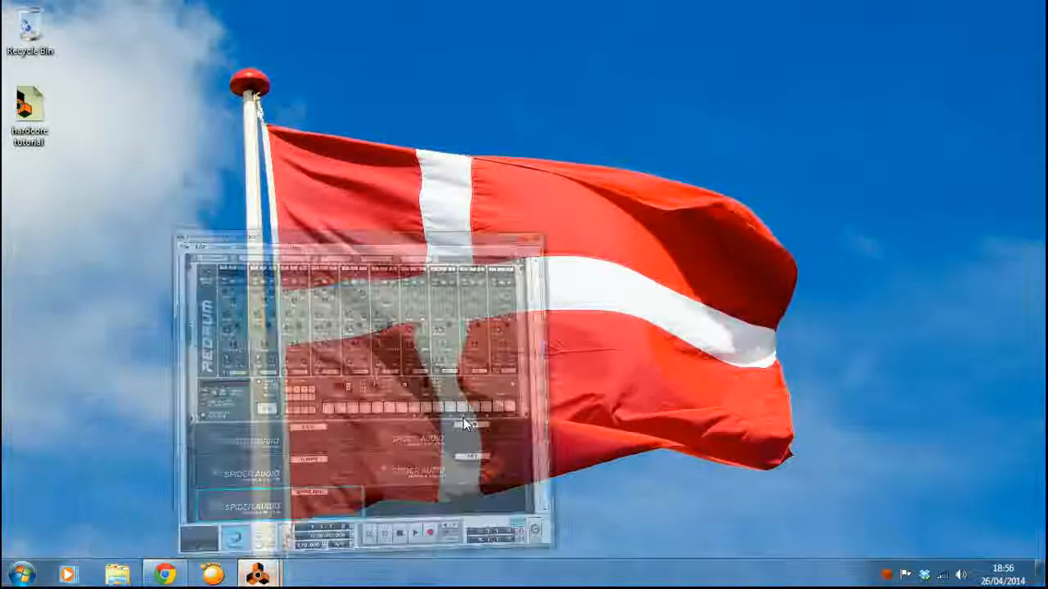
Add an RV7000 Advanced Reverb below the line mixer inside the beat Combinator.
scroll(407, 394, down, 3)
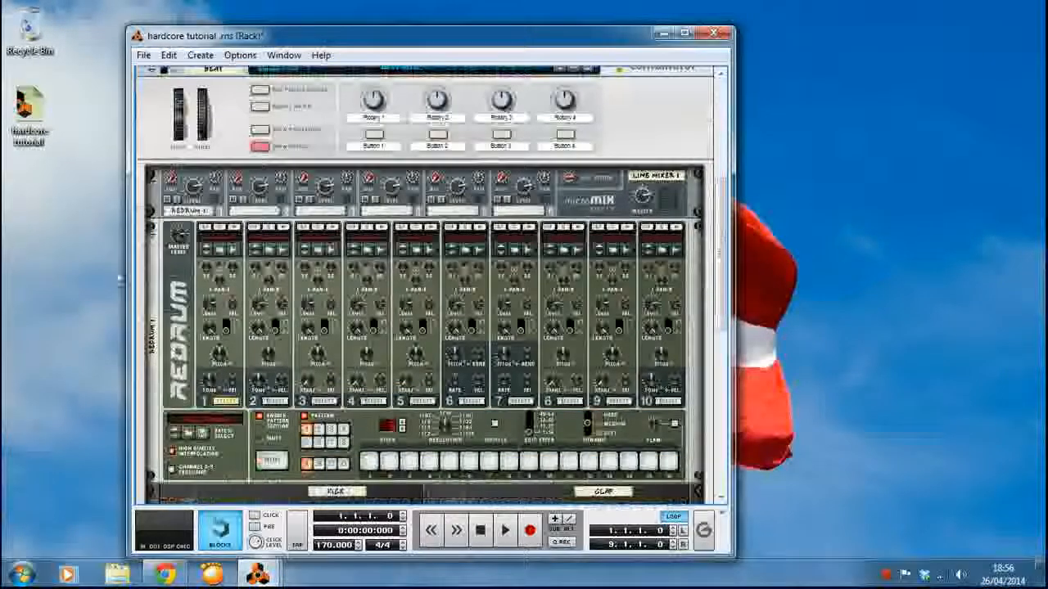
right_click(149, 203)
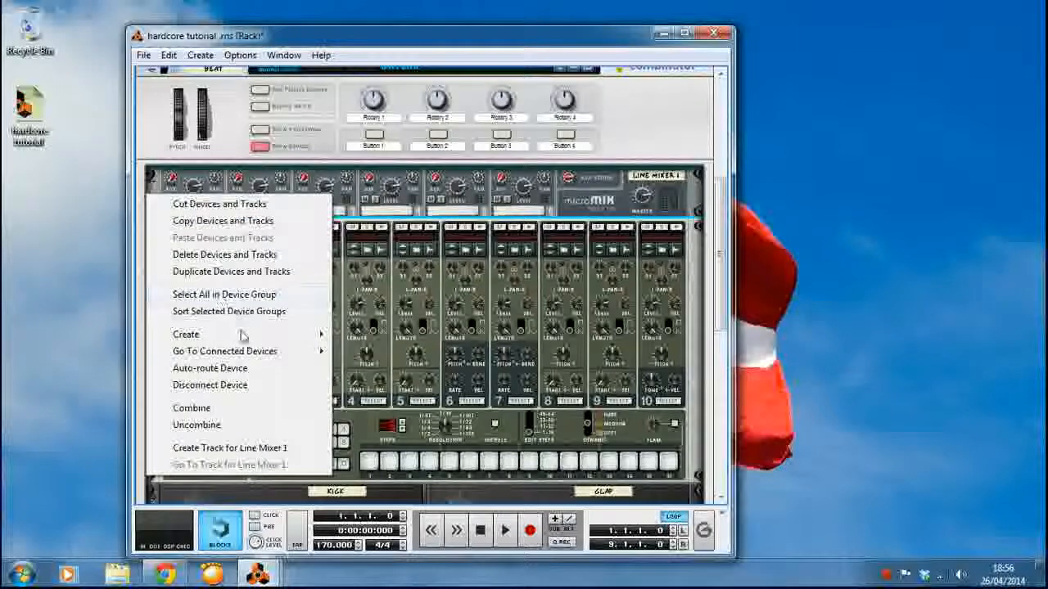
mouse_move(242, 335)
click(393, 367)
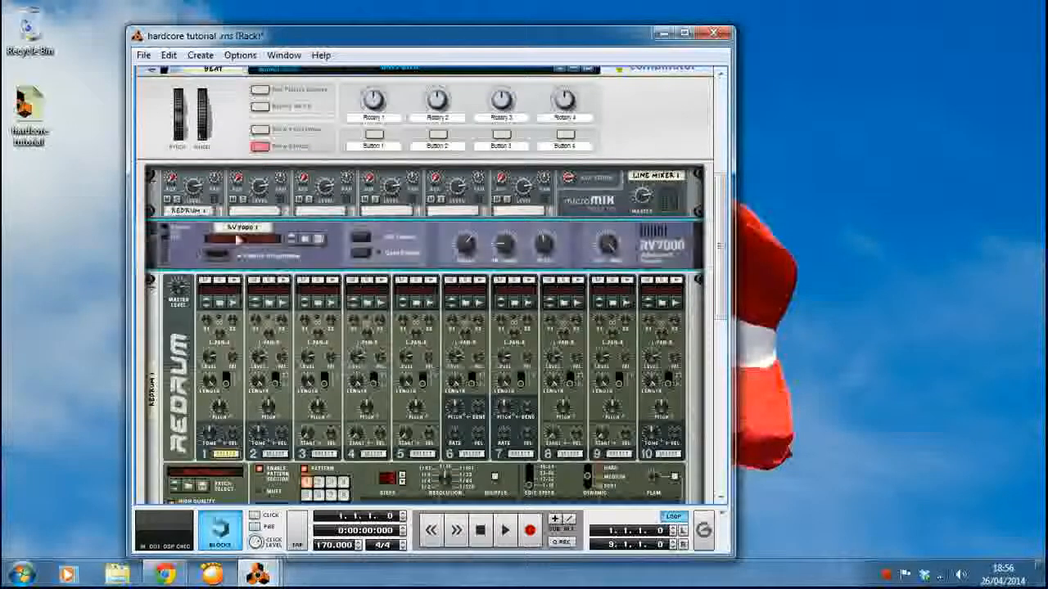
right_click(160, 211)
mouse_move(246, 337)
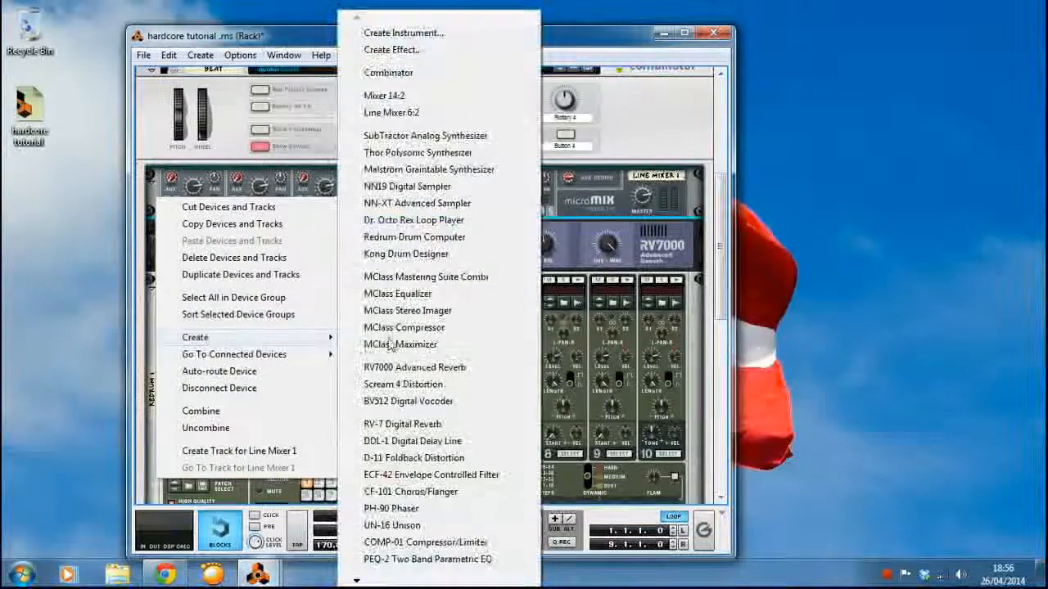
click(618, 151)
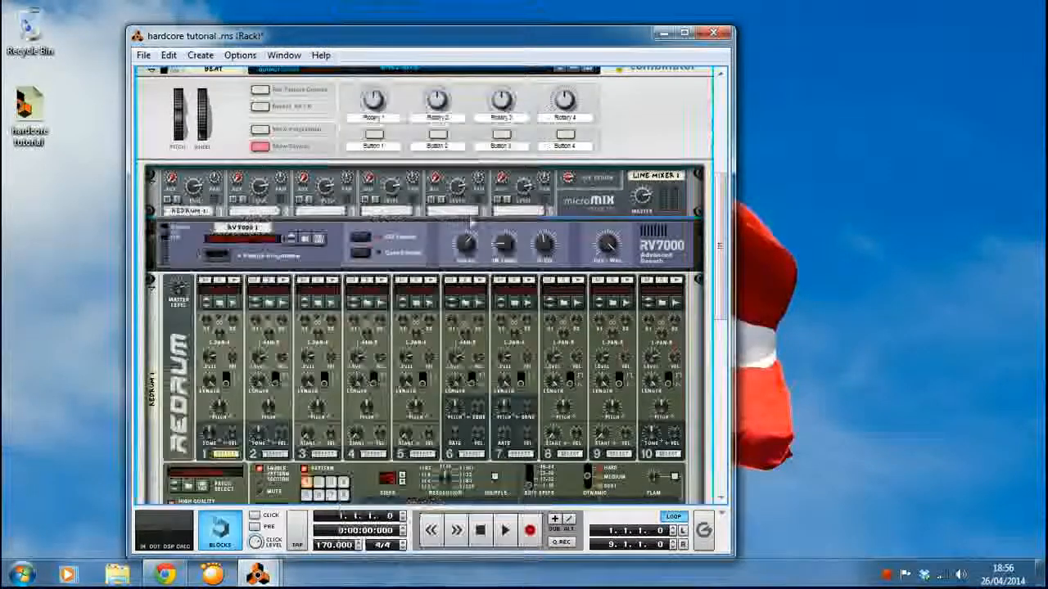
Flip the rack to its rear side and disconnect the Redrum's stereo output from the line mixer's first input.
scroll(472, 224, down, 6)
scroll(387, 318, up, 3)
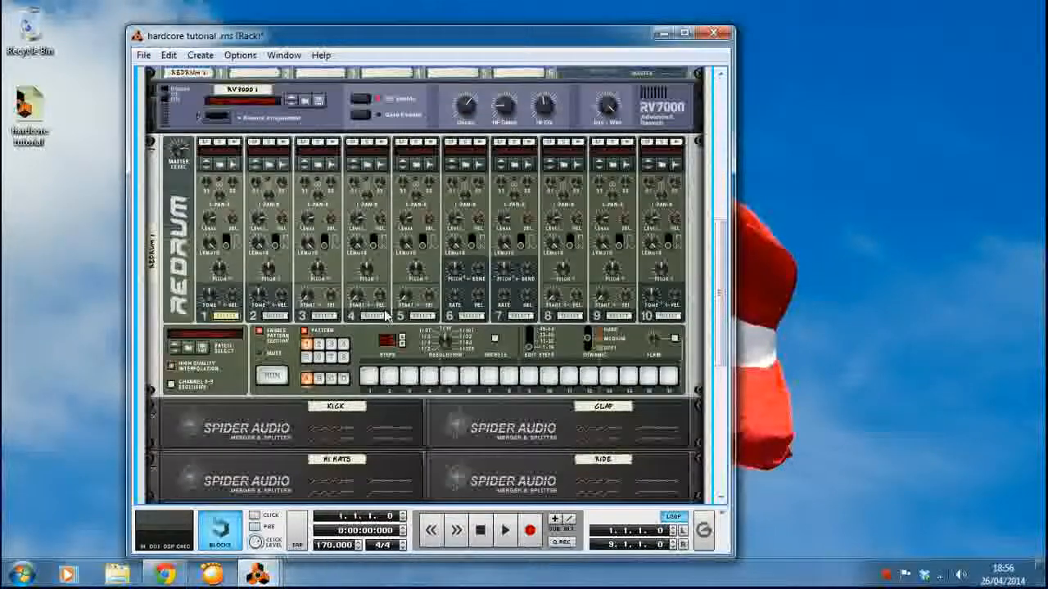
key(Tab)
scroll(384, 309, up, 4)
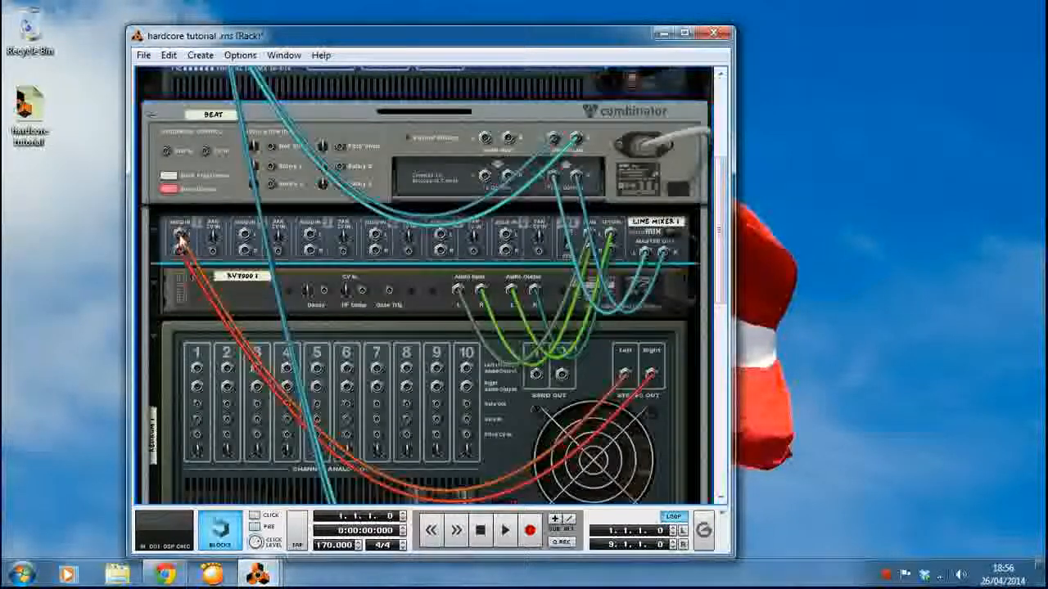
drag(180, 236, 202, 326)
right_click(422, 334)
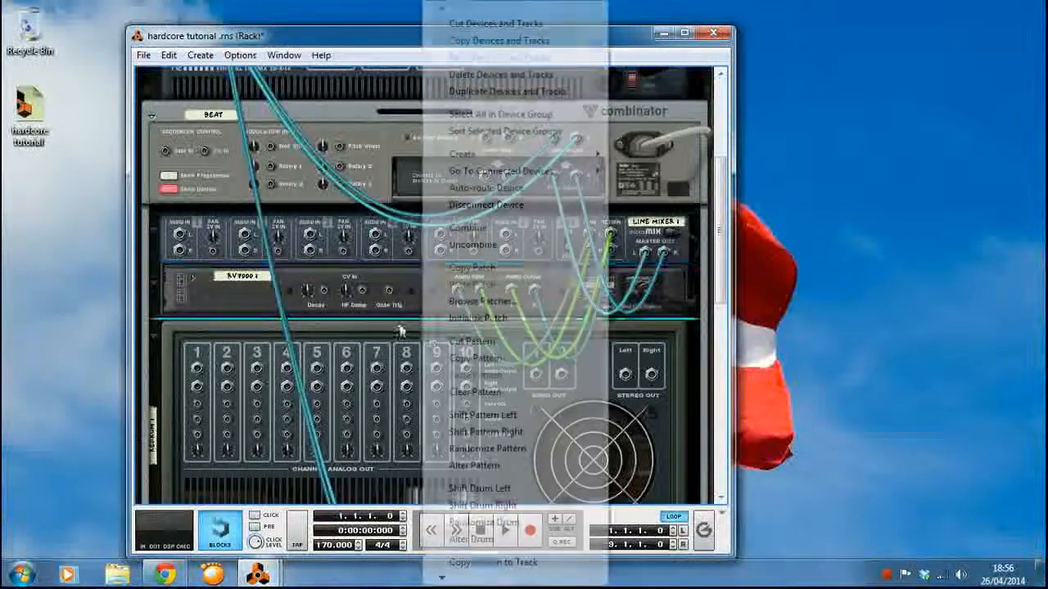
click(306, 278)
Route Redrum channel 1 into the kick Spider's merge input and its merged output to line mixer input 1.
scroll(376, 317, down, 2)
scroll(388, 319, down, 4)
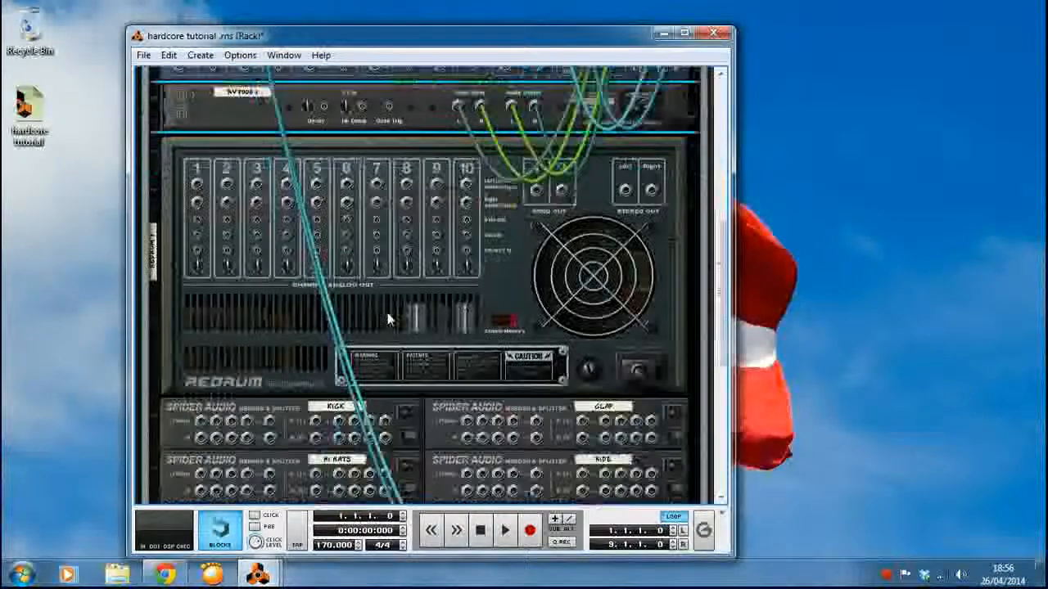
scroll(307, 293, up, 1)
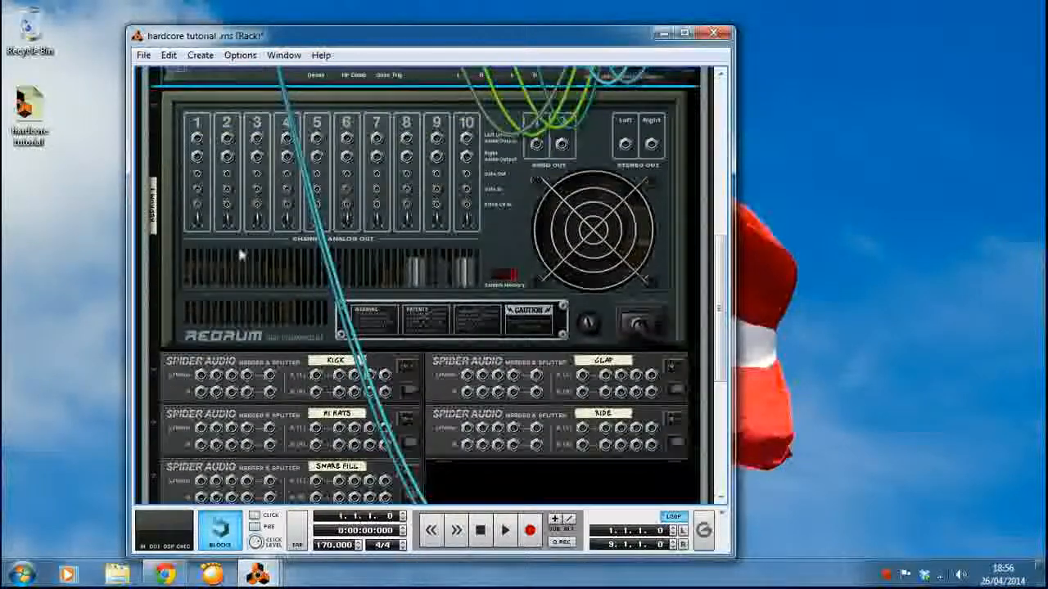
drag(196, 140, 198, 381)
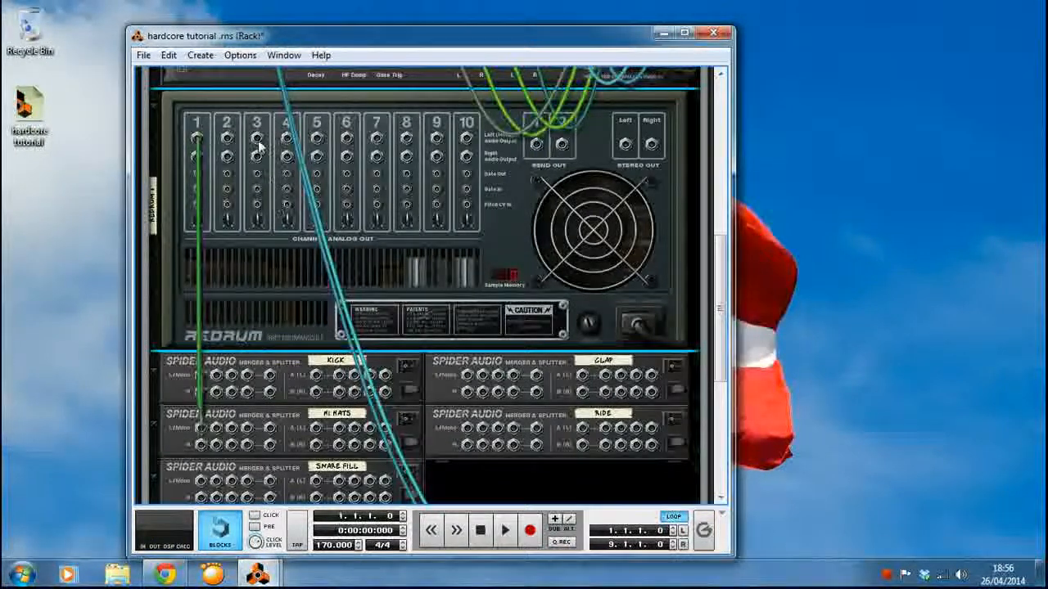
drag(270, 381, 182, 131)
Route Redrum channel 3 through the clap Spider's merger to line mixer input 2.
scroll(294, 262, down, 3)
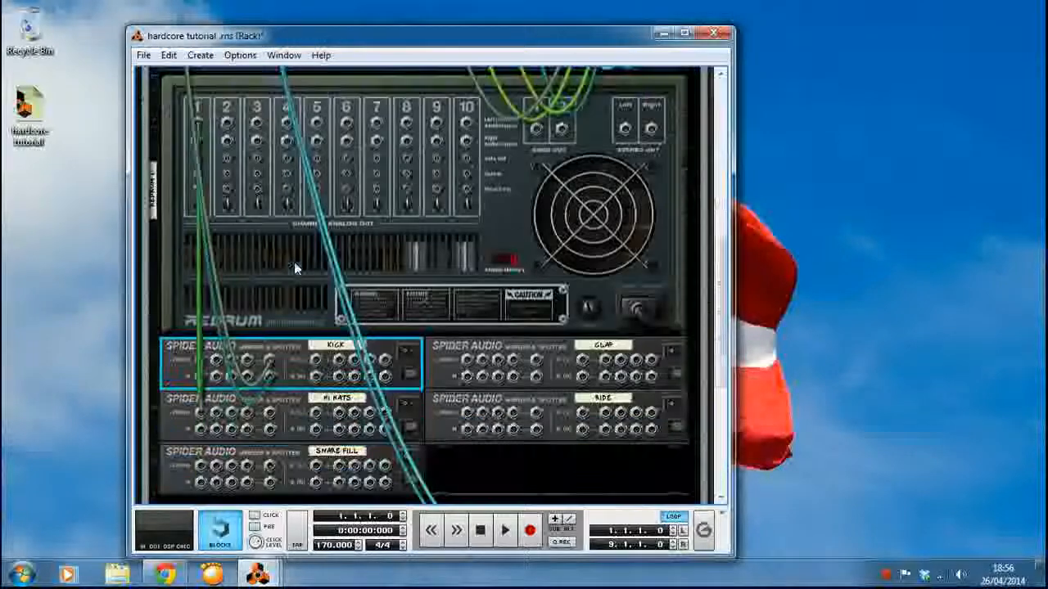
drag(257, 125, 246, 164)
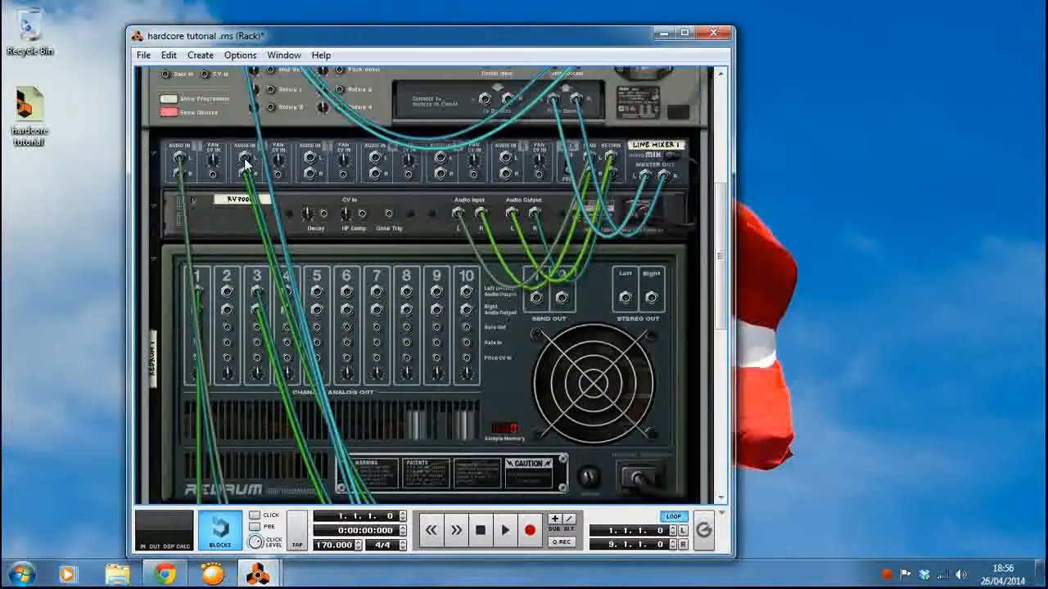
scroll(245, 163, down, 1)
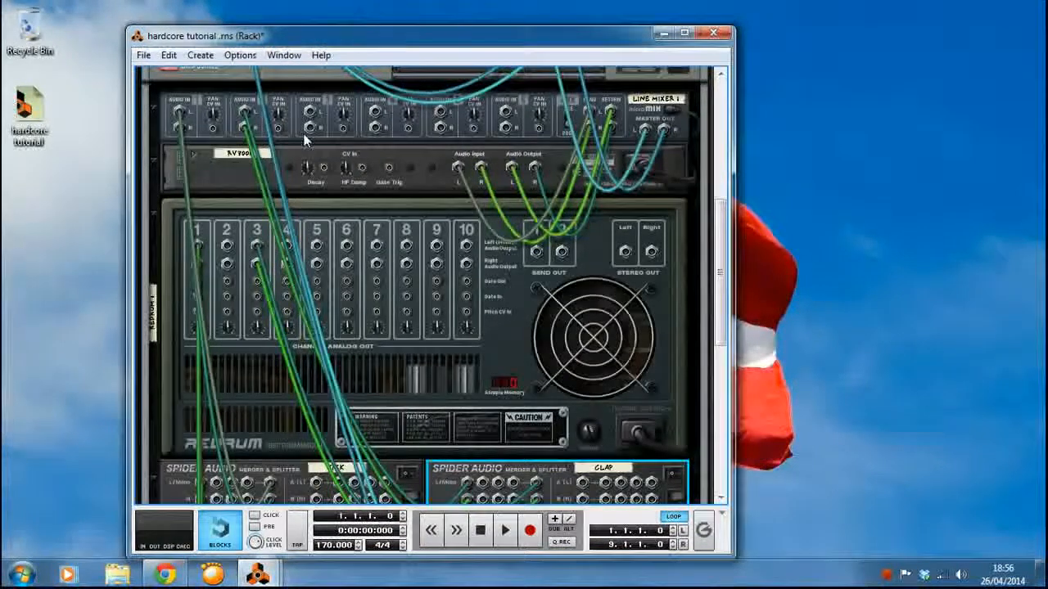
Route Redrum channel 5 through the snare fill Spider's merger to line mixer input 5.
scroll(299, 156, down, 3)
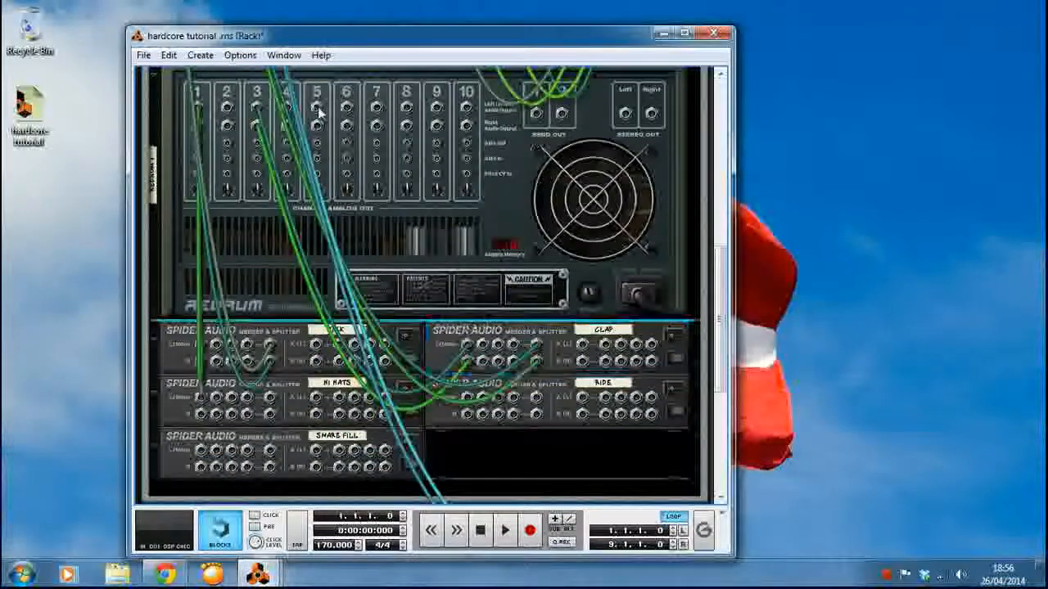
drag(318, 111, 203, 454)
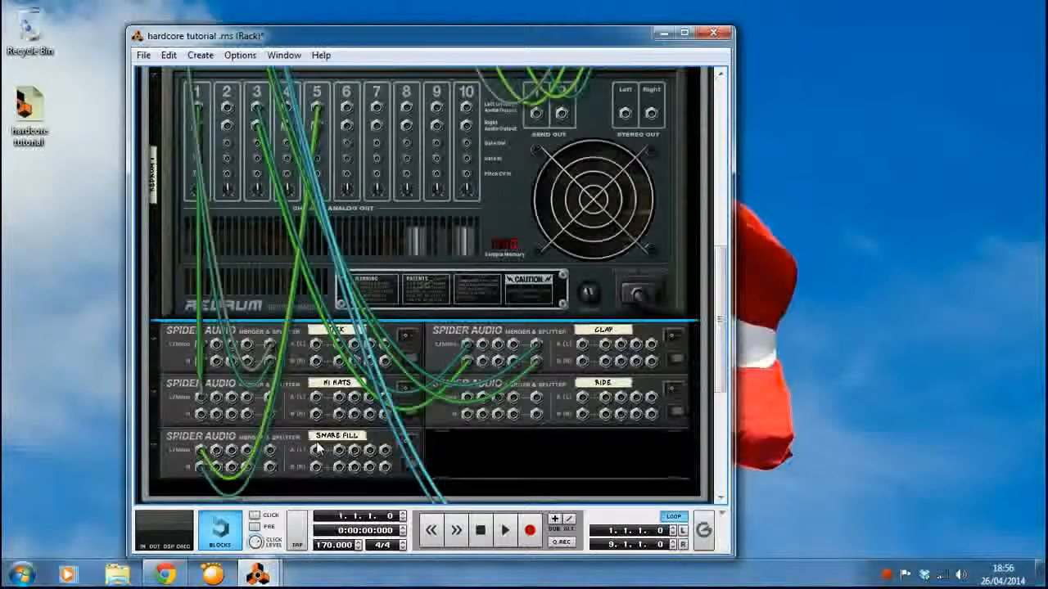
drag(270, 463, 446, 145)
Route Redrum channel 7 through the ride Spider's merger to line mixer input 4.
scroll(461, 220, down, 5)
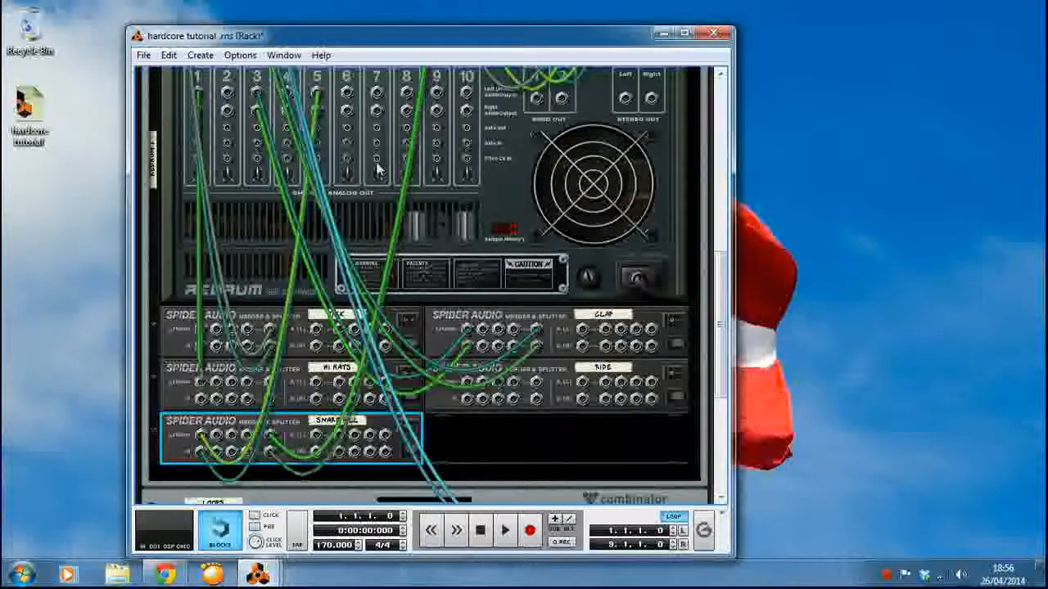
scroll(378, 169, up, 1)
drag(376, 139, 399, 191)
drag(401, 393, 376, 158)
Route Redrum channel 9 through the hi hats Spider's merger to line mixer input 3.
scroll(394, 161, down, 6)
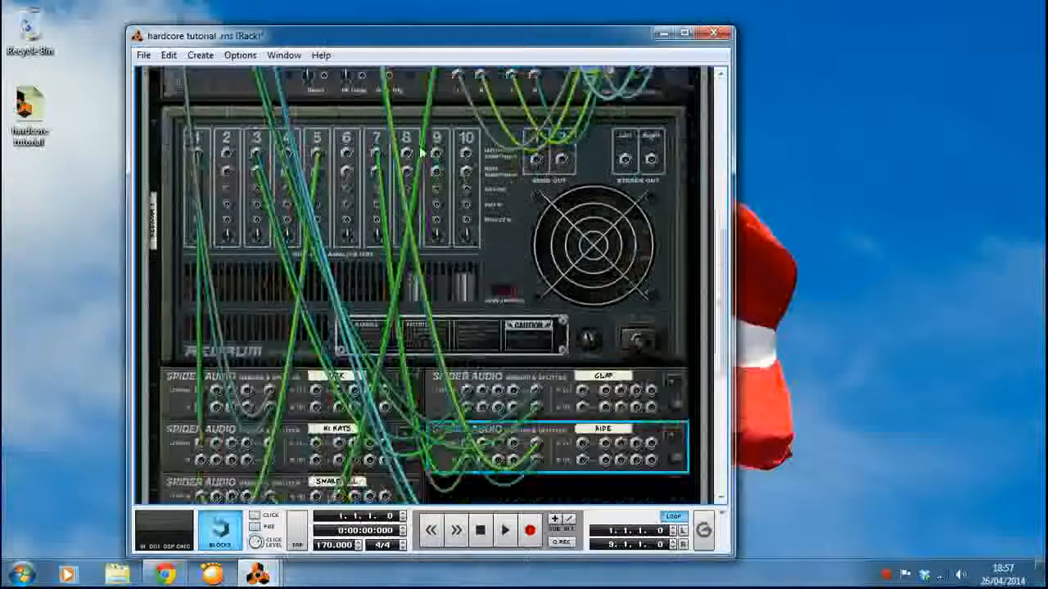
scroll(458, 182, up, 3)
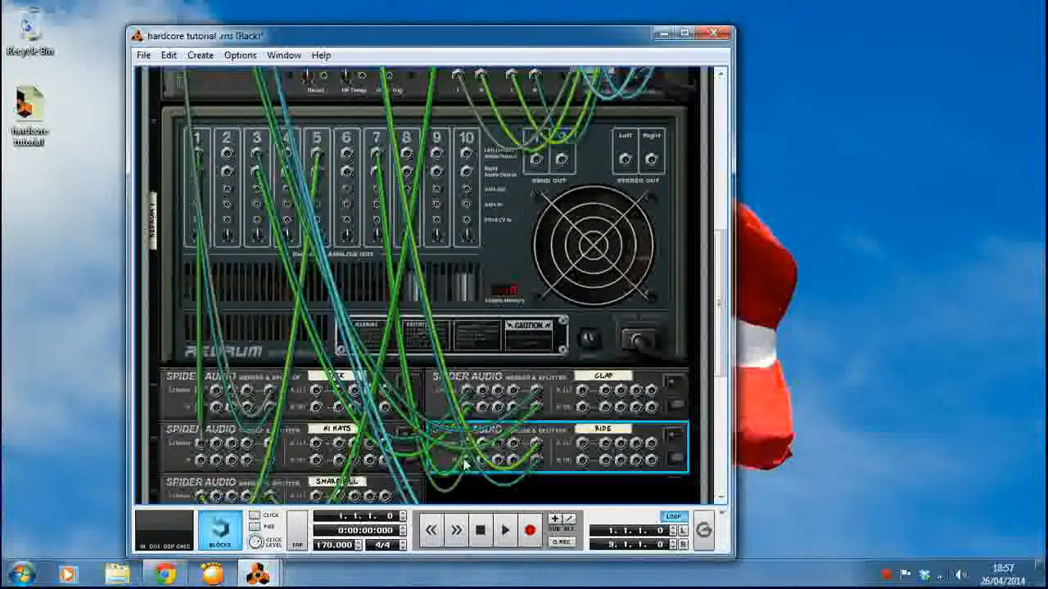
scroll(497, 215, up, 3)
scroll(380, 169, down, 4)
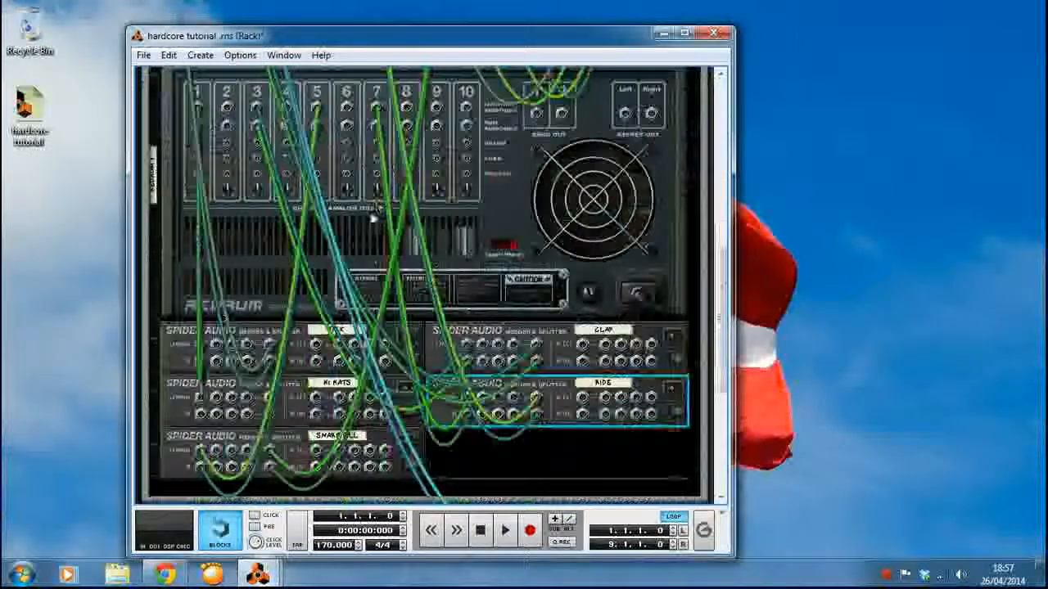
drag(292, 380, 202, 398)
drag(298, 301, 312, 114)
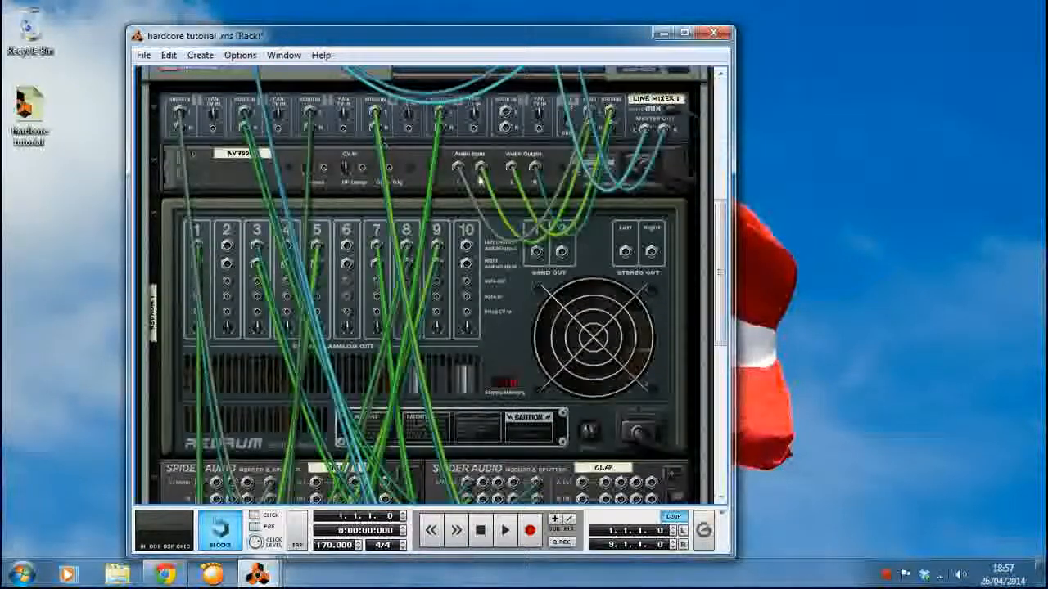
Add a Spider Audio Merger & Splitter between the main reMix mixer and the beat Combinator.
scroll(481, 232, up, 3)
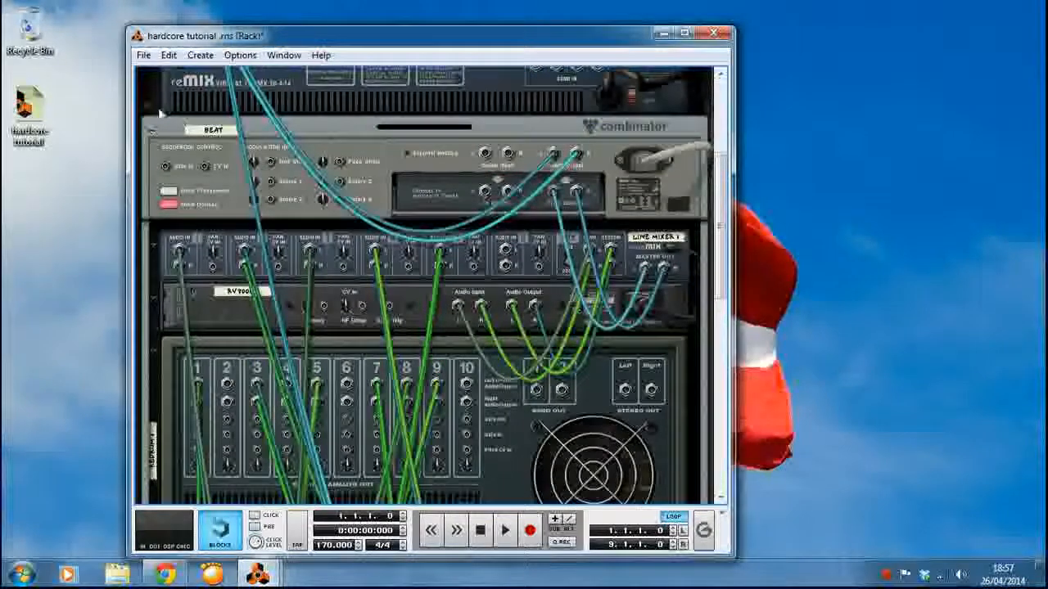
mouse_move(204, 236)
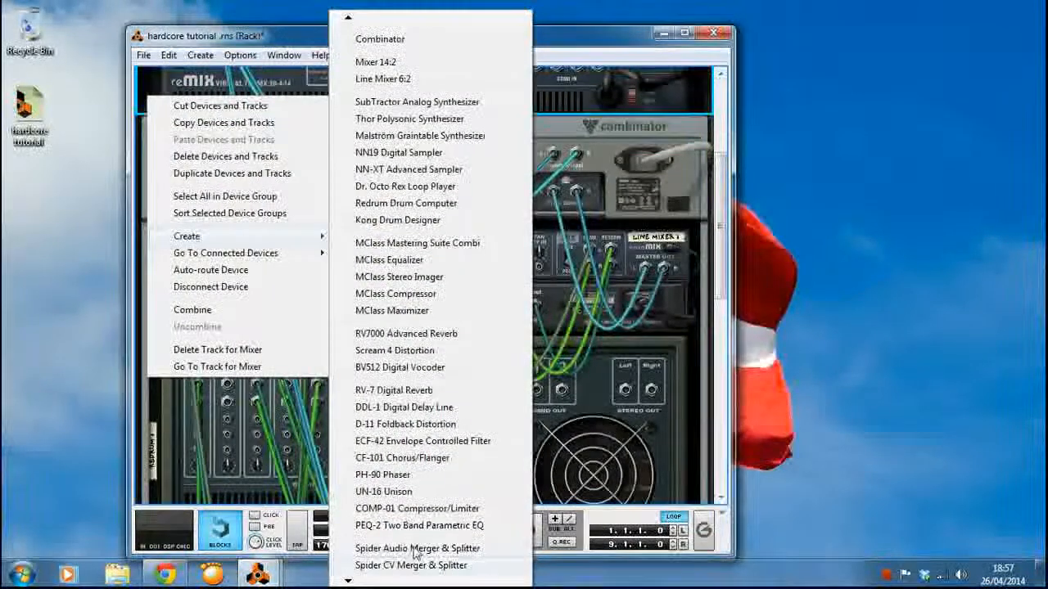
click(401, 570)
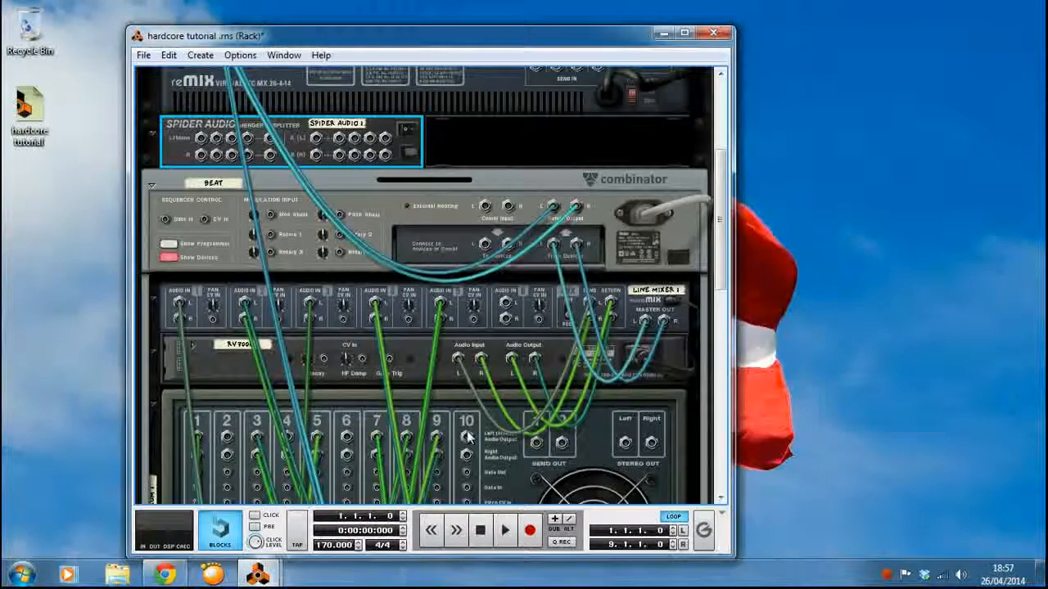
Connect Redrum channel 10 to the splitter input of the Spider above the beat Combinator and name that Spider side chain.
drag(463, 368, 317, 138)
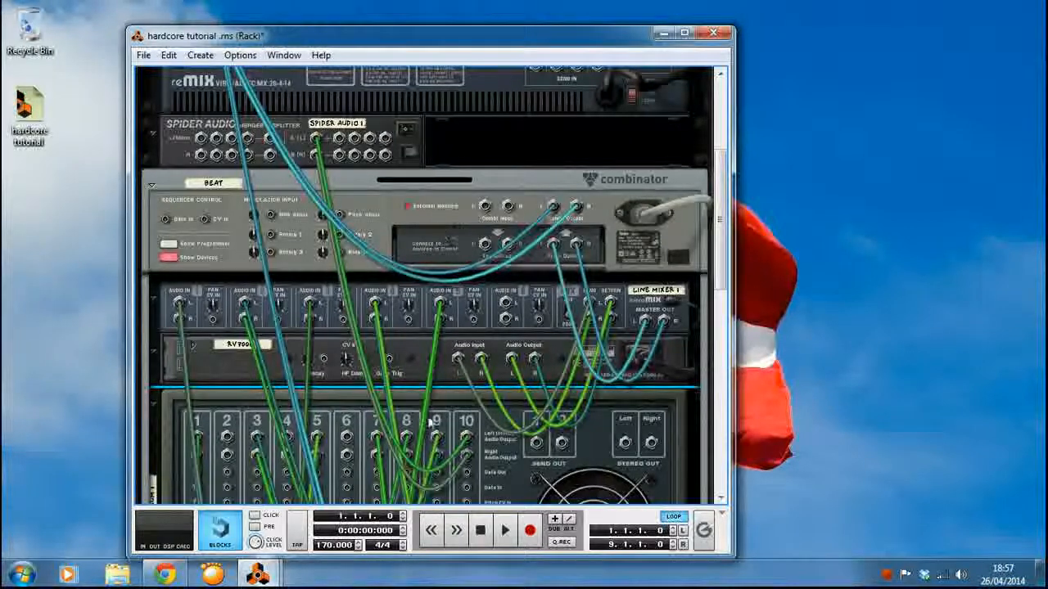
scroll(422, 202, down, 3)
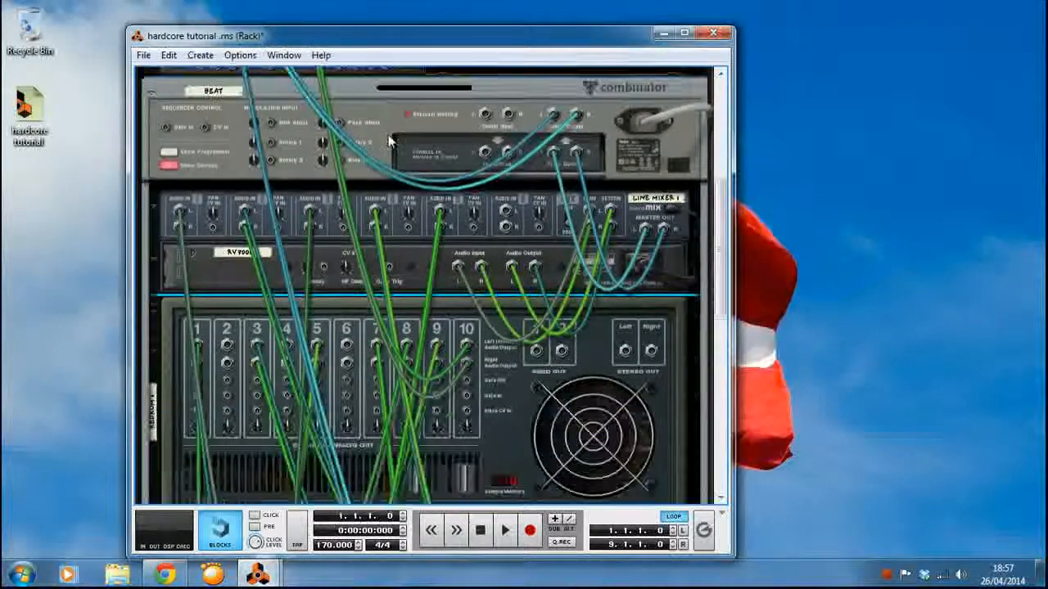
scroll(422, 201, up, 4)
double_click(335, 168)
text(s)
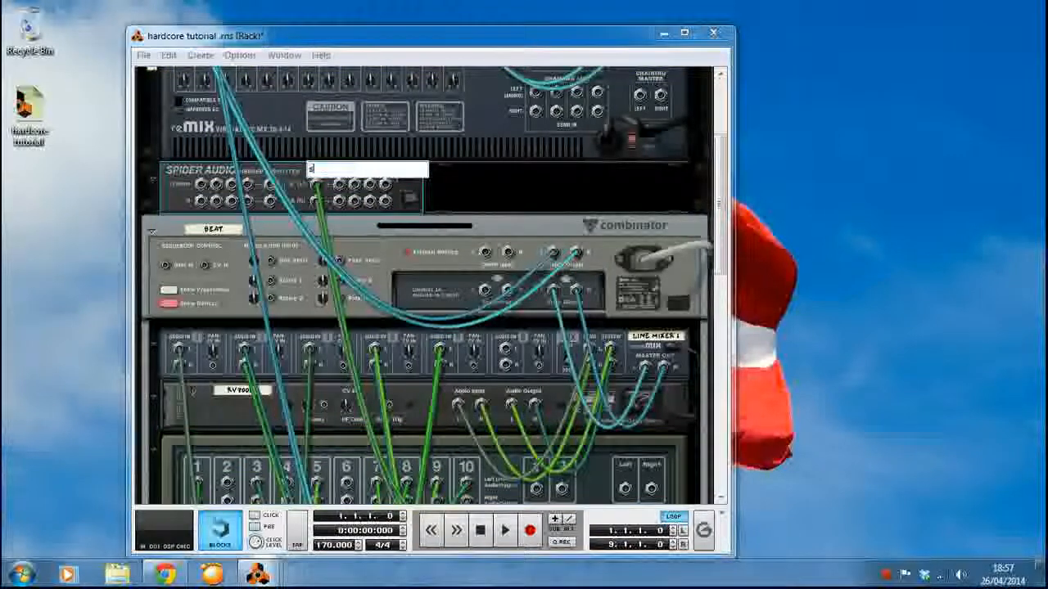
text(id)
text(n)
key(Return)
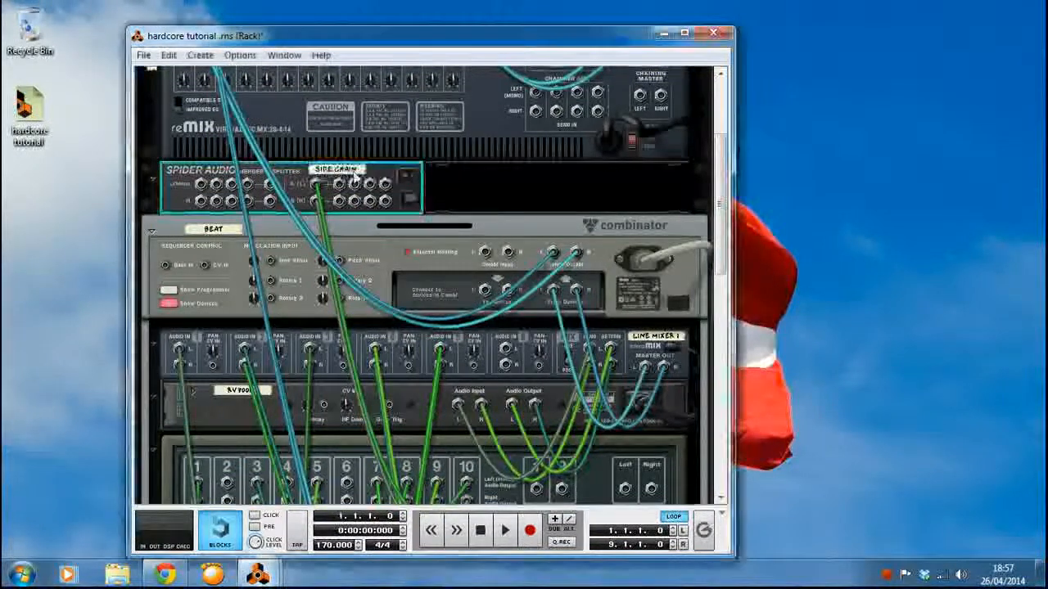
Flip the rack to its front and fold the side chain Spider.
key(Tab)
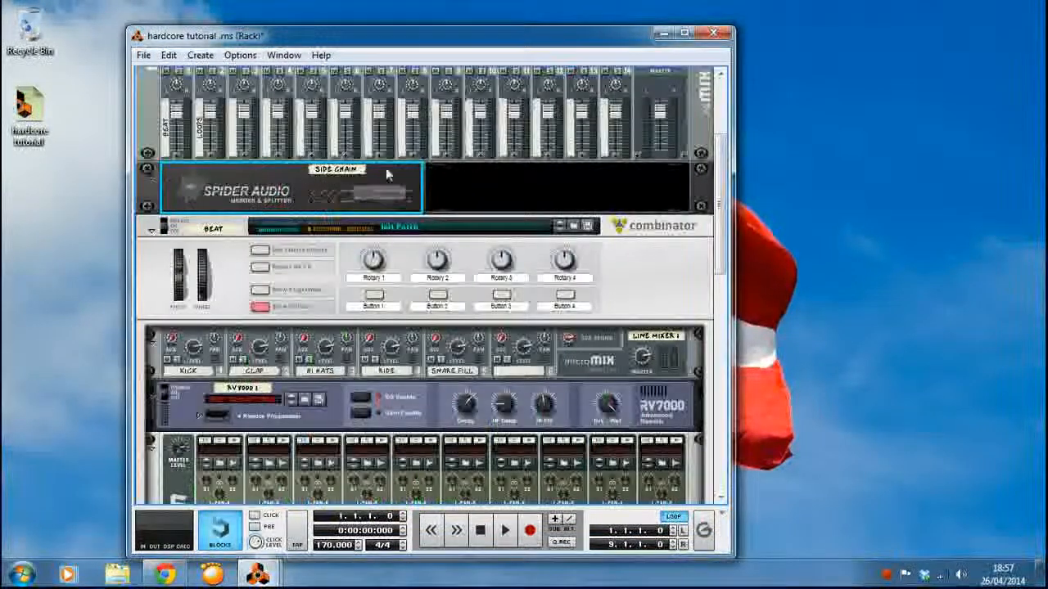
scroll(354, 177, down, 2)
scroll(245, 204, down, 6)
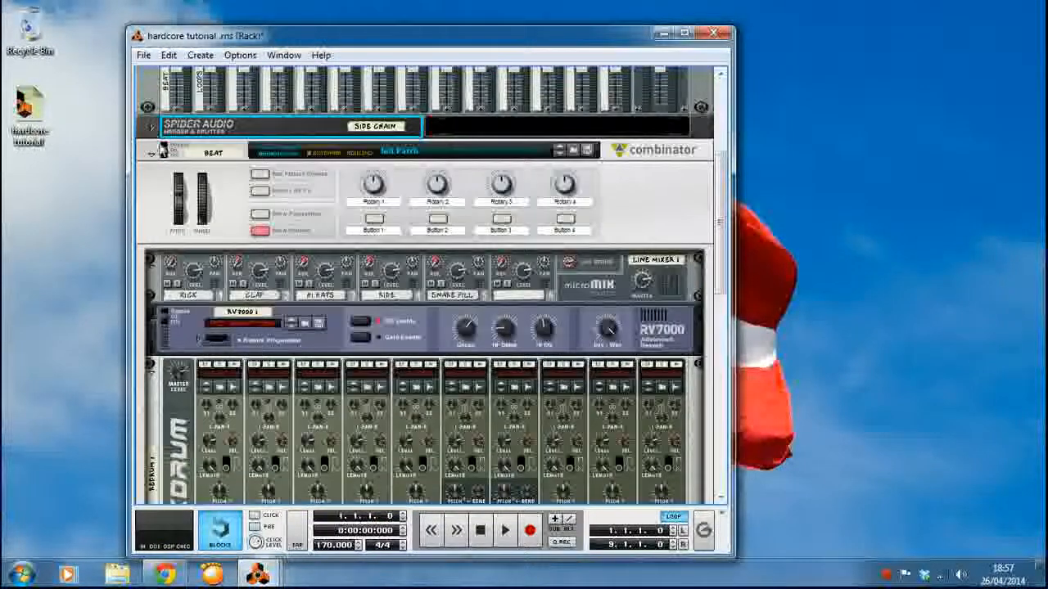
scroll(266, 214, up, 2)
scroll(266, 215, up, 4)
Save the beat Combinator's patch to the desktop as hardcore beat.
click(588, 154)
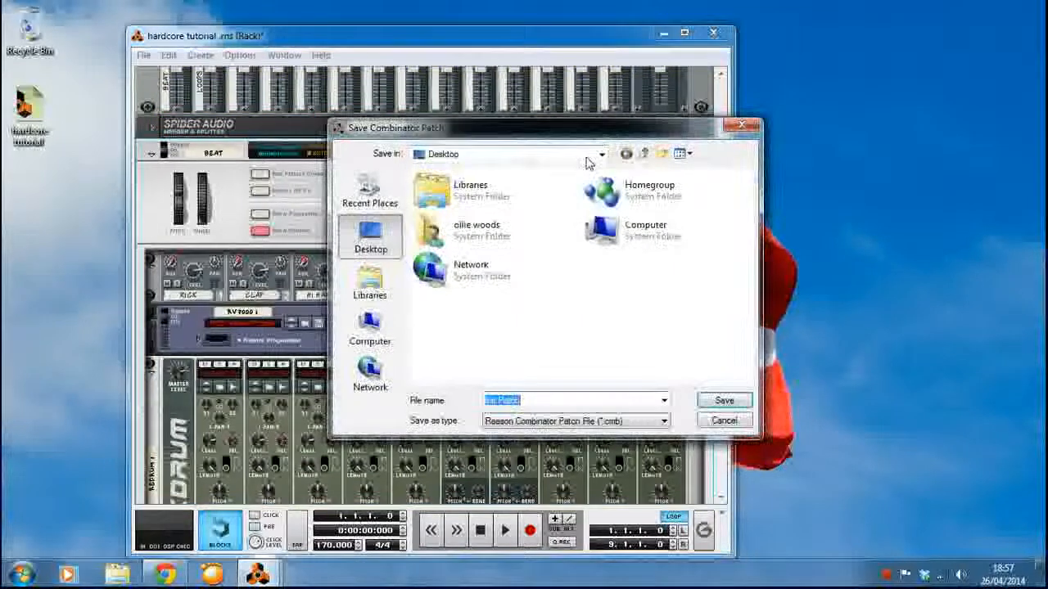
click(722, 421)
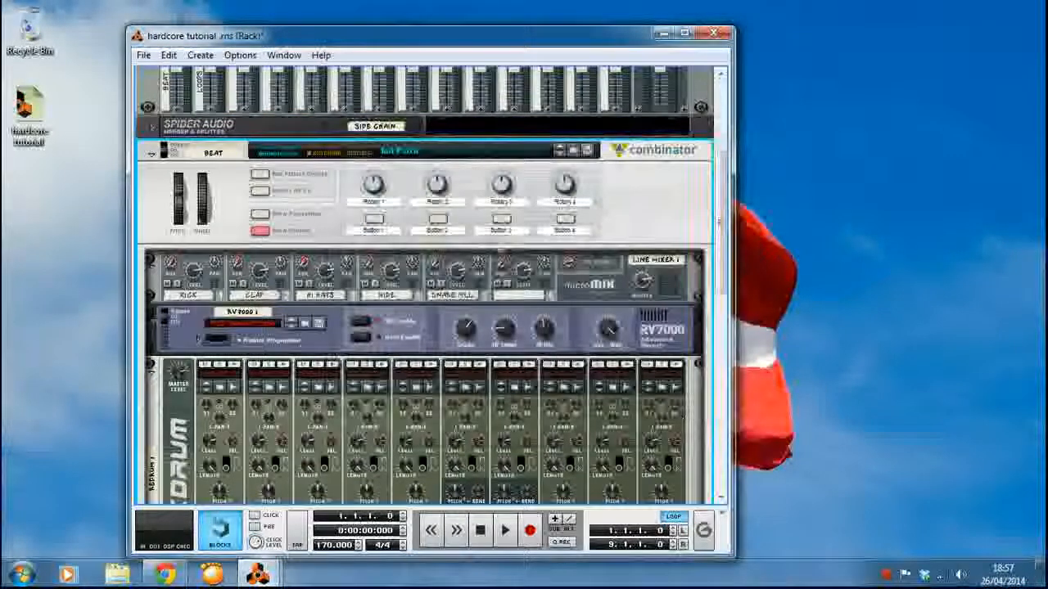
click(586, 154)
text(har)
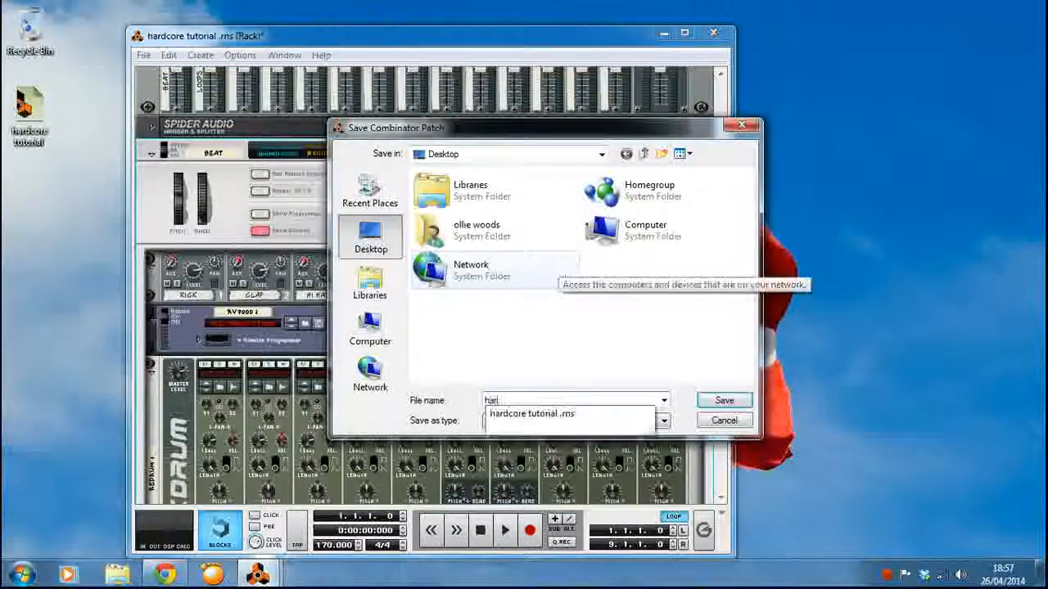
text(dcore beat)
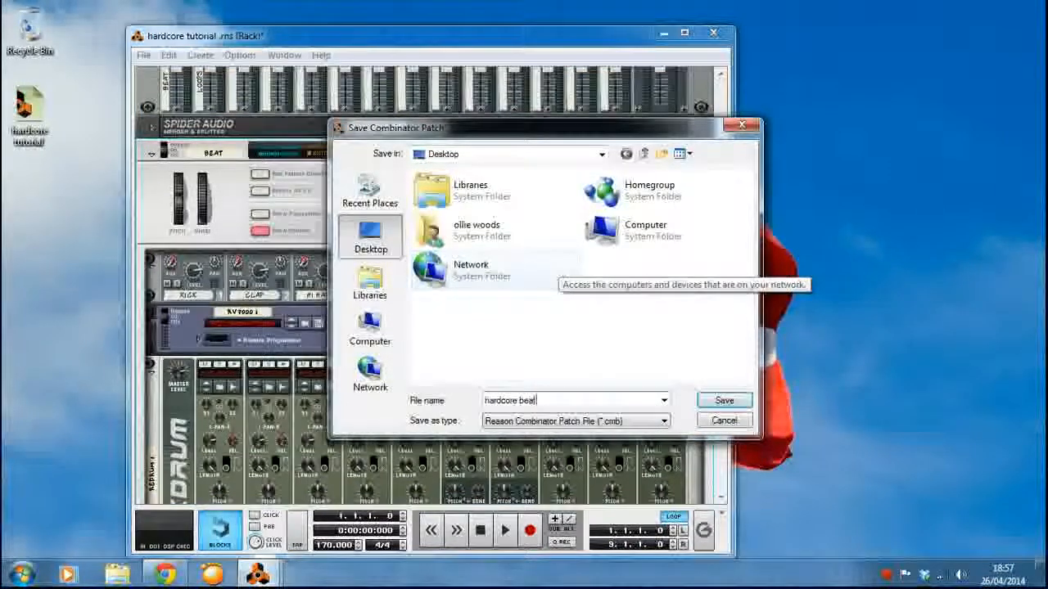
key(Return)
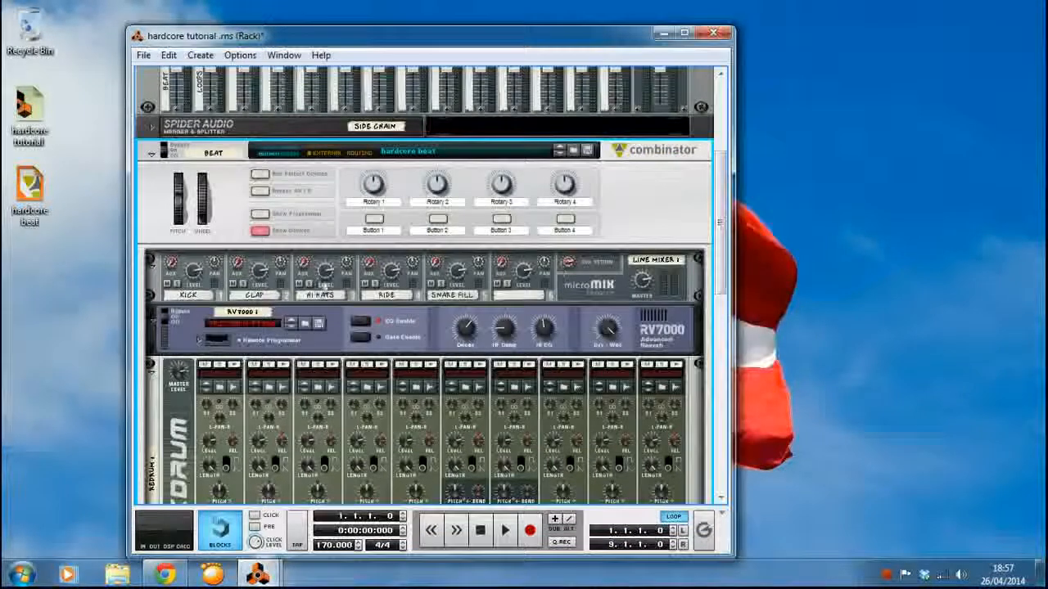
Create a desktop folder named hardcore patches and move the hardcore beat patch file into it.
drag(393, 40, 498, 40)
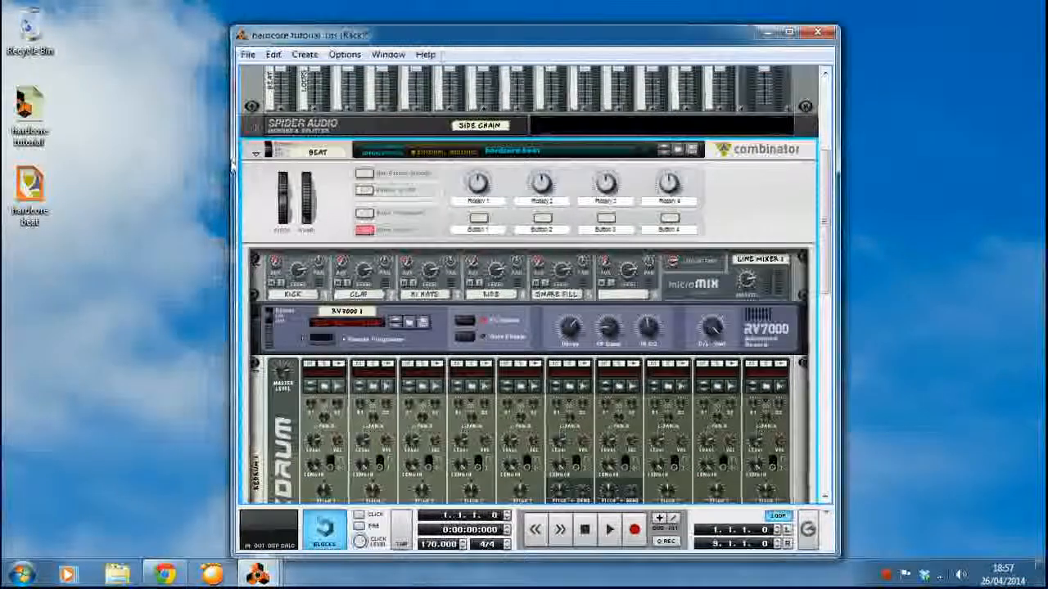
right_click(106, 248)
click(69, 334)
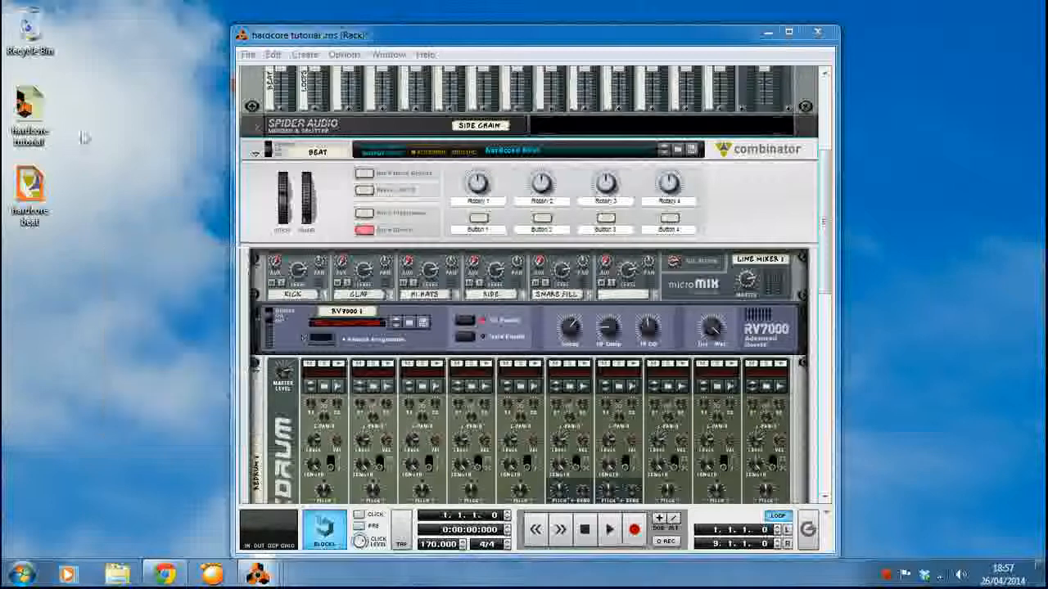
right_click(3, 308)
mouse_move(63, 434)
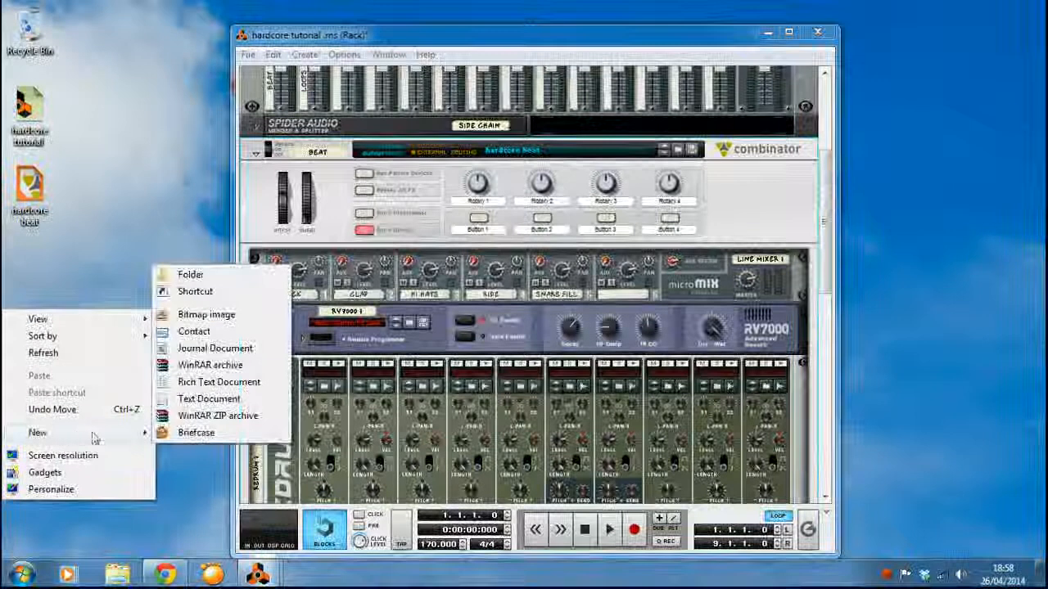
click(195, 276)
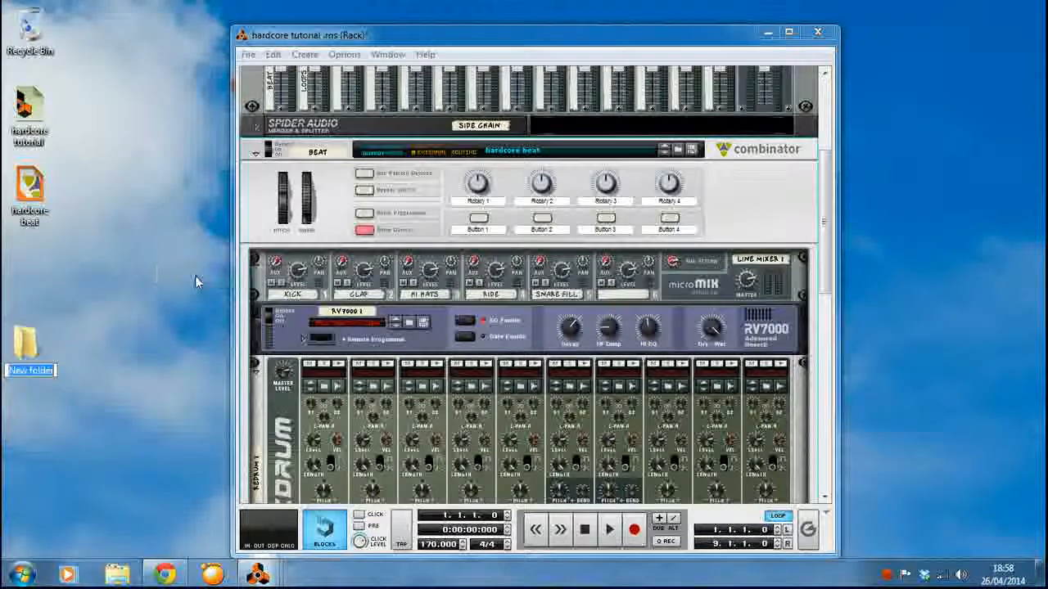
text(hardc)
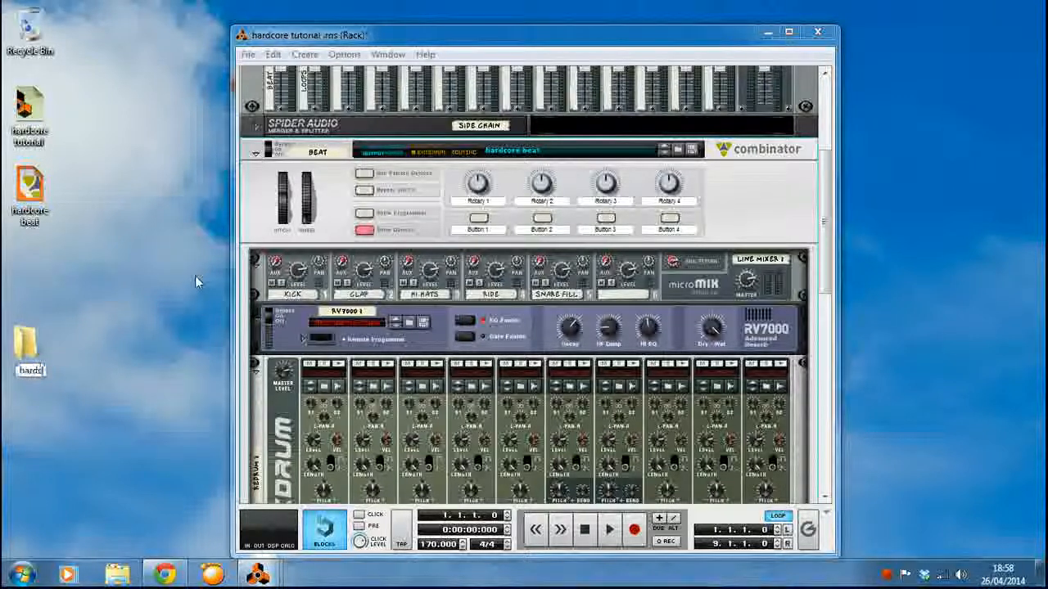
text(ore patches)
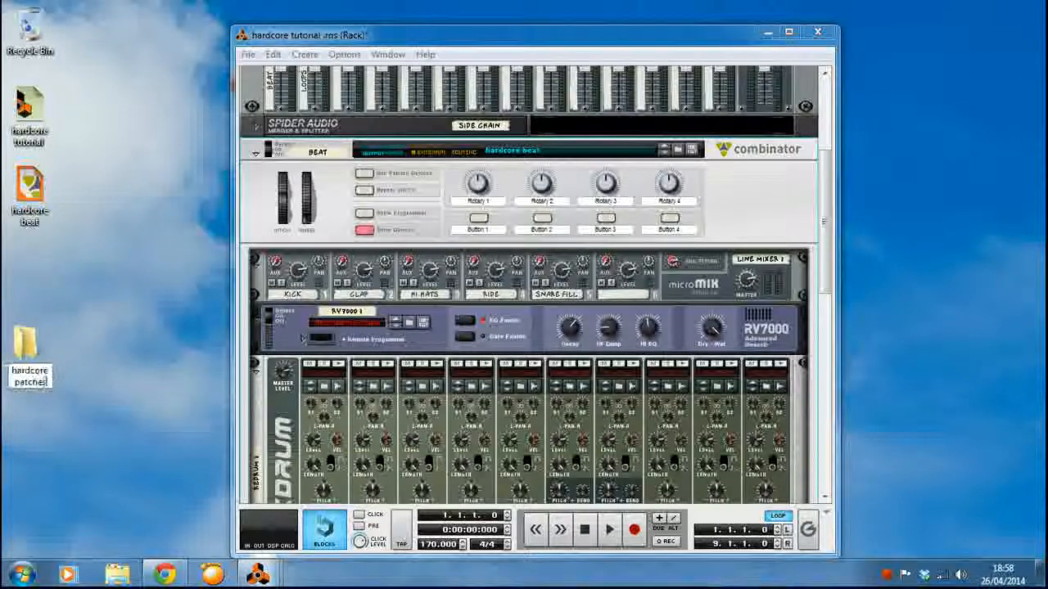
key(Return)
mouse_move(31, 190)
mouse_down()
mouse_move(28, 348)
mouse_move(26, 193)
mouse_up()
click(83, 239)
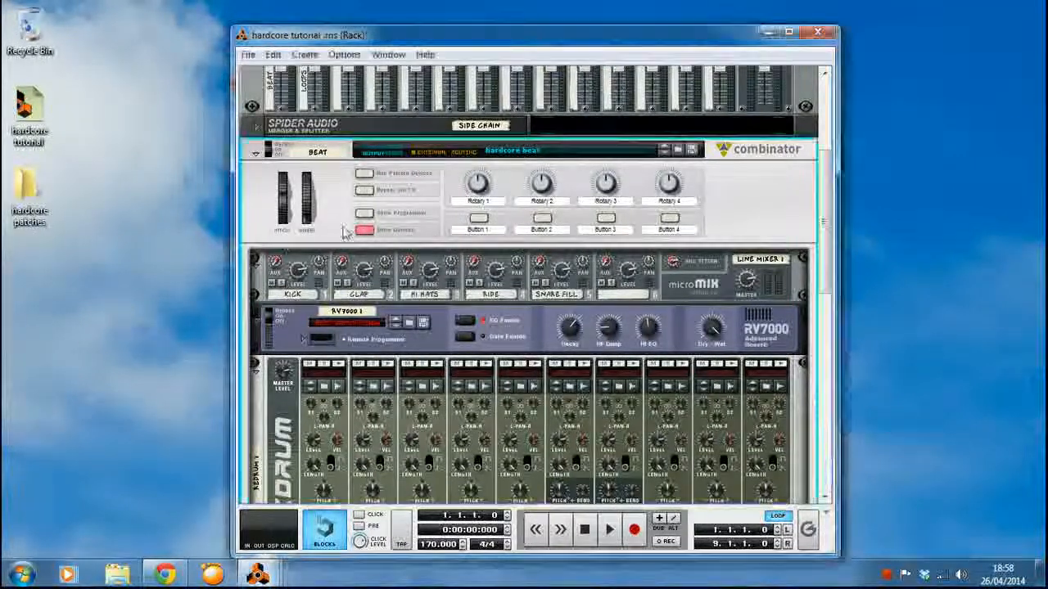
Unfold the side chain Spider between the main mixer and the beat Combinator.
scroll(461, 404, down, 4)
scroll(461, 404, up, 6)
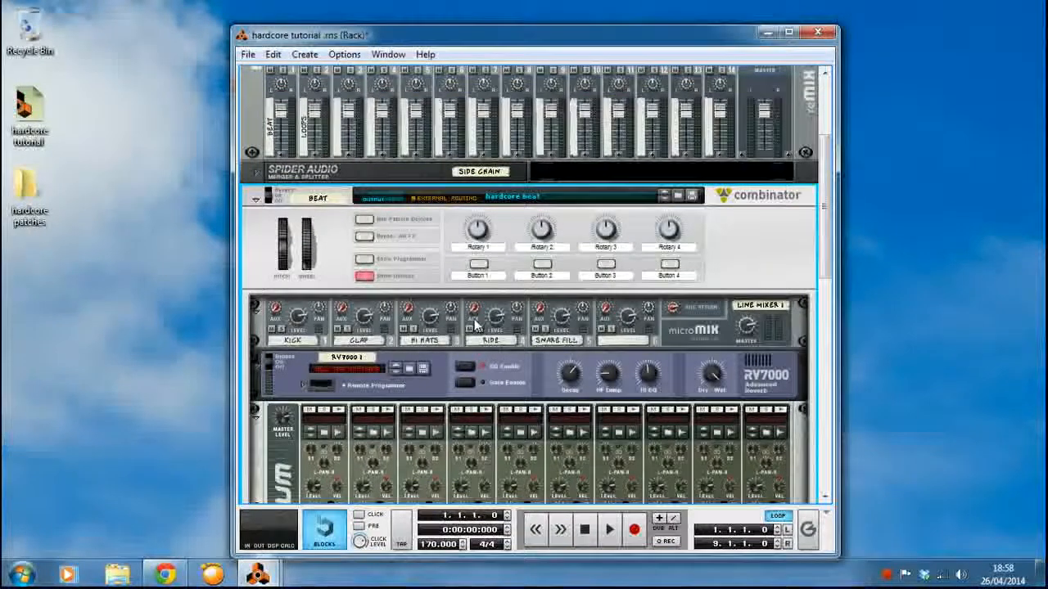
scroll(471, 324, down, 5)
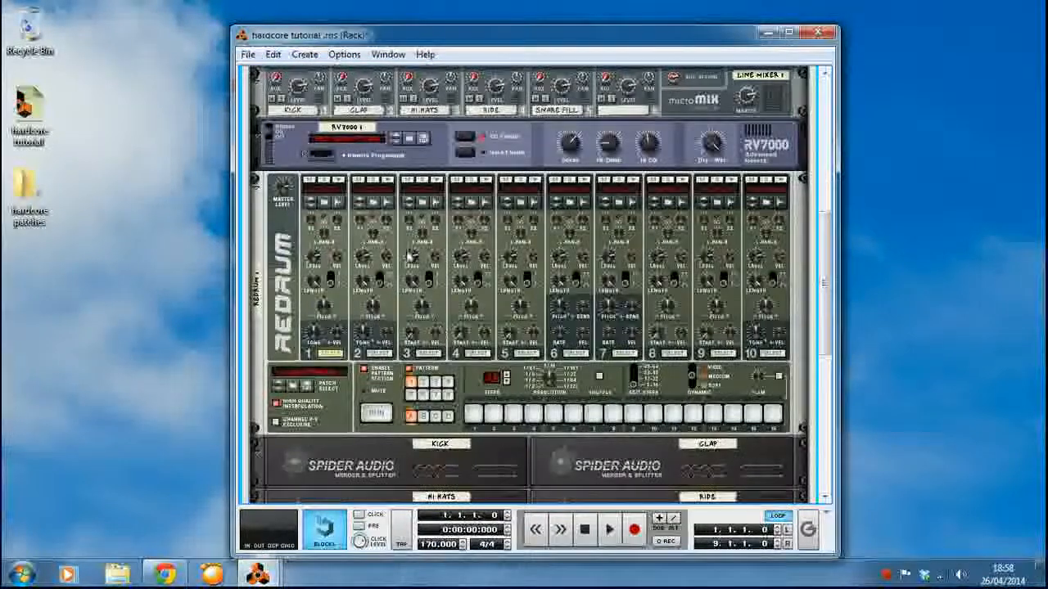
scroll(352, 234, up, 3)
scroll(364, 242, down, 2)
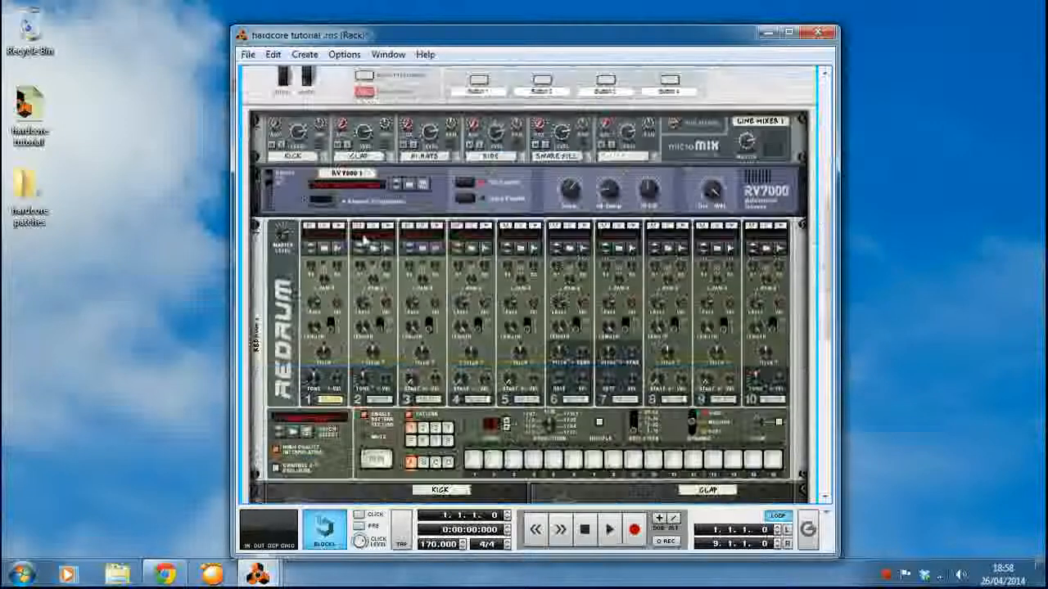
scroll(458, 286, up, 1)
scroll(473, 294, up, 3)
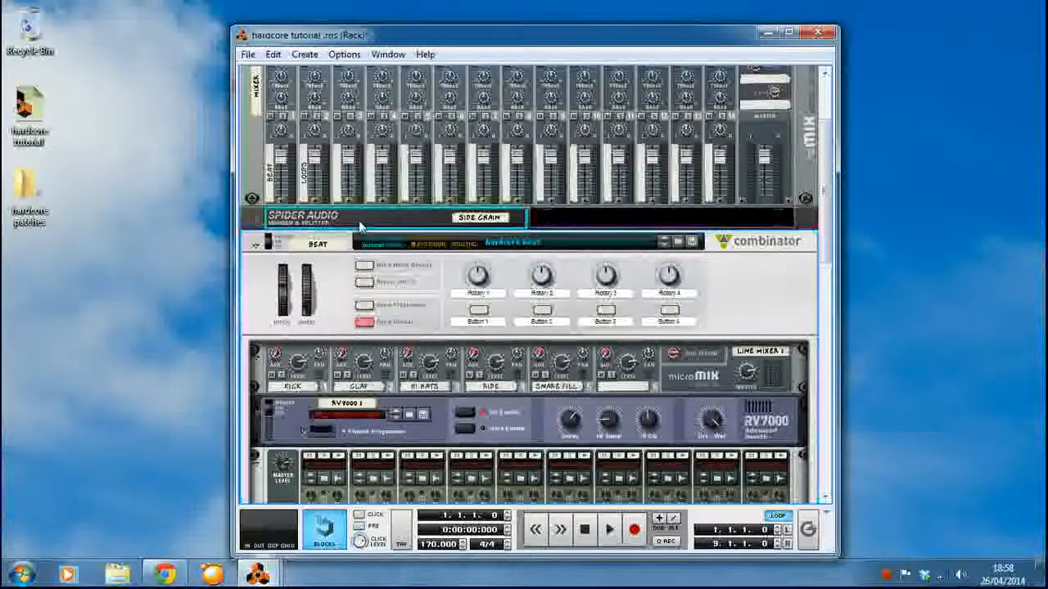
click(253, 218)
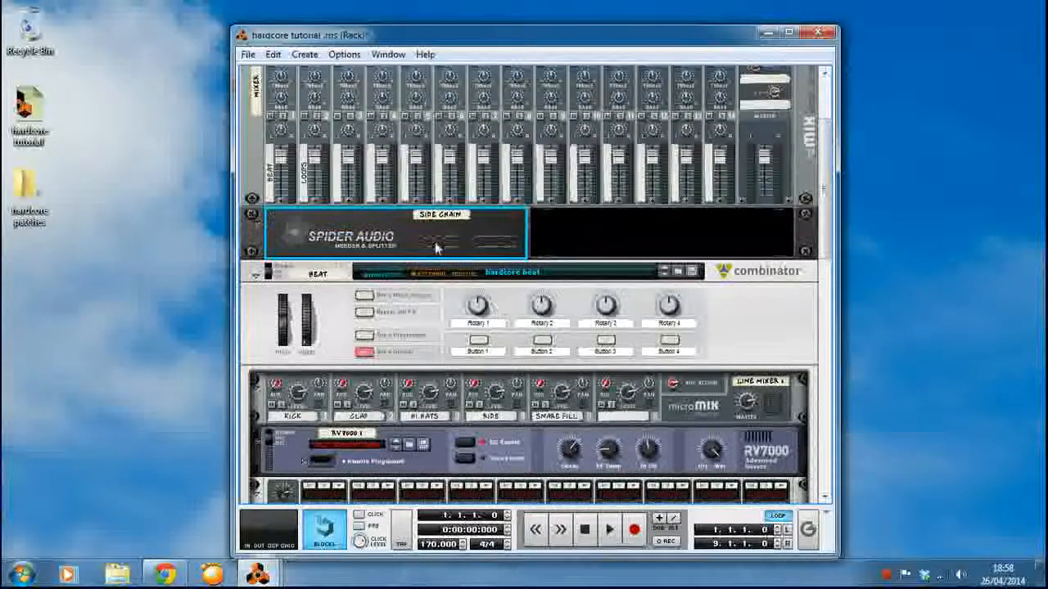
scroll(619, 418, down, 3)
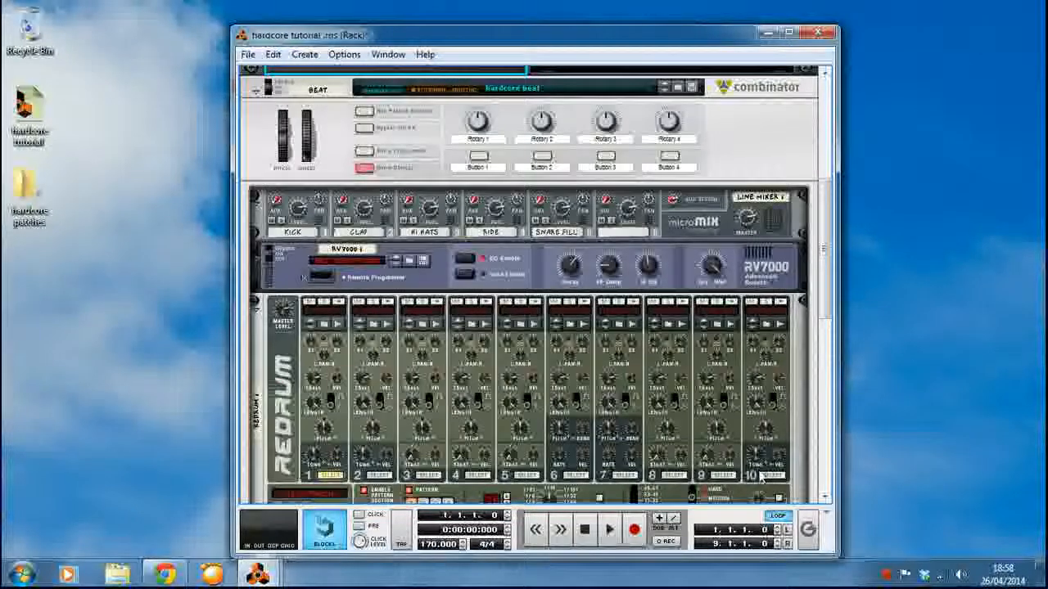
scroll(765, 438, up, 3)
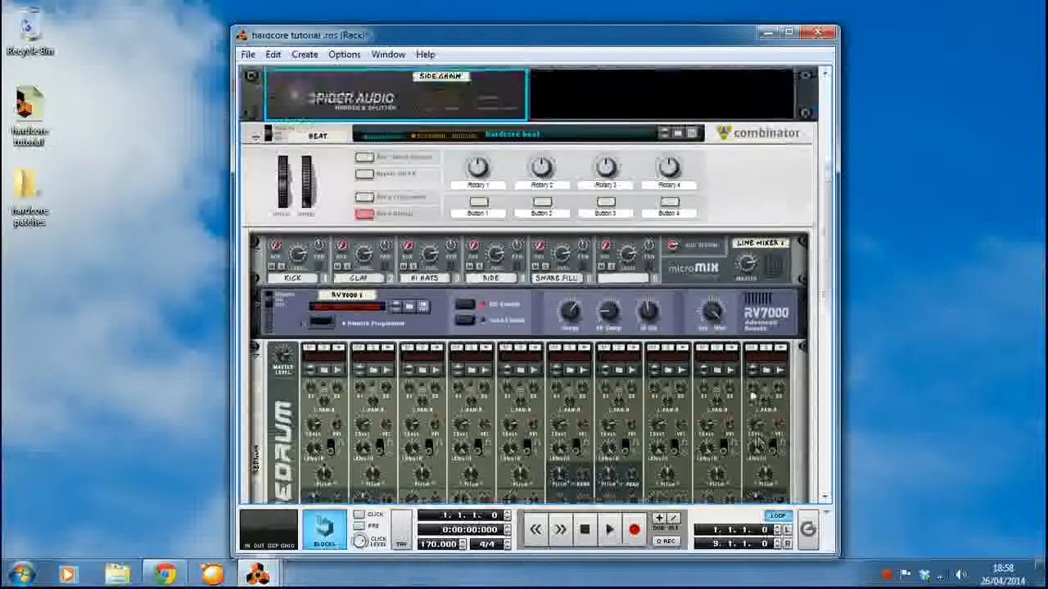
scroll(618, 434, down, 3)
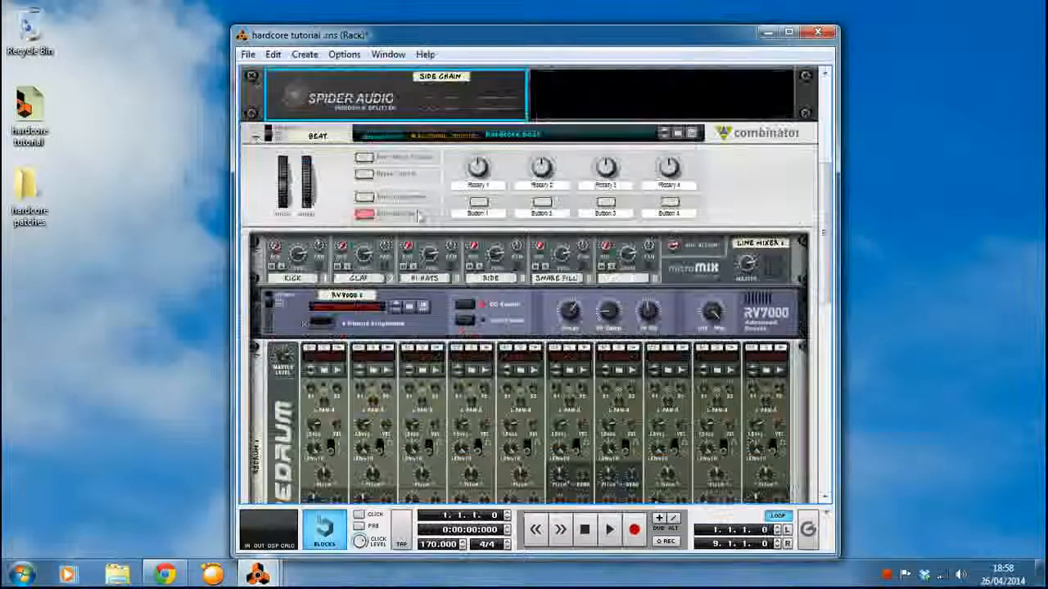
scroll(618, 434, up, 3)
scroll(761, 426, down, 2)
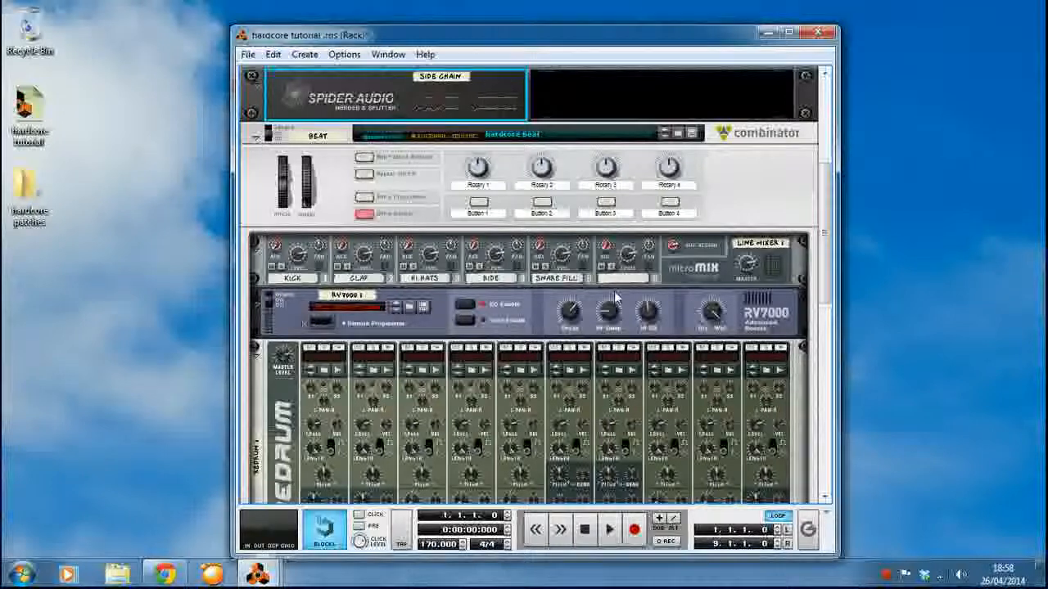
Save a copy of the song to the desktop as hardcore template and move the file into the hardcore patches folder.
click(248, 54)
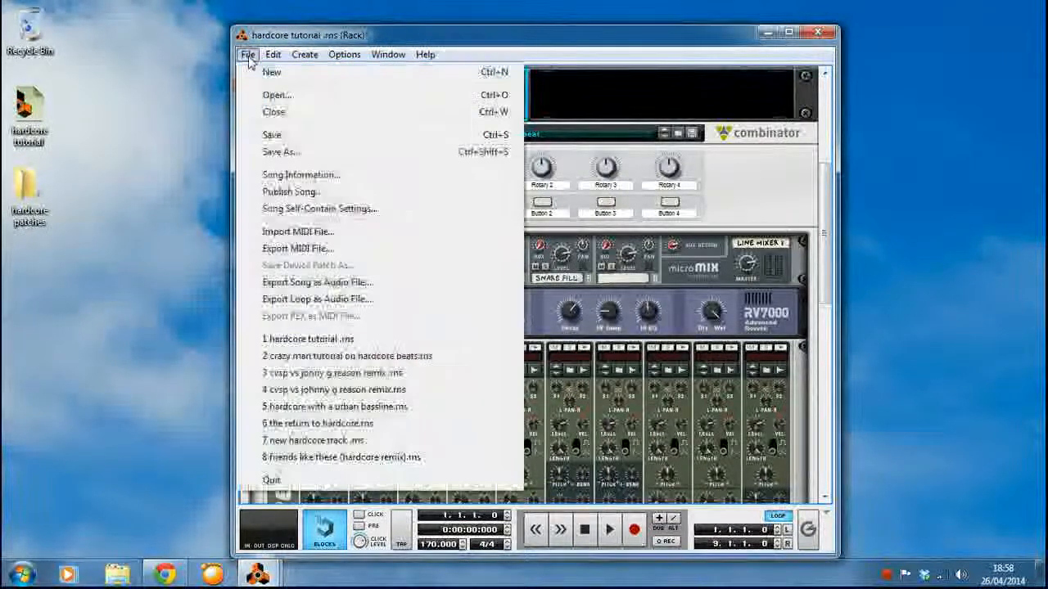
click(270, 150)
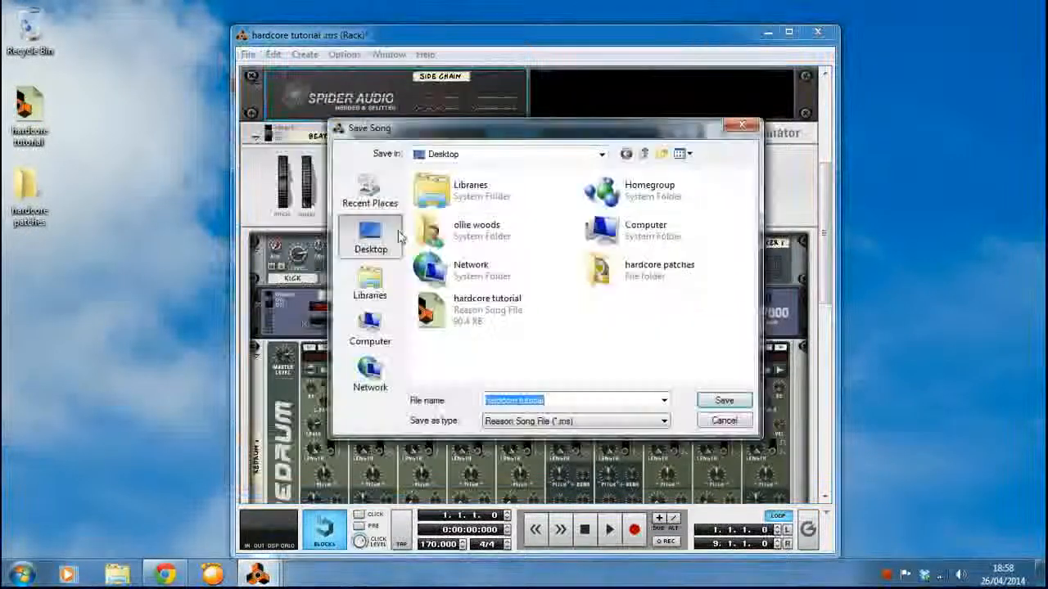
click(576, 399)
key(BackSpace)
key(BackSpace)
key(BackSpace)
key(BackSpace)
key(BackSpace)
key(BackSpace)
key(BackSpace)
key(BackSpace)
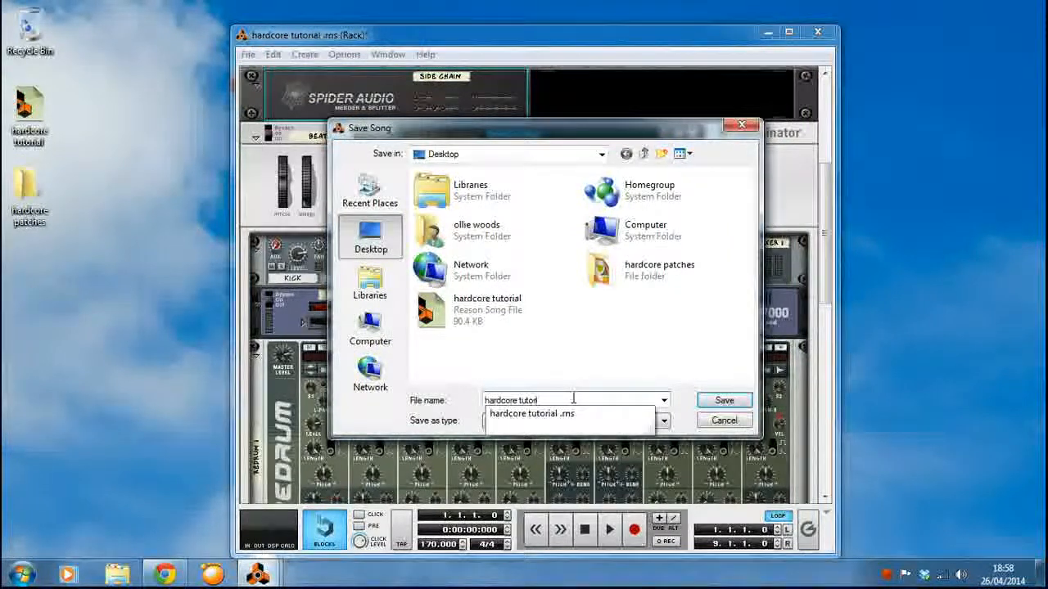
text(template)
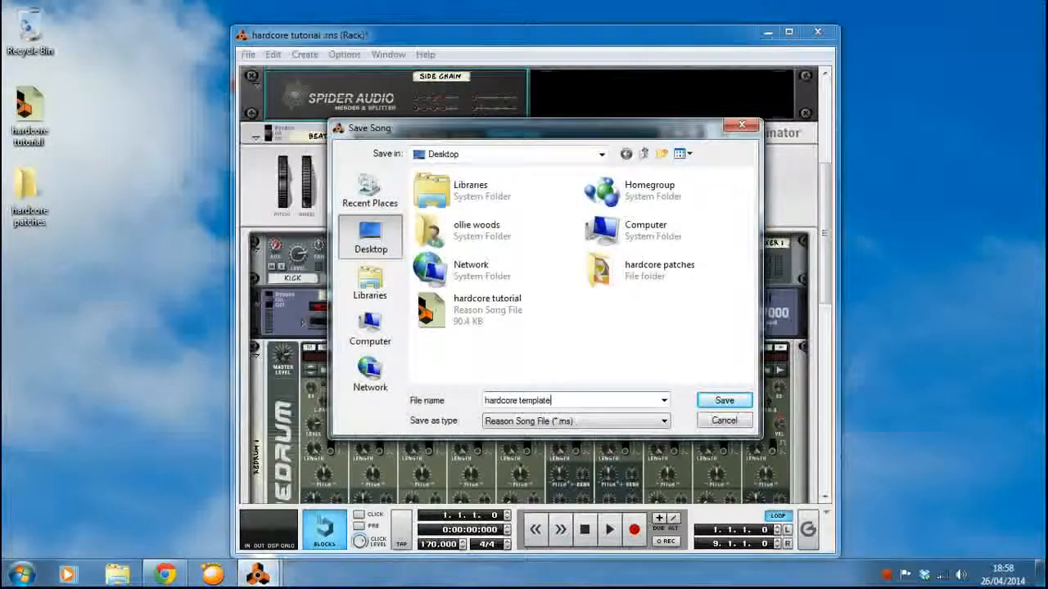
key(Return)
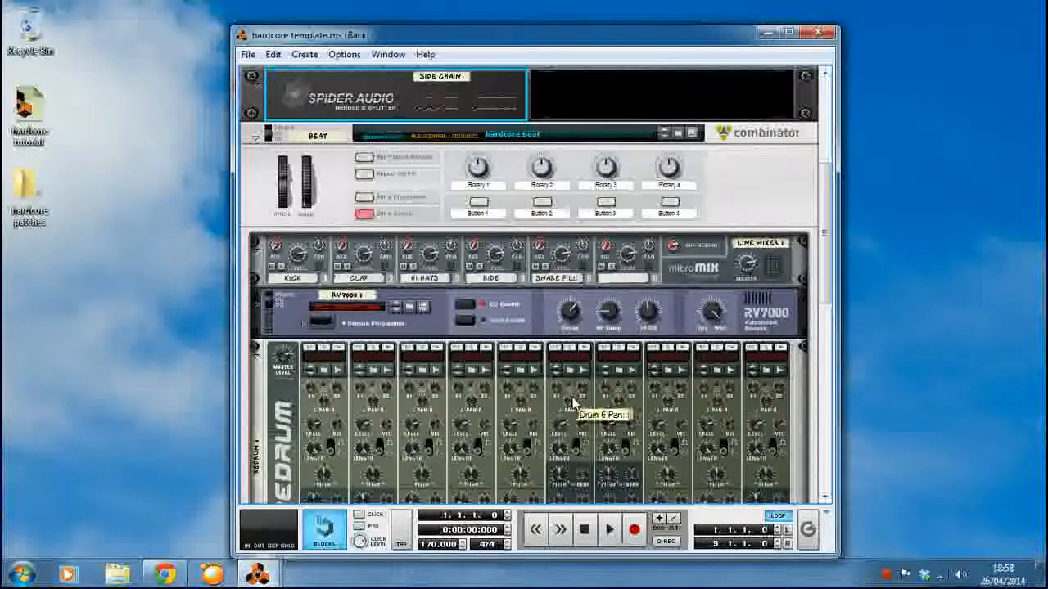
drag(29, 274, 33, 200)
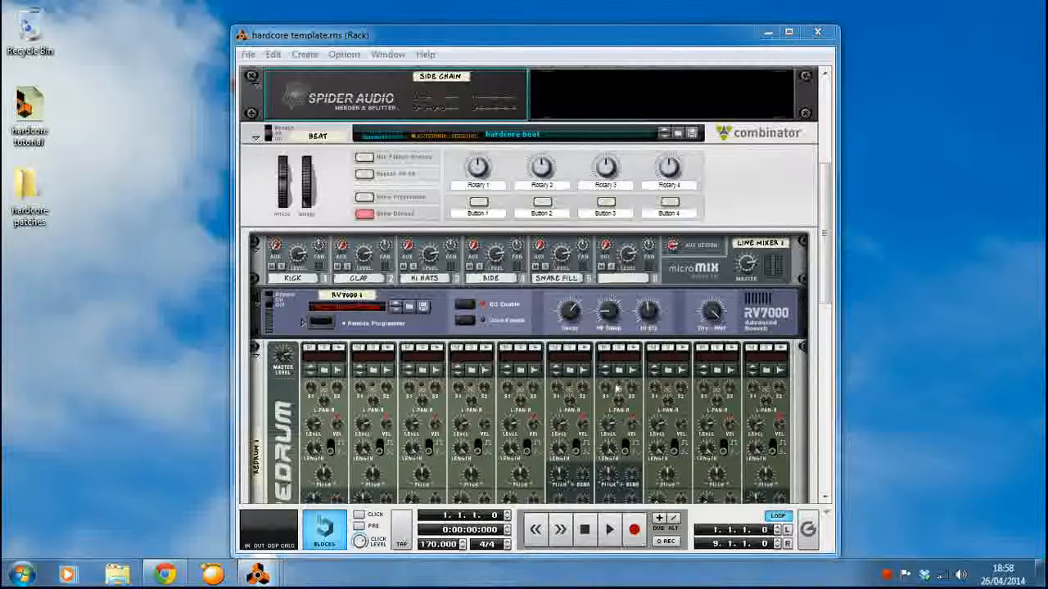
Examine the beat Combinator's line mixer, RV7000 reverb, Redrum channels and the Spiders beneath them.
click(310, 373)
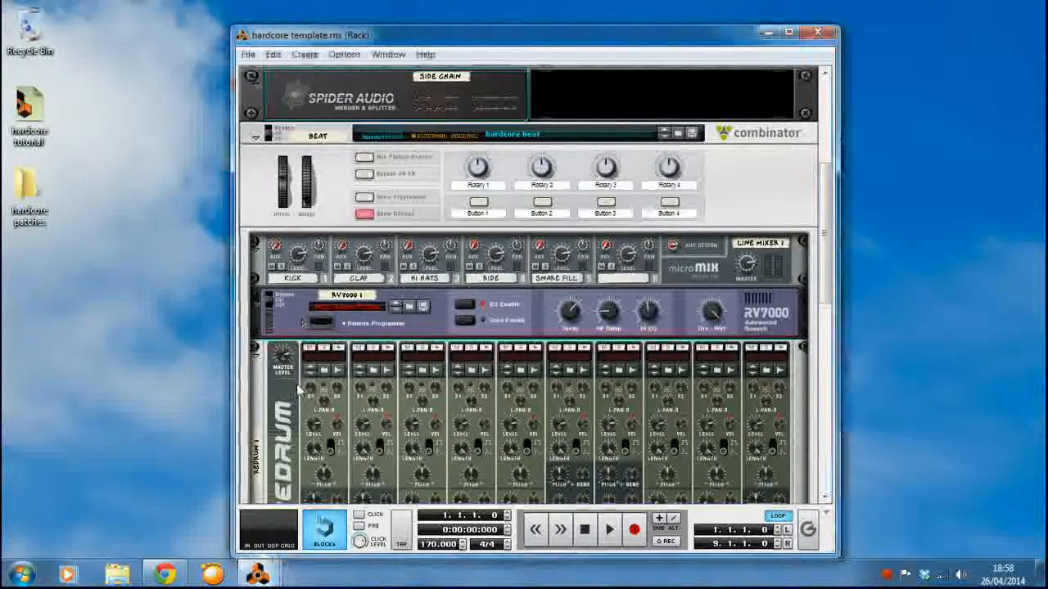
scroll(309, 374, down, 3)
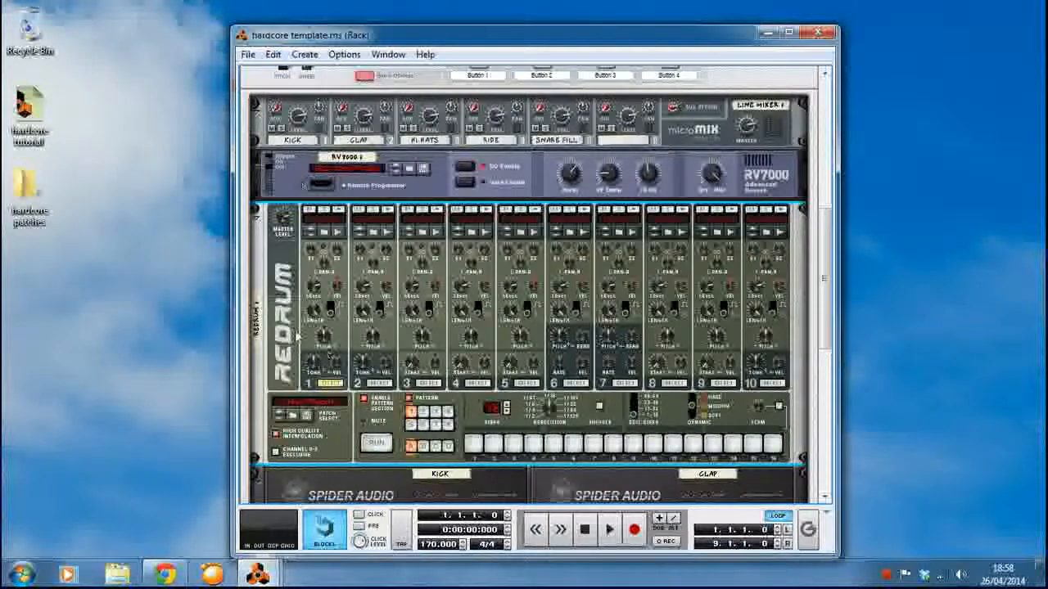
scroll(297, 335, down, 3)
scroll(297, 336, up, 6)
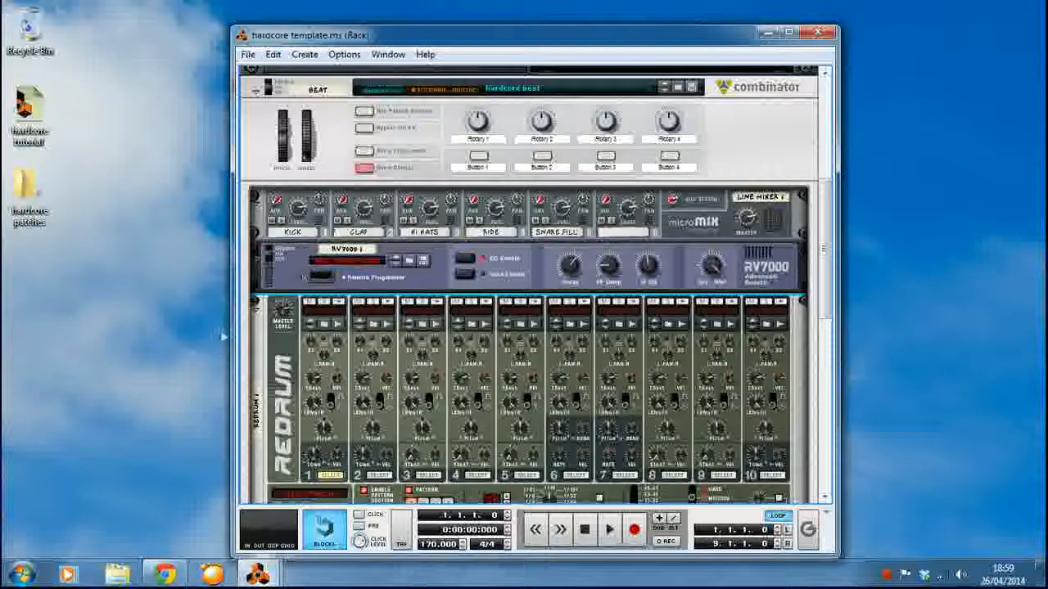
scroll(327, 225, up, 1)
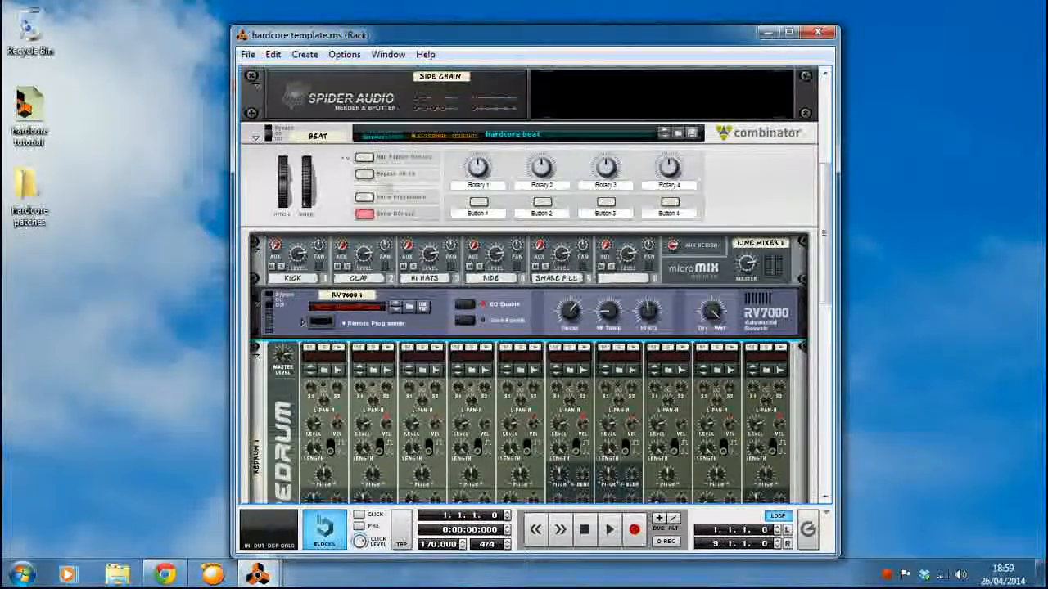
scroll(306, 226, down, 4)
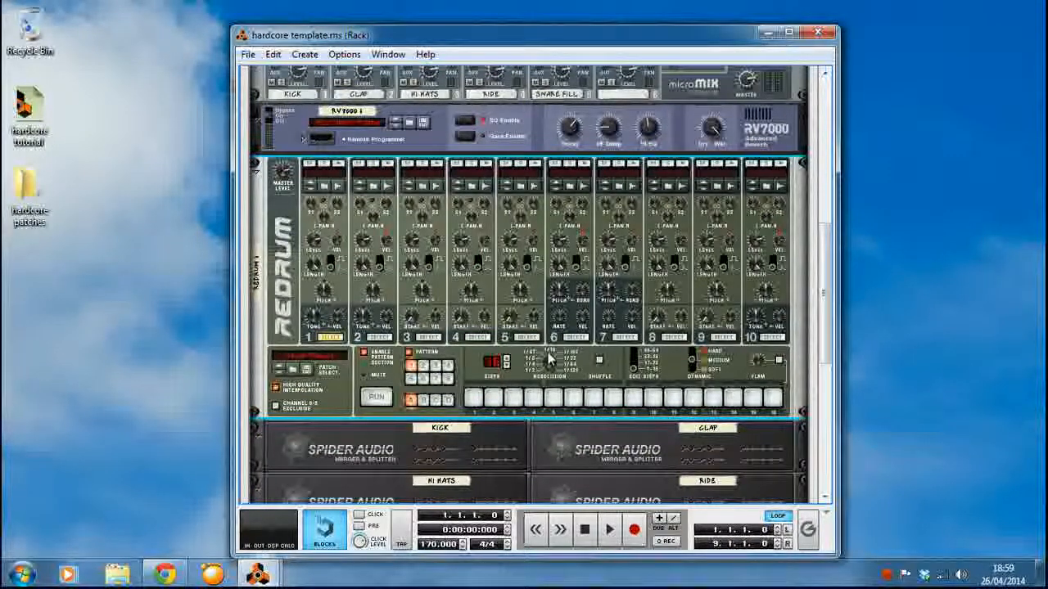
scroll(548, 353, up, 4)
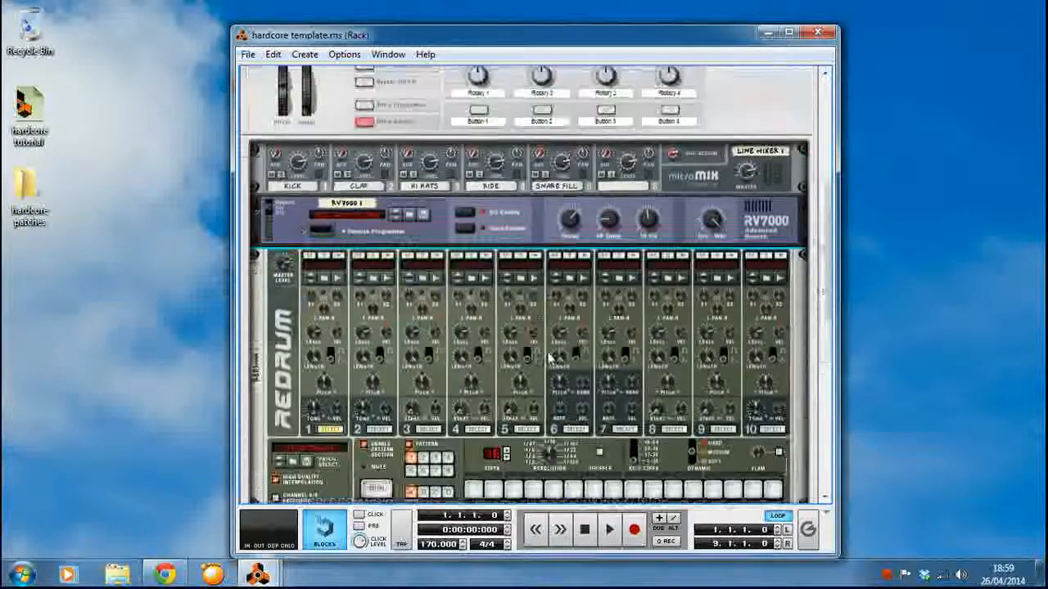
scroll(443, 253, down, 7)
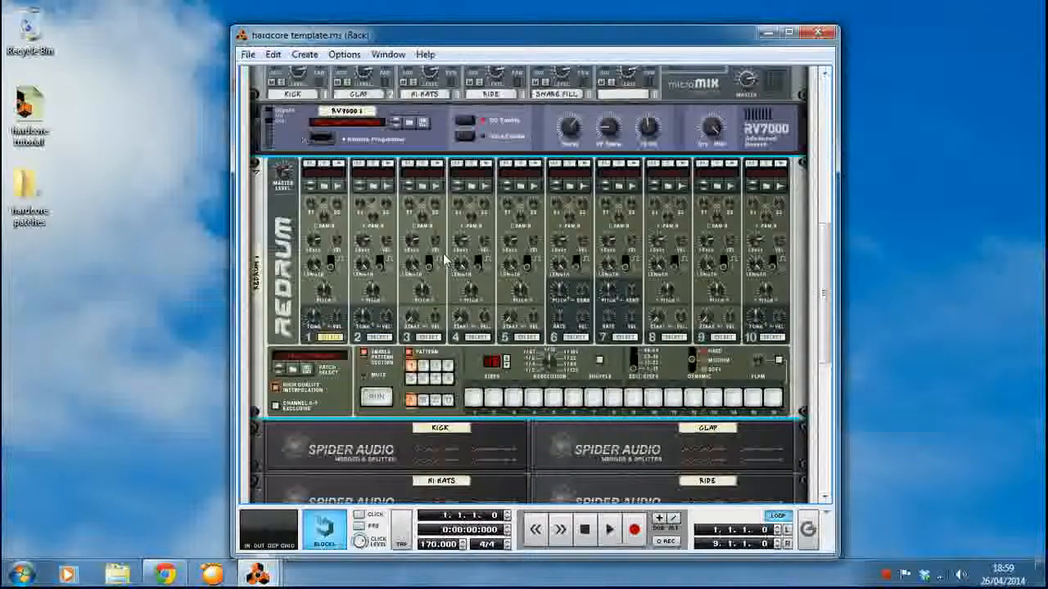
scroll(443, 253, up, 6)
scroll(443, 259, down, 6)
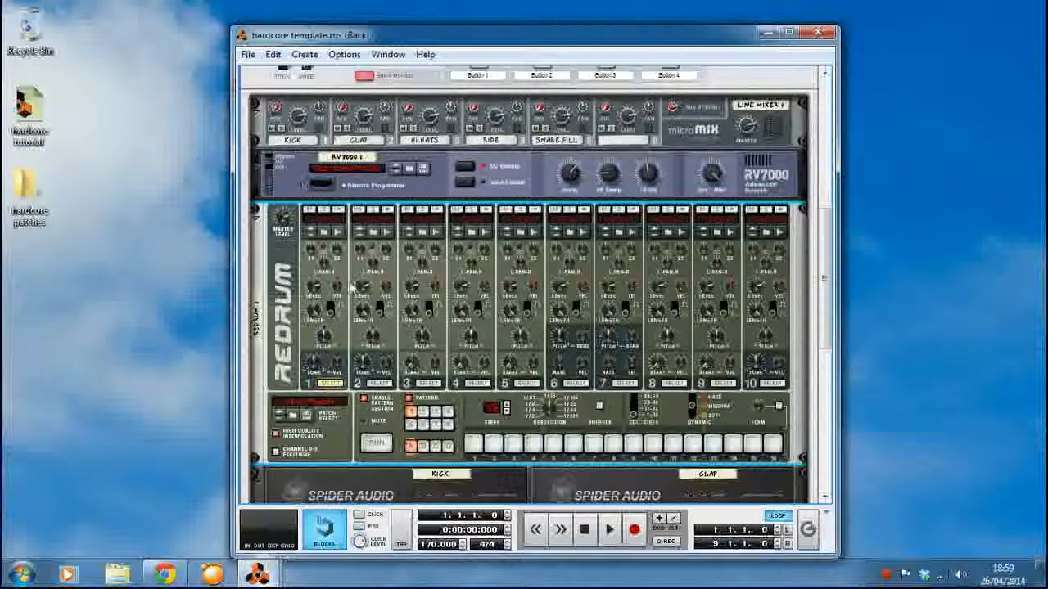
scroll(366, 252, up, 2)
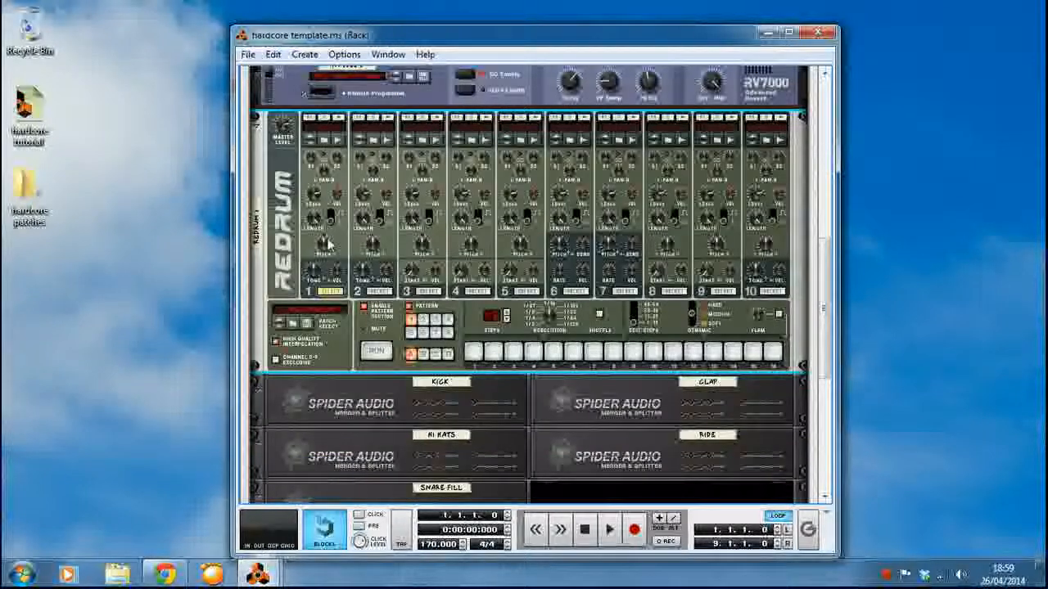
Load BnS_Kick9.wav from the KICKS folder of ONE SHOTS - TRANCE AND HARDCORE into Redrum channel 1.
click(332, 146)
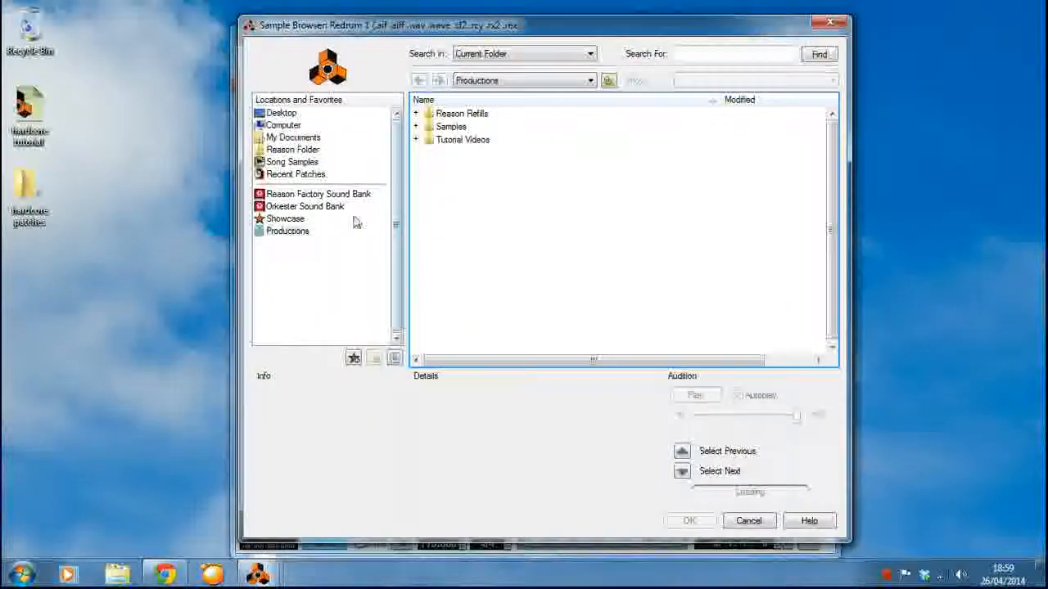
click(295, 231)
double_click(446, 127)
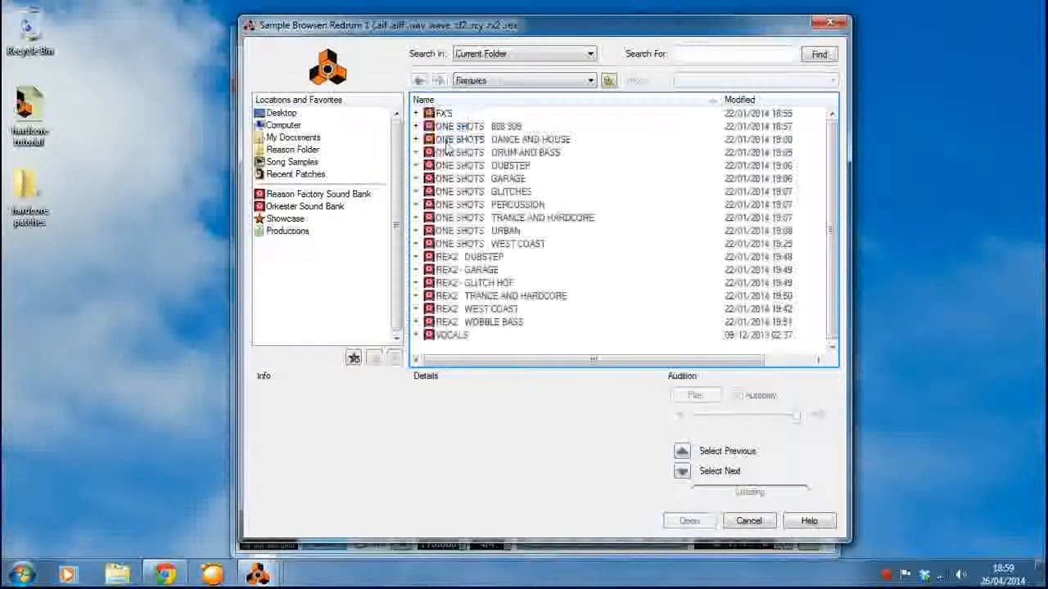
double_click(476, 220)
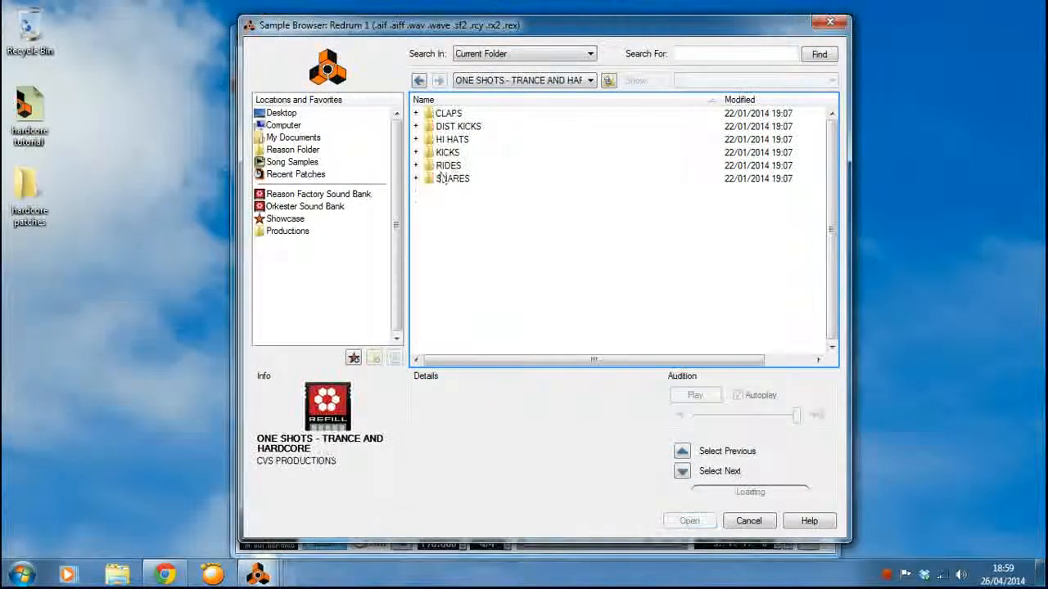
double_click(452, 153)
click(455, 232)
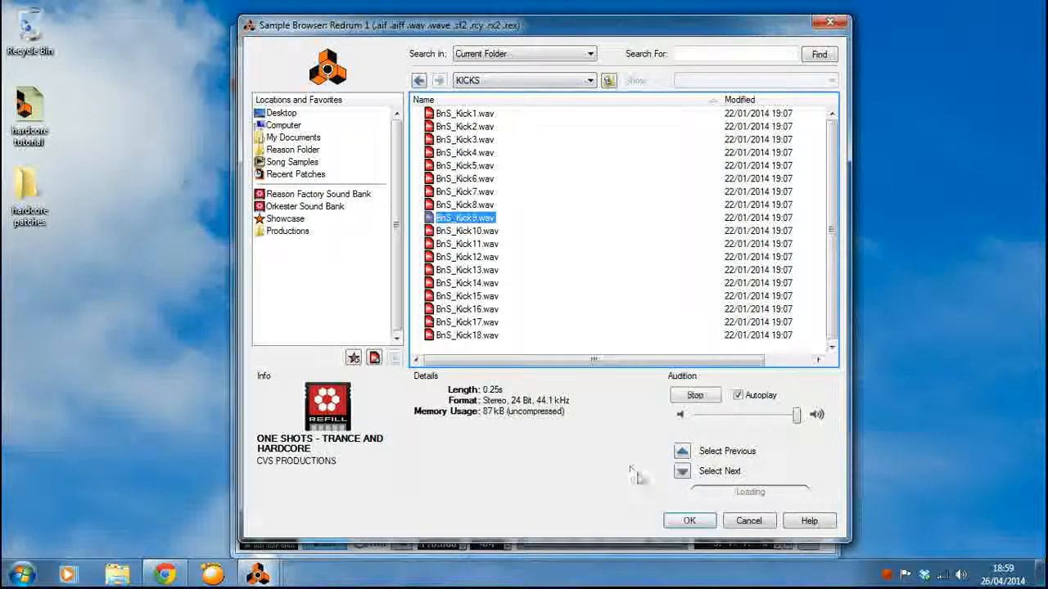
click(689, 520)
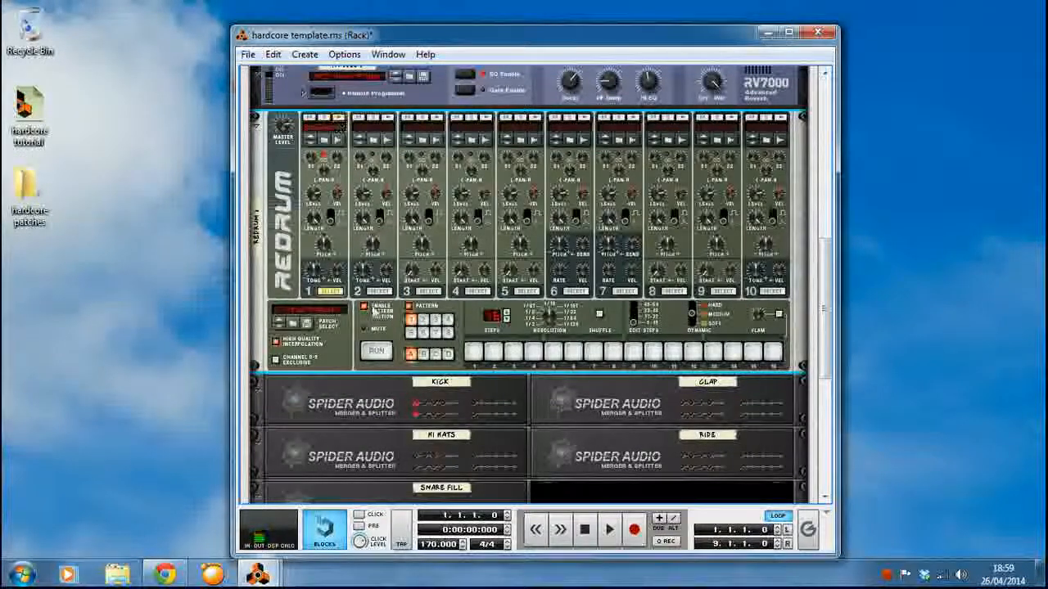
Load BnS_Clap12.wav from the CLAPS folder of ONE SHOTS - TRANCE AND HARDCORE into Redrum channel 3.
click(428, 292)
click(418, 136)
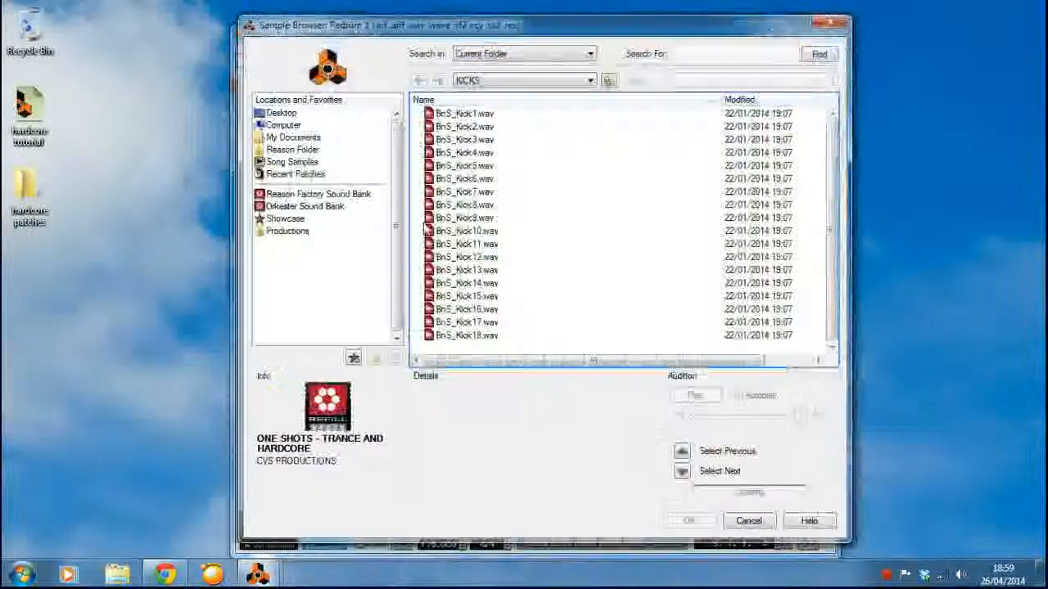
click(287, 231)
double_click(449, 128)
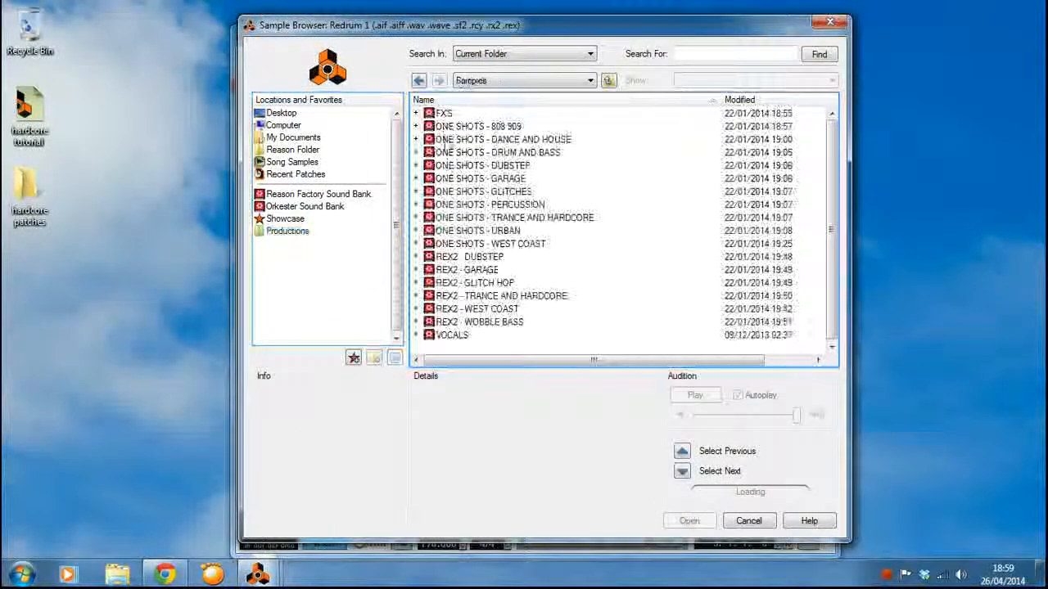
click(416, 218)
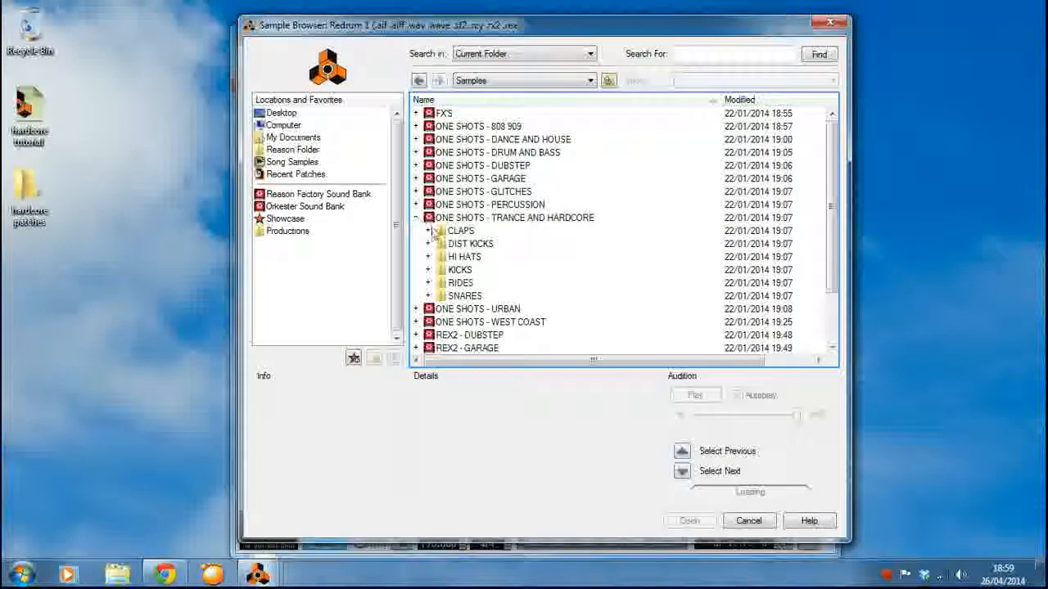
click(428, 231)
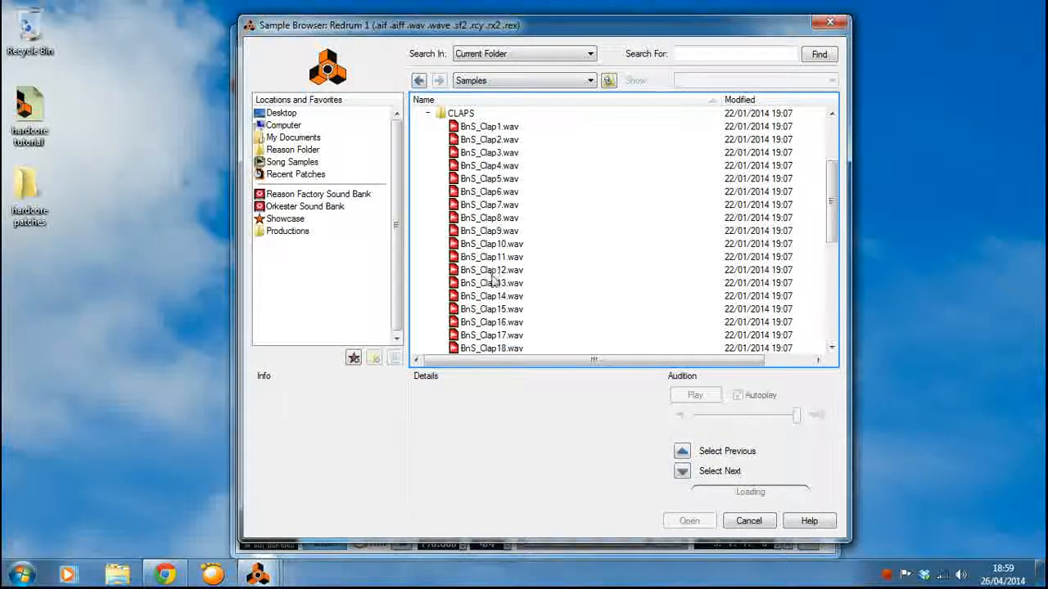
double_click(494, 271)
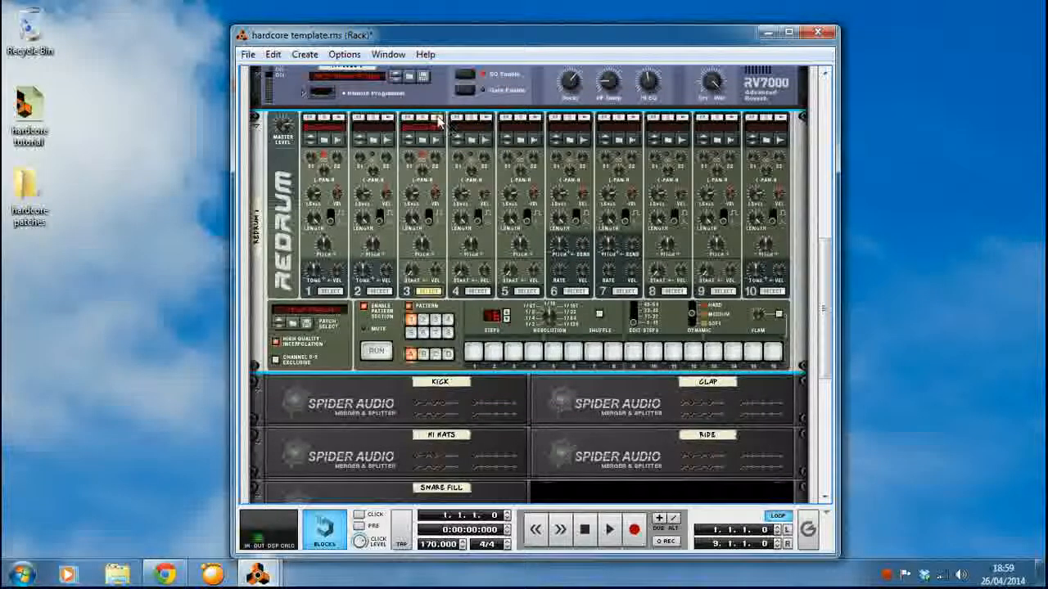
Audition several samples in the SNARES folder and load BnS_Snare12.wav into Redrum channel 5.
click(520, 141)
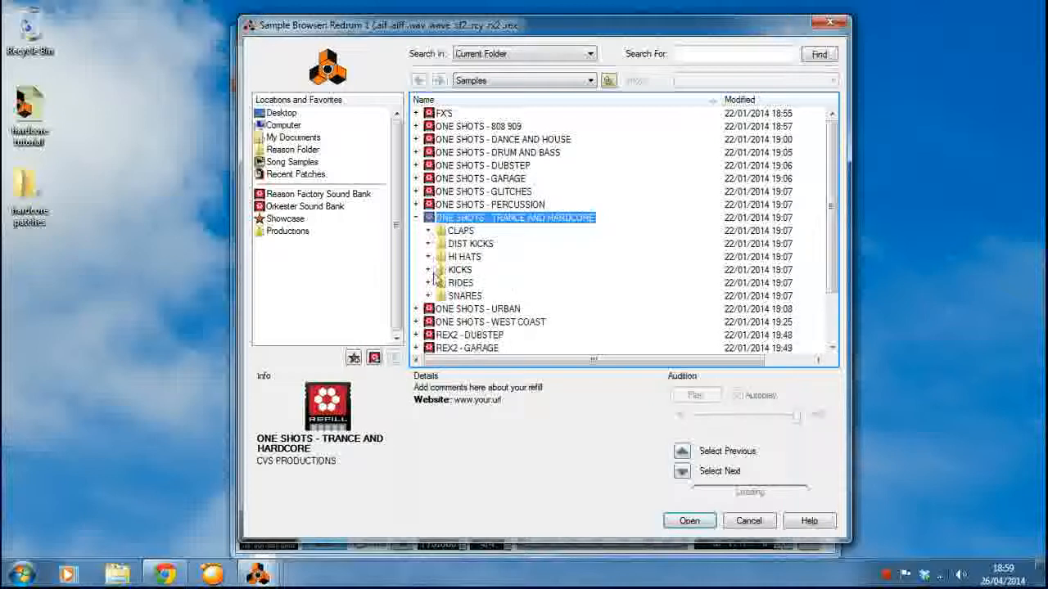
click(428, 296)
scroll(491, 315, down, 3)
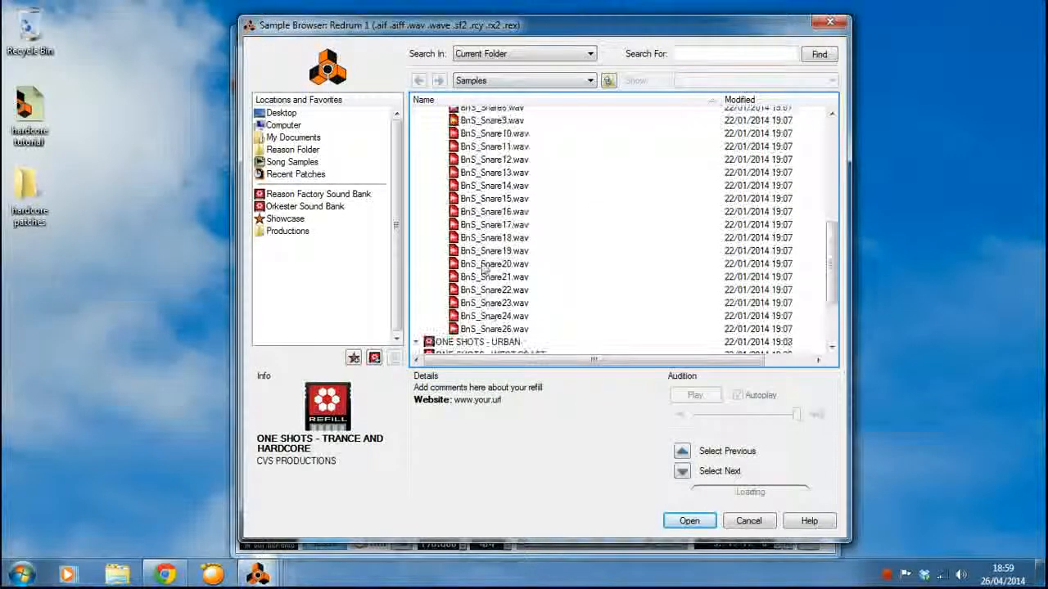
click(488, 239)
click(490, 252)
click(492, 223)
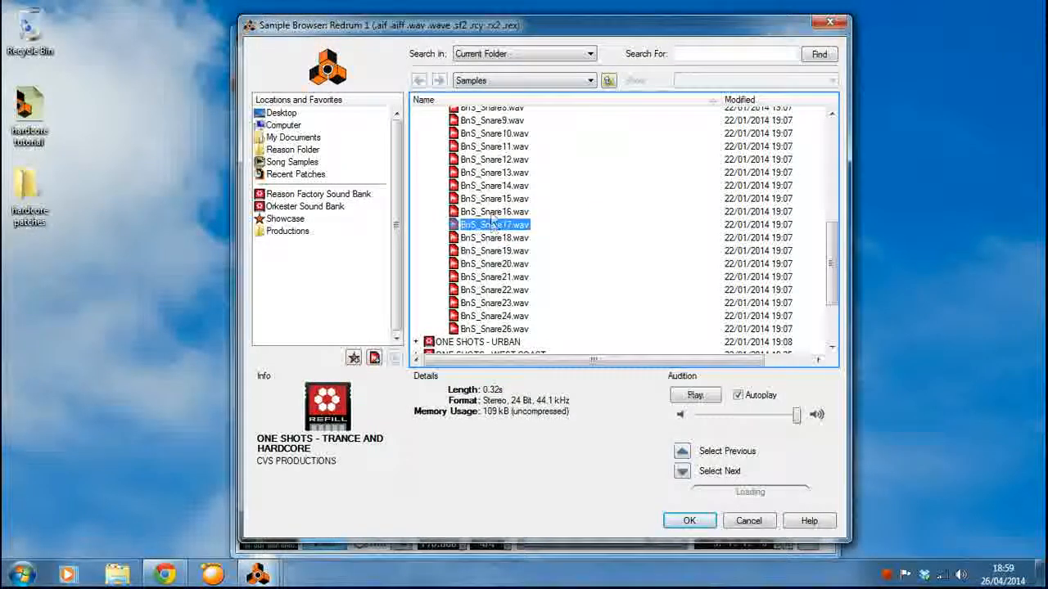
click(495, 211)
click(495, 198)
click(496, 186)
click(497, 173)
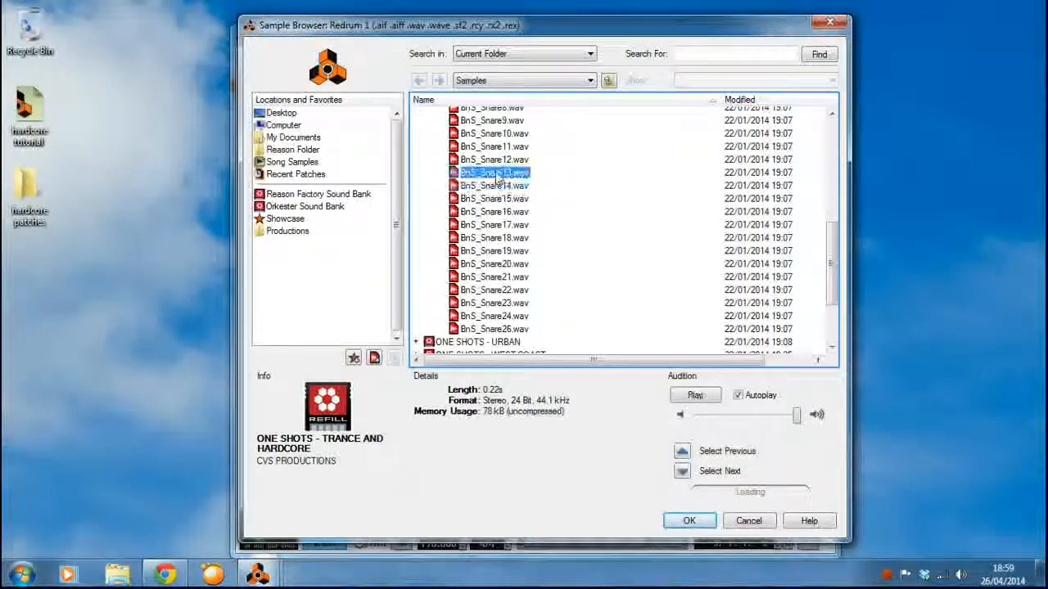
key(Up)
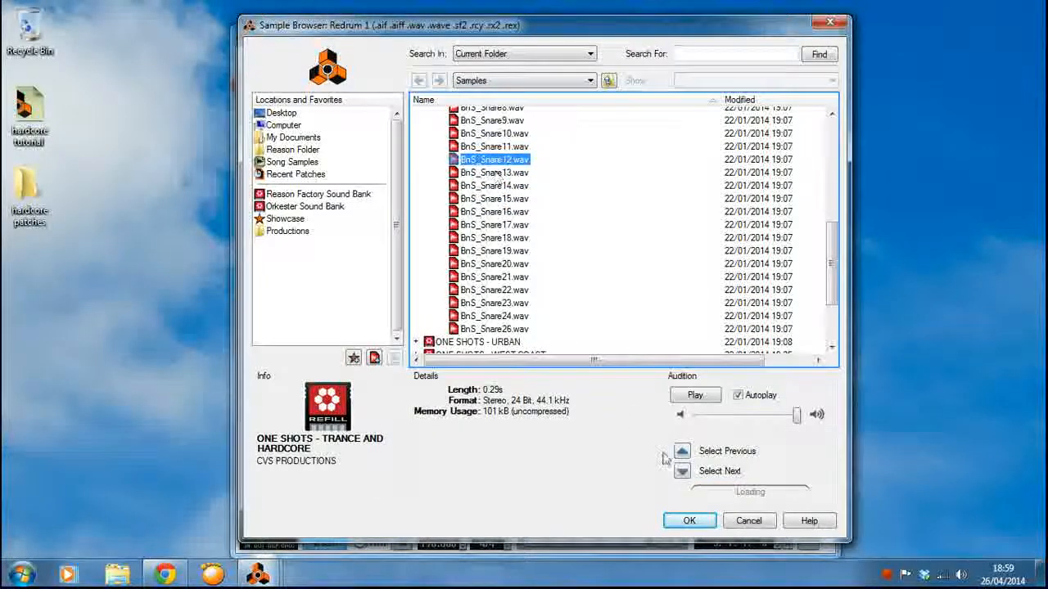
click(686, 521)
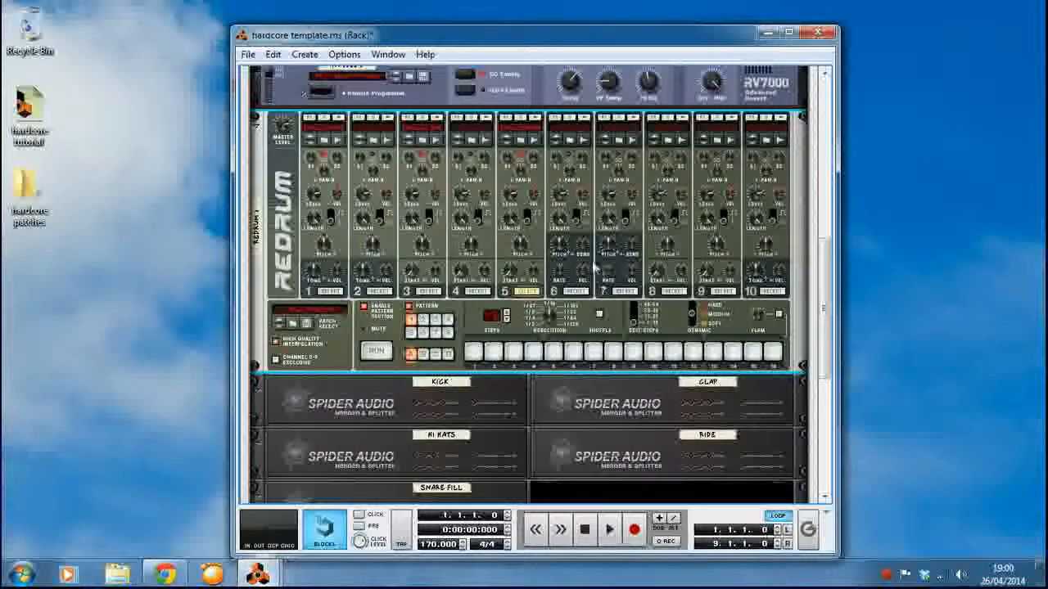
Load BnS_Ride1.wav from the RIDES folder into Redrum channel 7 and audition that channel.
click(616, 140)
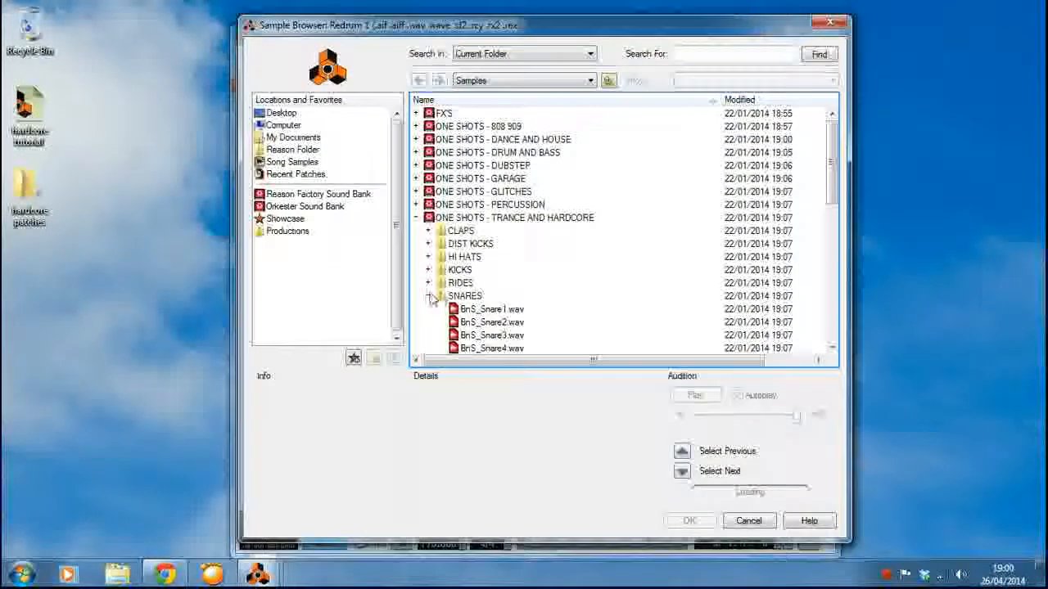
click(485, 243)
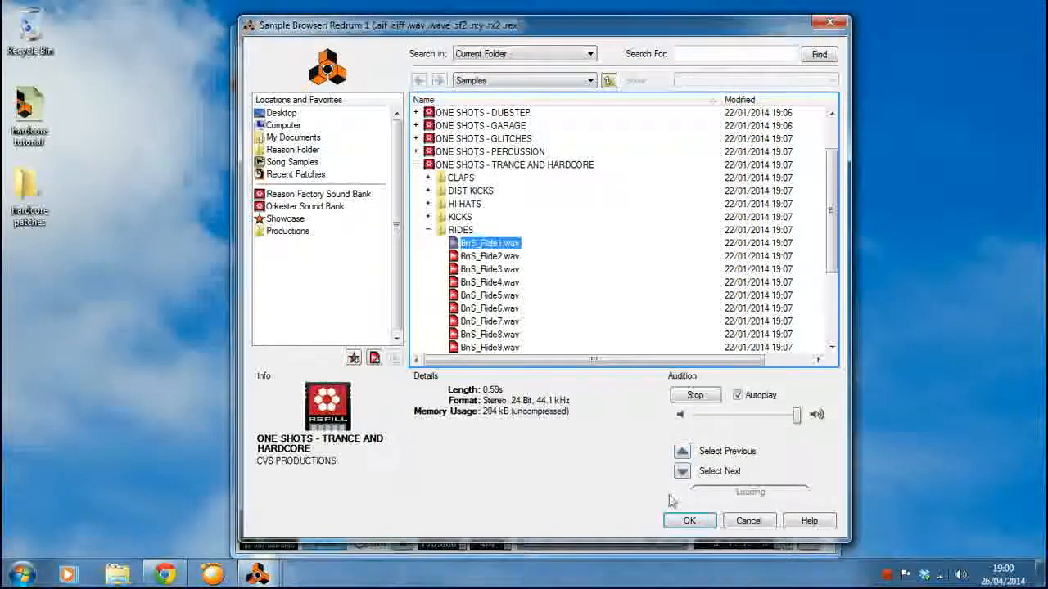
click(687, 521)
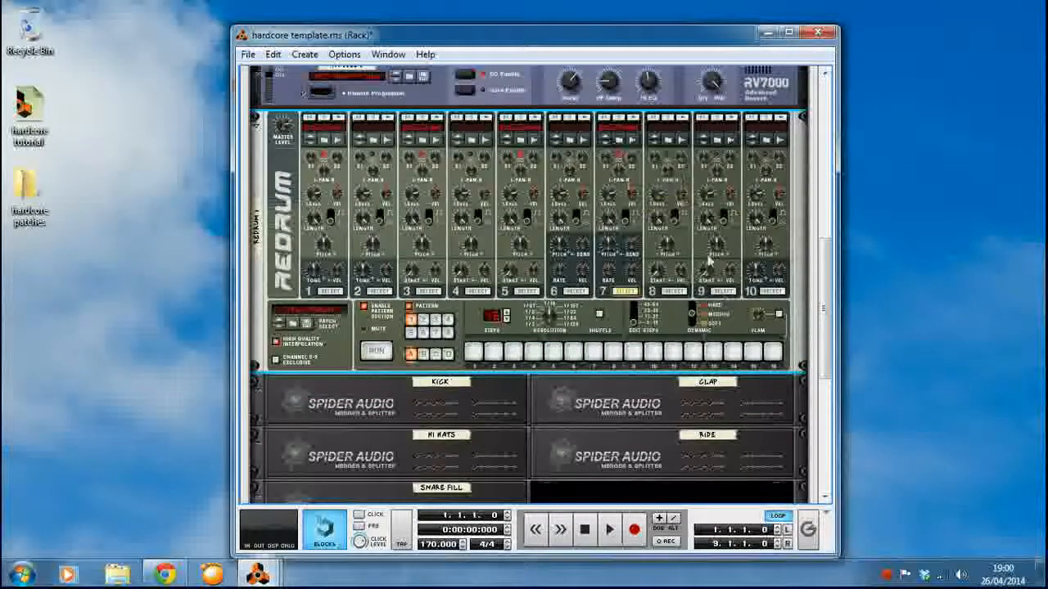
click(637, 119)
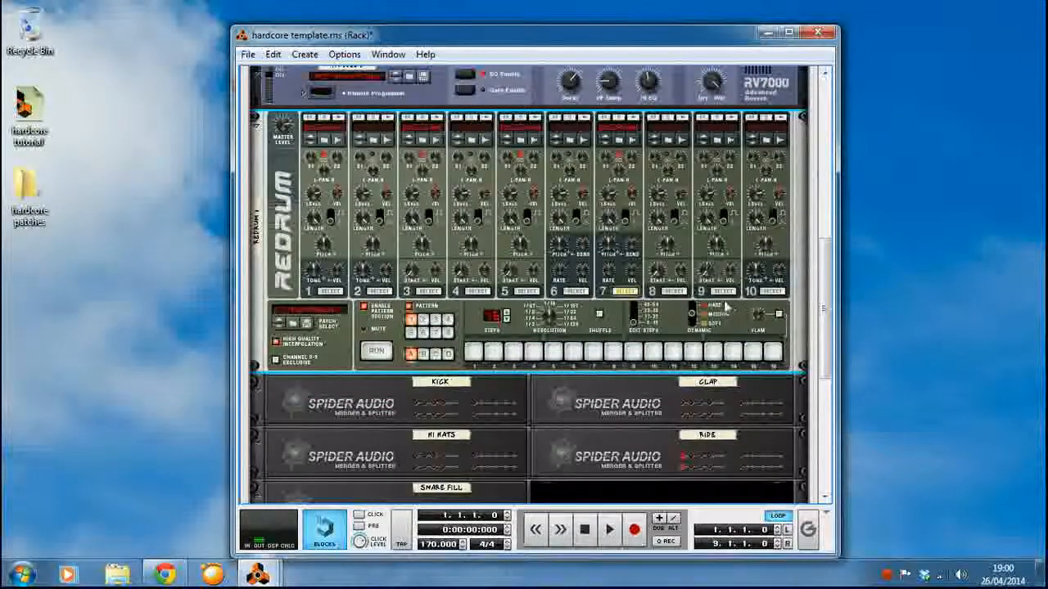
click(666, 145)
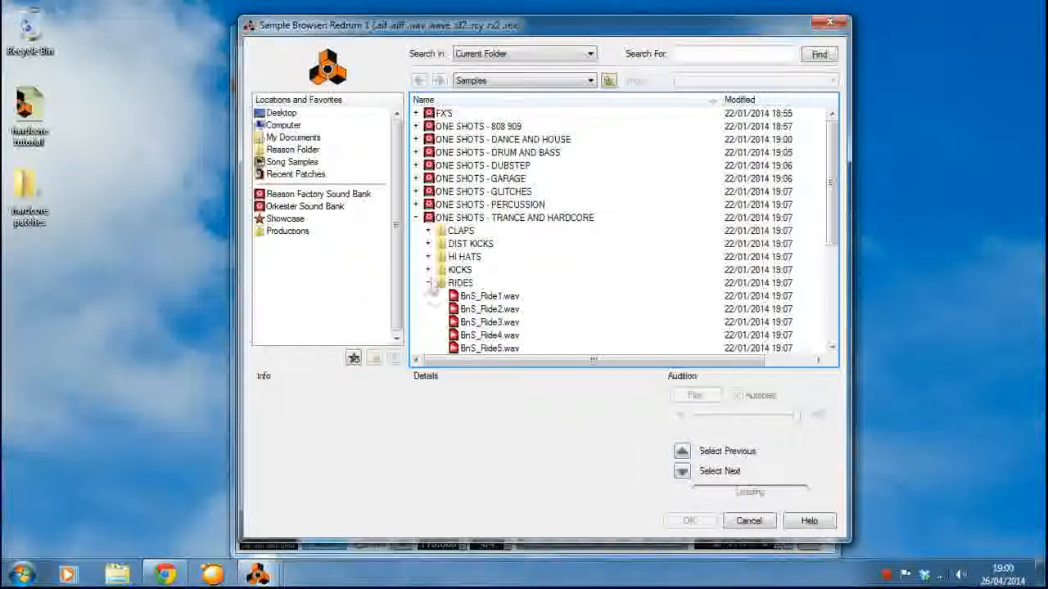
click(740, 518)
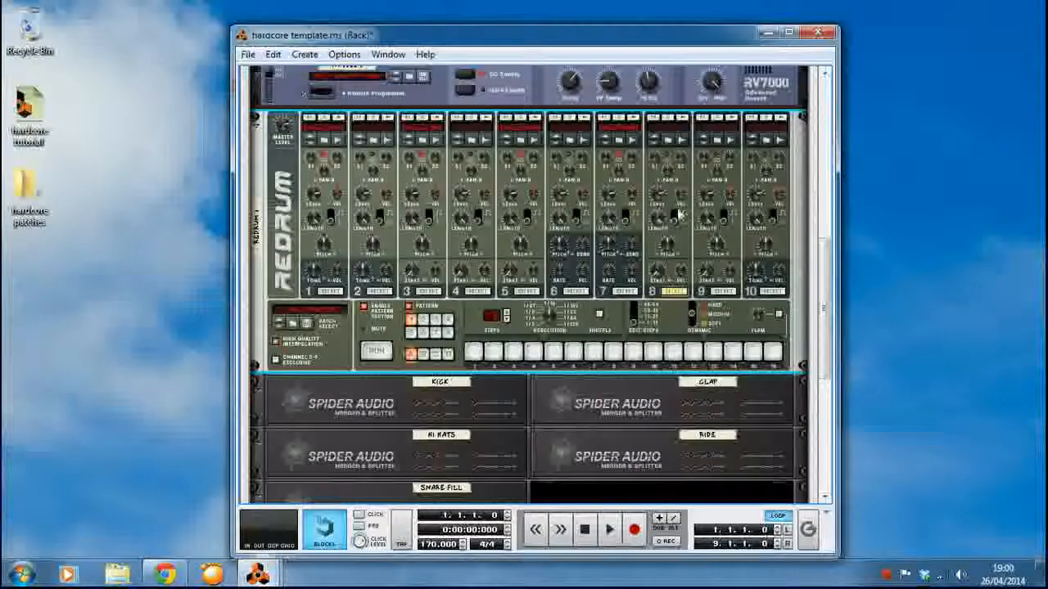
mouse_move(627, 202)
mouse_down()
mouse_move(620, 180)
mouse_move(627, 197)
mouse_up()
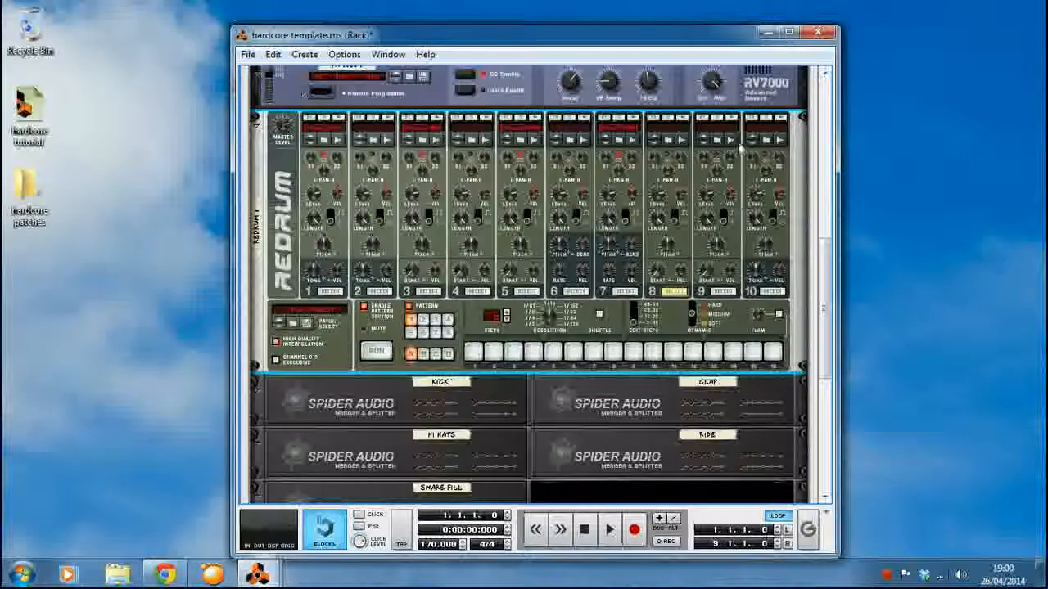
Audition closed hi-hat samples in the HI HATS folder of ONE SHOTS - TRANCE AND HARDCORE and load BnS_CL-Hat9.wav into Redrum channel 8.
click(669, 141)
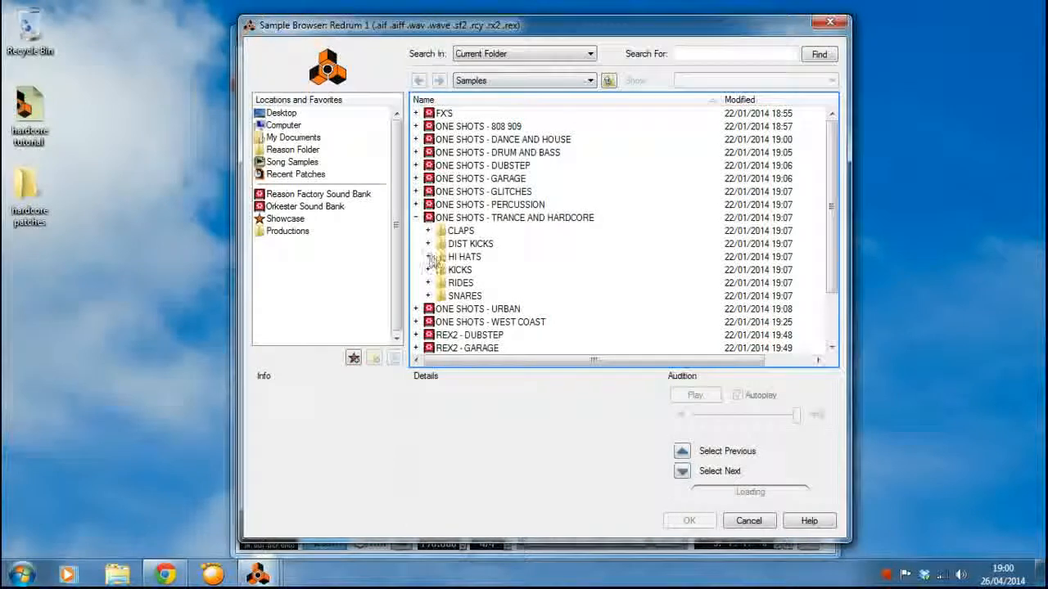
click(495, 219)
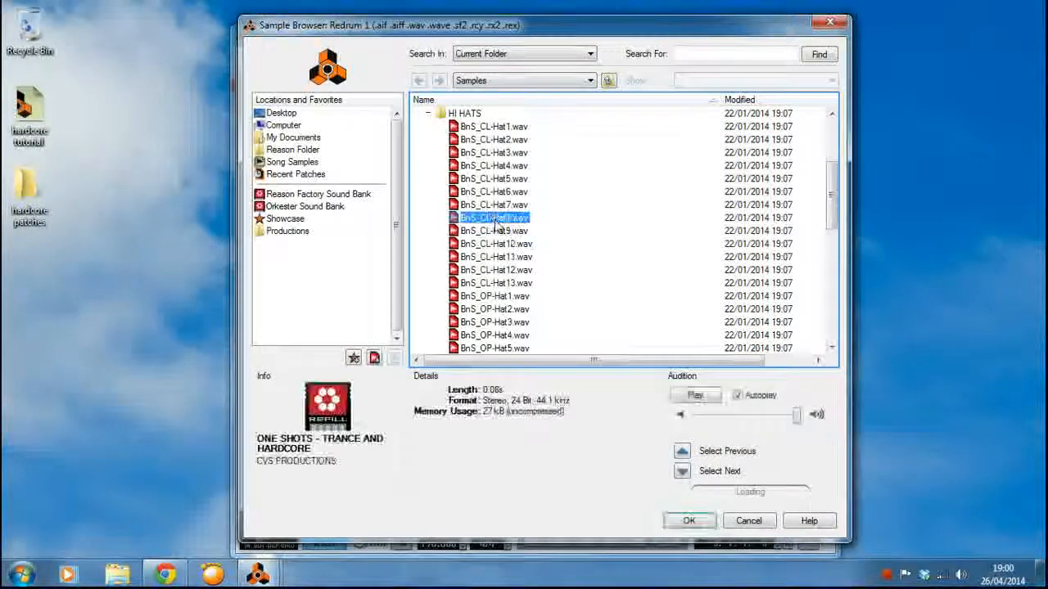
click(497, 205)
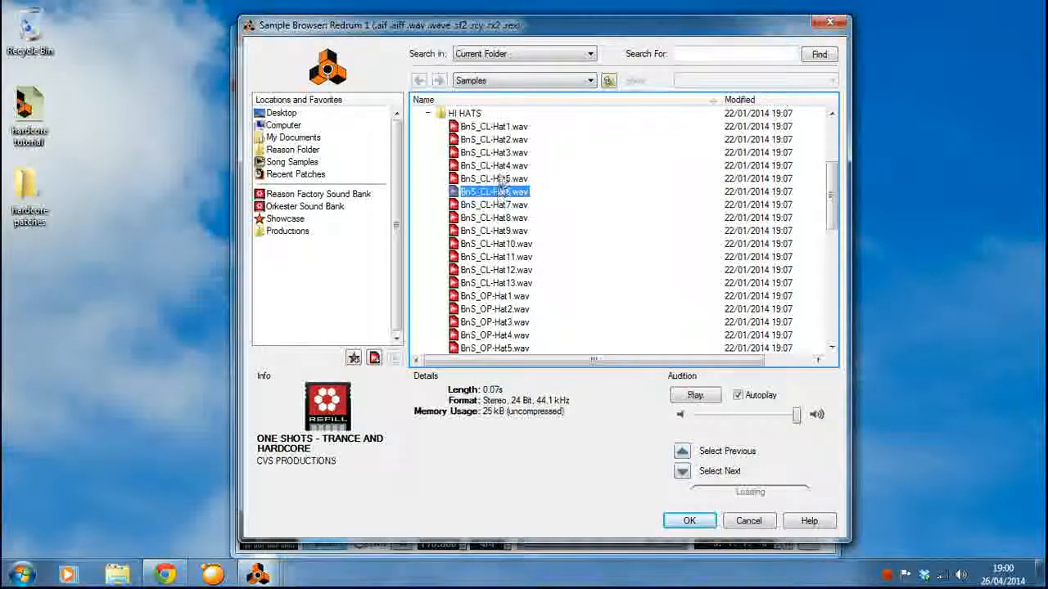
click(501, 179)
click(501, 167)
click(503, 154)
click(505, 143)
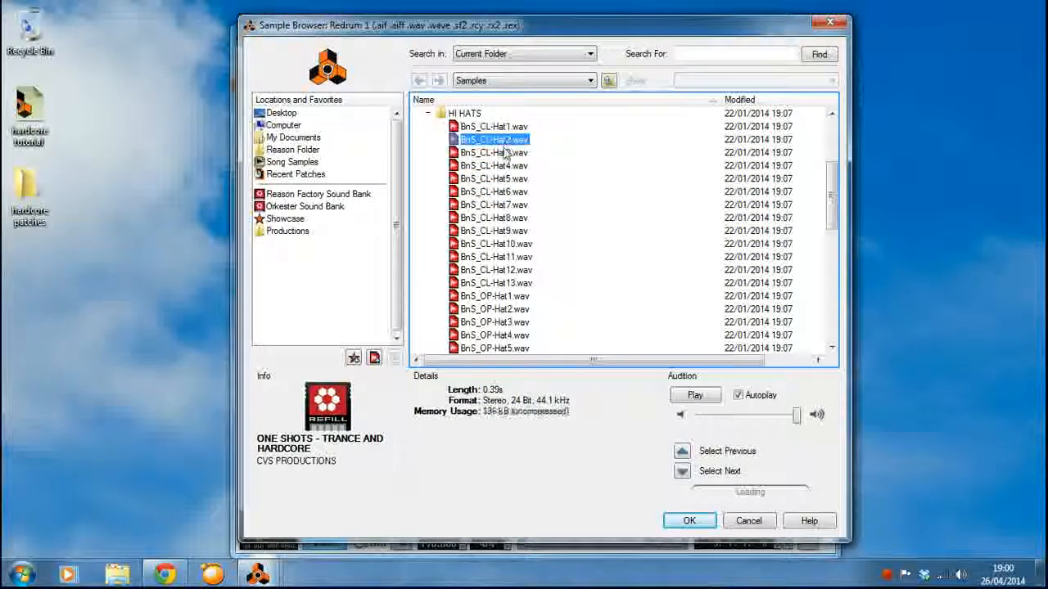
click(505, 154)
click(498, 244)
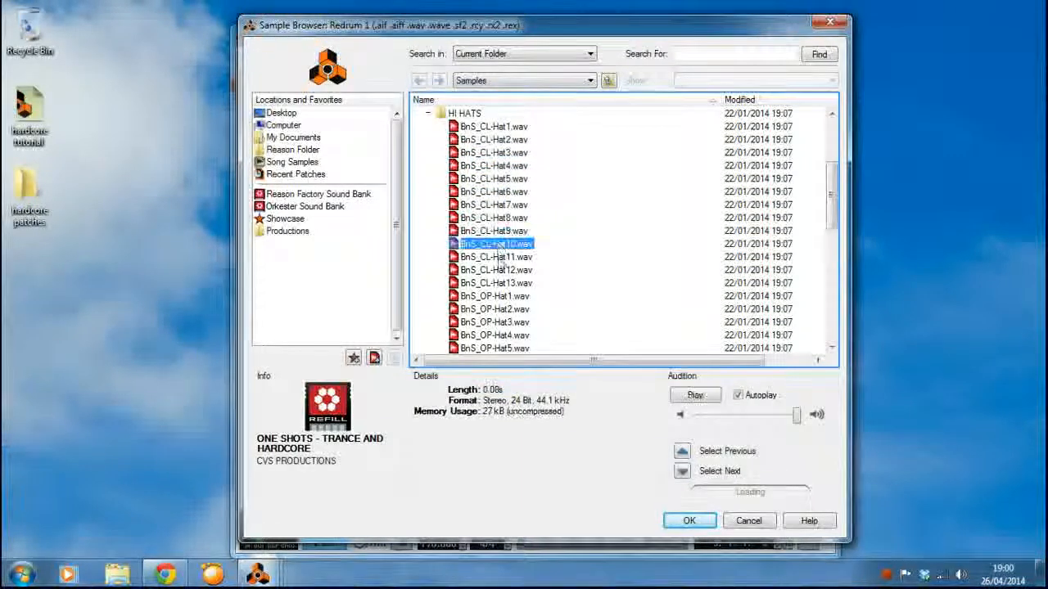
click(498, 257)
click(498, 270)
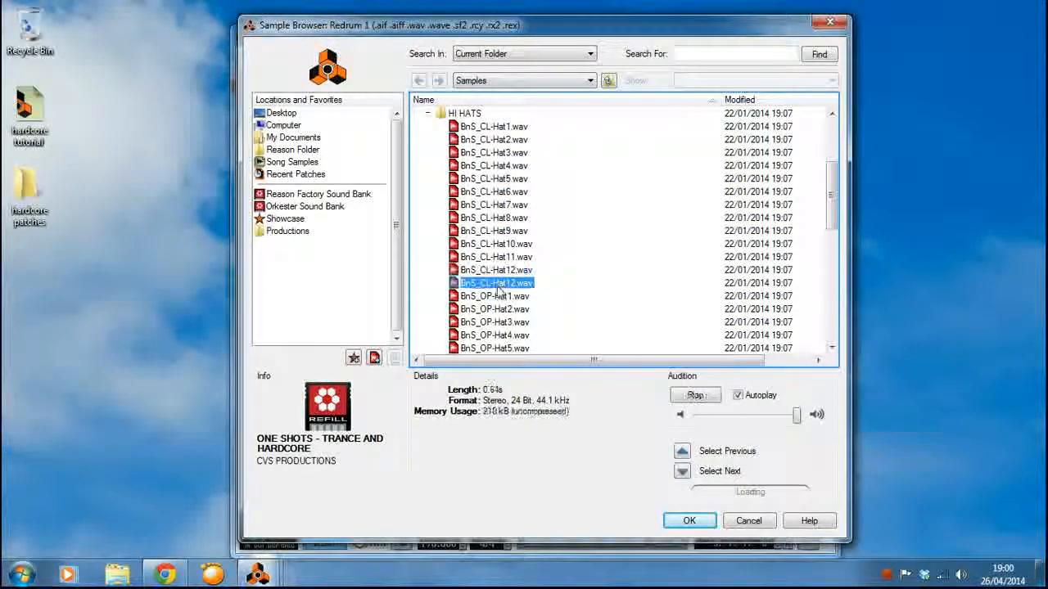
click(499, 257)
click(499, 244)
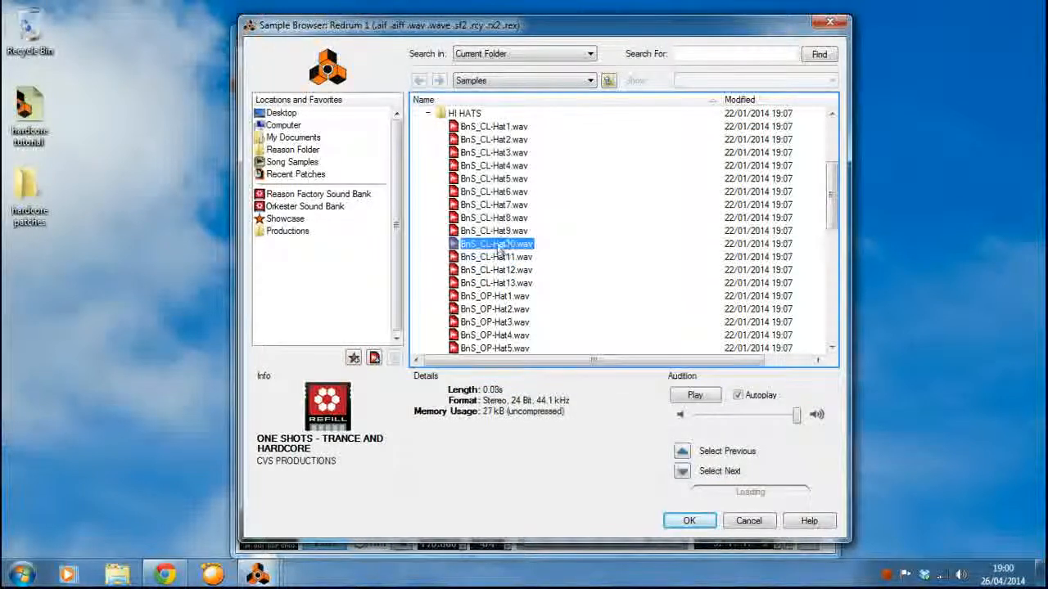
click(499, 231)
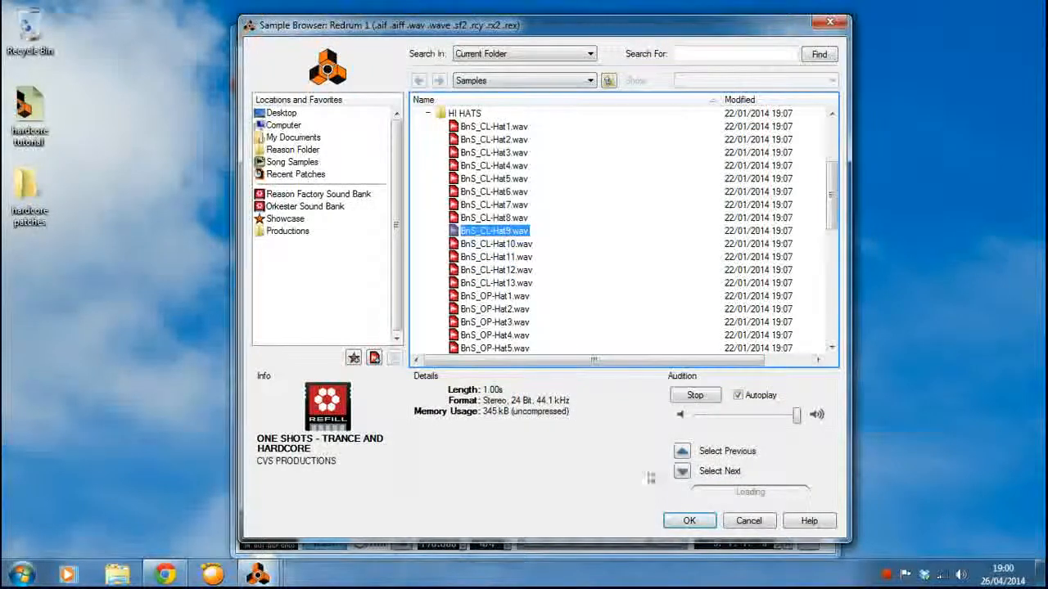
click(686, 521)
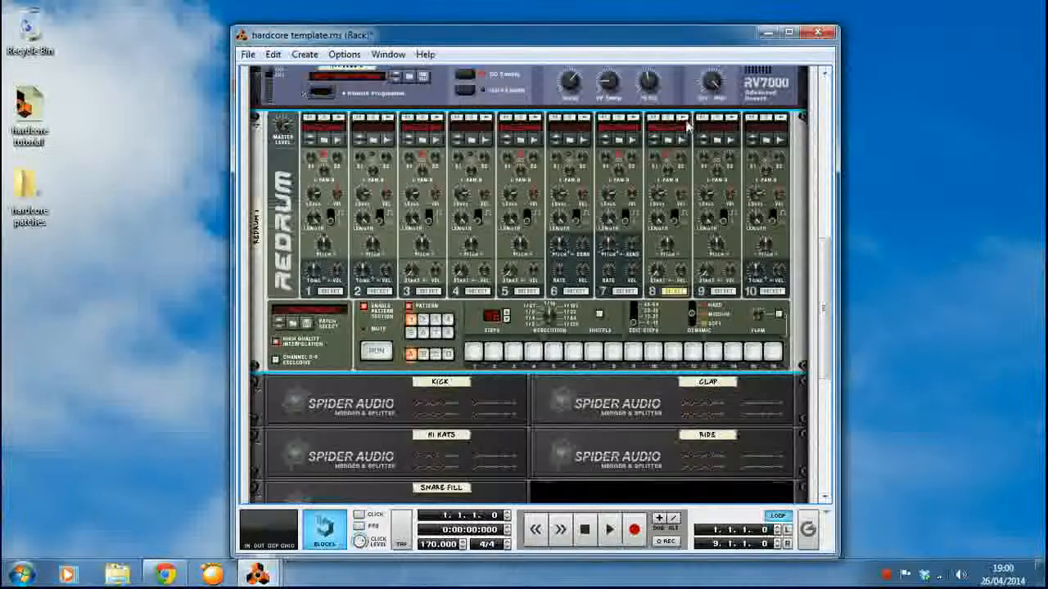
Load the open hi-hat BnS_OP-Hat2.wav from the HI HATS folder into Redrum channel 9.
click(698, 138)
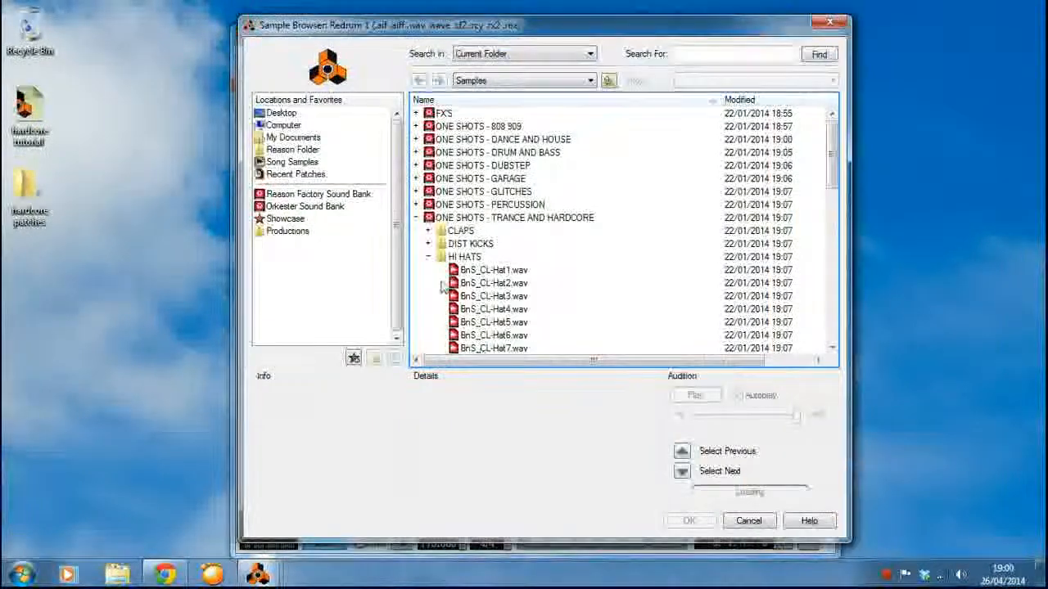
scroll(496, 336, down, 4)
click(505, 320)
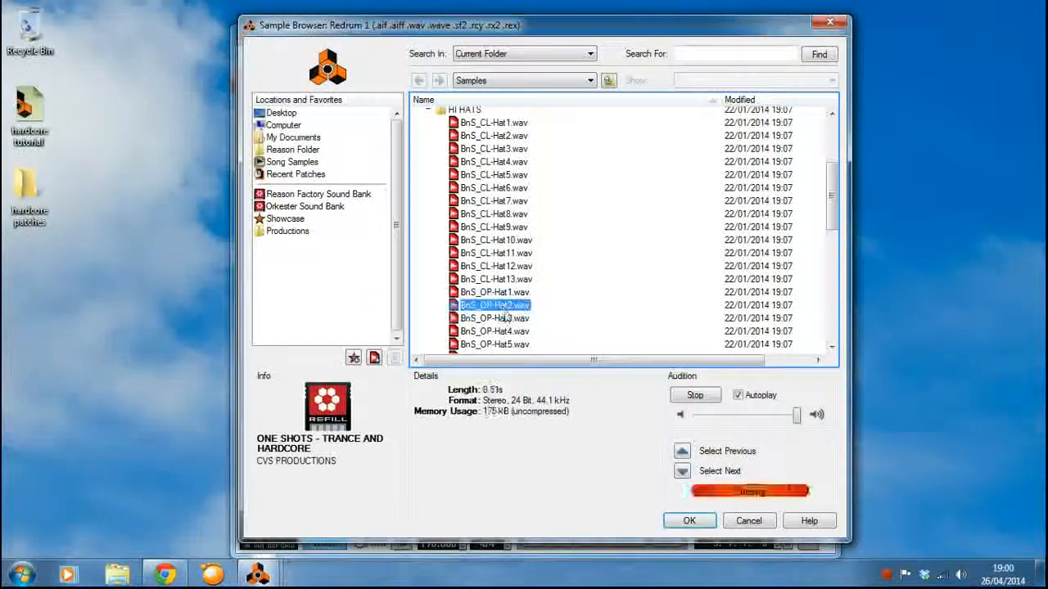
click(667, 522)
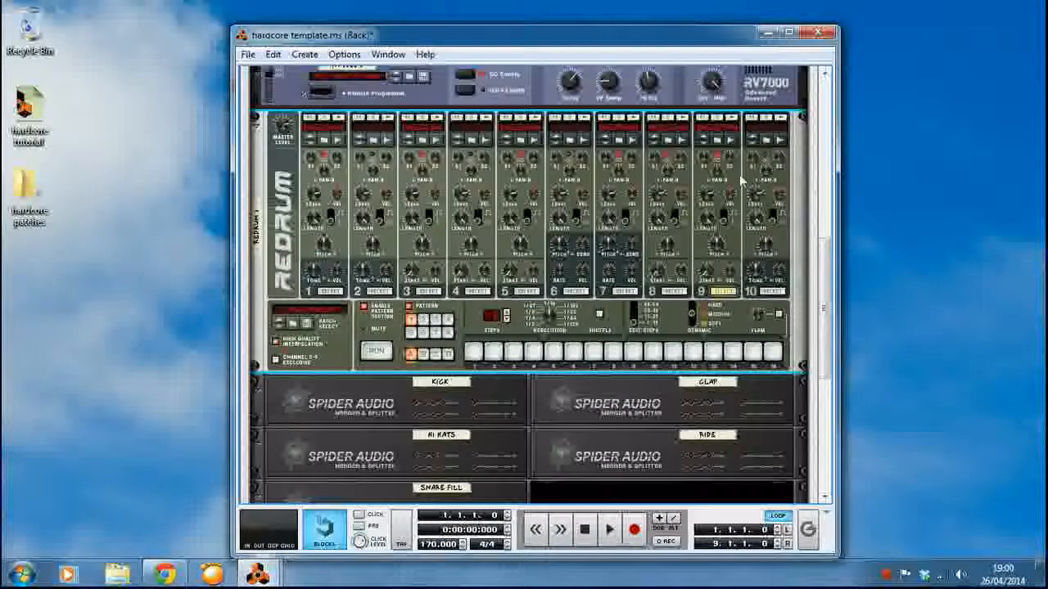
Audition several samples in the KICKS folder and load BnS_Kick10.wav into Redrum channel 10.
click(770, 146)
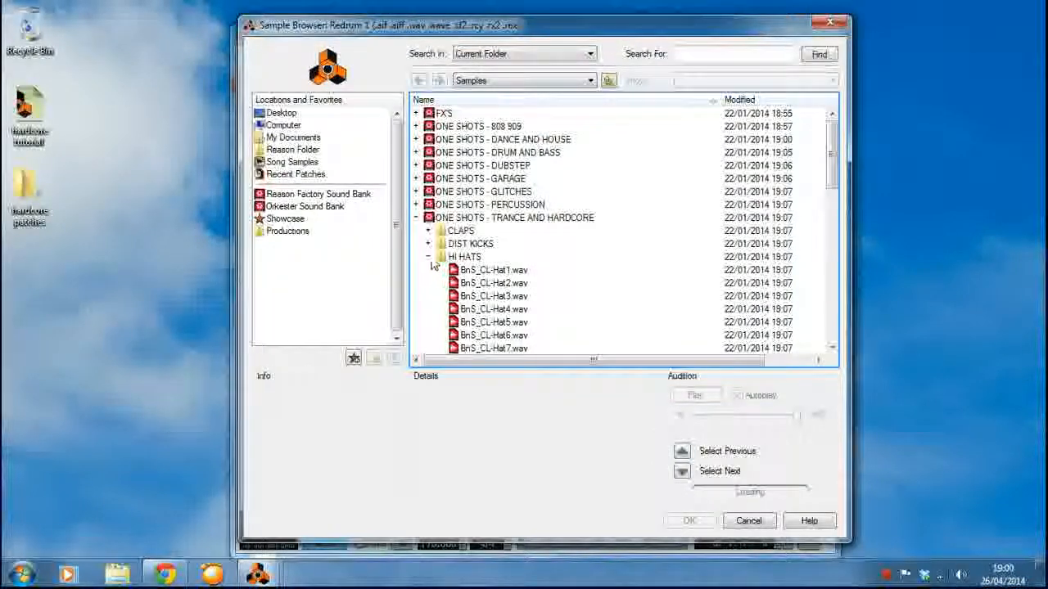
click(428, 257)
click(428, 270)
click(483, 284)
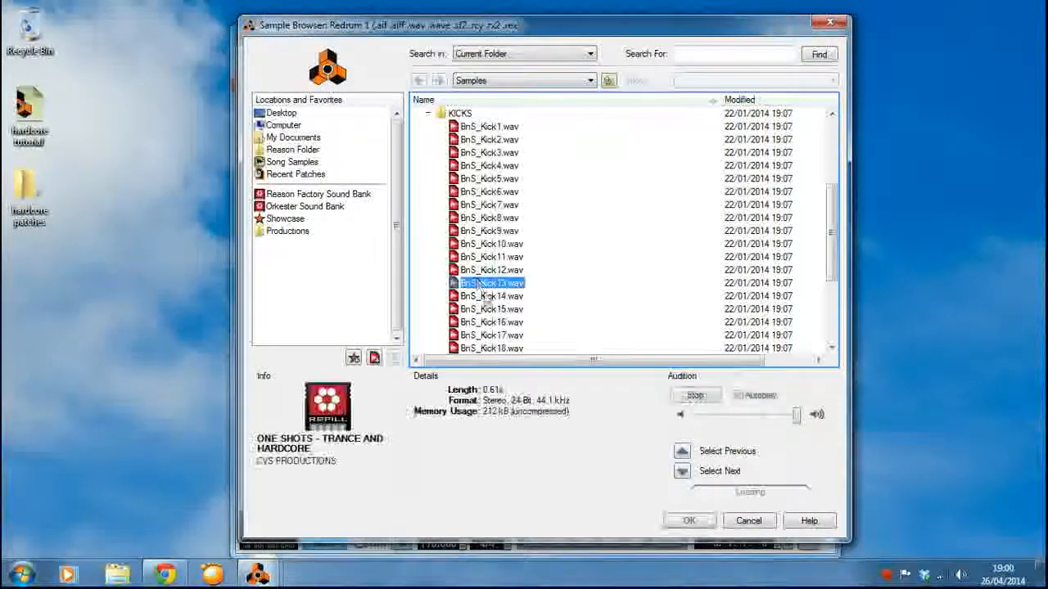
click(489, 257)
click(490, 245)
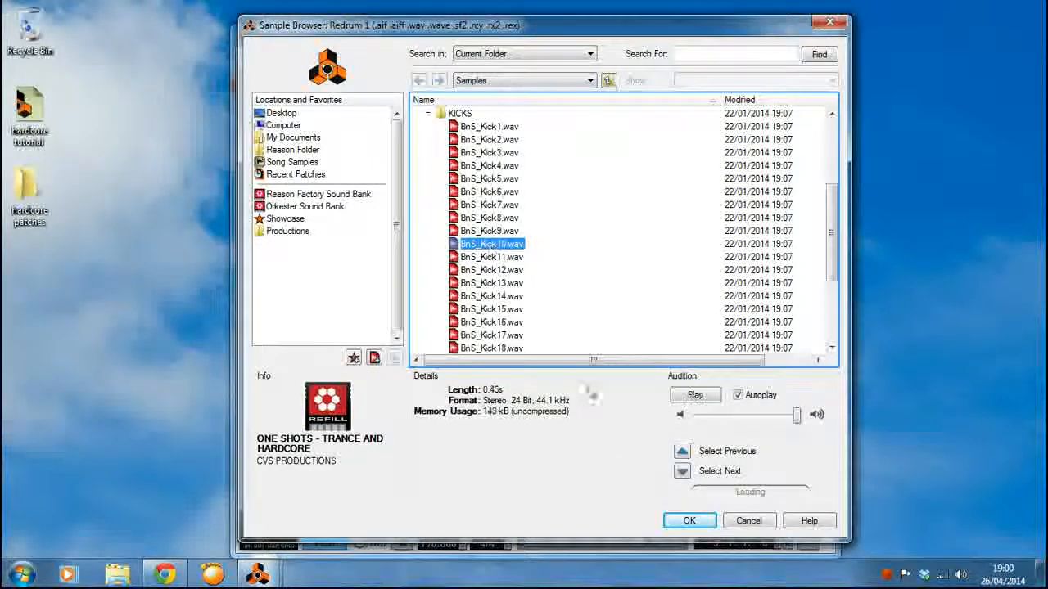
click(683, 522)
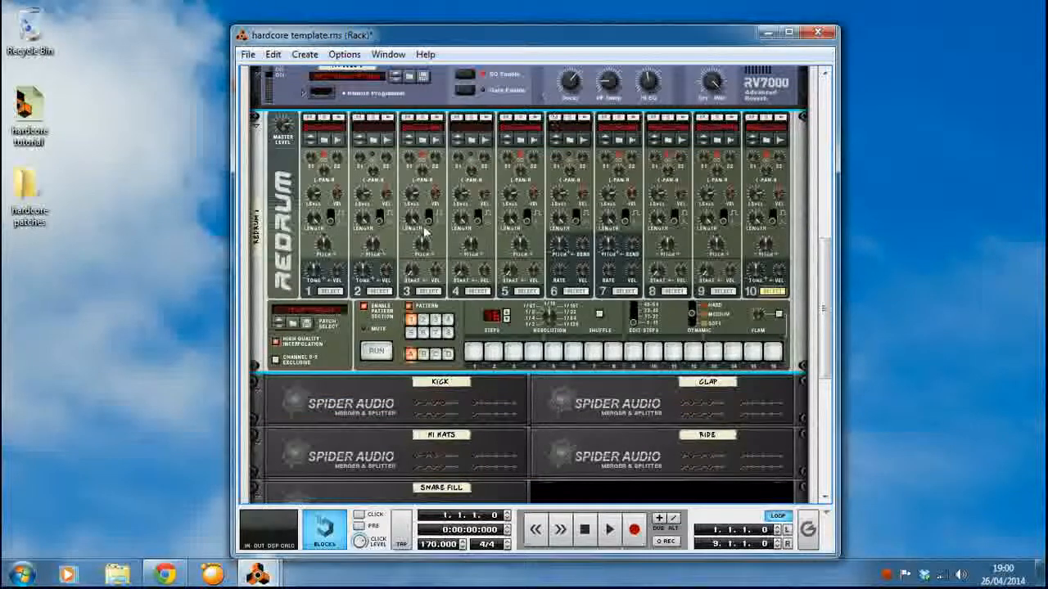
Program the channel 1 kick on steps 1, 5, 9 and 13 of pattern A1 and copy the pattern to the track.
scroll(424, 234, down, 2)
scroll(424, 233, up, 1)
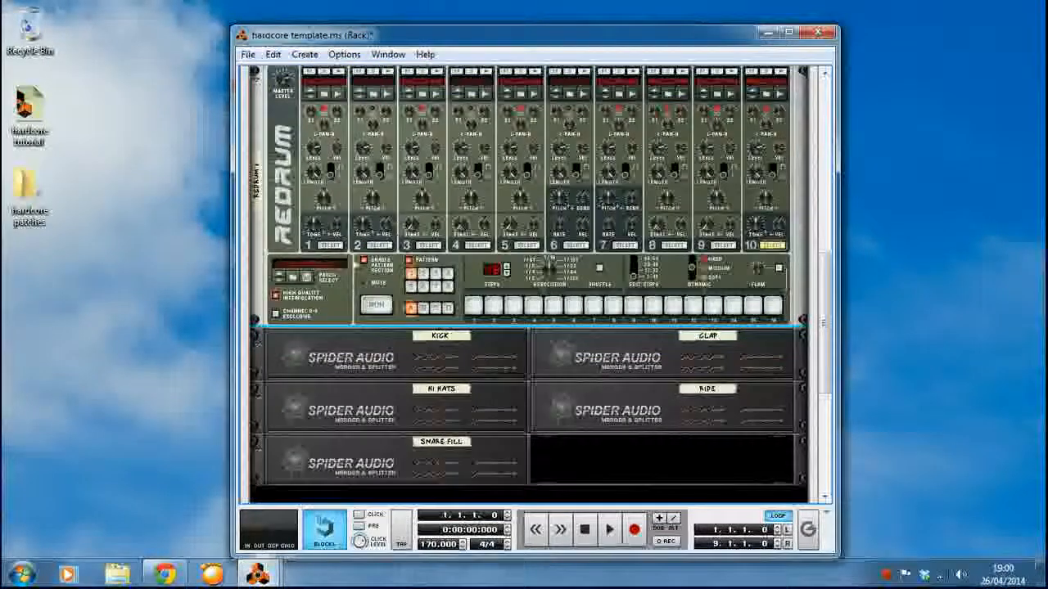
scroll(360, 256, up, 2)
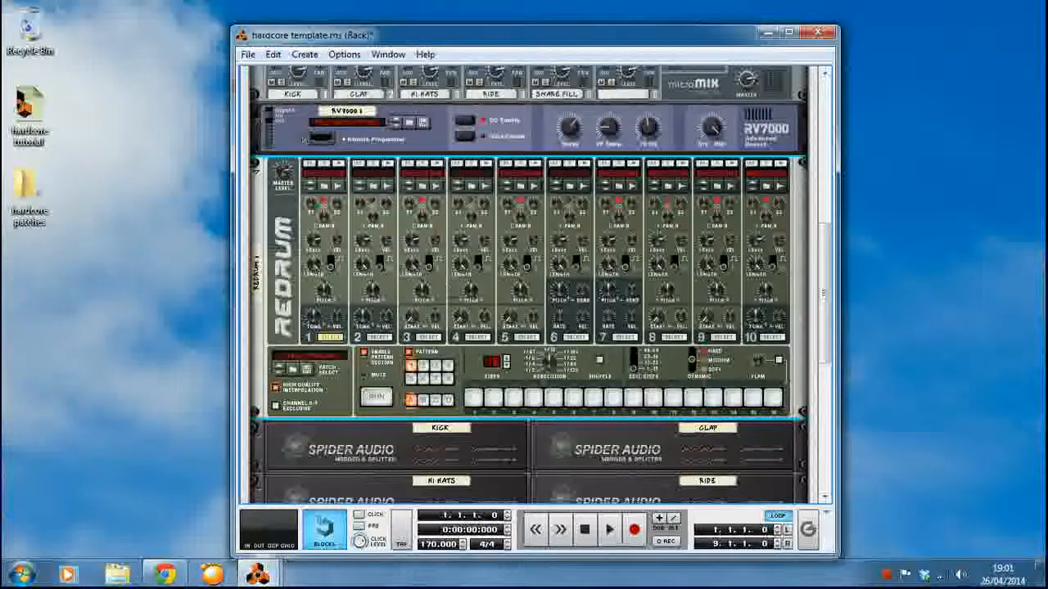
click(555, 399)
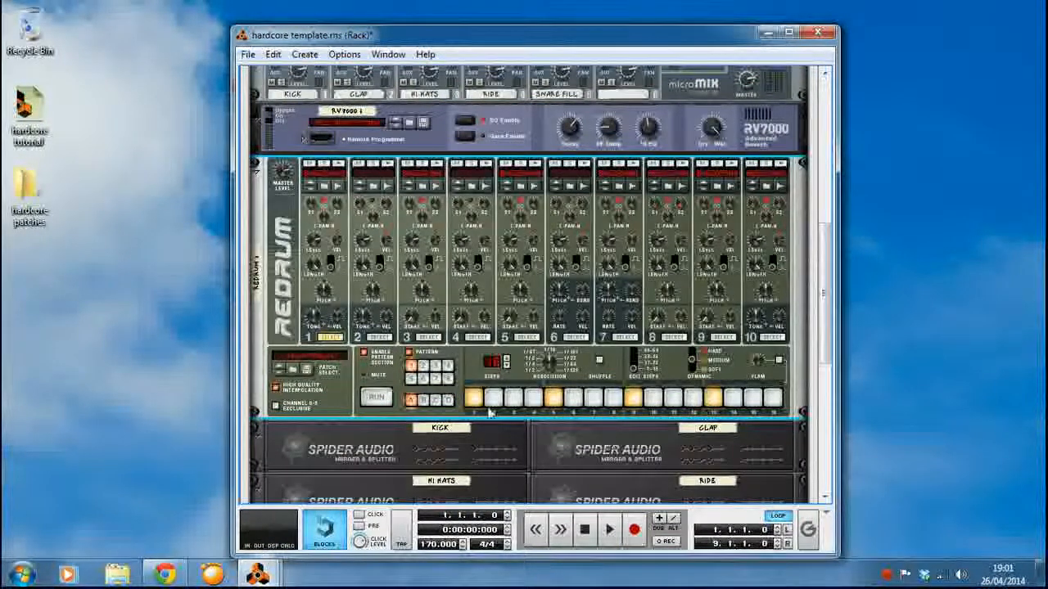
right_click(295, 328)
click(379, 560)
Program the channel 3 clap on steps 5 and 13 of pattern A2 and copy the pattern to the track.
click(424, 366)
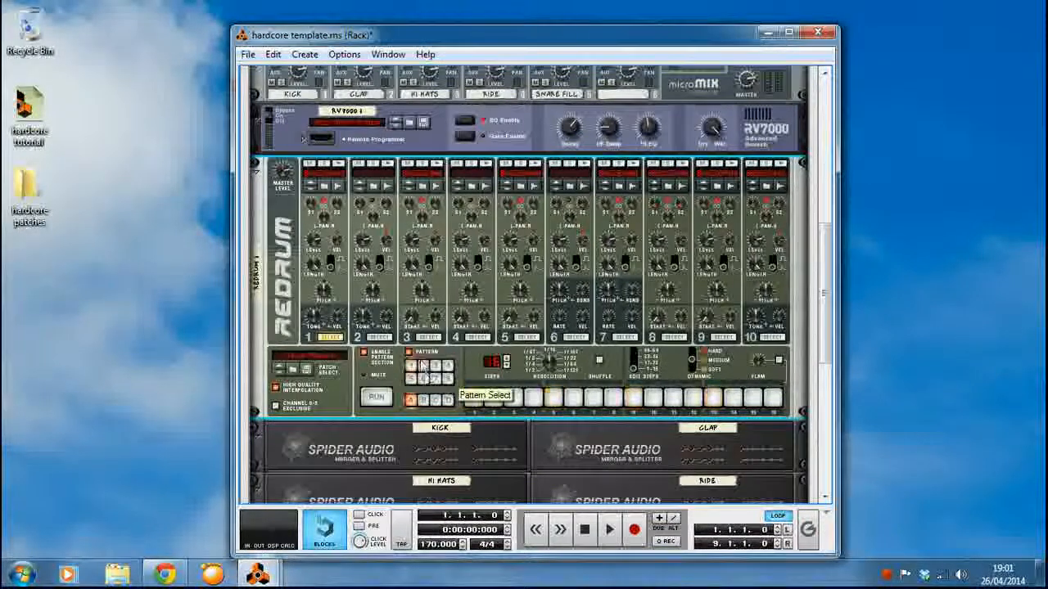
click(429, 337)
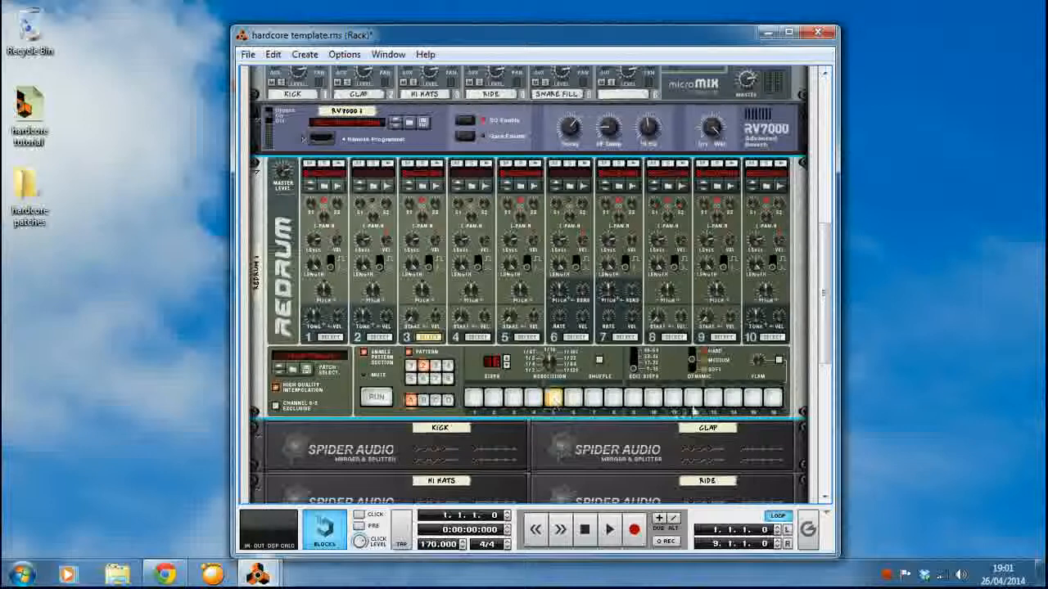
right_click(303, 293)
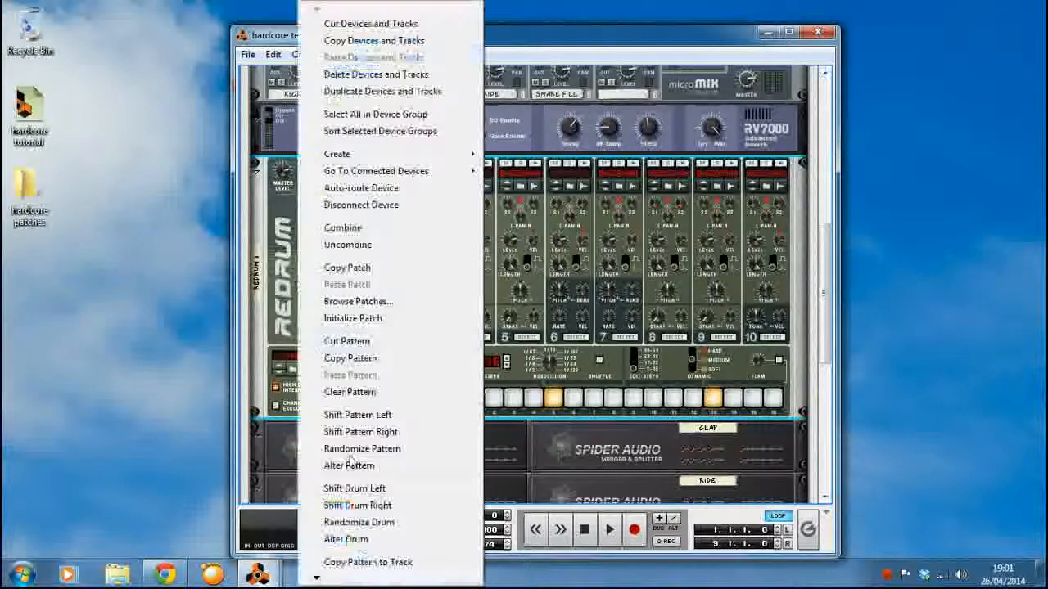
click(375, 562)
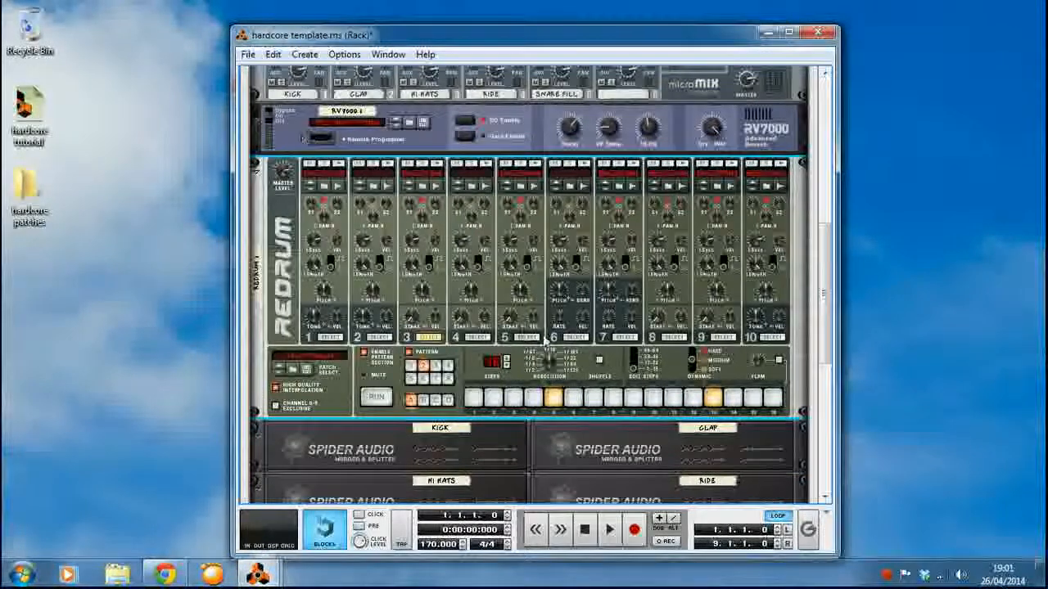
Program the channel 7 ride on steps 1, 5, 9 and 13 of pattern A3 and copy the pattern to the track.
click(624, 338)
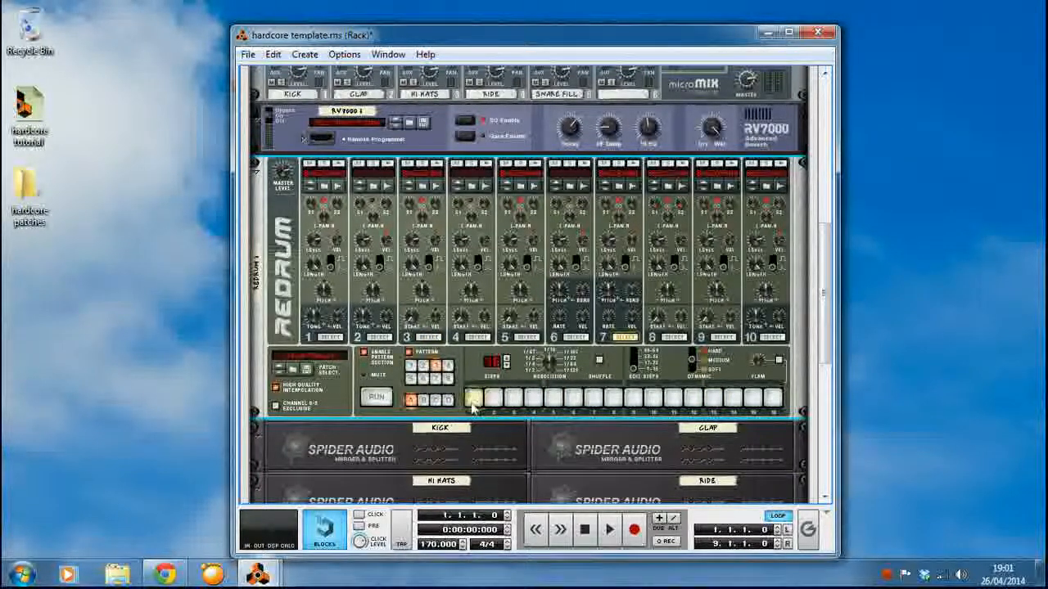
click(635, 405)
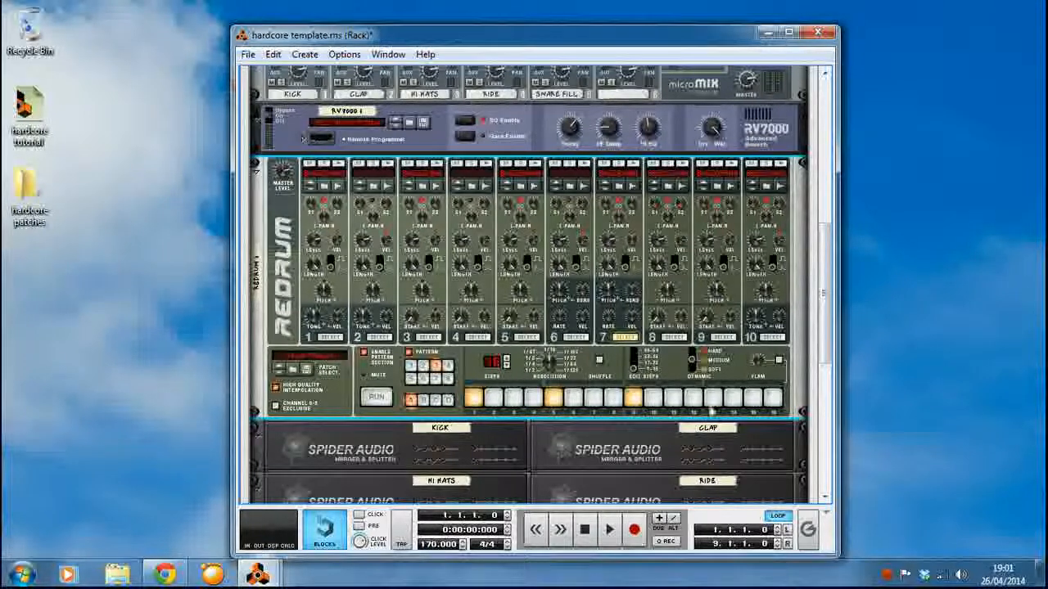
right_click(284, 284)
click(389, 561)
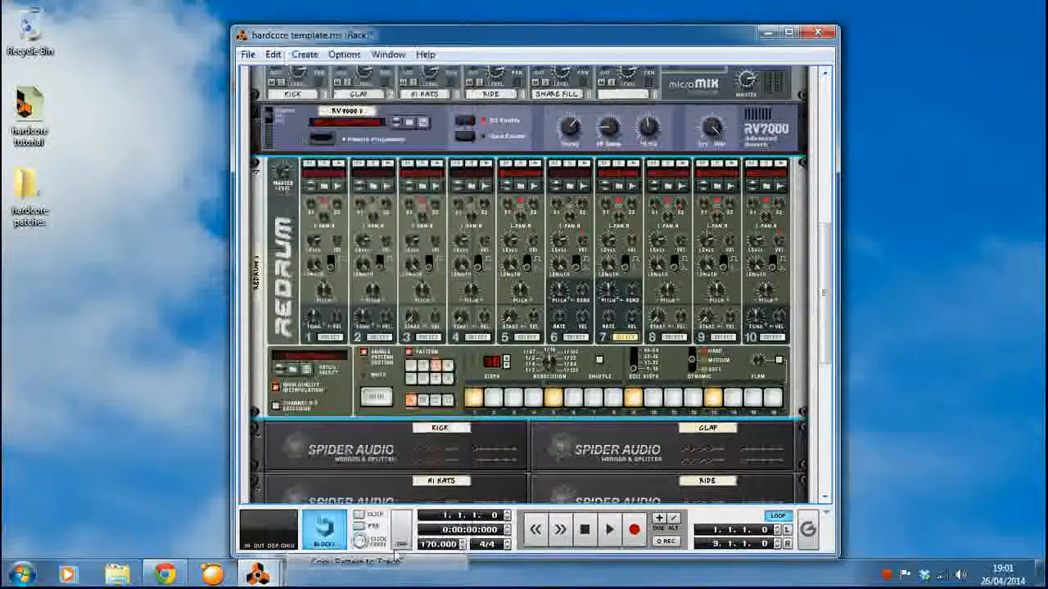
Program the channel 8 closed hi-hat on every odd step from 1 to 15 of pattern A4.
click(673, 338)
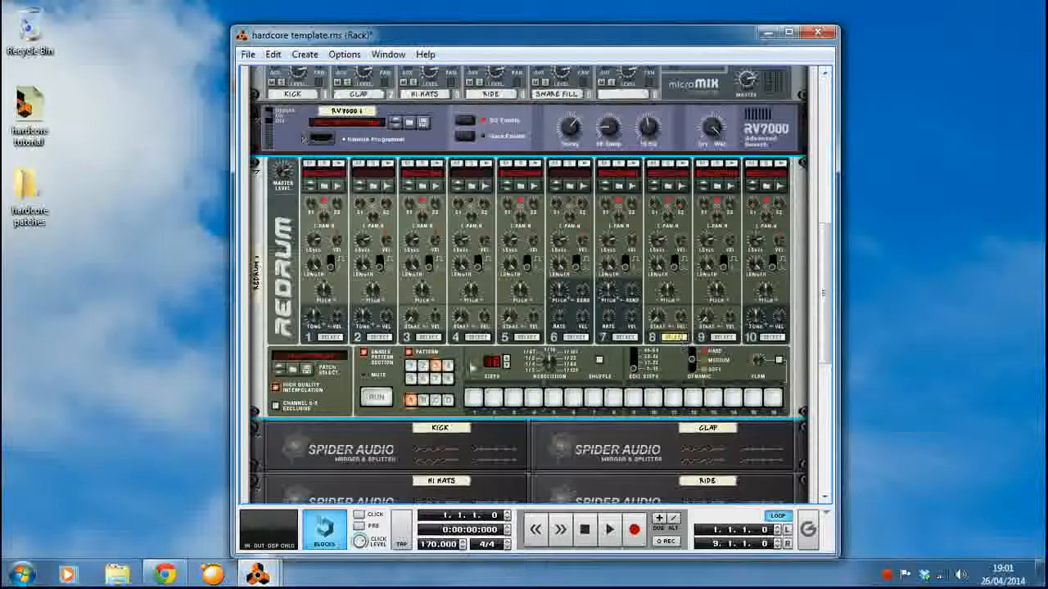
click(448, 366)
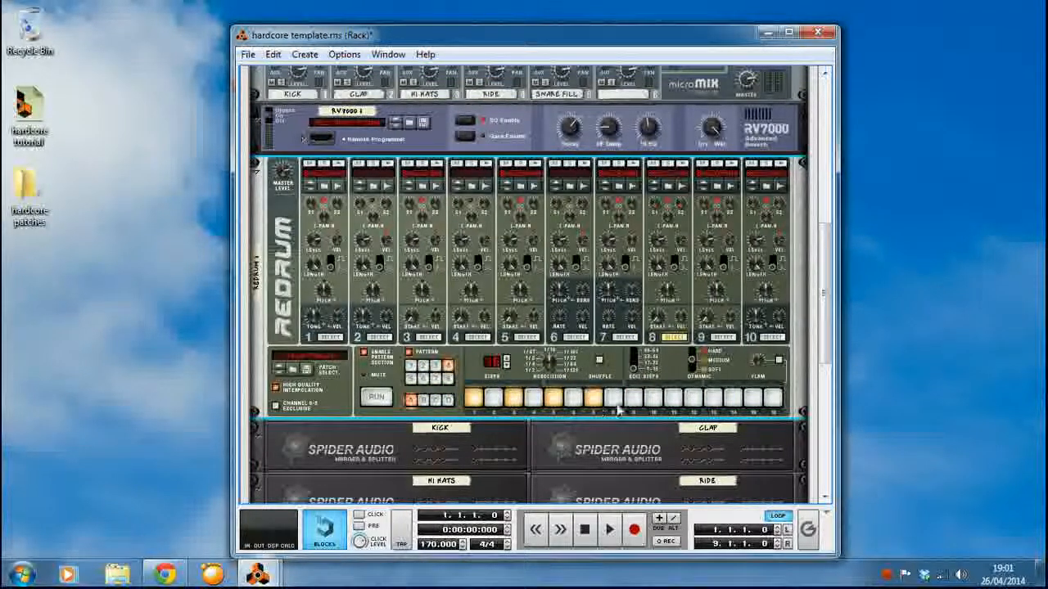
click(751, 405)
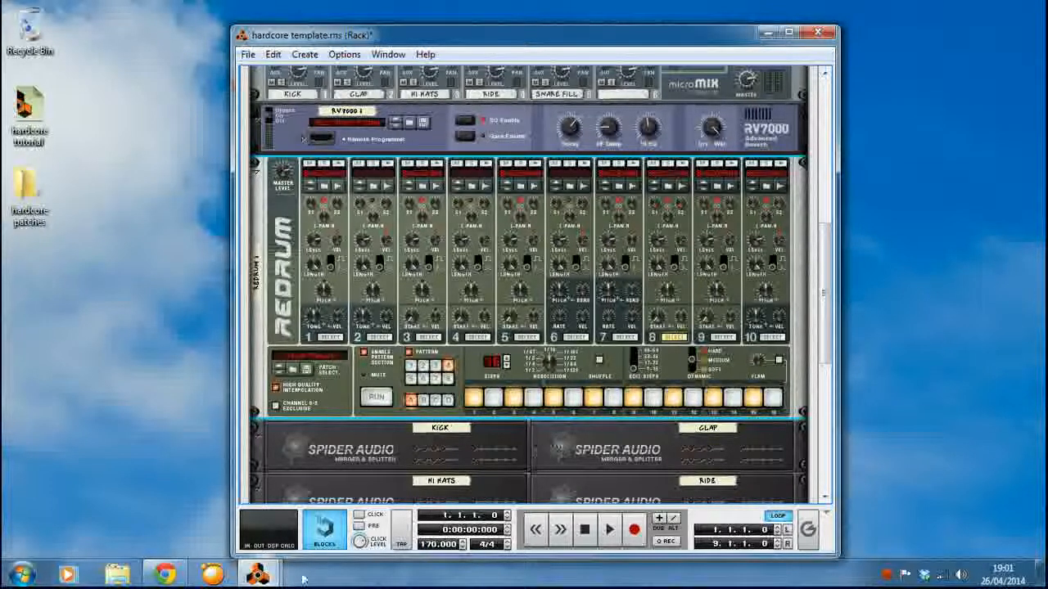
Shorten the sequencer loop by moving the right locator to bar 3, and return to the rack window.
mouse_move(270, 576)
click(316, 533)
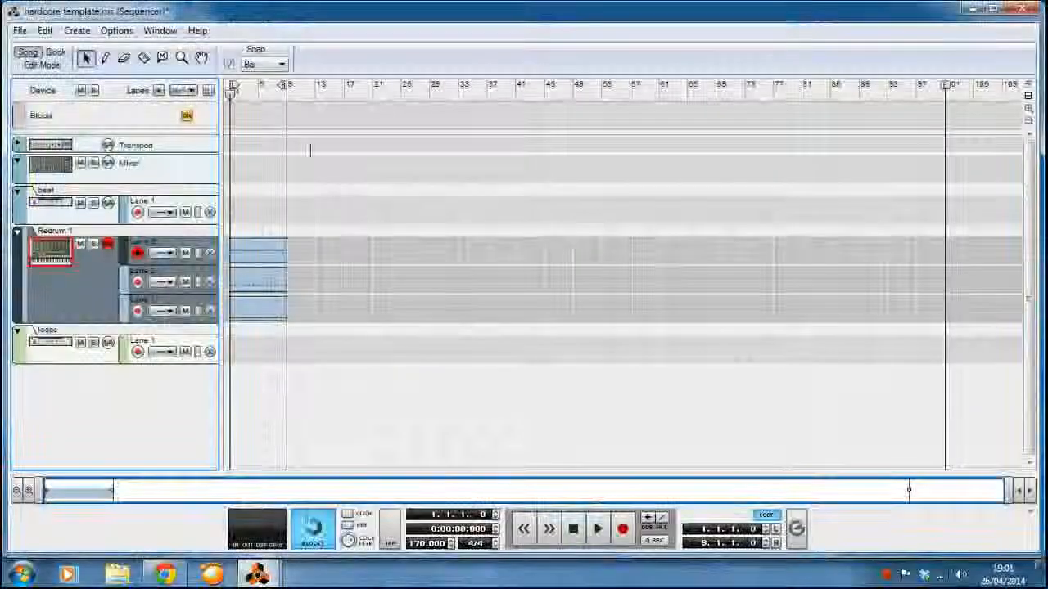
click(234, 88)
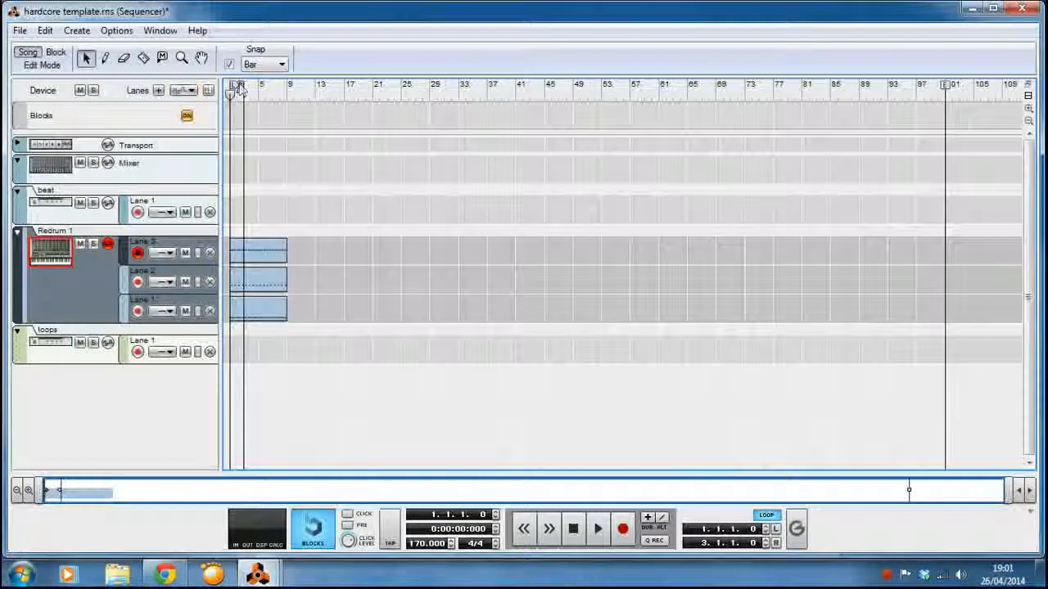
mouse_move(258, 575)
click(260, 530)
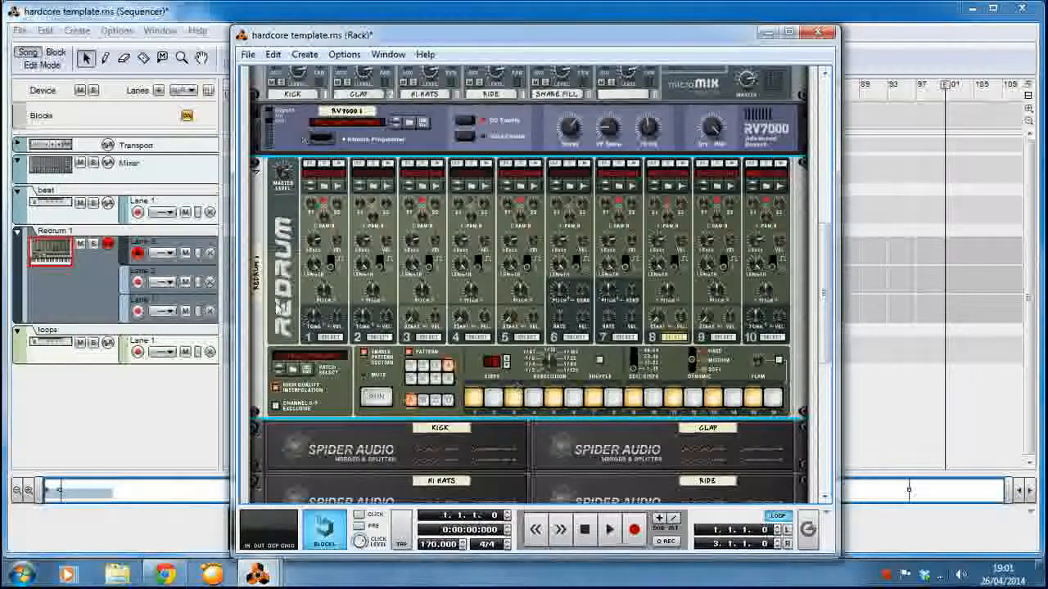
Program the channel 9 open hi-hat on steps 3, 7, 11 and 15 of pattern A4 and copy the pattern to the track.
click(179, 382)
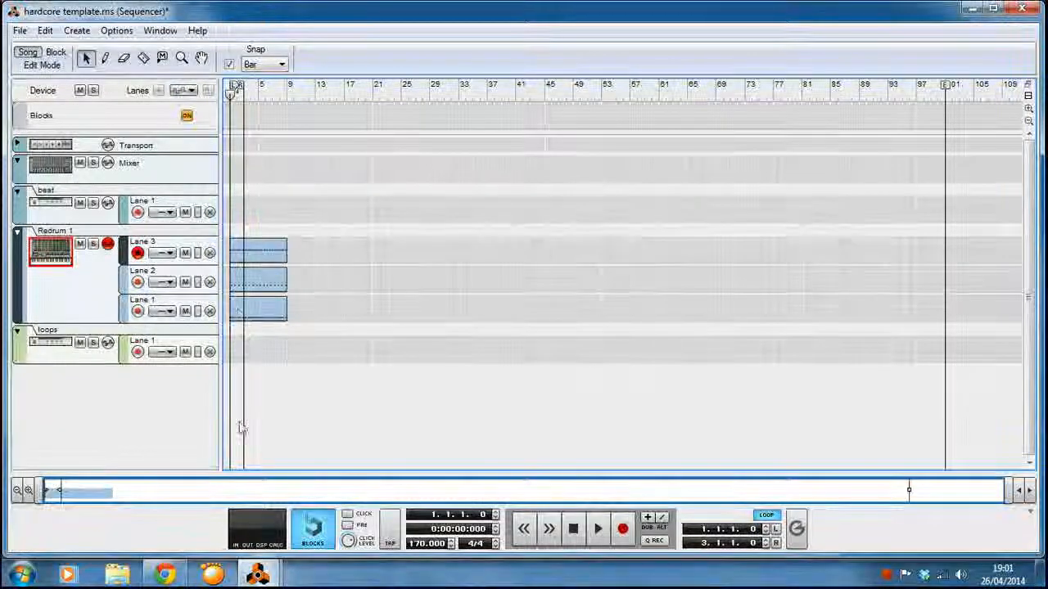
click(969, 9)
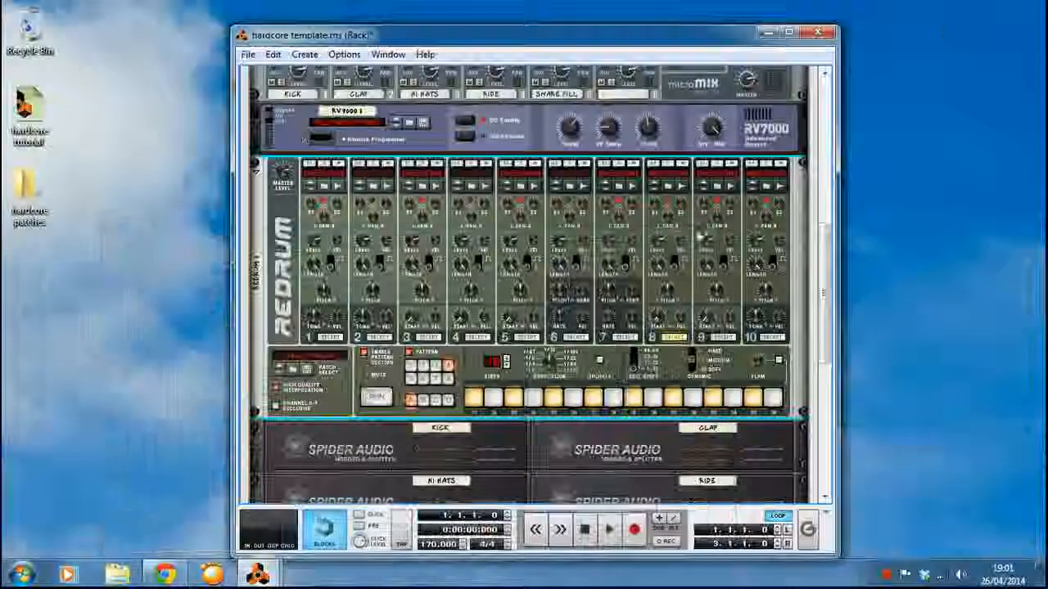
click(726, 338)
click(515, 397)
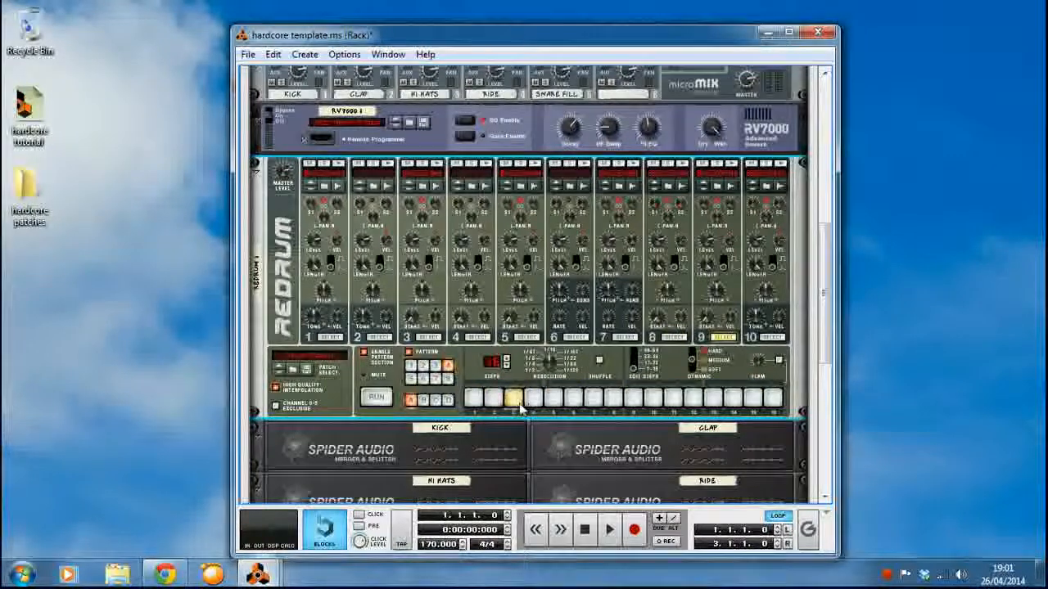
click(594, 397)
click(753, 398)
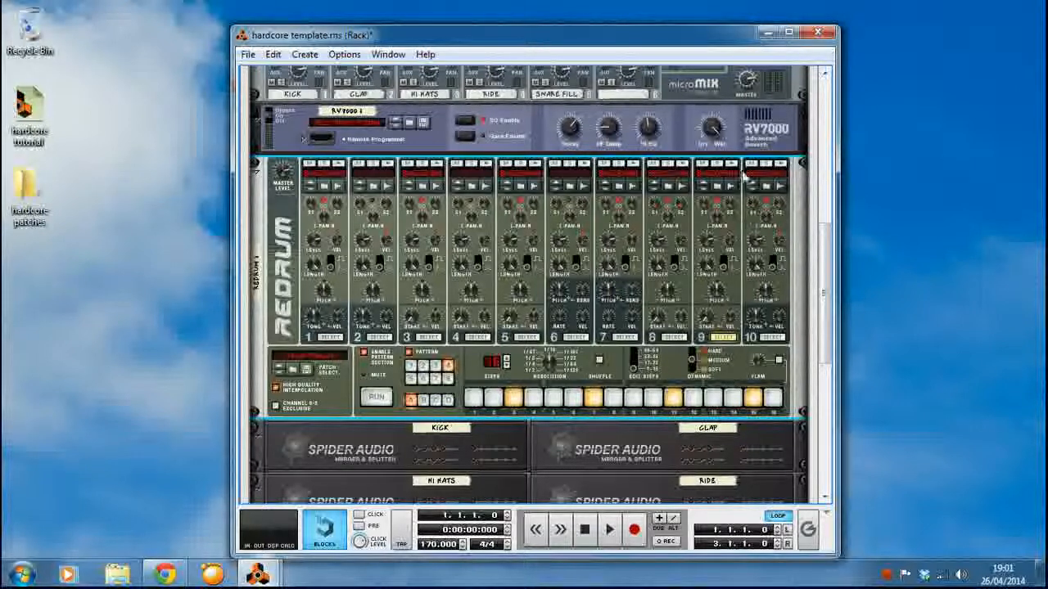
right_click(292, 295)
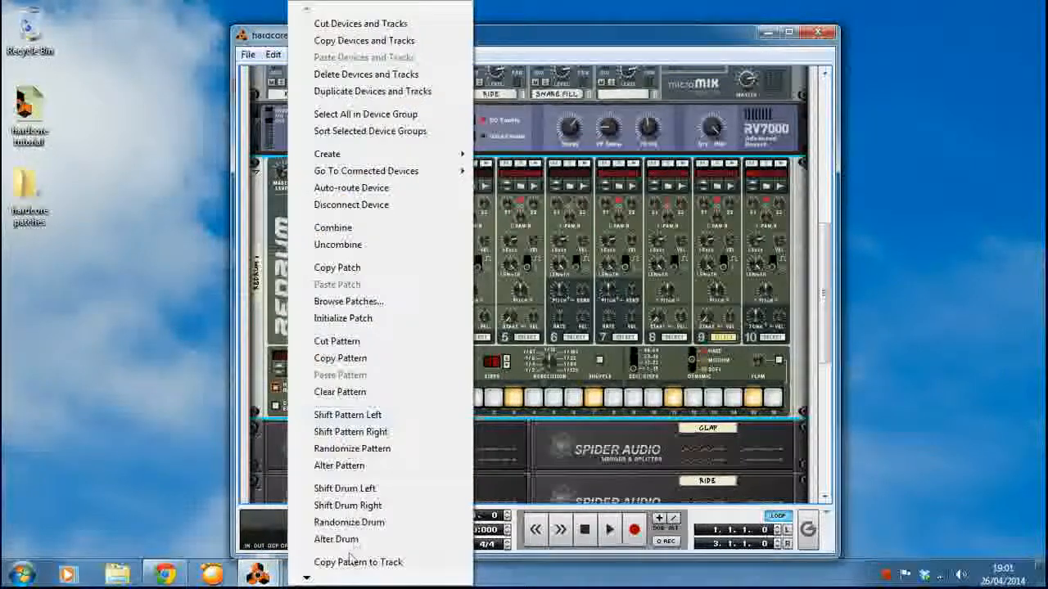
click(352, 562)
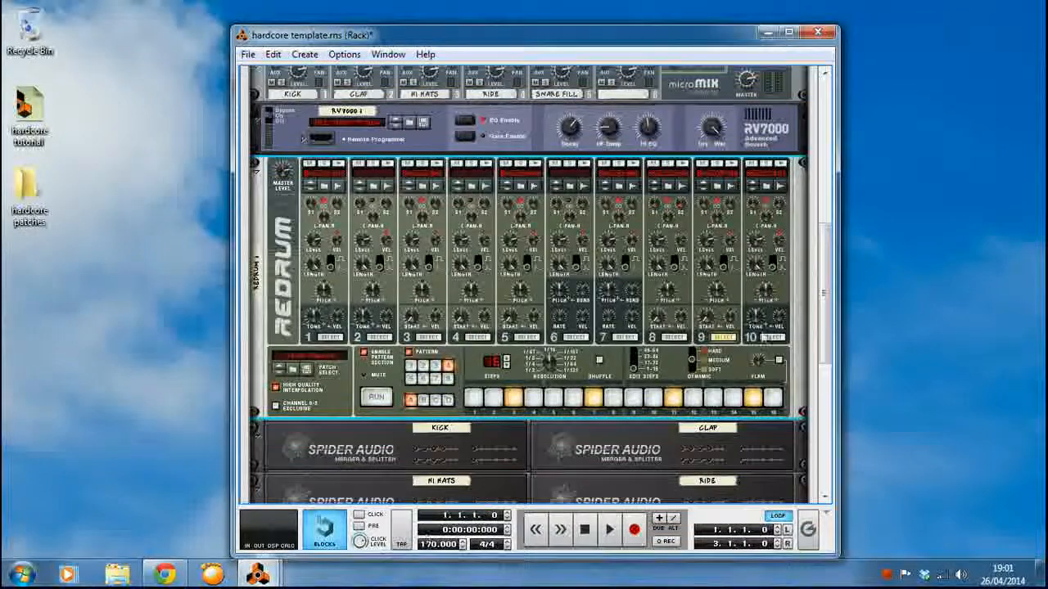
Open the two-bar hi-hat clip on Redrum Lane 4 for editing, set snap to Bar and extend the clip to bar 9.
mouse_move(258, 573)
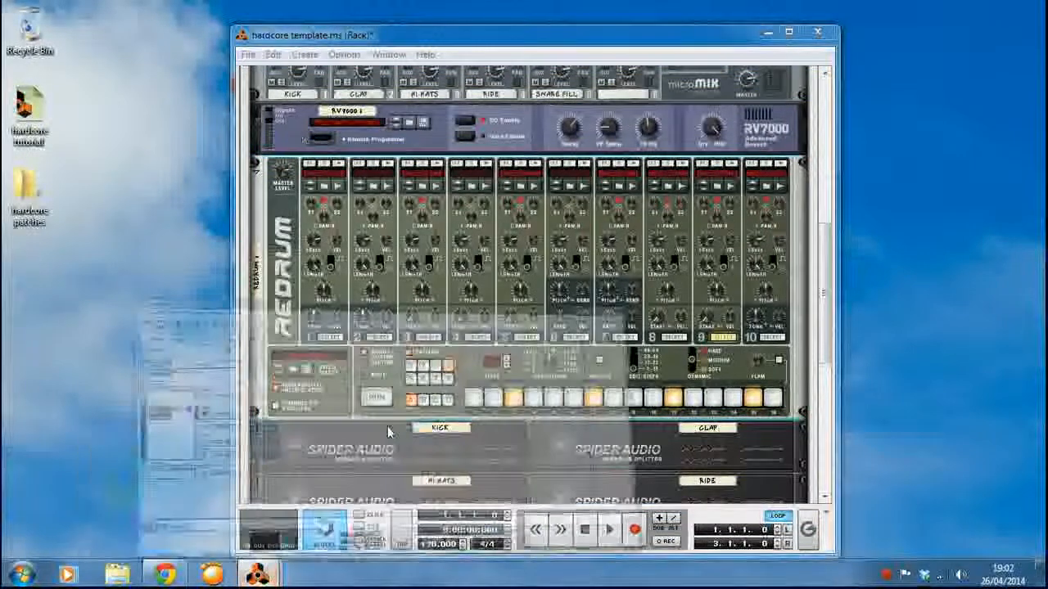
click(358, 446)
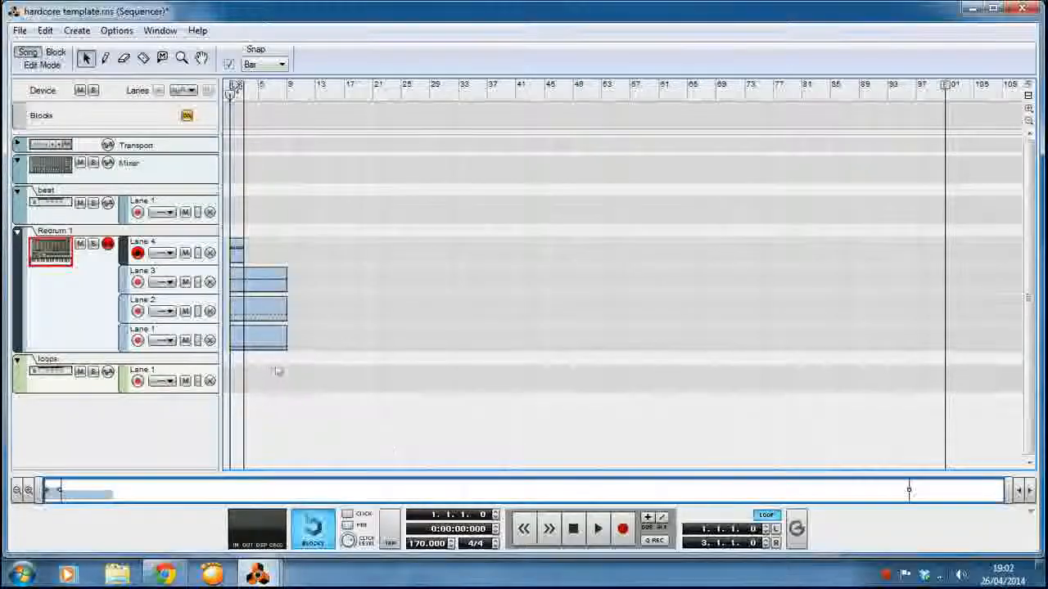
double_click(235, 256)
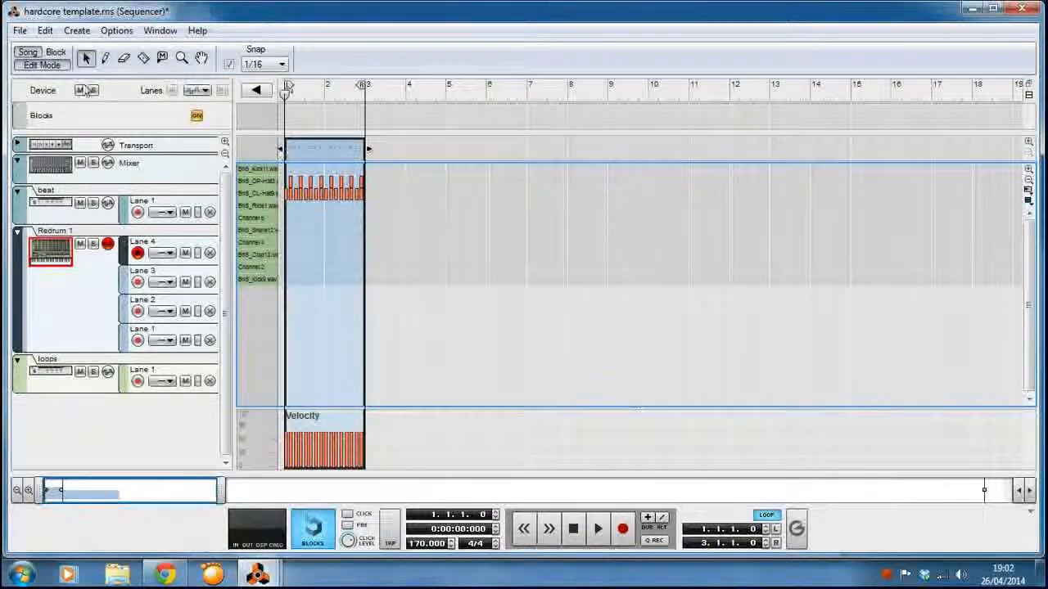
click(281, 63)
click(260, 77)
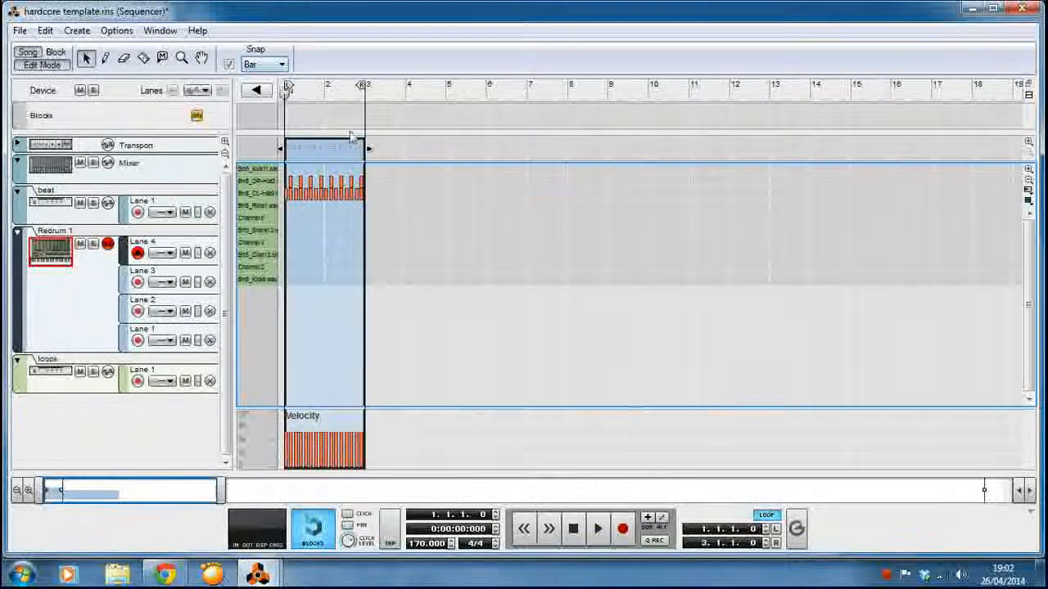
drag(369, 149, 607, 154)
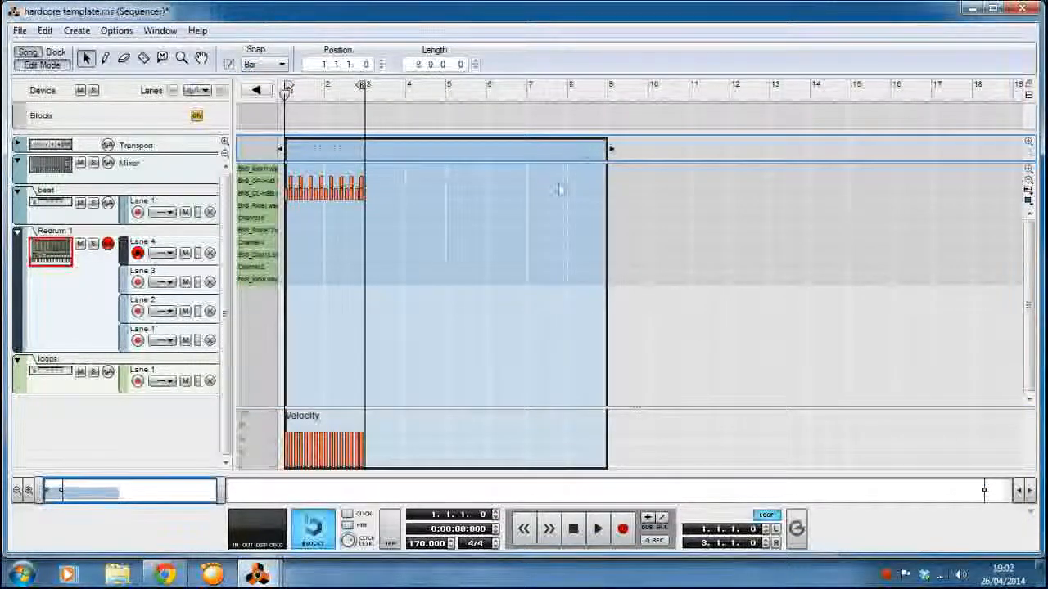
click(559, 190)
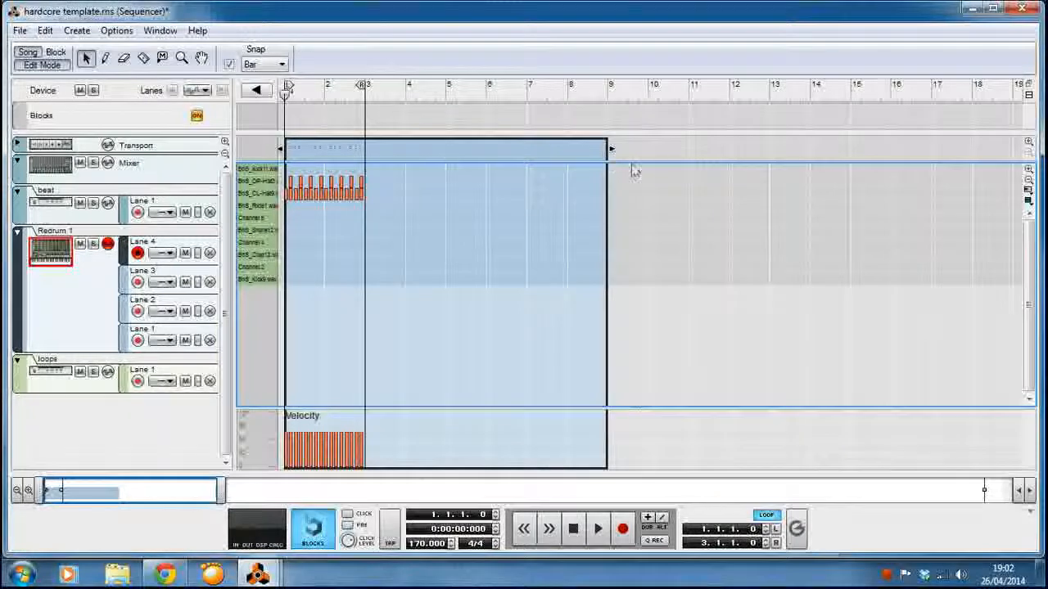
With snap at 1/16, duplicate the closed hi-hat note onto the second sixteenth of every beat in bar 1.
click(29, 491)
click(29, 491)
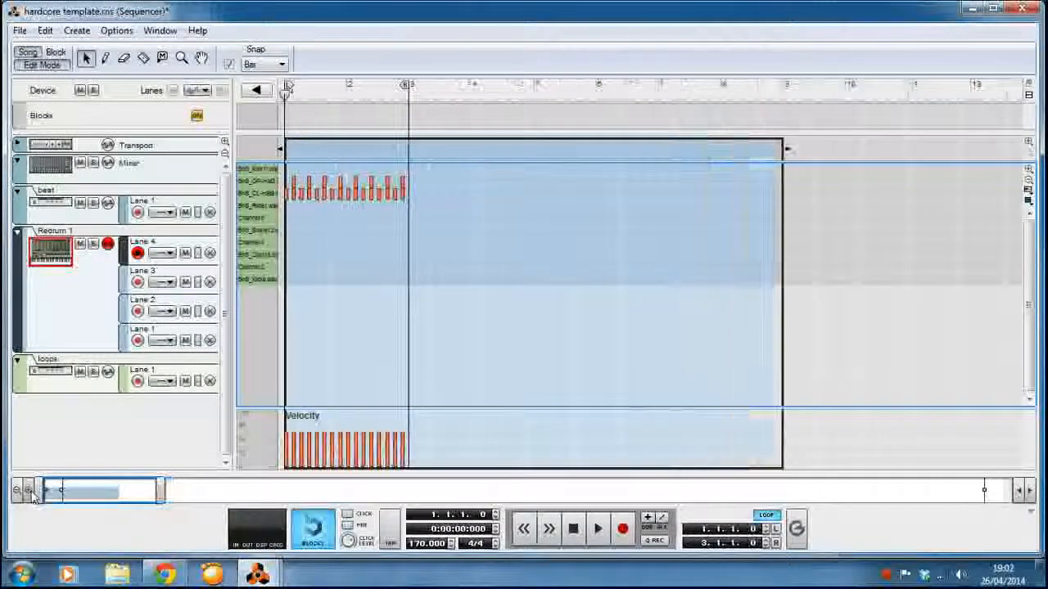
click(28, 491)
click(28, 491)
click(29, 491)
click(28, 491)
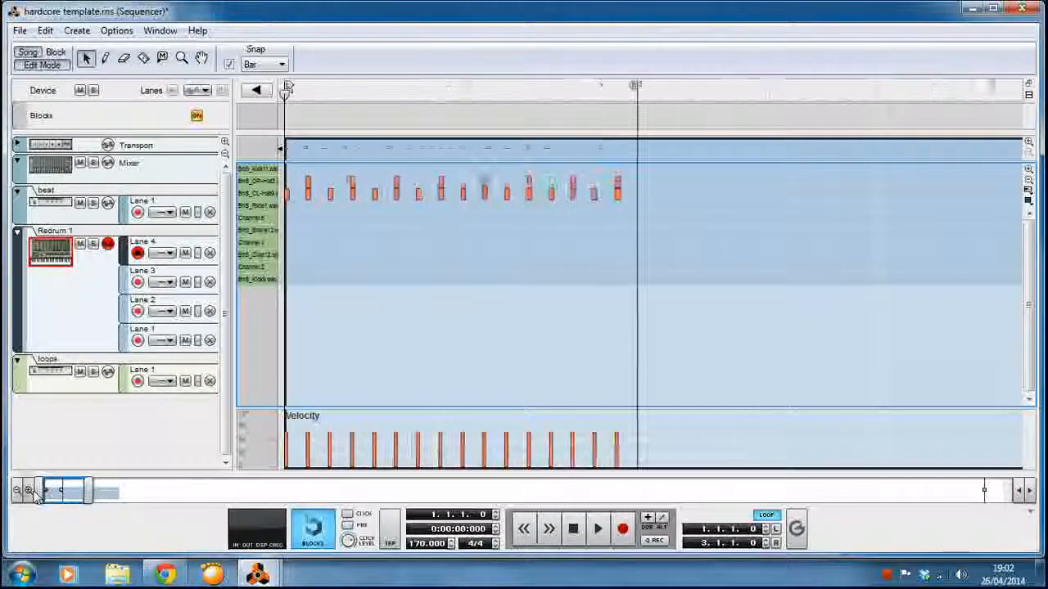
click(28, 491)
click(29, 492)
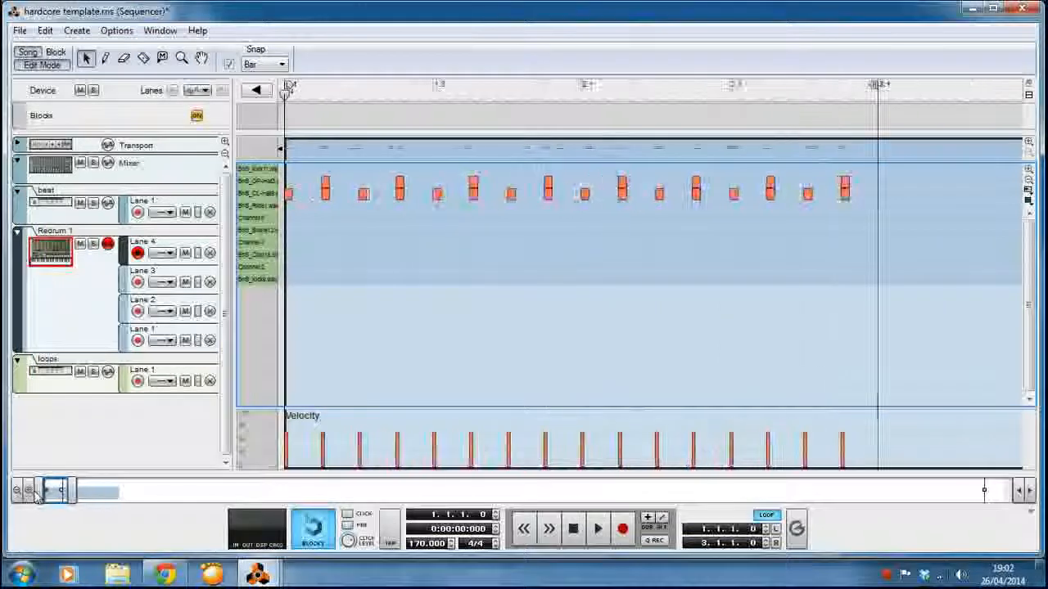
click(271, 64)
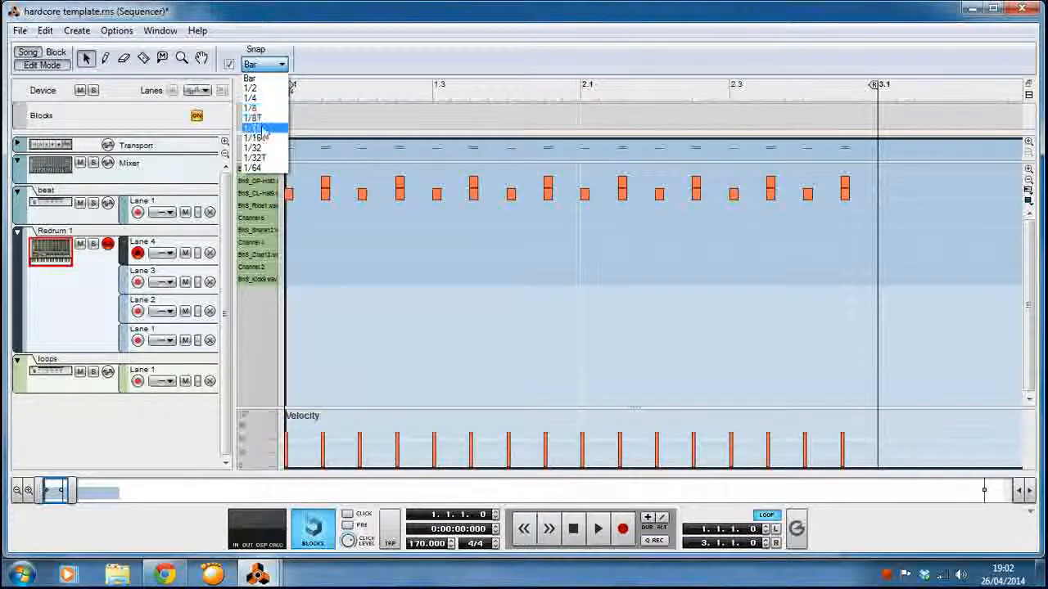
click(260, 129)
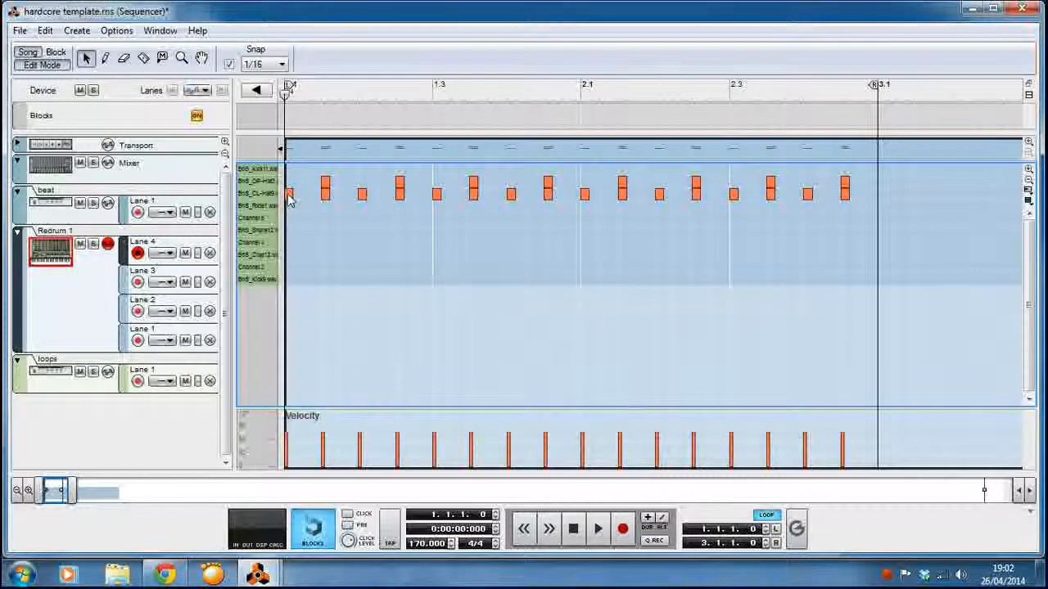
click(307, 194)
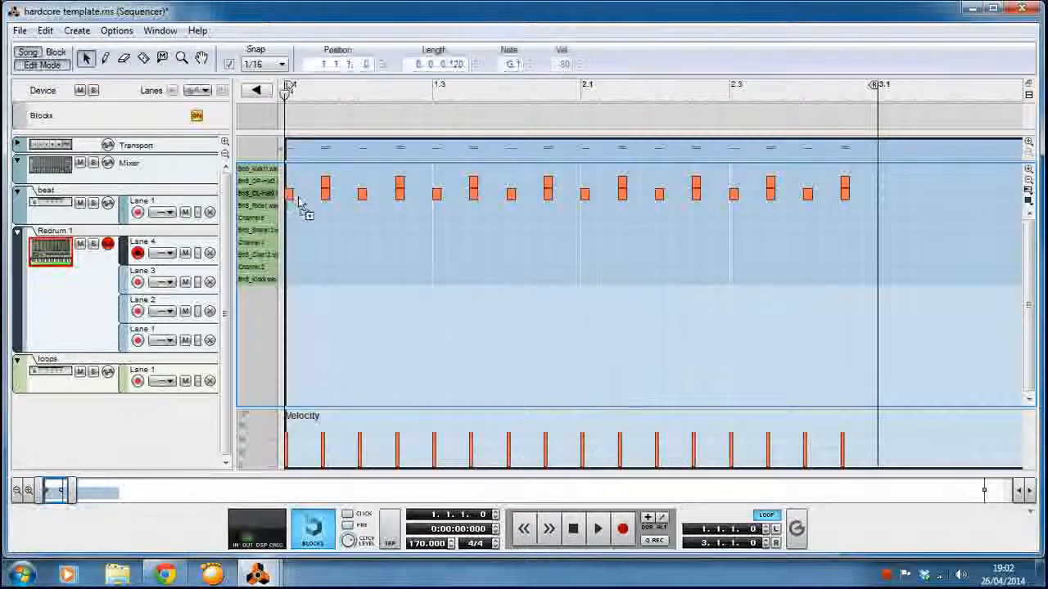
click(380, 194)
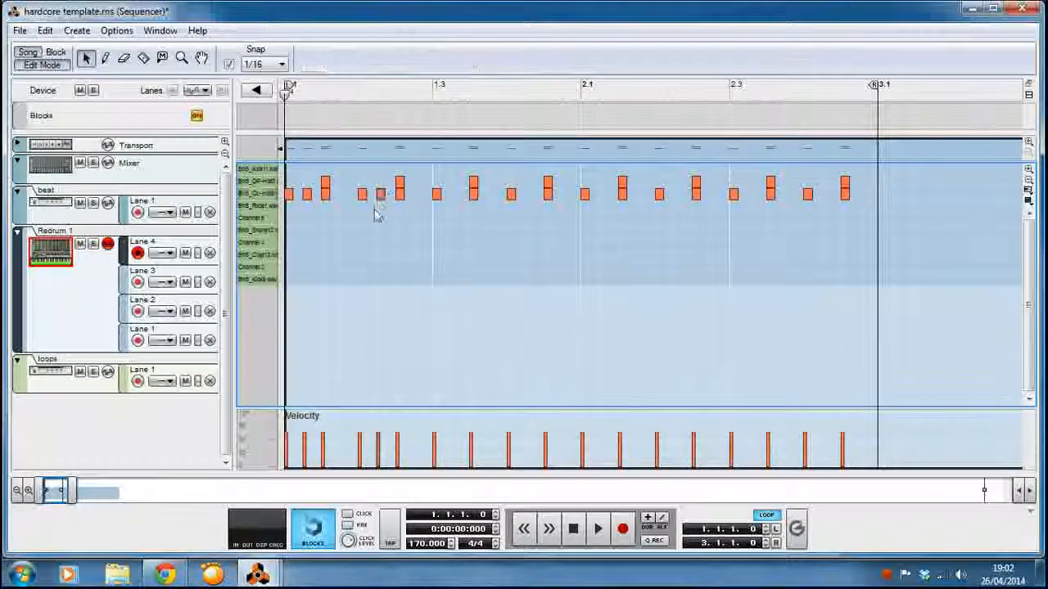
click(455, 196)
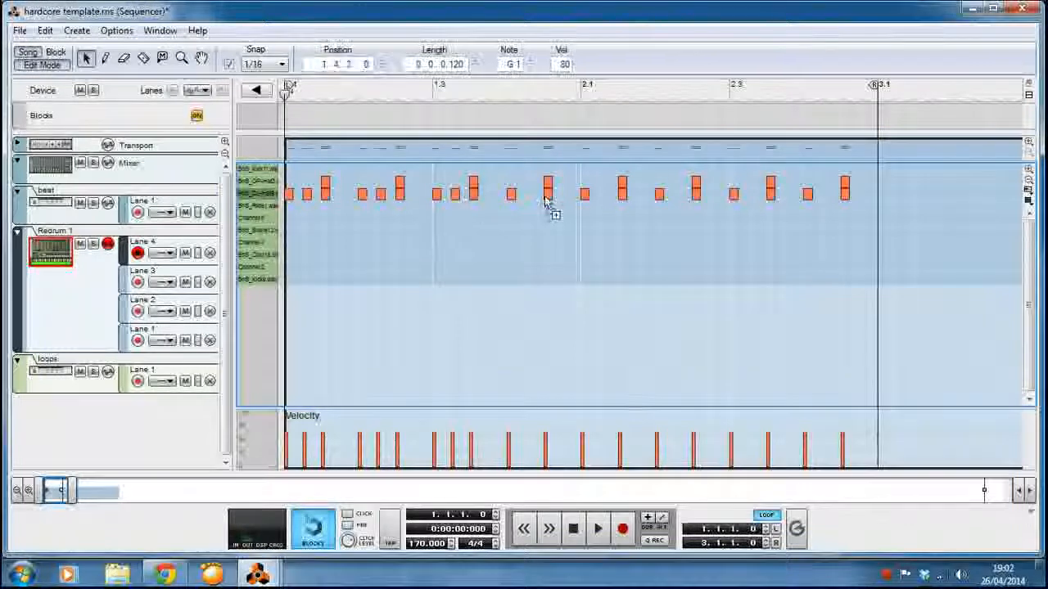
click(532, 196)
click(531, 216)
Duplicate the closed hi-hat note onto the second sixteenth of every beat in bar 2.
click(603, 194)
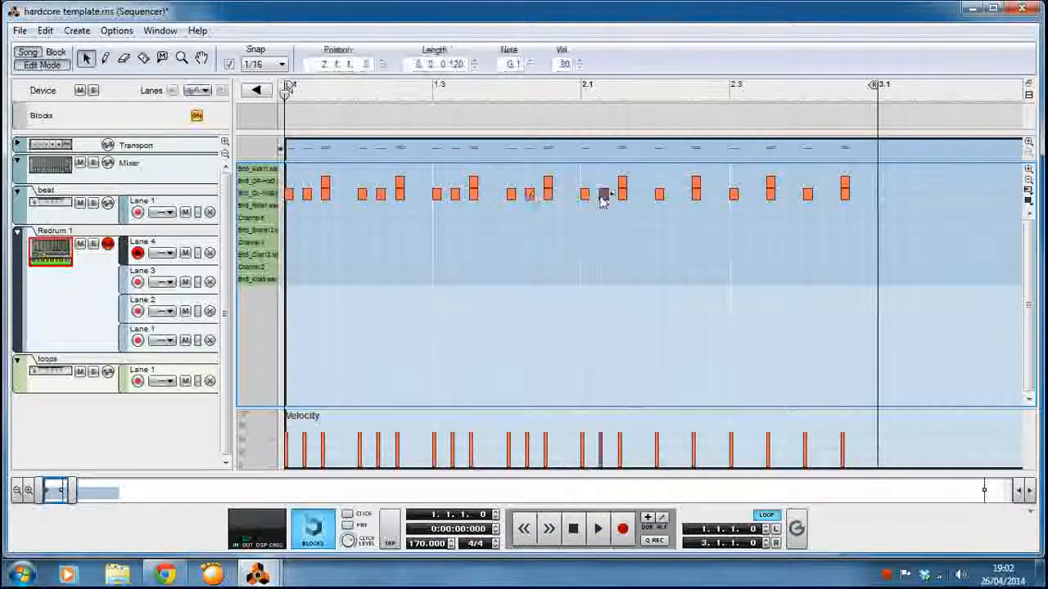
click(640, 195)
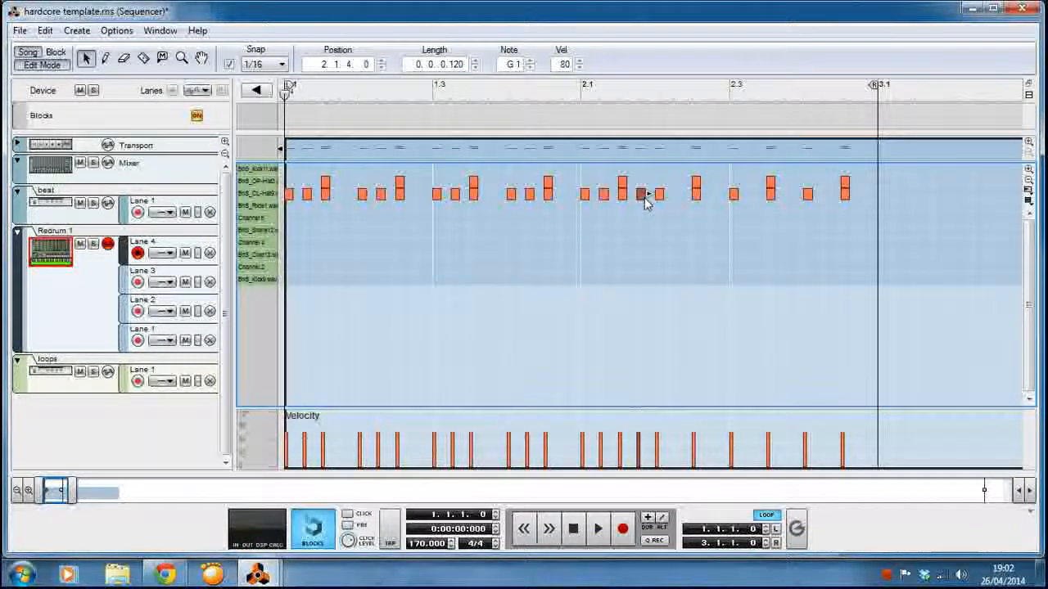
click(678, 210)
click(752, 196)
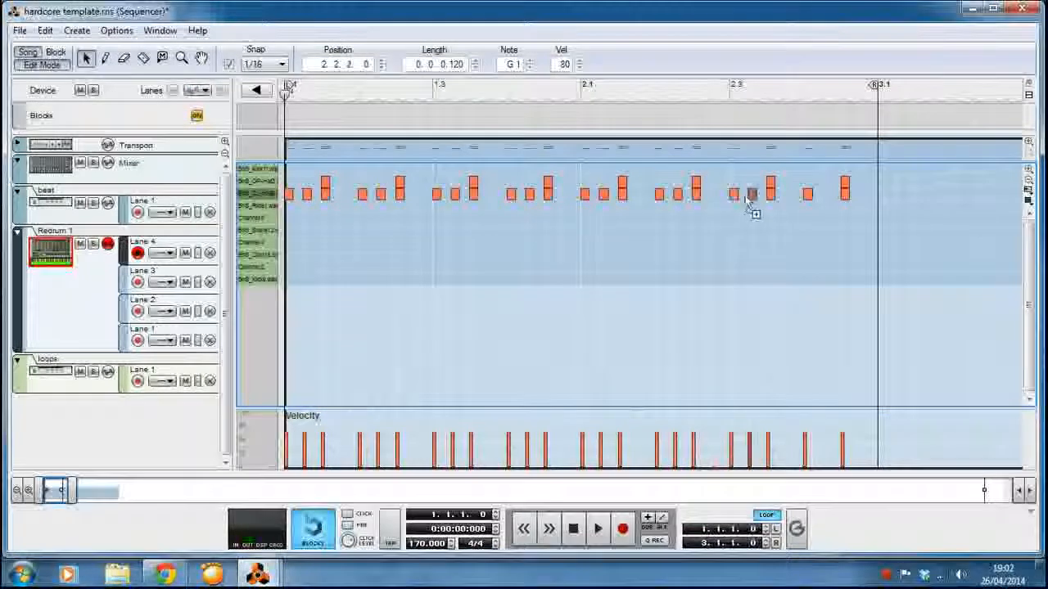
click(789, 195)
click(815, 215)
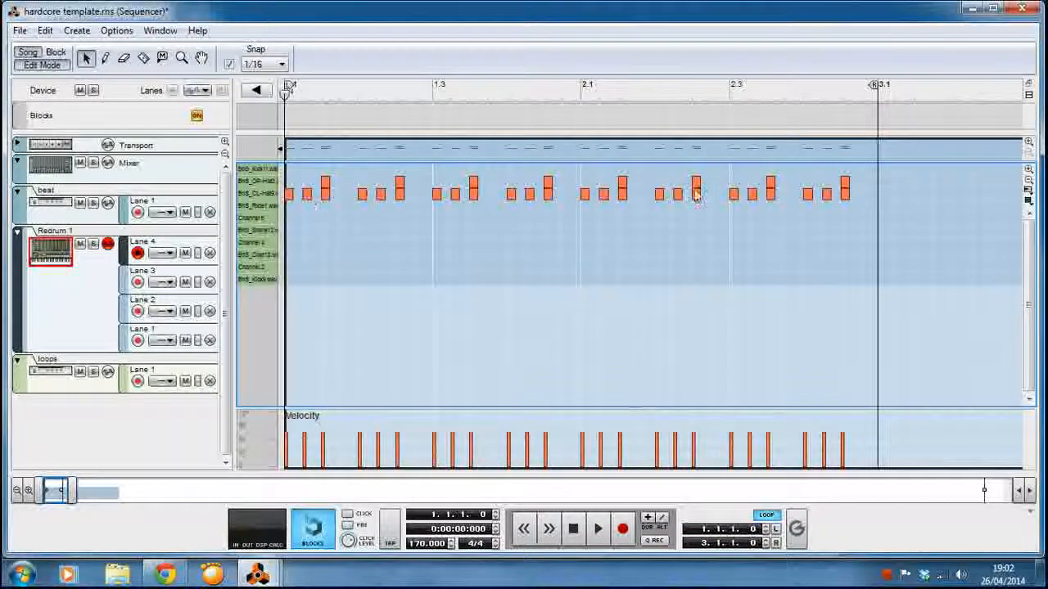
Set snap to Bar and copy the first two bars of hi-hat notes to bars 3 and 4.
drag(366, 216, 887, 205)
click(274, 64)
click(273, 79)
click(552, 388)
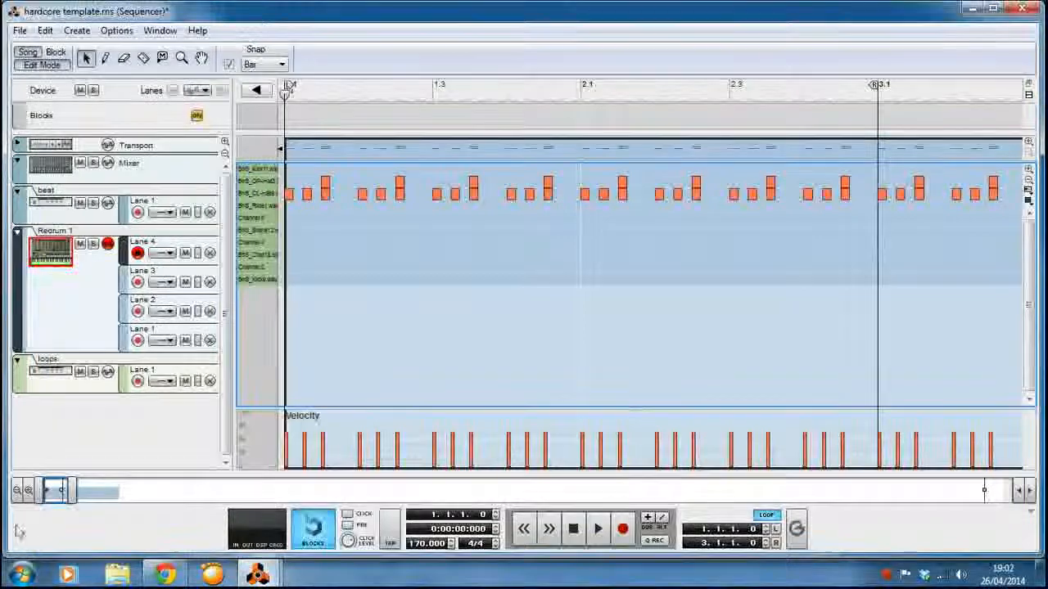
Select all hi-hat notes in bars 1 to 4 and copy them to bars 5 to 8.
click(16, 491)
click(16, 491)
click(16, 494)
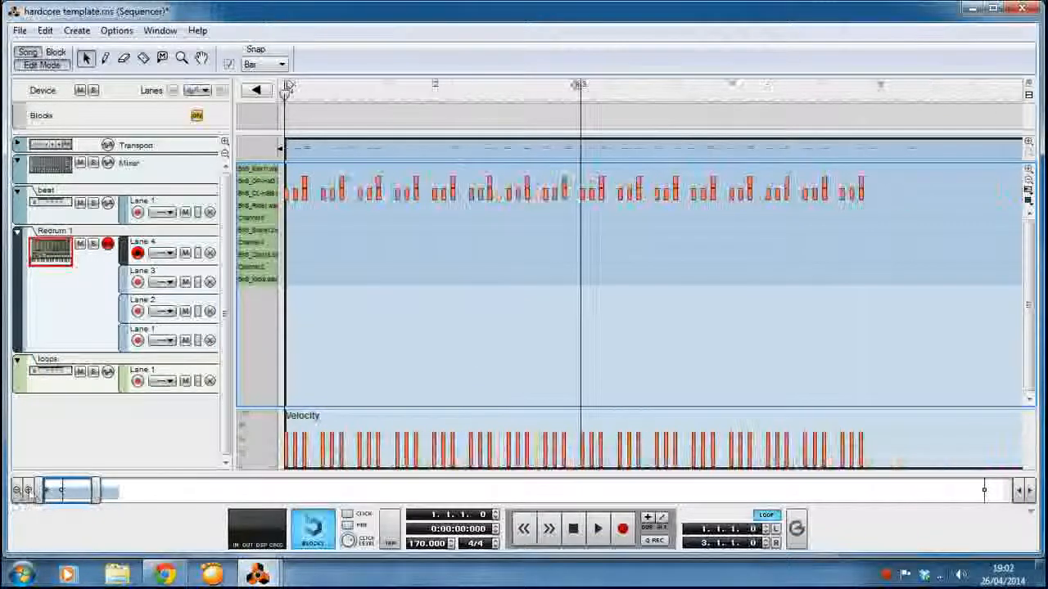
drag(889, 170, 288, 211)
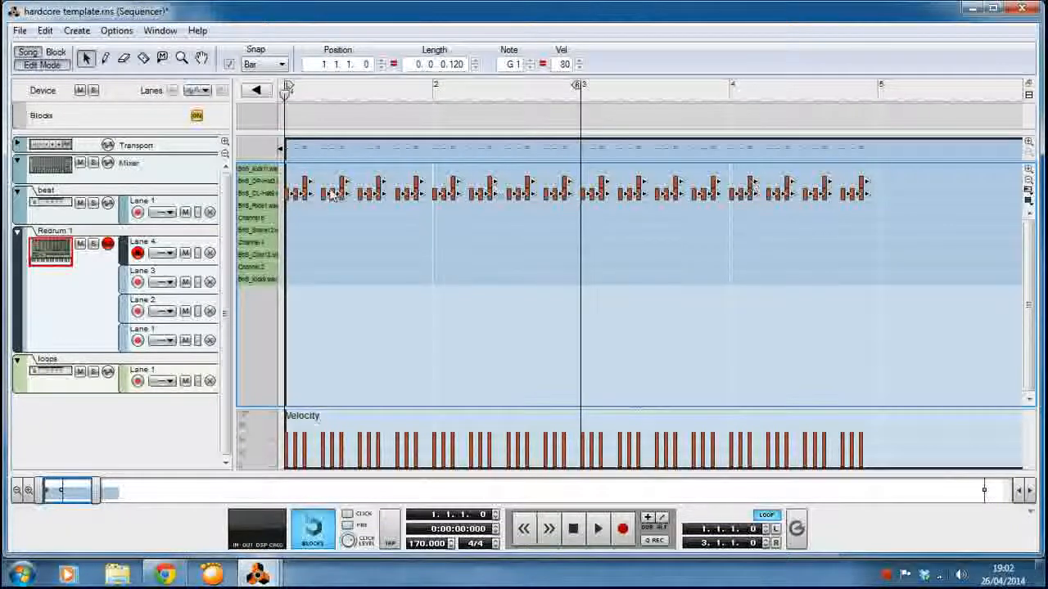
key(ctrl+d)
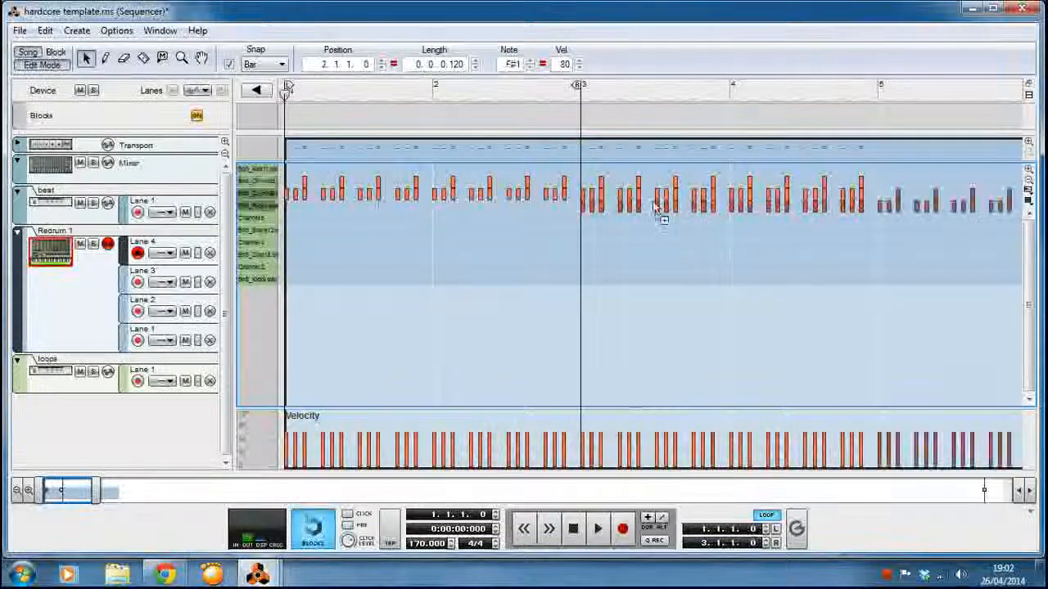
click(829, 251)
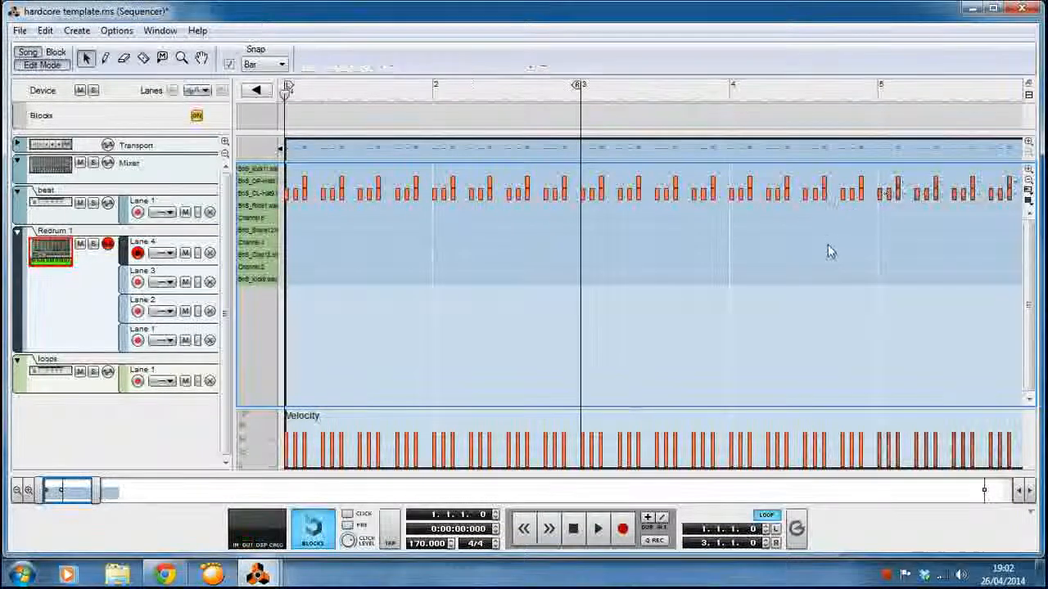
Extend the sequencer loop by moving the right locator to bar 9, and return to the song arrangement.
click(16, 491)
click(16, 490)
click(16, 490)
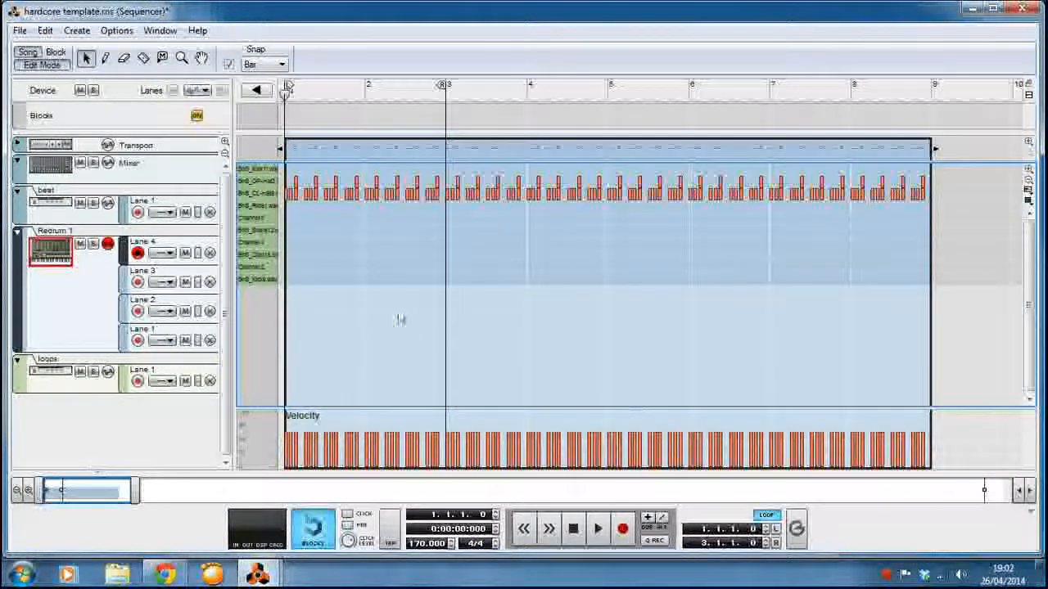
drag(443, 90, 927, 90)
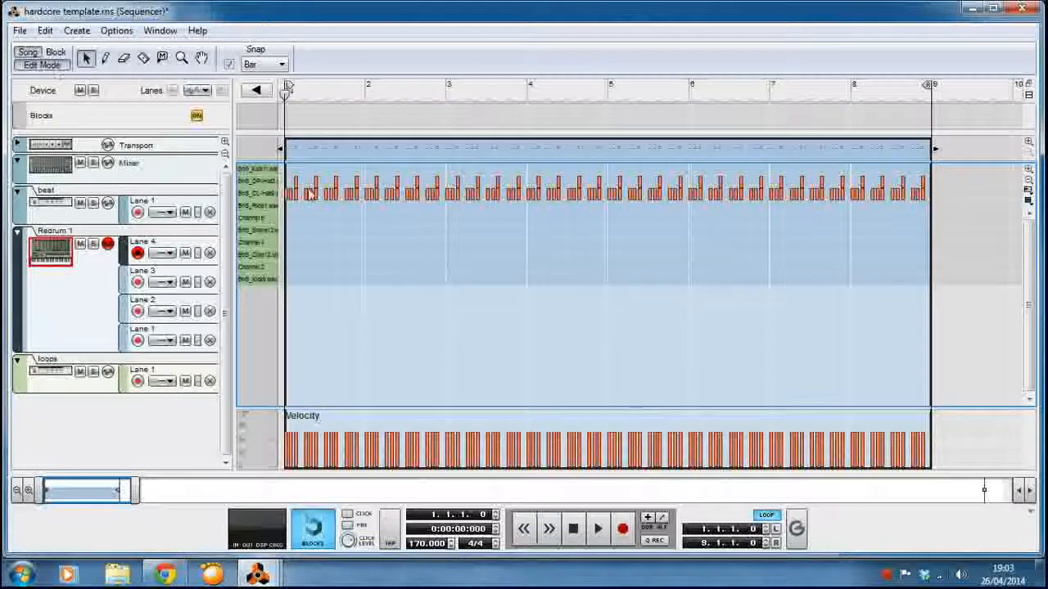
click(33, 66)
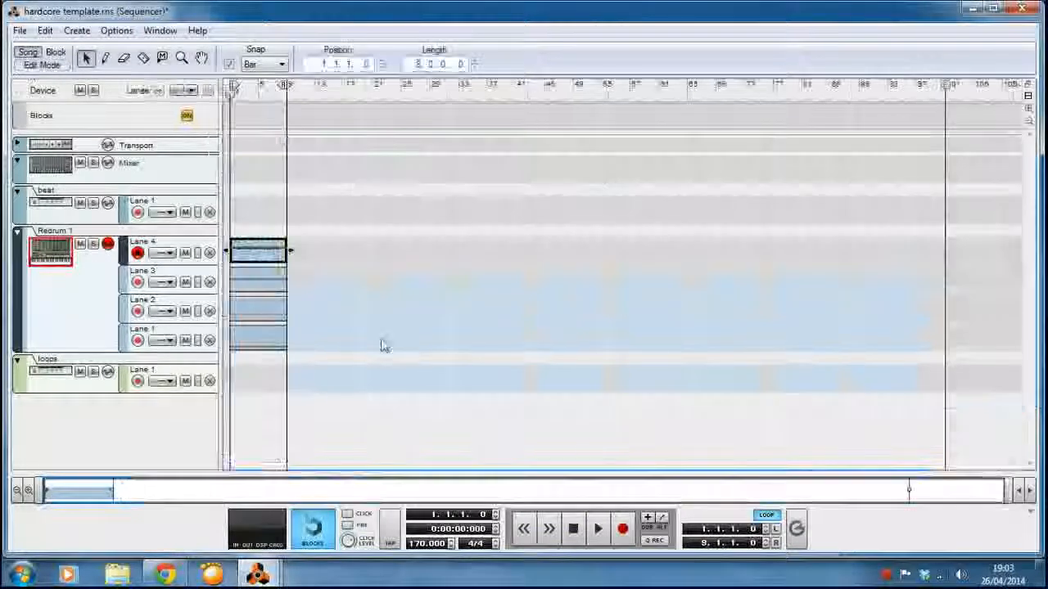
Add four new note lanes to the beat track.
click(93, 221)
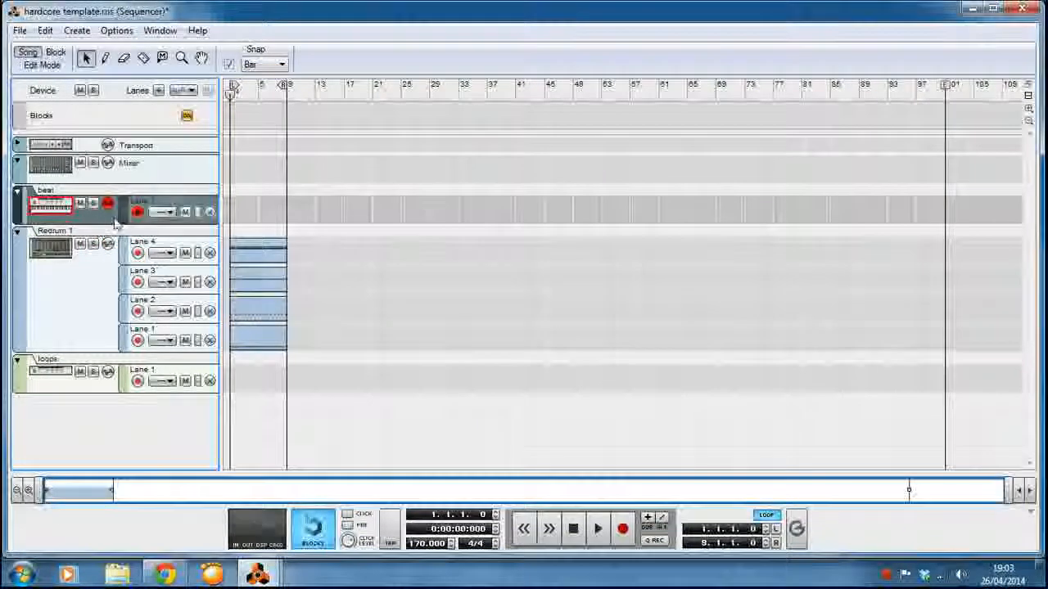
right_click(134, 211)
click(162, 393)
right_click(88, 239)
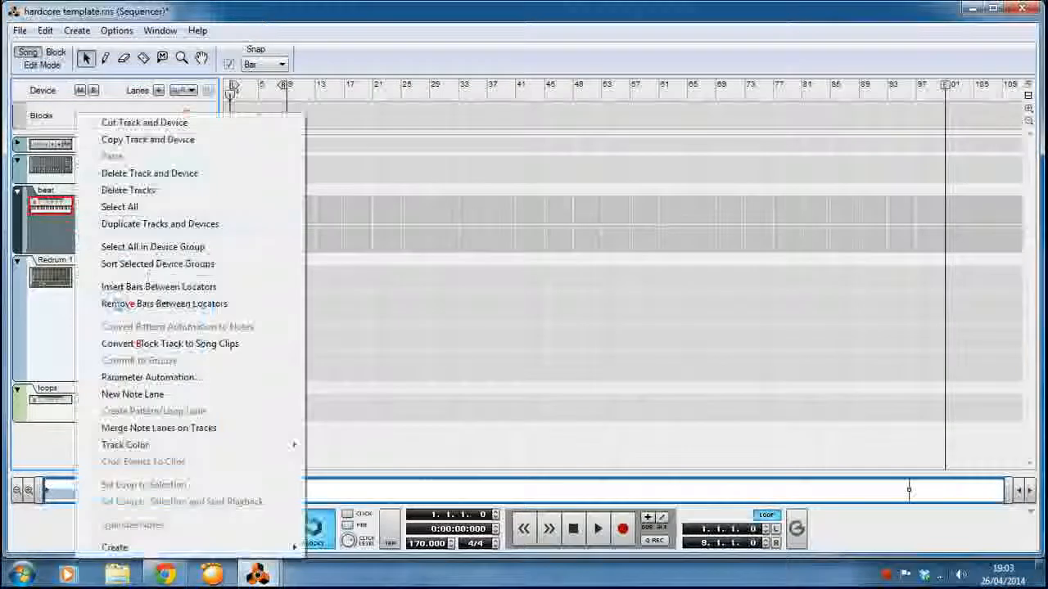
click(136, 393)
right_click(111, 250)
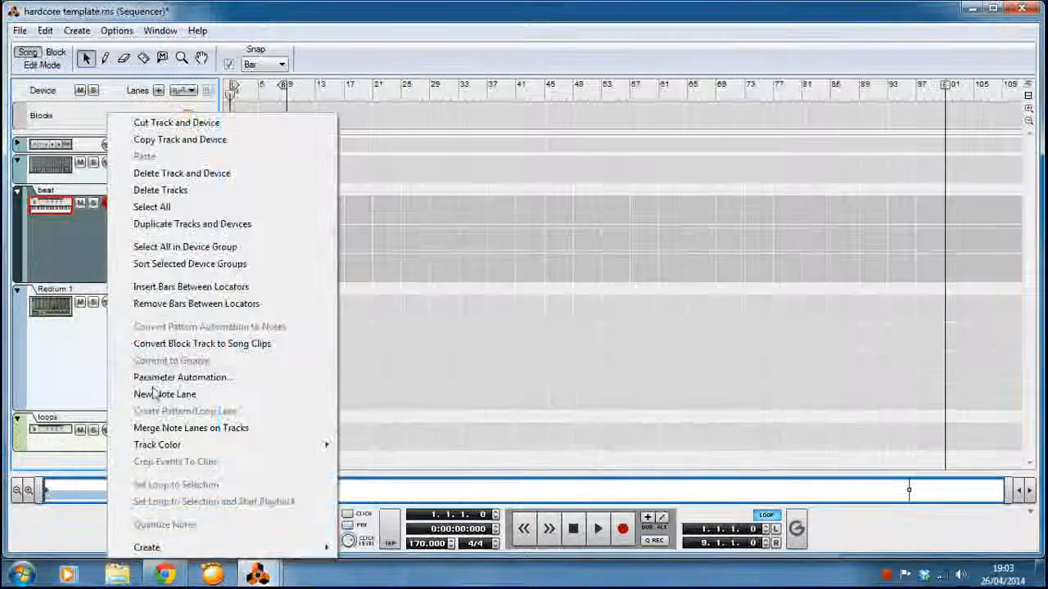
click(140, 394)
right_click(122, 385)
click(187, 396)
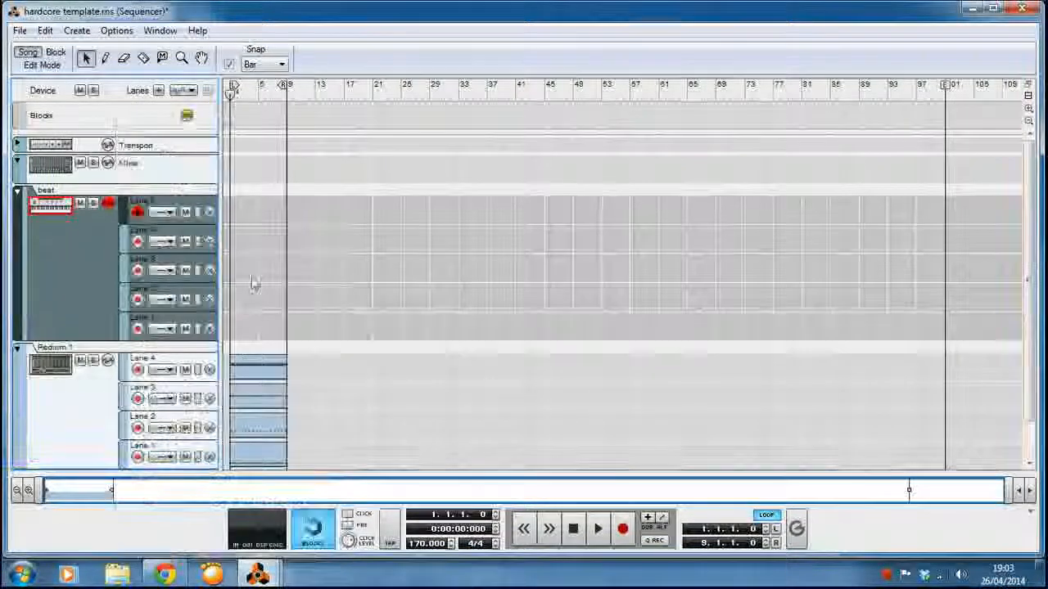
right_click(96, 248)
click(77, 254)
right_click(75, 249)
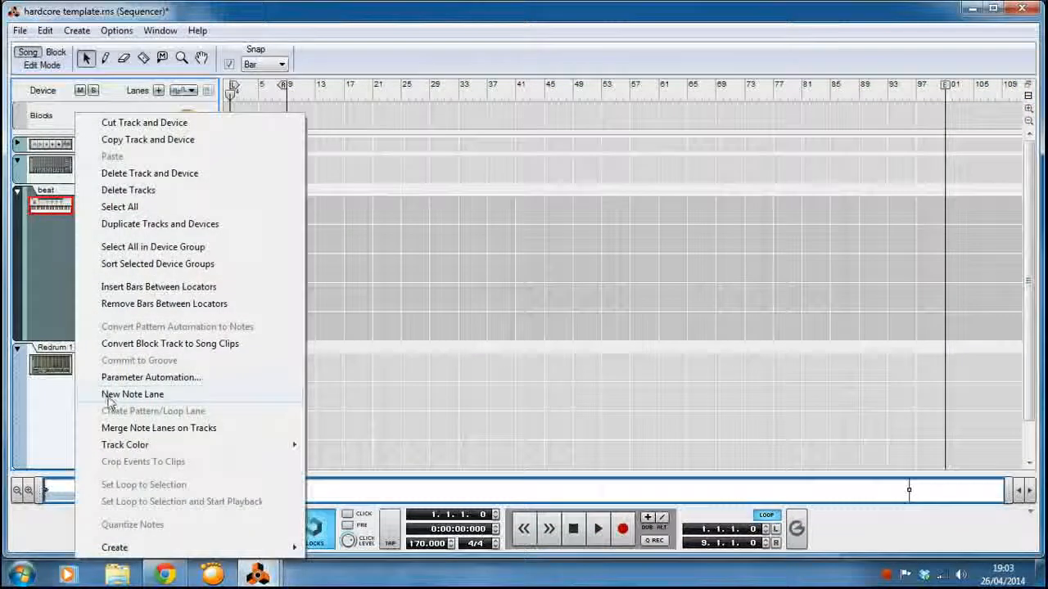
click(132, 394)
Rename the beat track's first two lanes, from the top, as kick and clap.
double_click(153, 207)
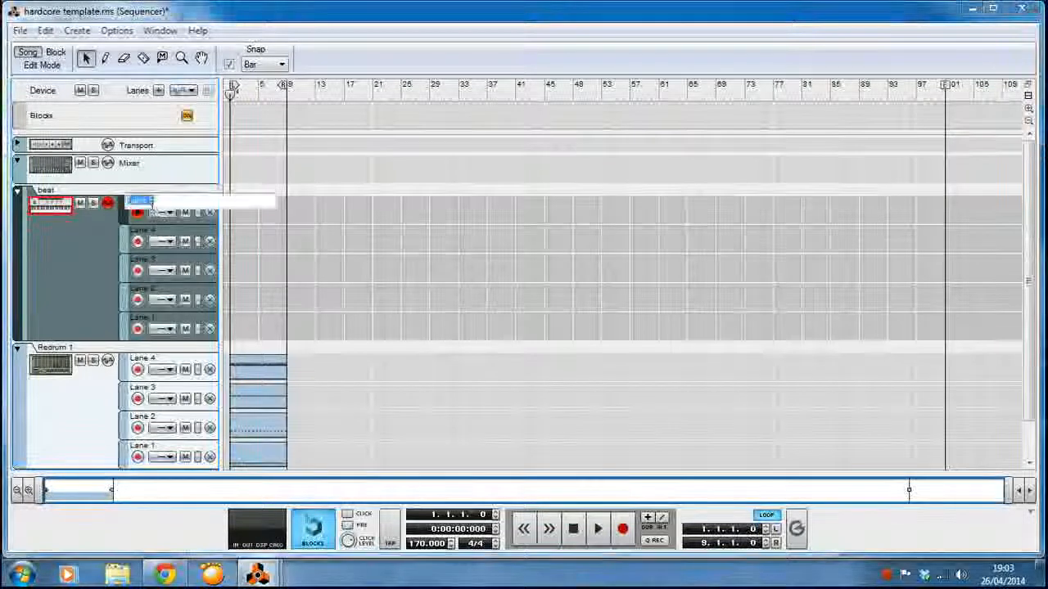
text(kick)
key(Return)
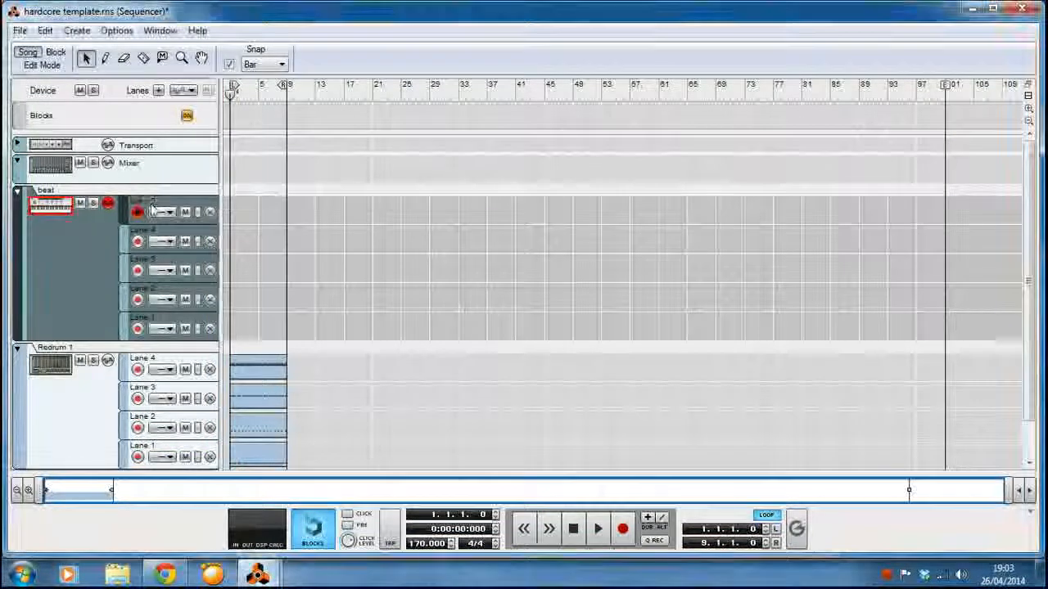
double_click(144, 230)
text(c)
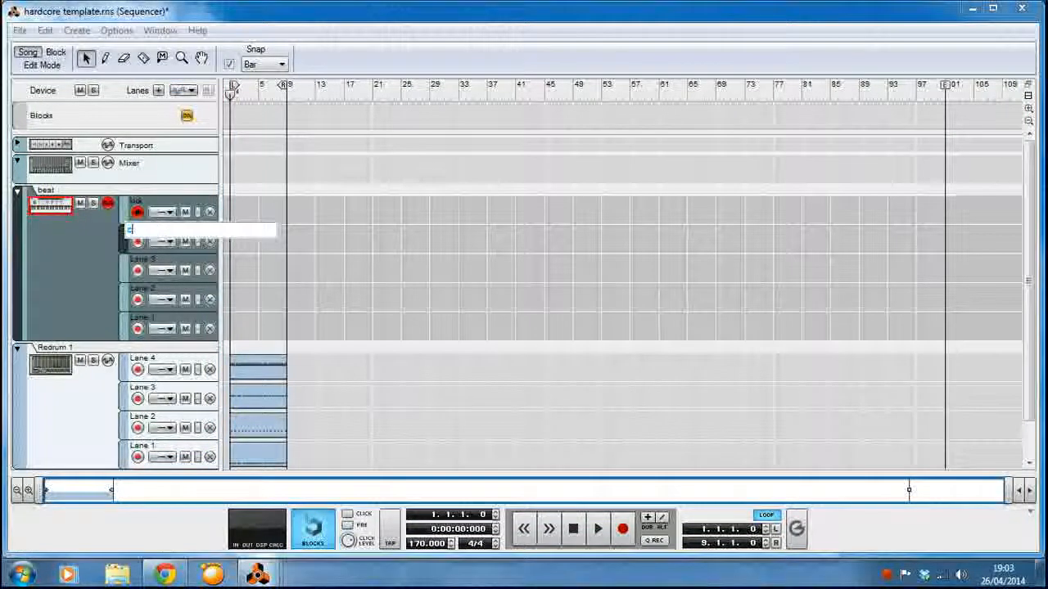
text(lap)
key(Return)
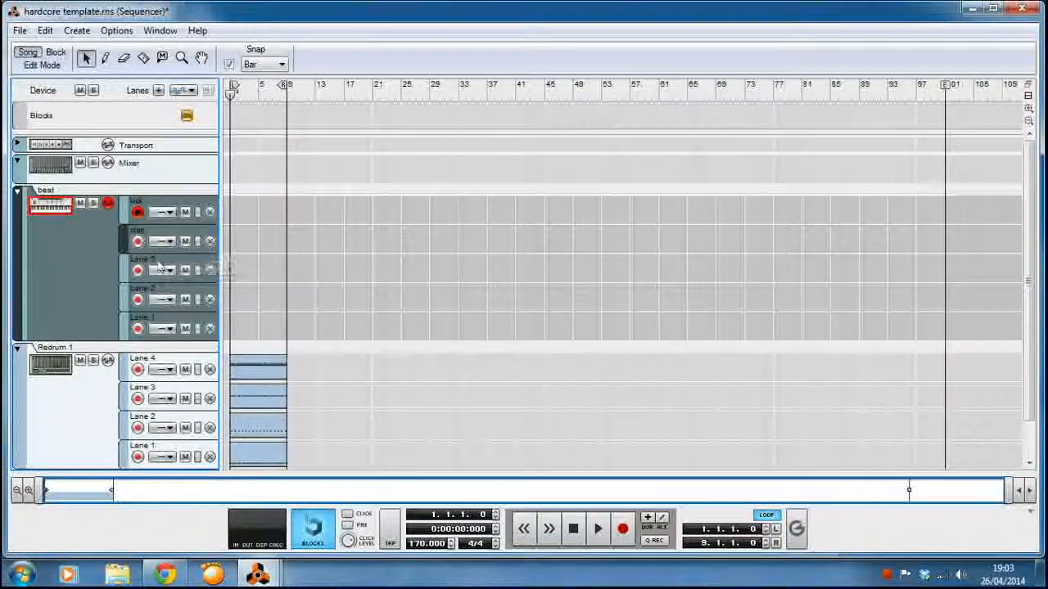
Rename the beat track's remaining three lanes, going down, as hi hats, ride and snare fill.
double_click(155, 258)
text(hihat)
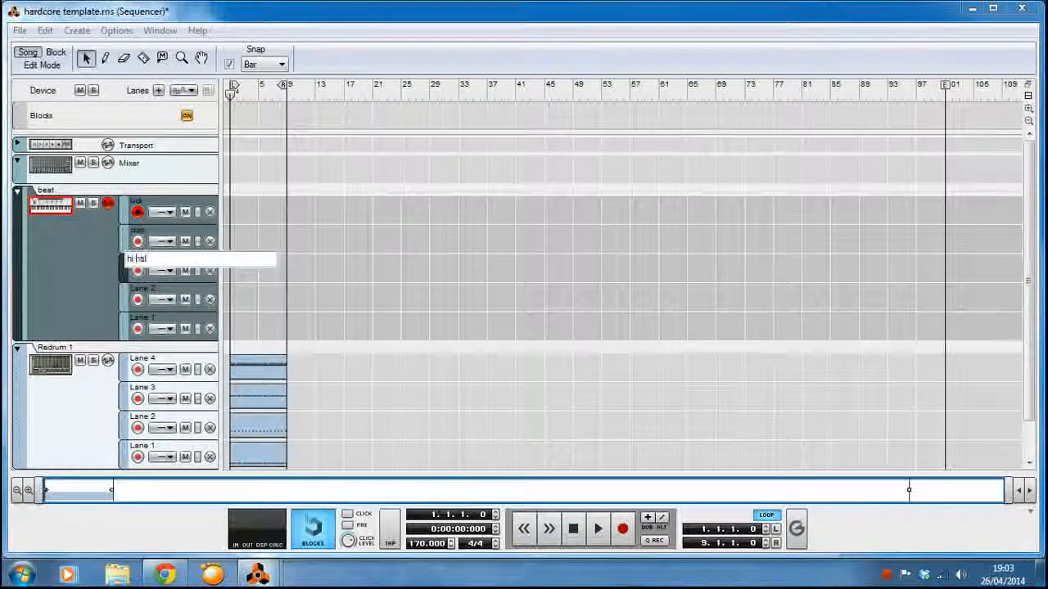
key(Return)
double_click(152, 291)
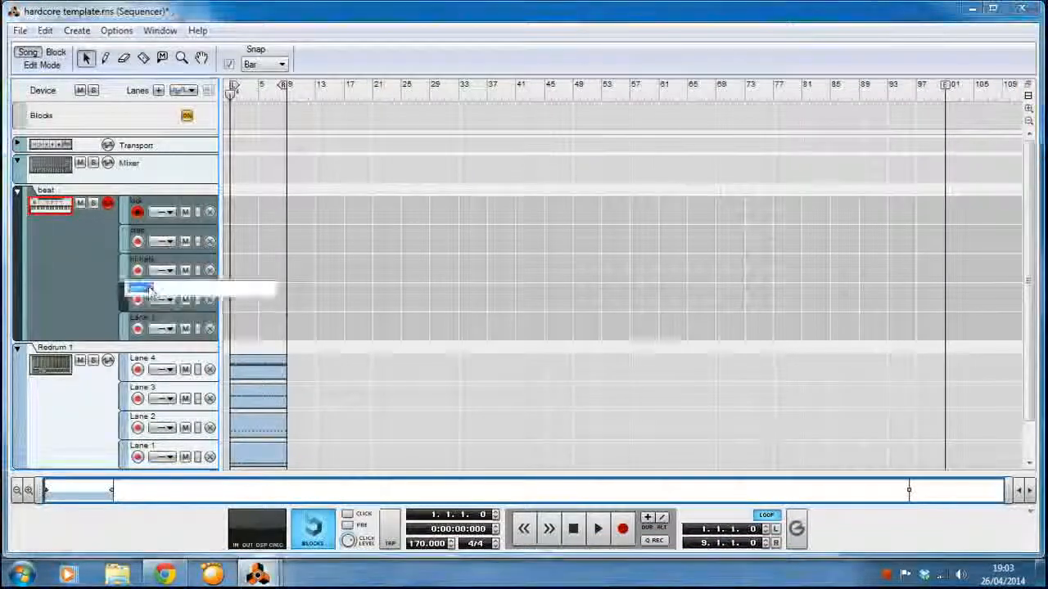
text(ride)
key(Return)
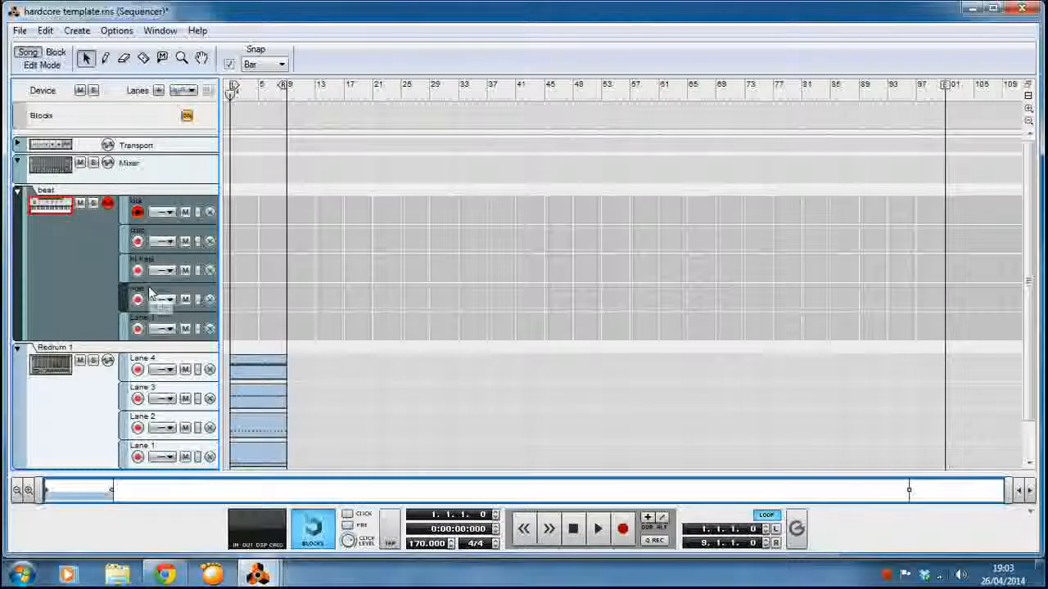
double_click(149, 315)
text(snar)
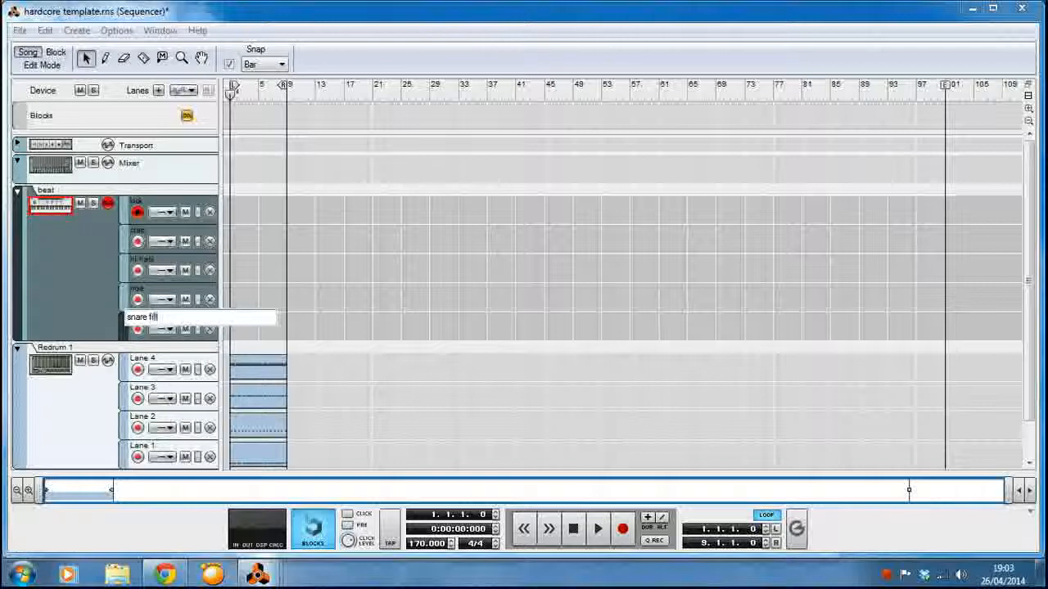
text(e fill)
key(Return)
Move the Redrum 1 clips onto the beat track: Lane 1 to kick, Lane 2 to clap, Lane 3 to ride, Lane 4 to hi hats.
scroll(281, 355, down, 1)
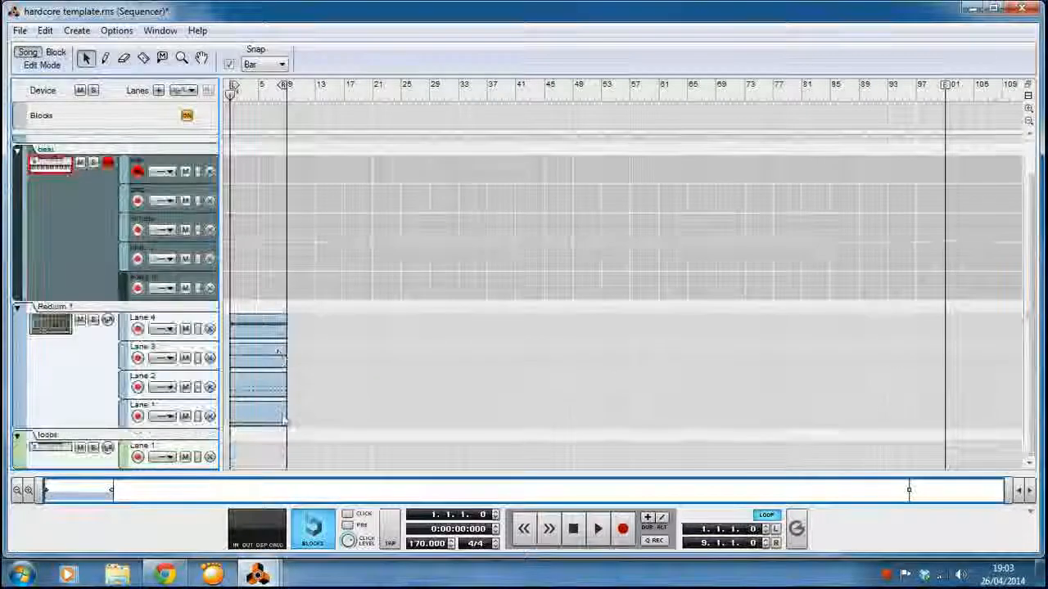
drag(262, 419, 264, 173)
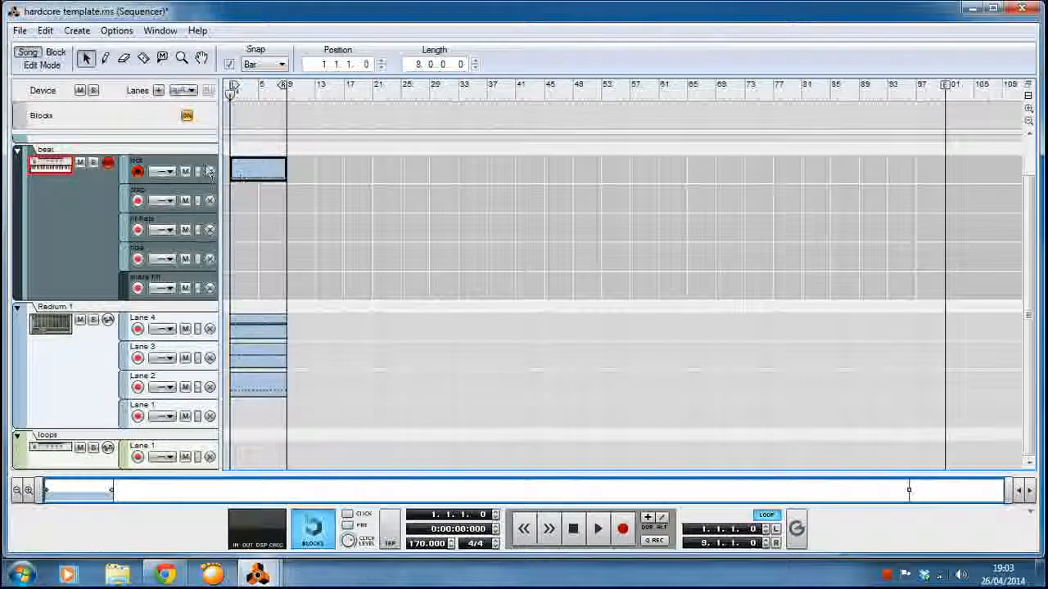
drag(241, 386, 229, 200)
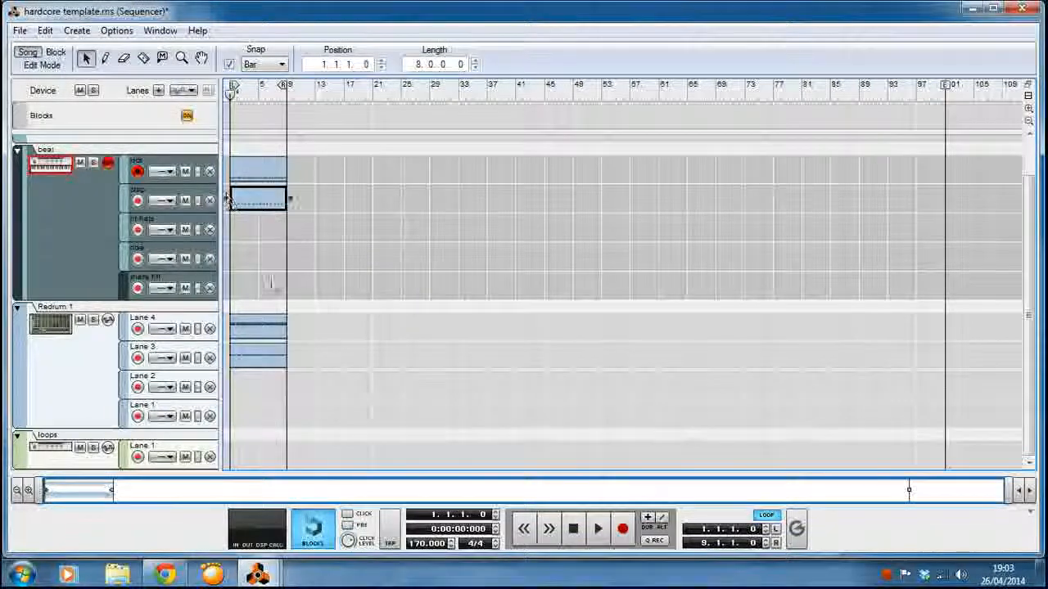
drag(270, 363, 244, 268)
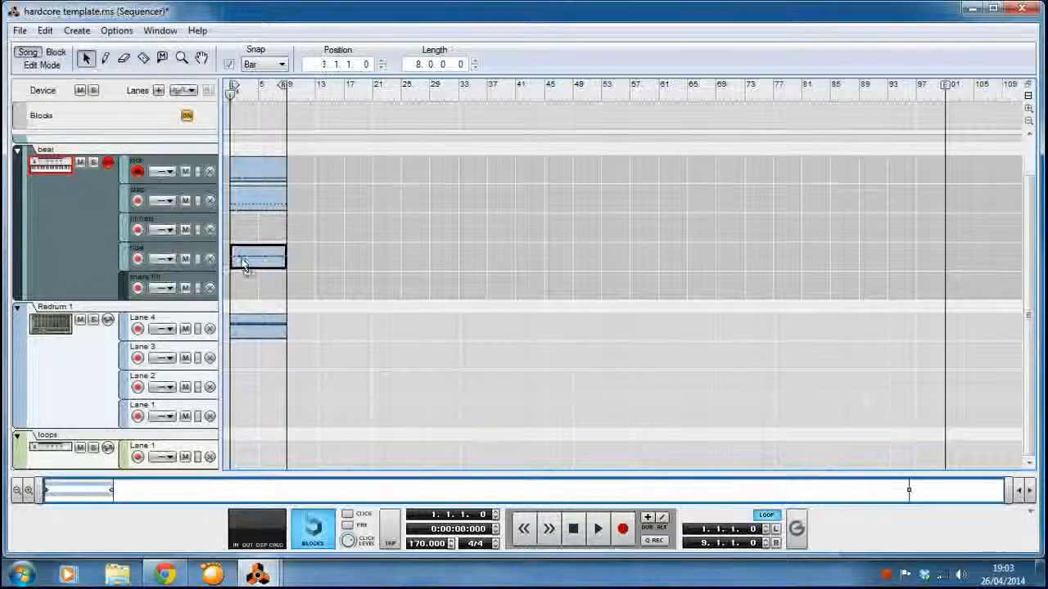
drag(283, 324, 262, 234)
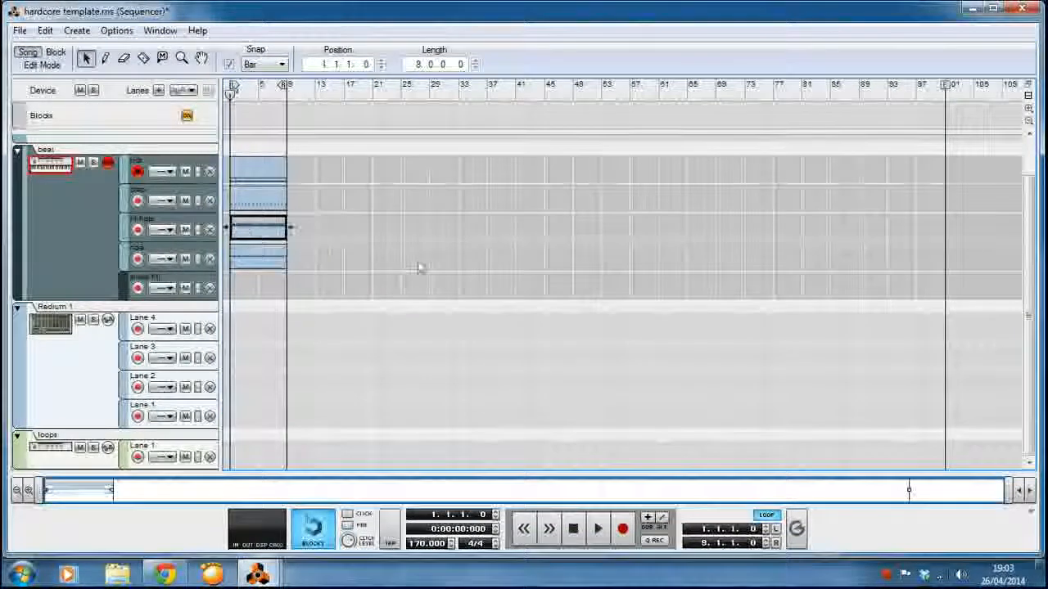
Delete the emptied Redrum 1 sequencer track while keeping its device.
click(101, 367)
right_click(101, 367)
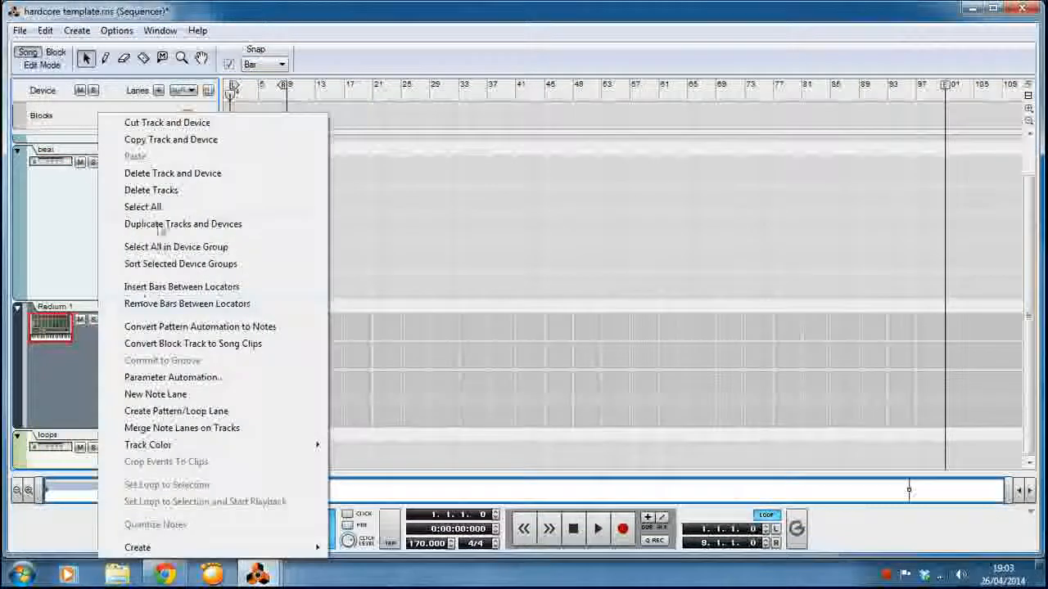
click(156, 193)
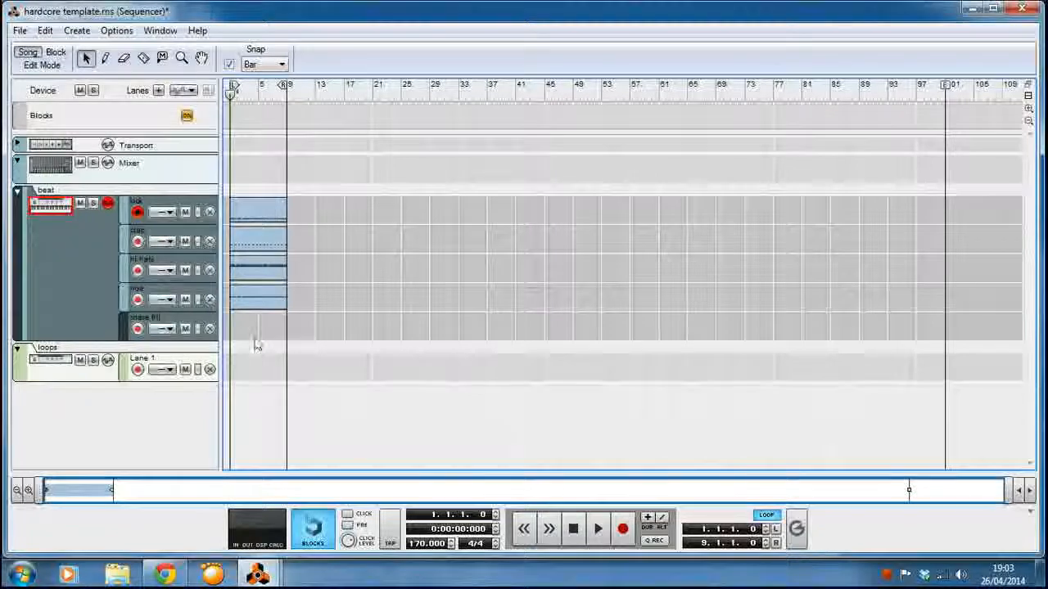
Switch to the rack window and disable pattern section playback on the Redrum.
click(257, 574)
click(250, 498)
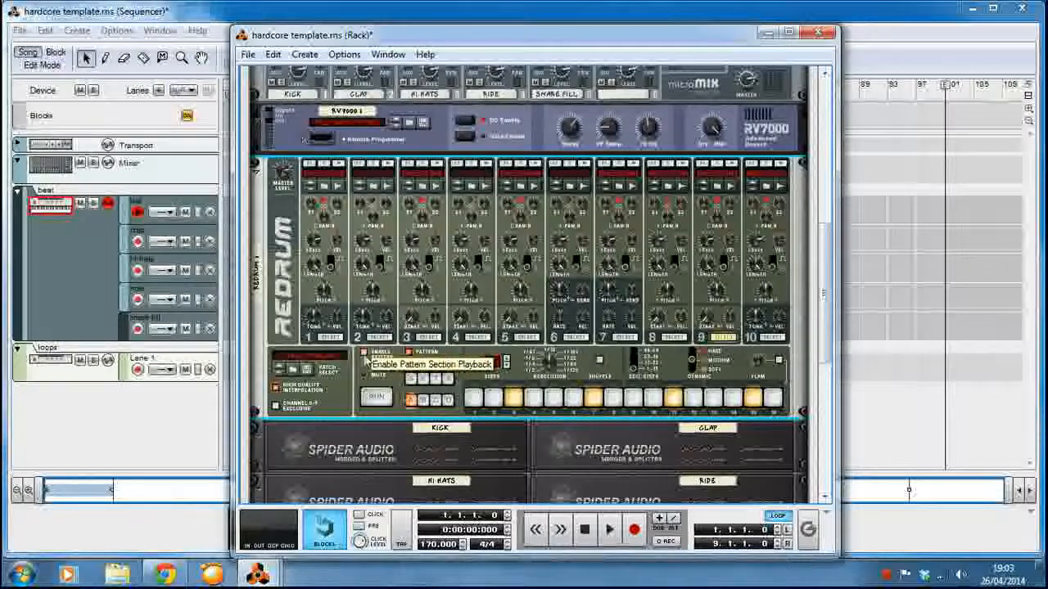
click(364, 354)
Hide the devices inside the beat Combinator and fold the Combinator.
scroll(296, 181, up, 5)
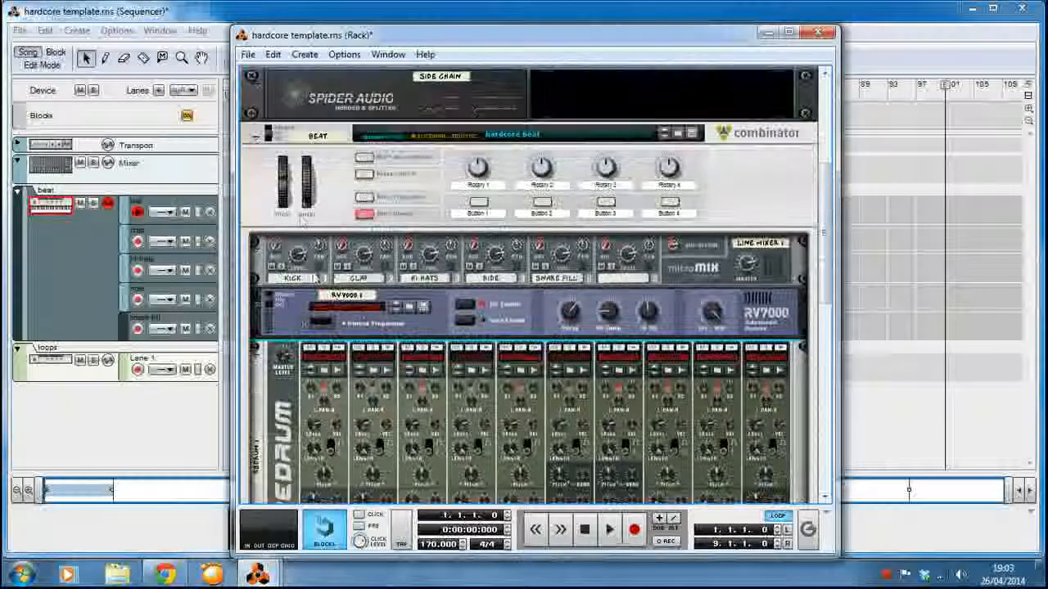
click(363, 214)
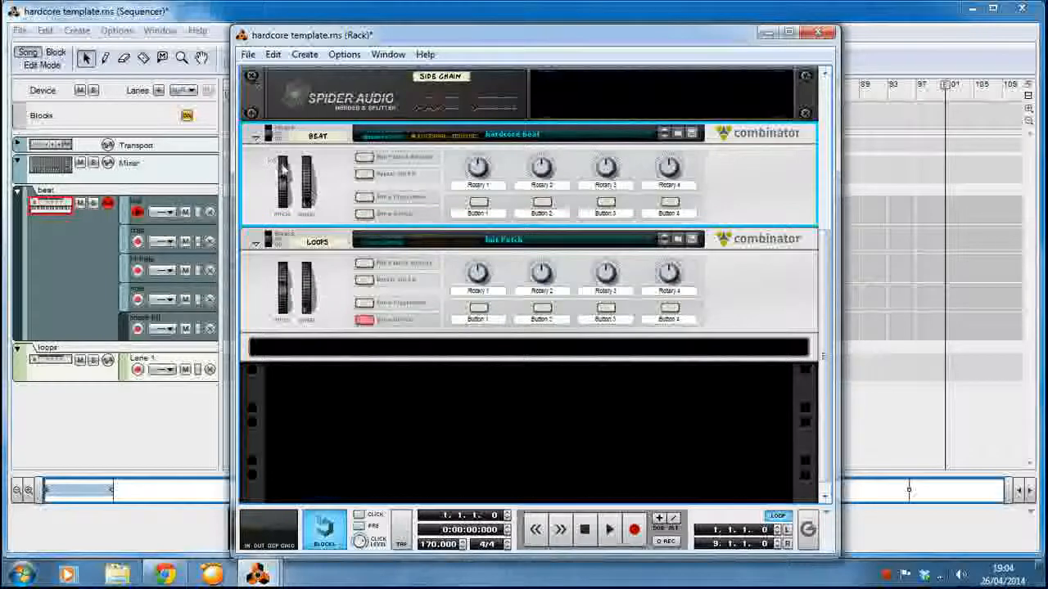
click(256, 138)
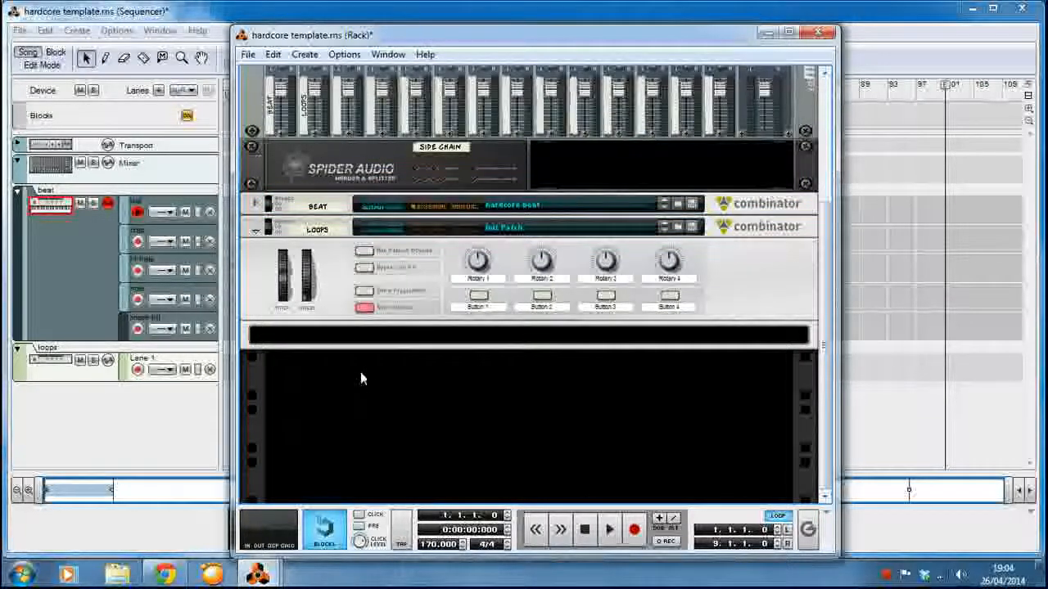
Create a Line Mixer 6:2 inside the loops Combinator.
click(335, 340)
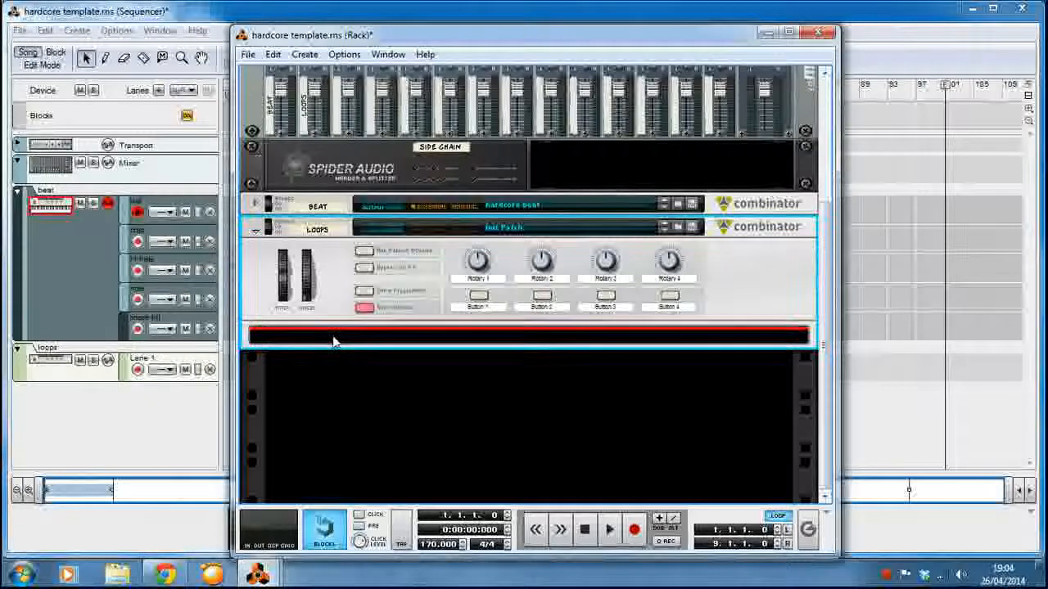
right_click(334, 340)
mouse_move(409, 306)
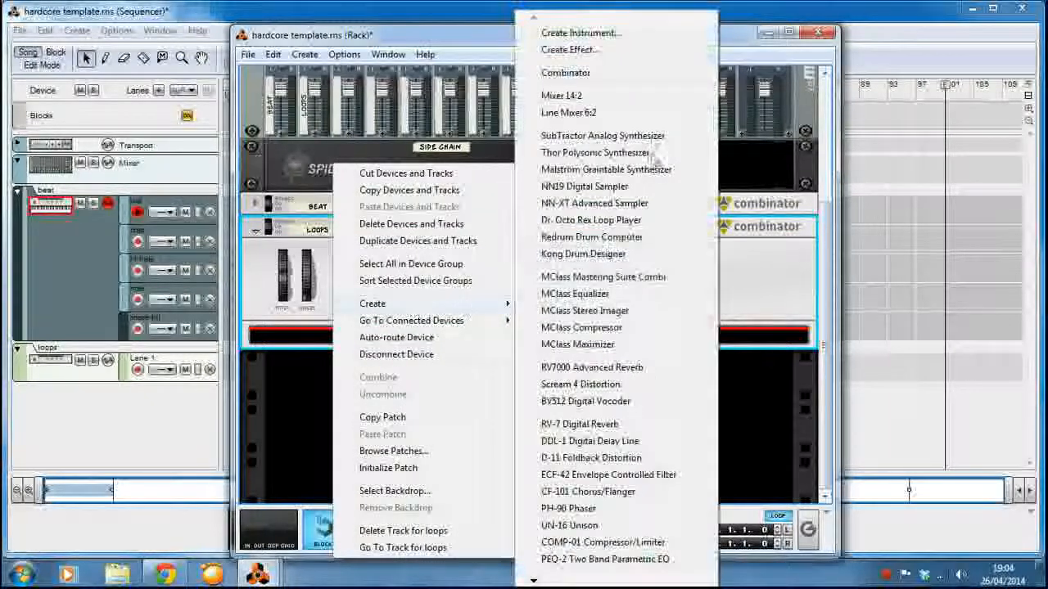
click(652, 120)
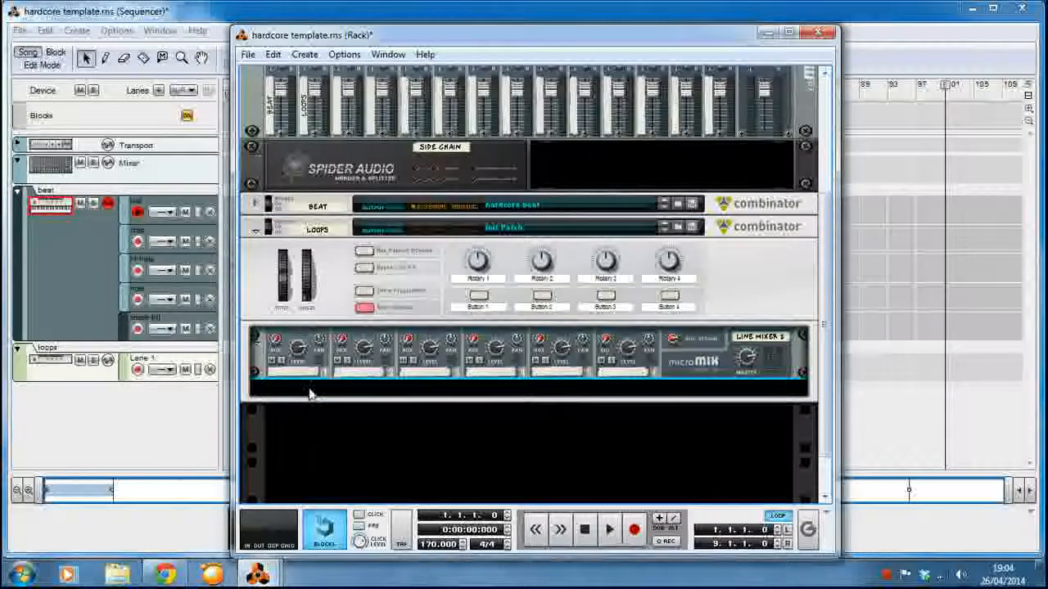
Create a Dr. Octo Rex Loop Player below the loops Combinator's line mixer and initialize its patch.
right_click(309, 388)
mouse_move(409, 309)
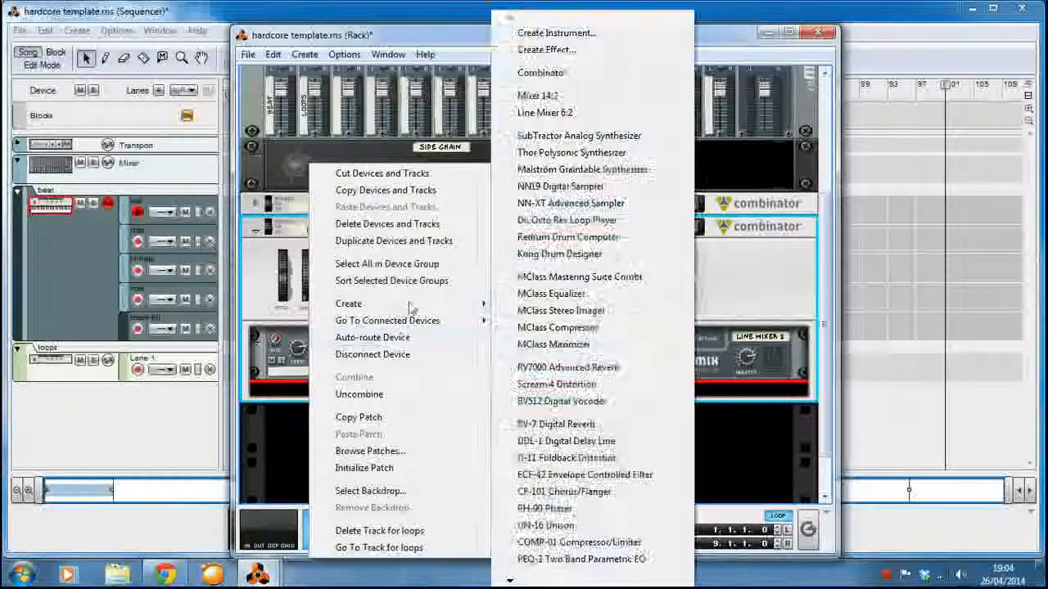
click(565, 219)
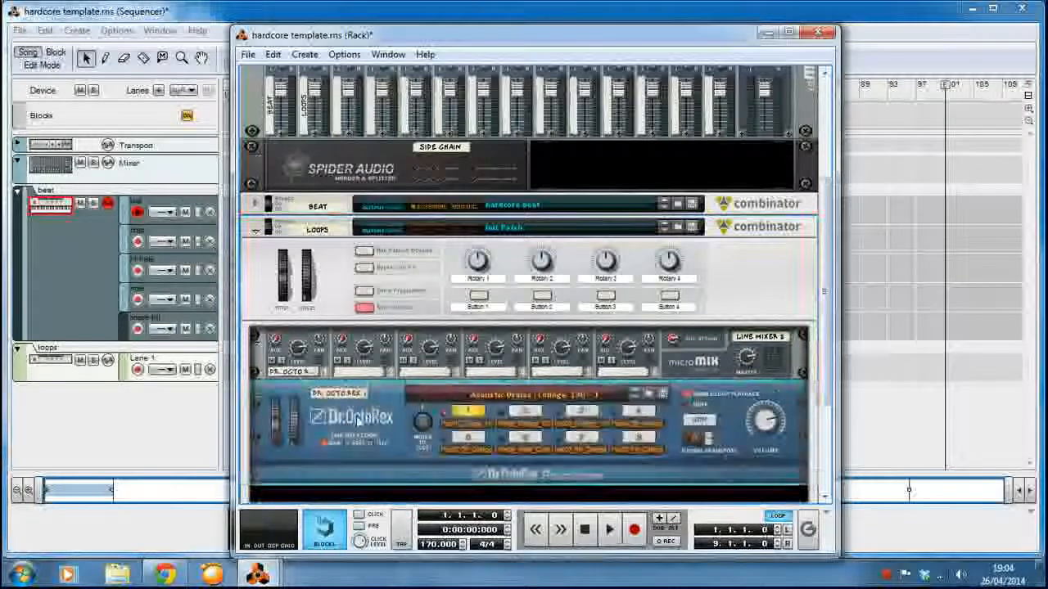
right_click(365, 418)
click(385, 417)
scroll(315, 427, down, 2)
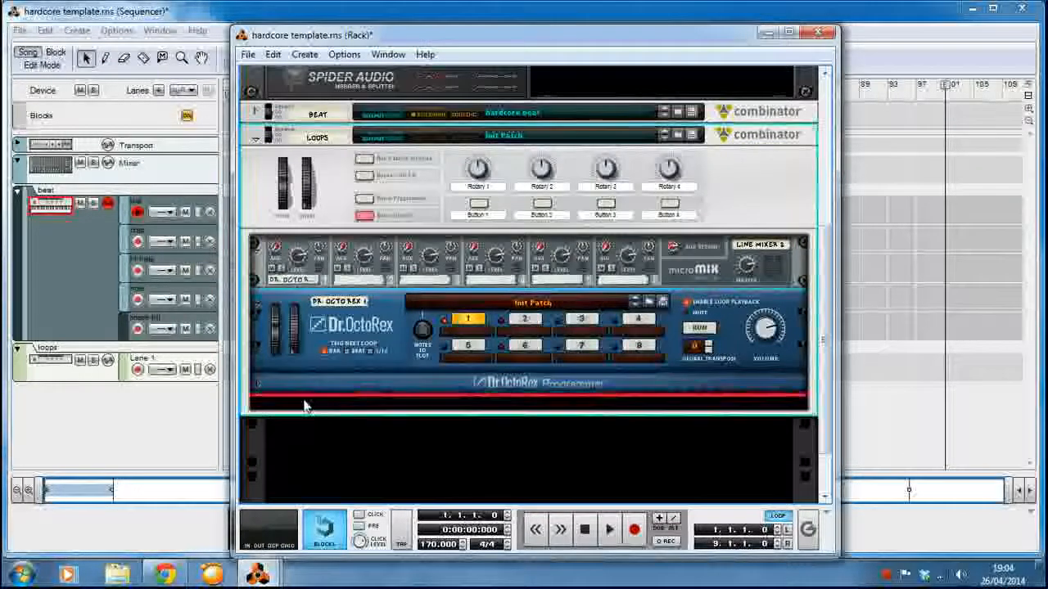
right_click(315, 427)
mouse_move(424, 148)
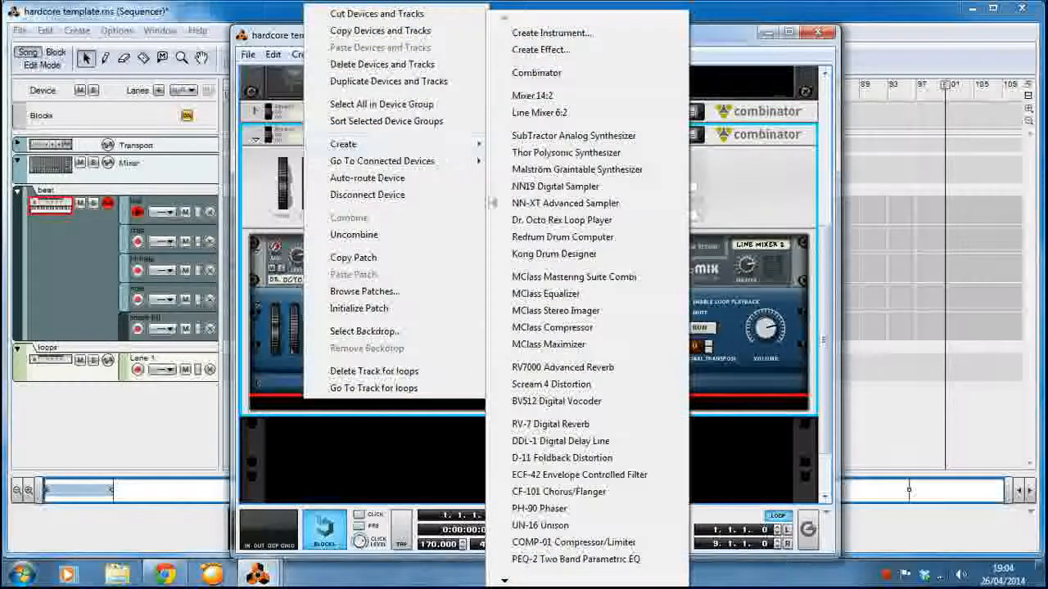
click(284, 359)
right_click(286, 364)
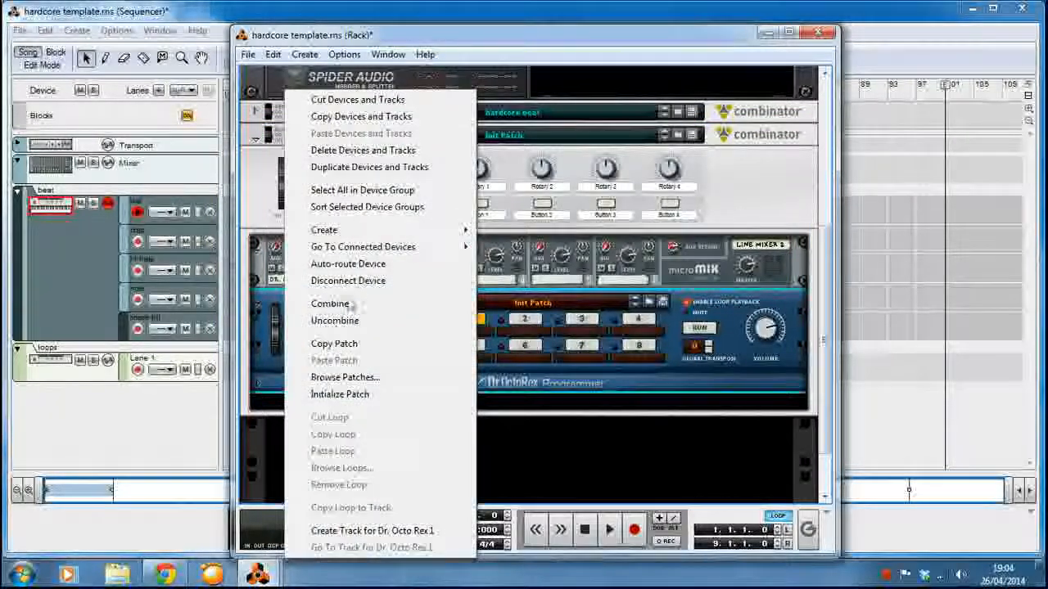
click(344, 378)
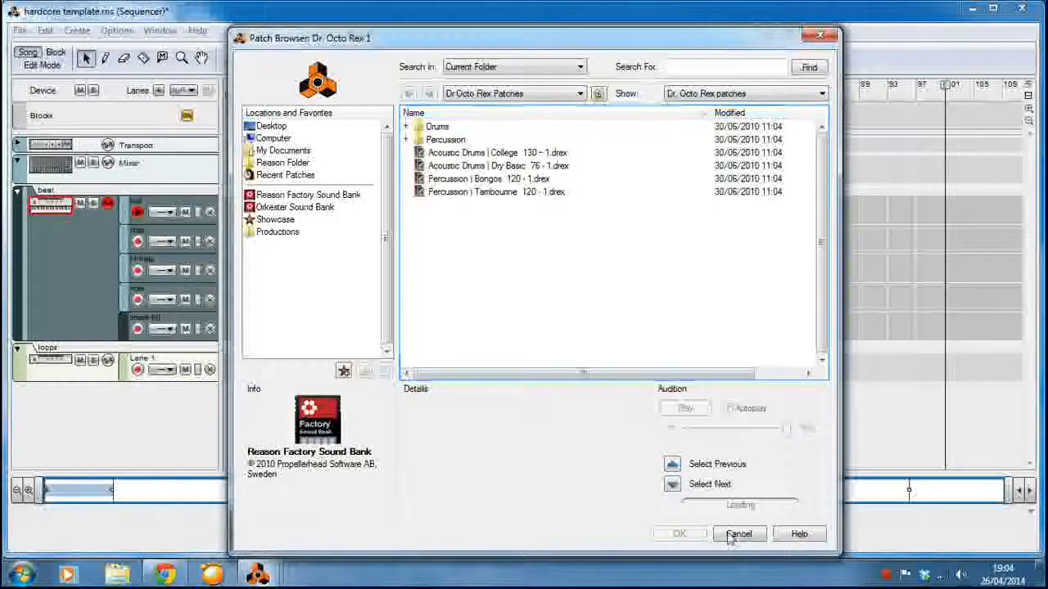
click(738, 534)
Create an ECF-42 Envelope Controlled Filter for the Dr. Octo Rex inside the loops Combinator.
right_click(352, 354)
right_click(307, 360)
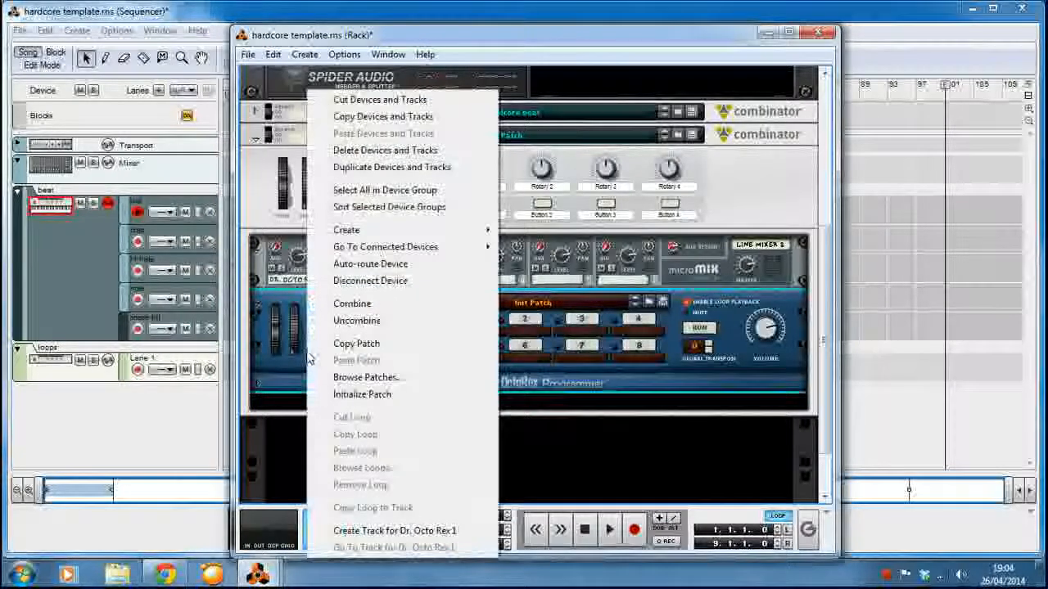
mouse_move(347, 230)
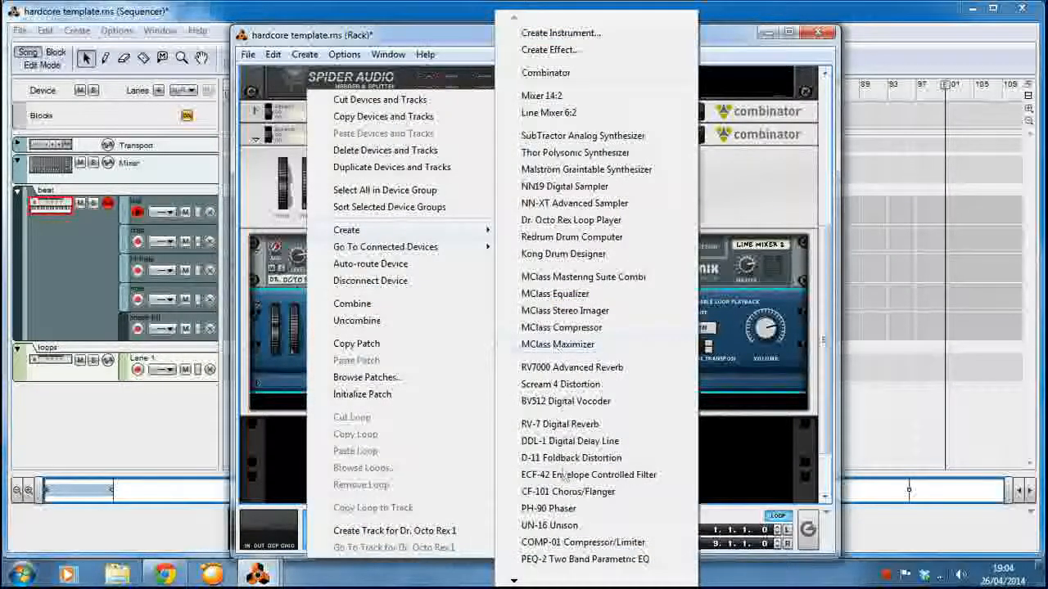
click(528, 475)
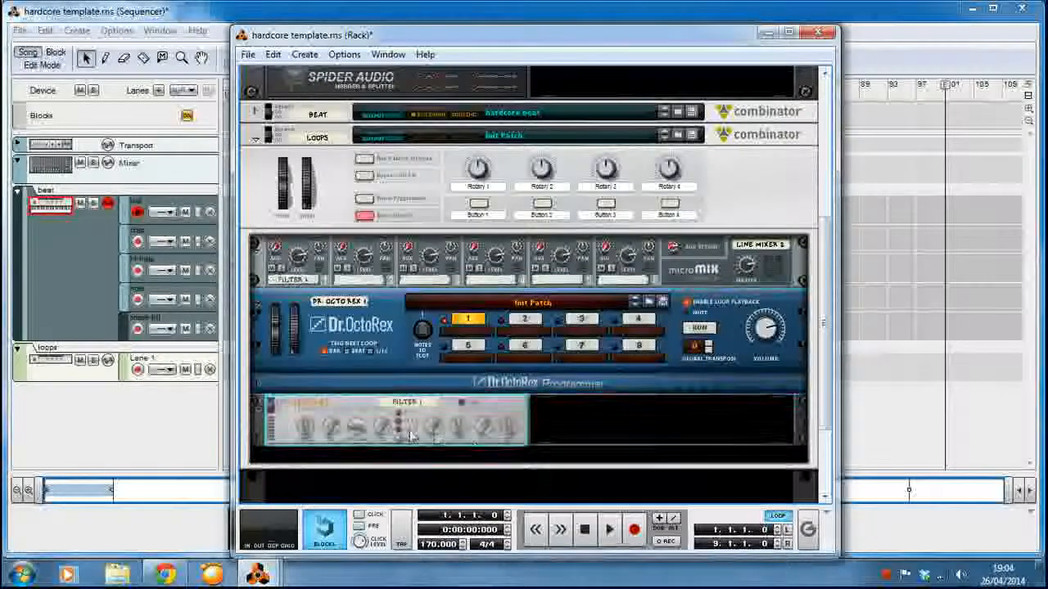
Duplicate the Dr. Octo Rex inside the loops Combinator.
right_click(360, 438)
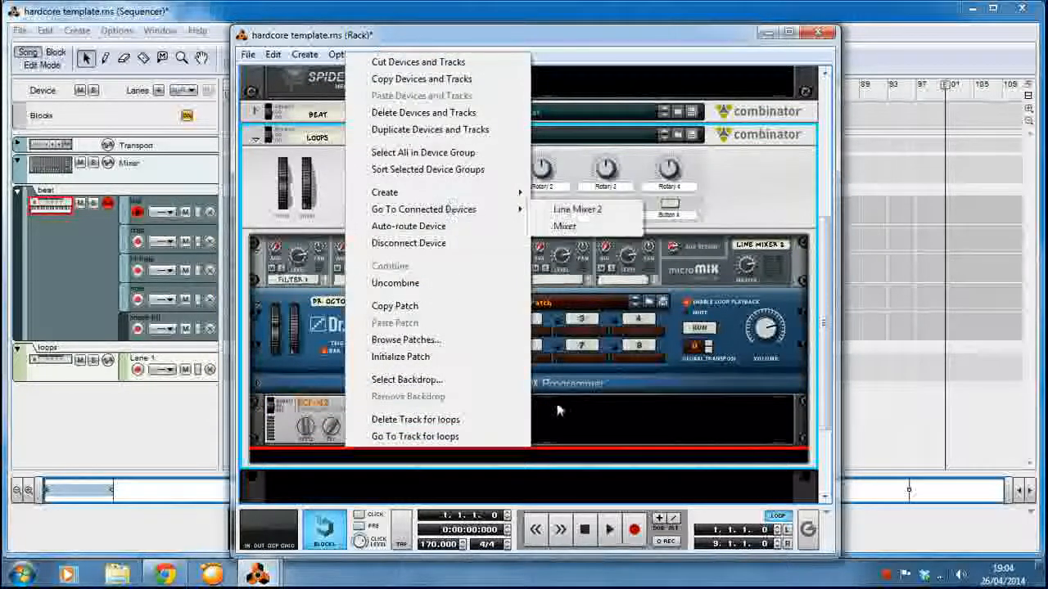
click(559, 407)
right_click(359, 360)
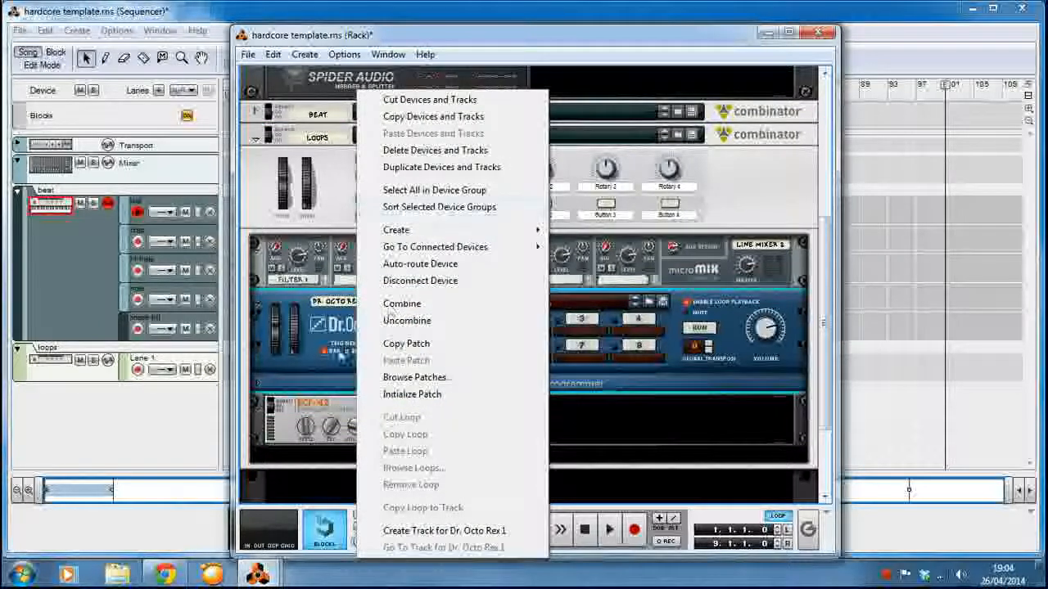
click(311, 365)
right_click(311, 366)
click(386, 168)
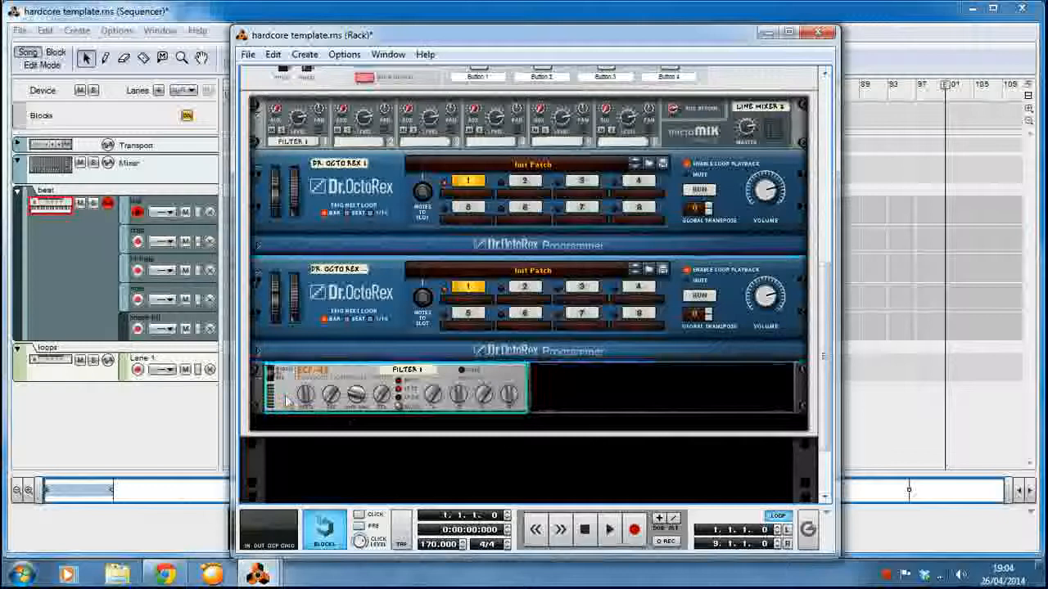
Duplicate the ECF-42 filter and arrange the devices so that one filter sits directly below each Dr. Octo Rex.
right_click(287, 399)
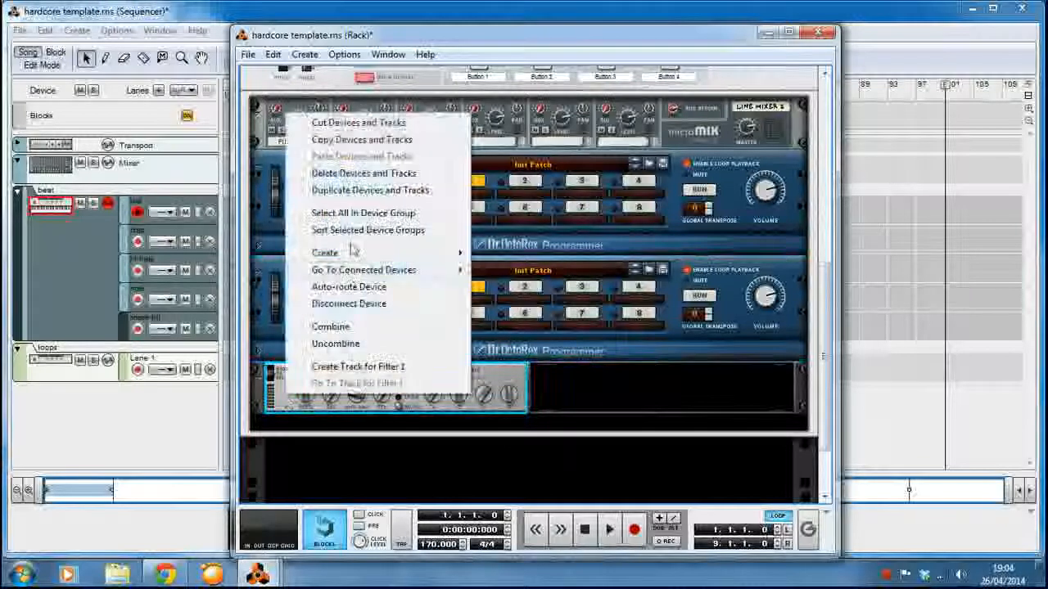
click(344, 190)
drag(363, 275, 388, 410)
drag(312, 281, 494, 341)
drag(546, 279, 555, 450)
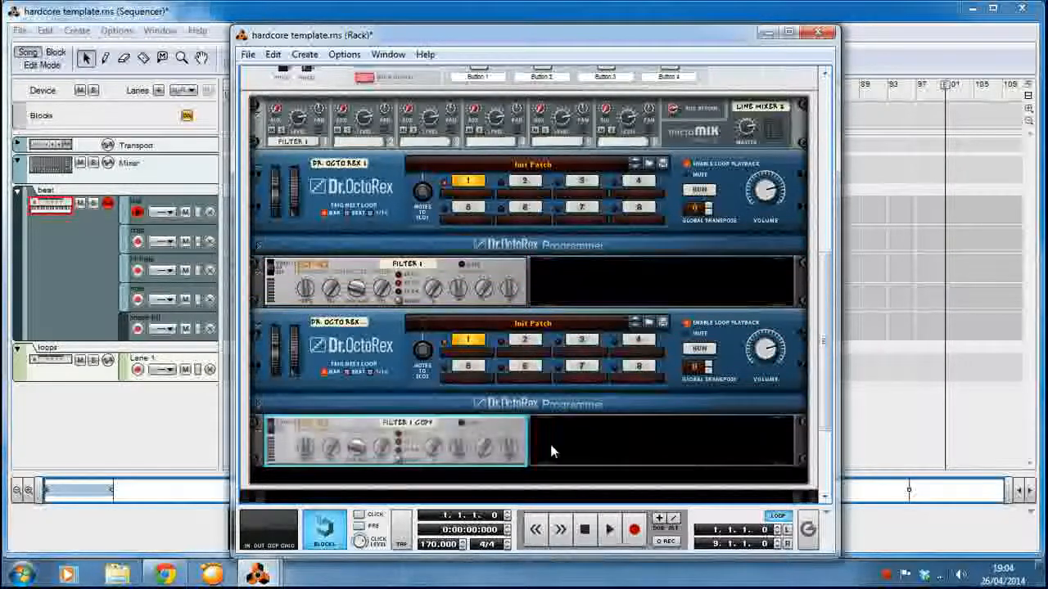
Cable the second Dr. Octo Rex's main outputs into the copied filter, and that filter's outputs into channel 2 of the loops line mixer.
key(Tab)
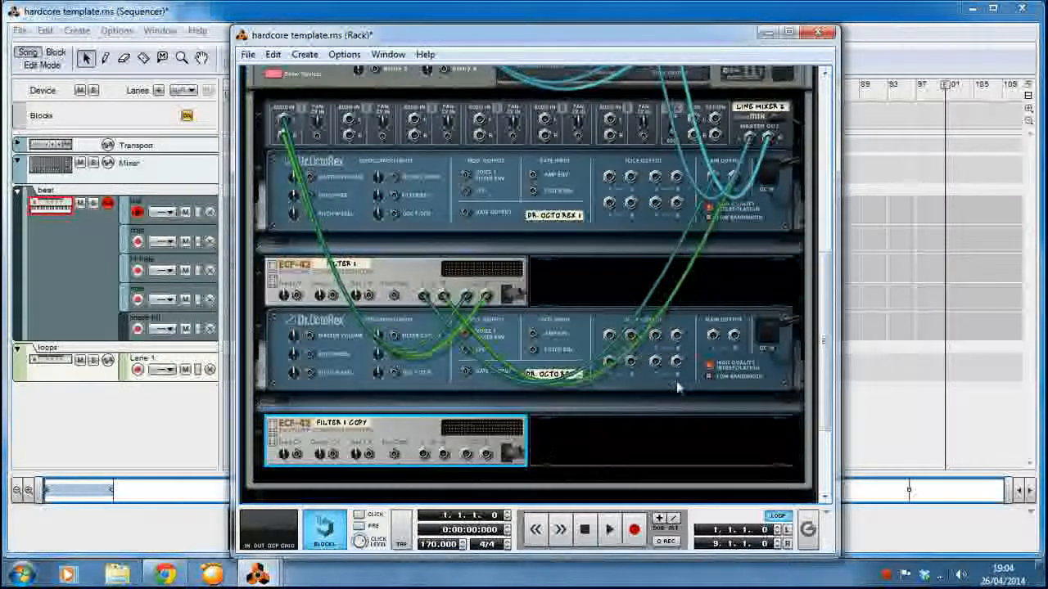
drag(710, 335, 423, 455)
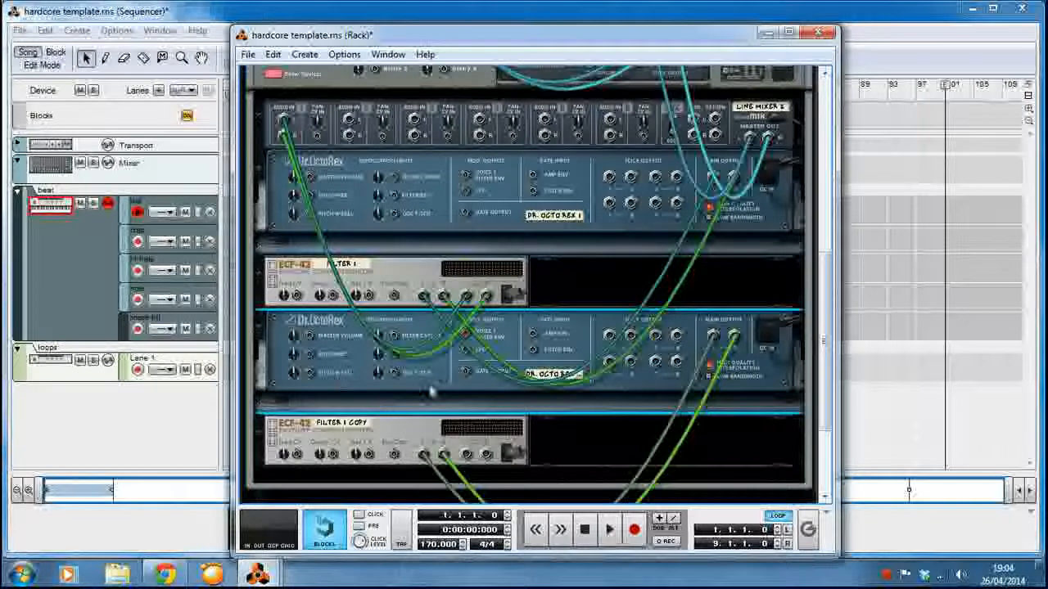
drag(466, 455, 348, 122)
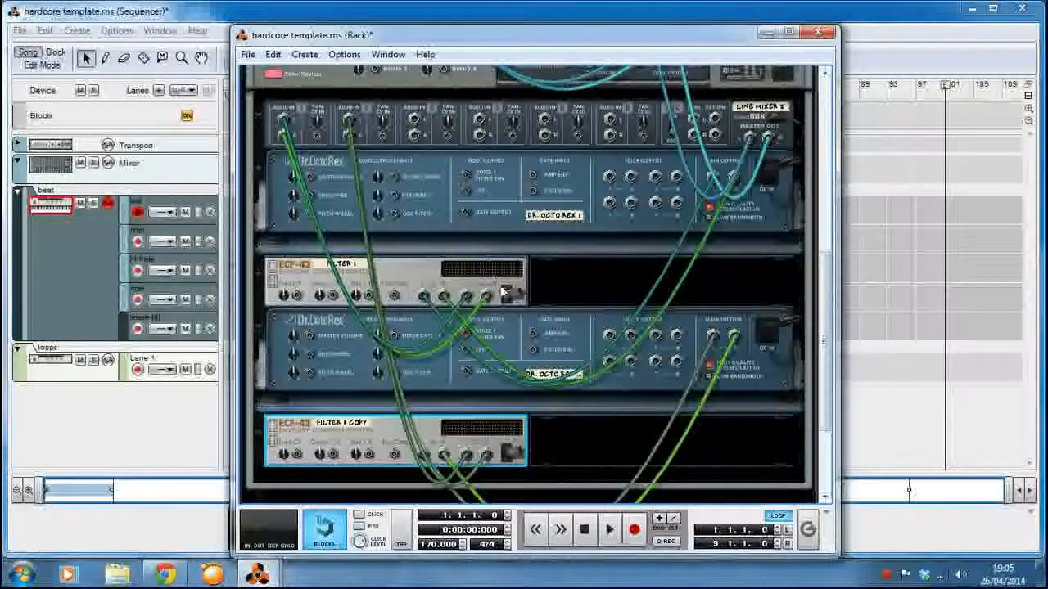
key(Tab)
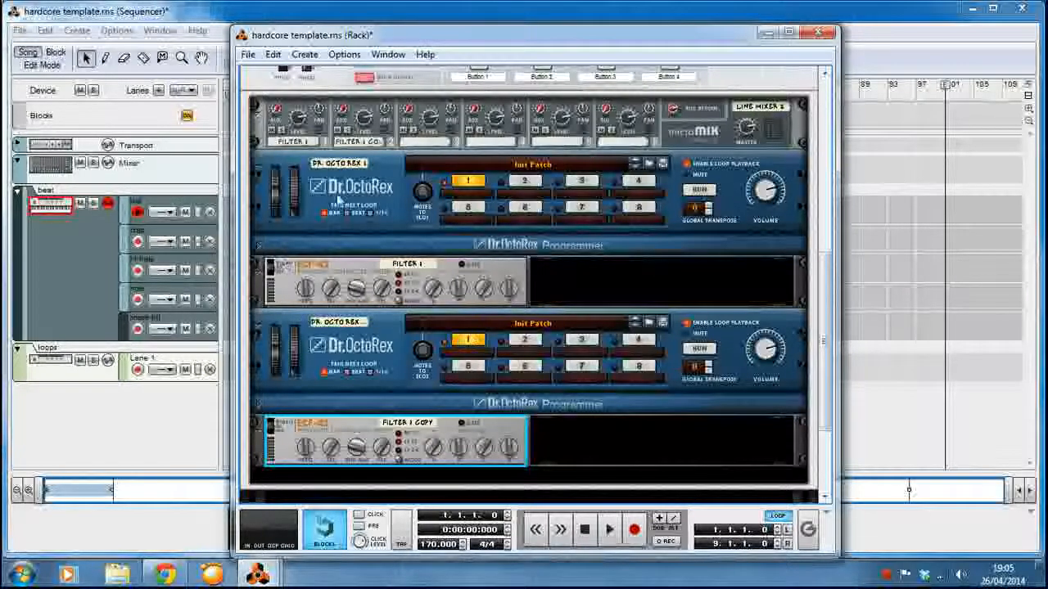
Rename the filter below the first Dr. Octo Rex to "intro loop".
double_click(400, 263)
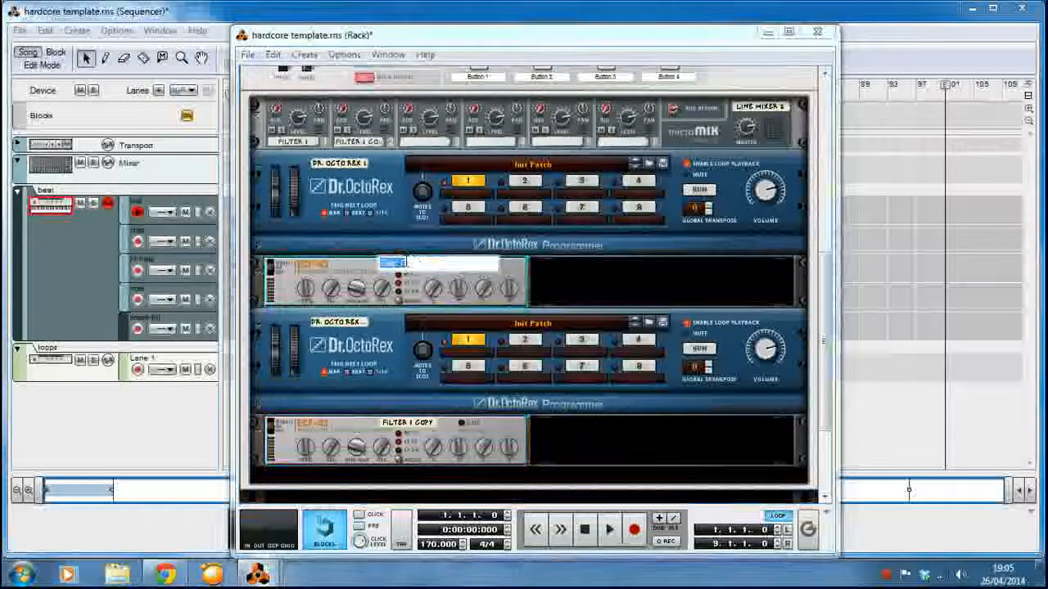
text(mm)
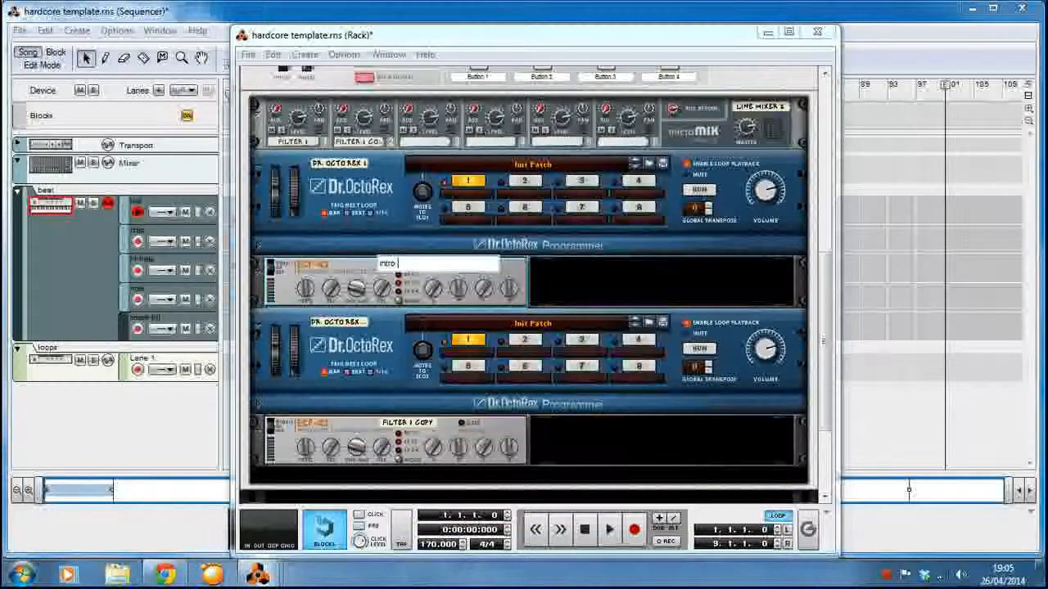
text(loop)
key(Return)
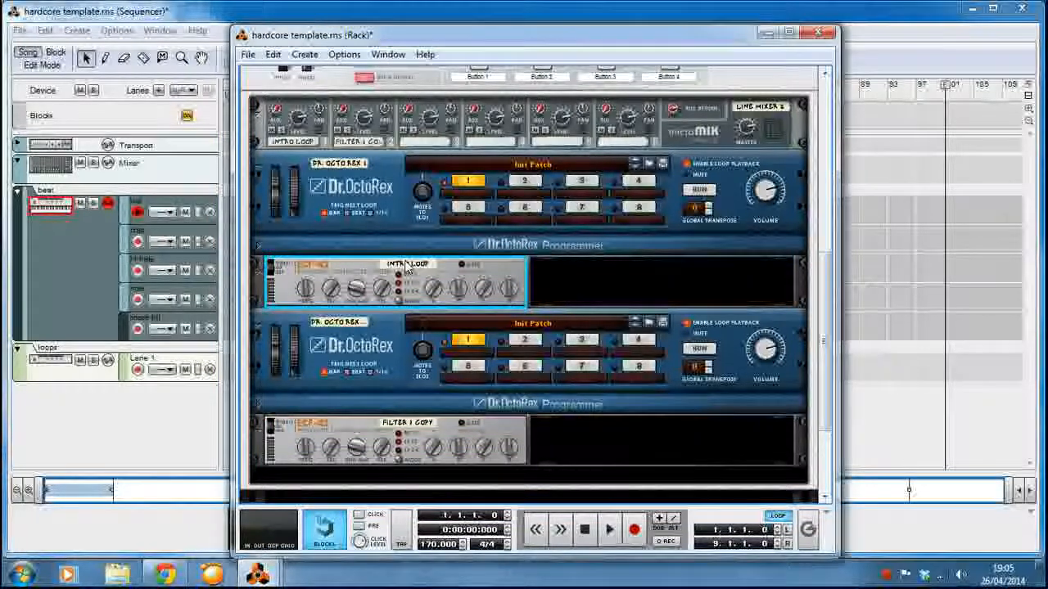
Rename the filter below the second Dr. Octo Rex to "breakbeat".
double_click(407, 422)
text(b)
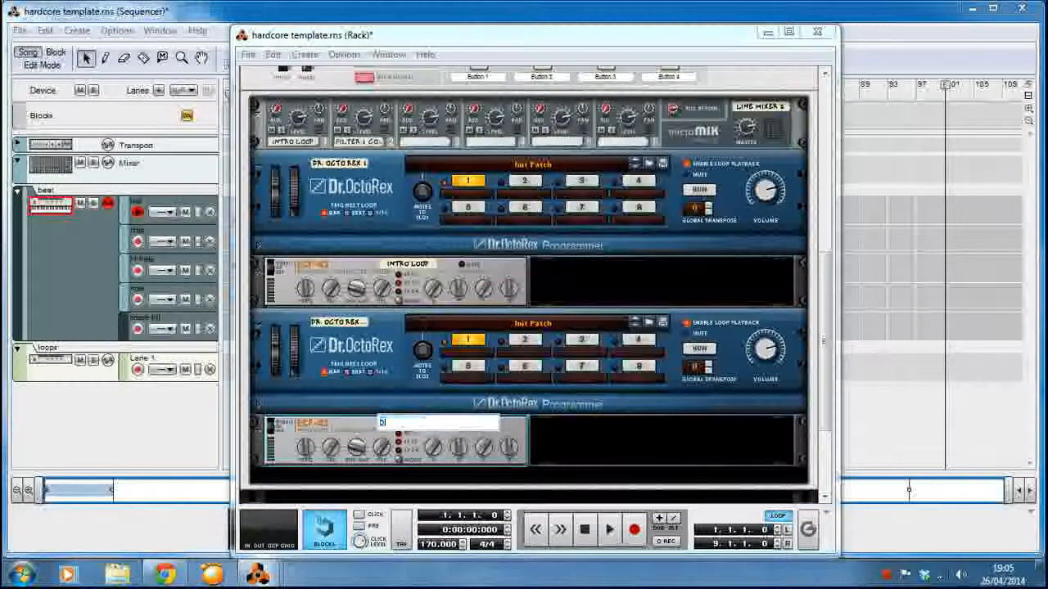
text(reakbeat)
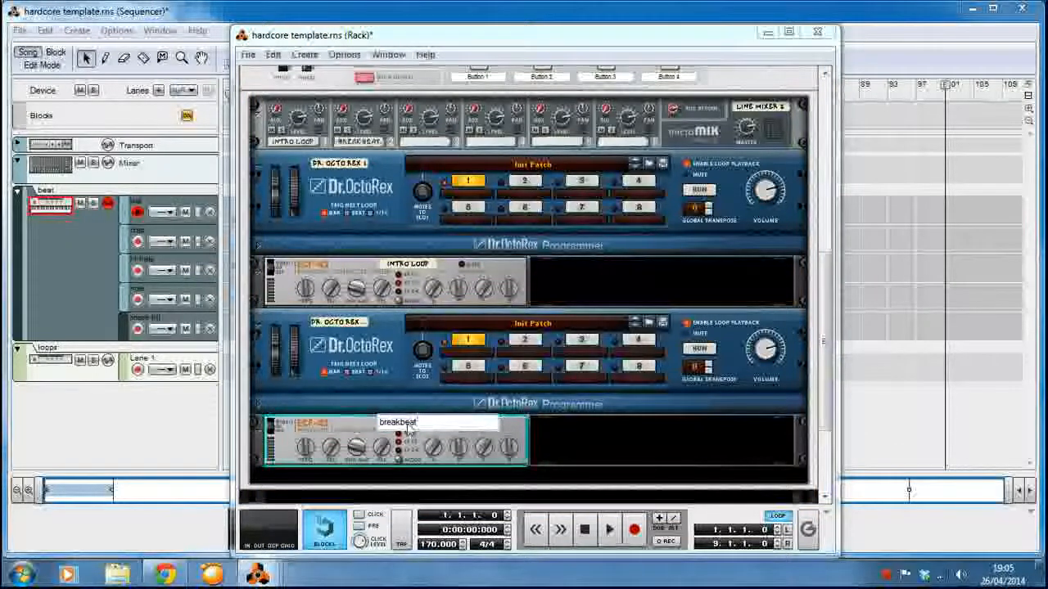
key(Return)
Show the loops Combinator's programmer and route Button 1 to Channel 1 Solo and Button 2 to Channel 2 Solo on the line mixer.
scroll(366, 399, up, 1)
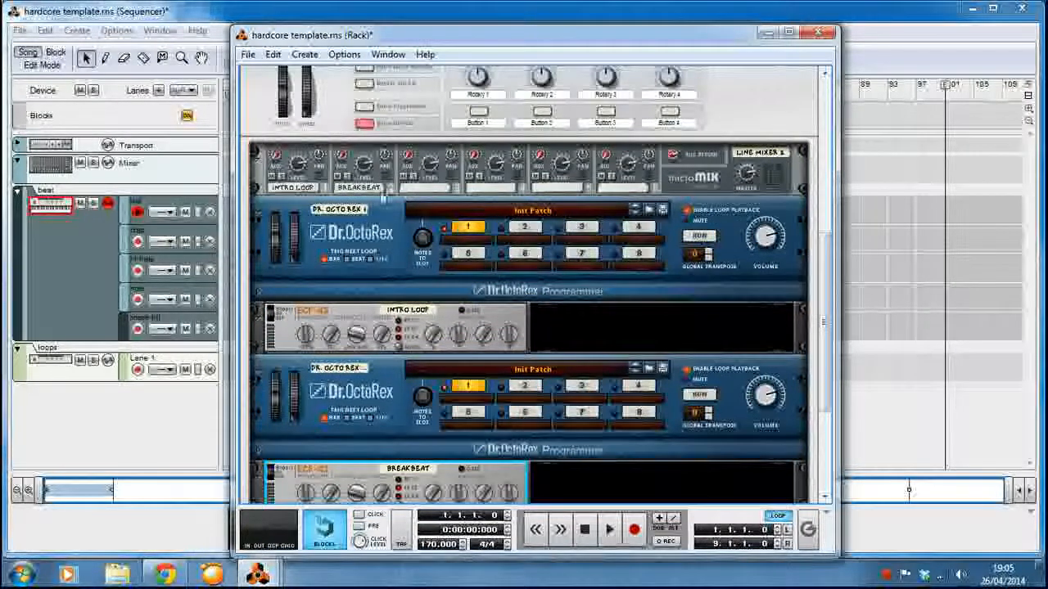
scroll(479, 327, up, 2)
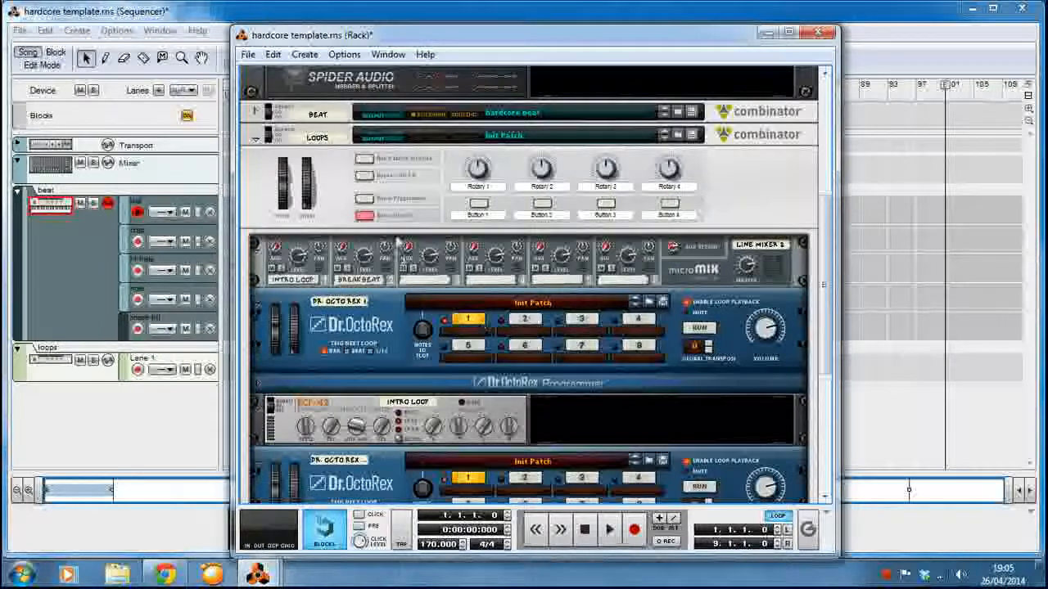
click(383, 211)
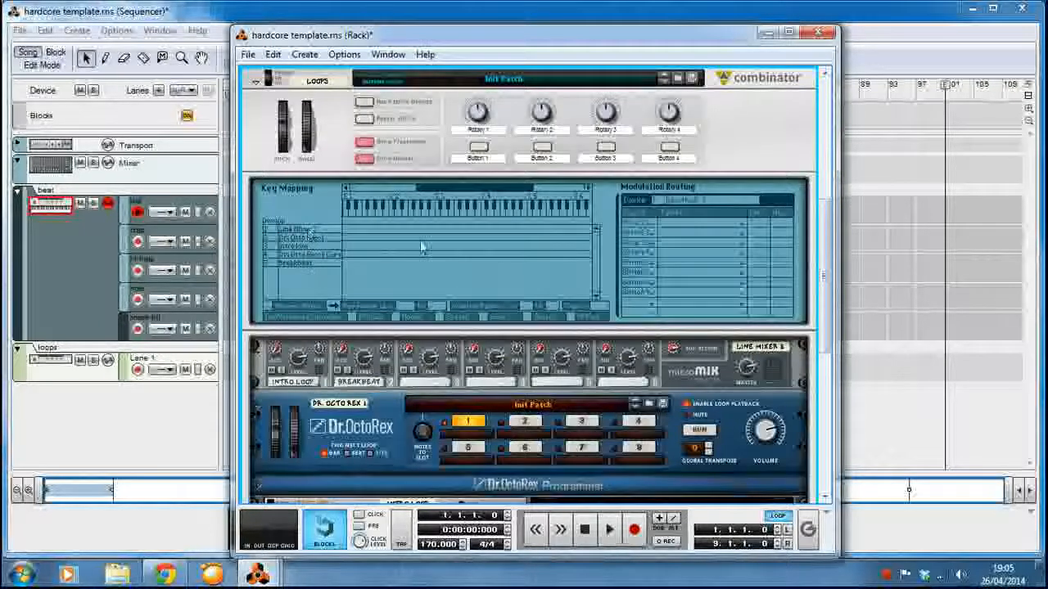
click(308, 230)
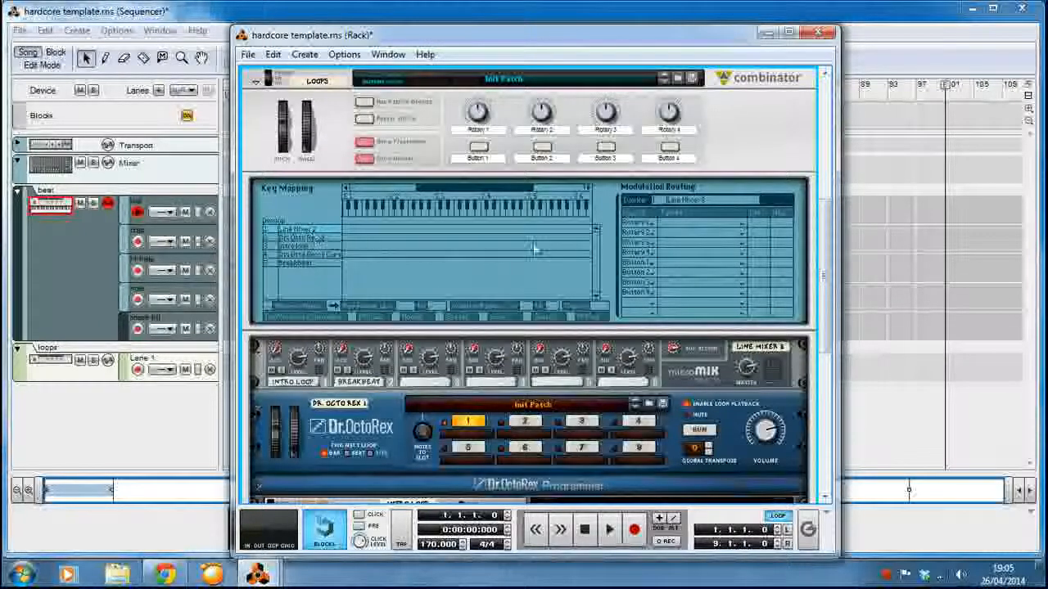
click(684, 263)
mouse_move(729, 359)
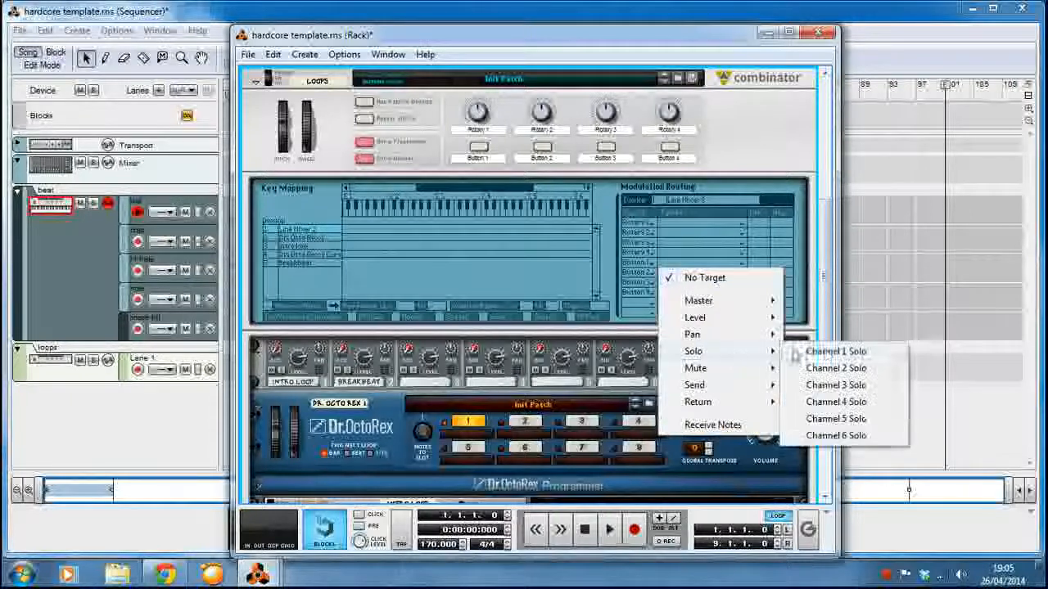
click(798, 352)
click(684, 273)
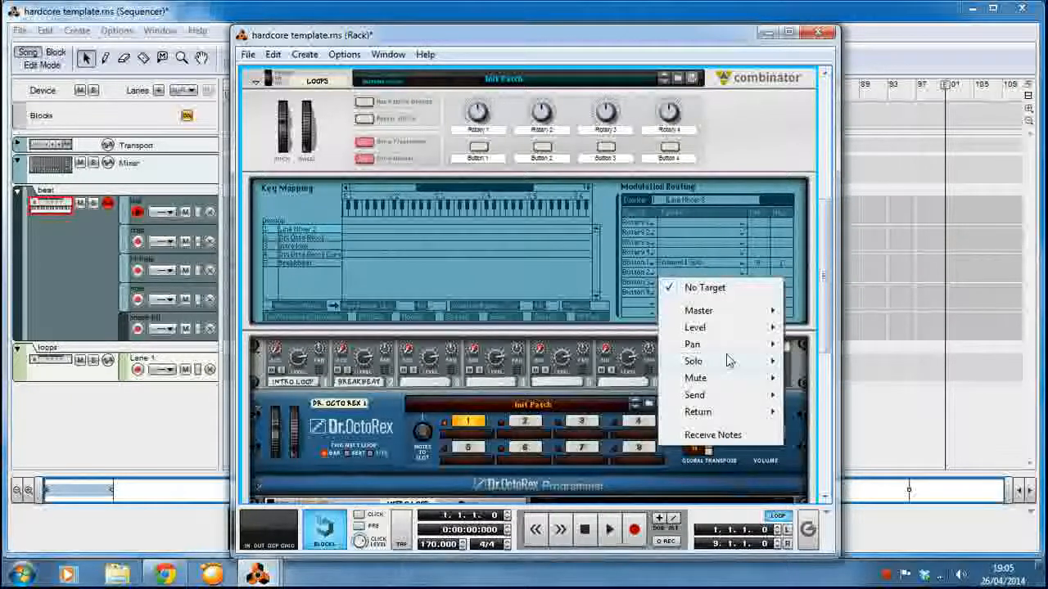
click(819, 377)
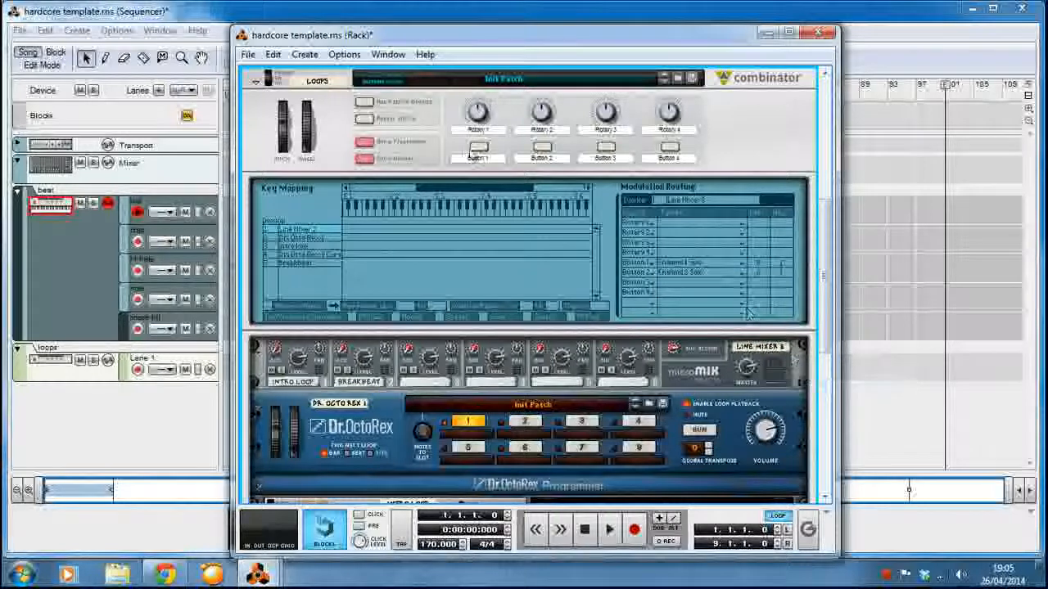
Turn on Button 1 and Button 2 of the loops Combinator and create an automation lane for each.
click(478, 147)
click(542, 148)
right_click(482, 150)
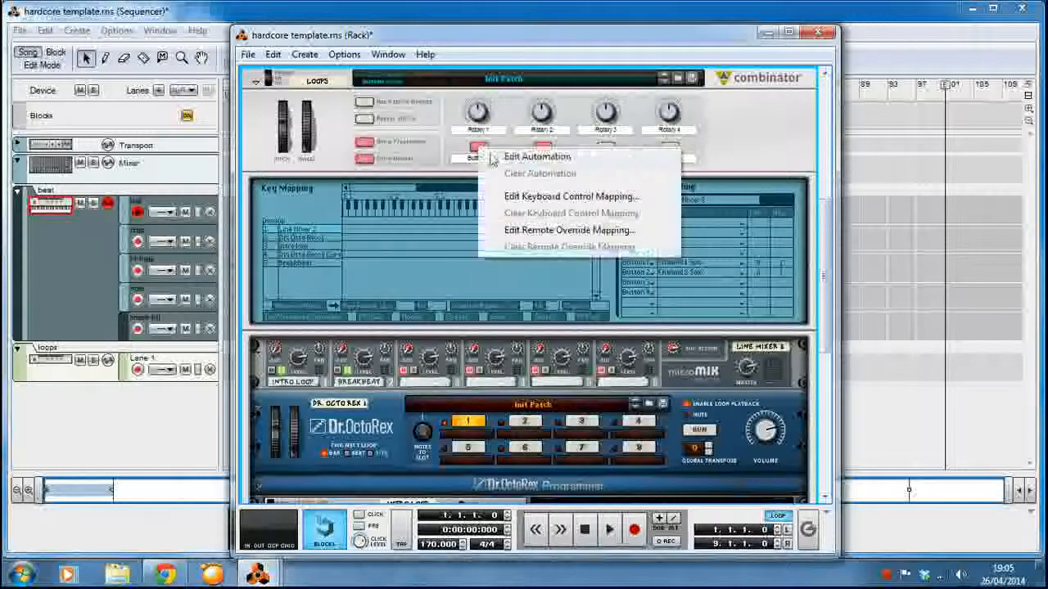
click(536, 156)
right_click(542, 149)
click(573, 156)
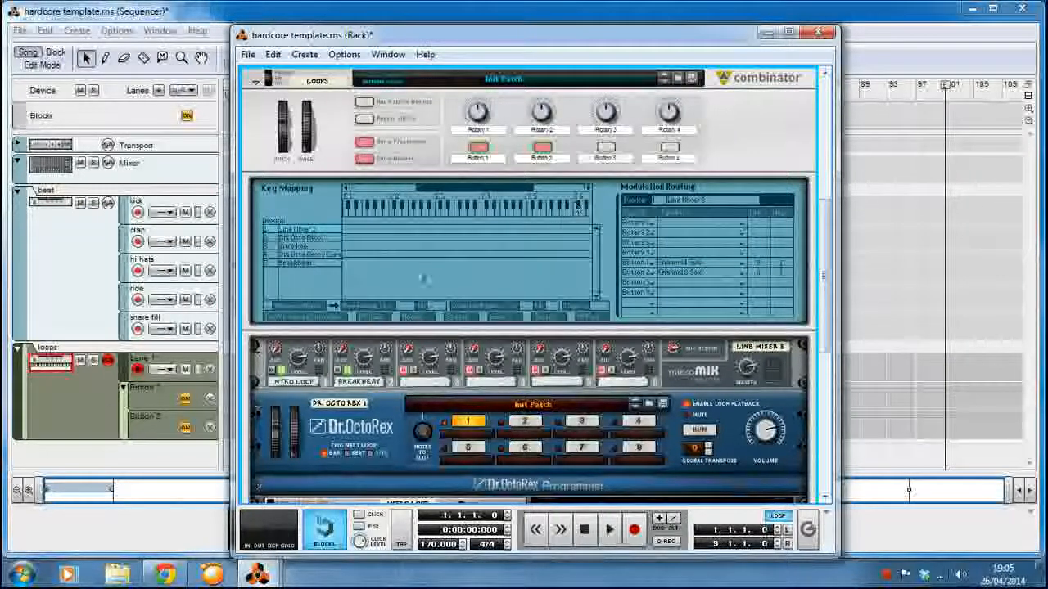
Route Rotary 1 to Frequency and Rotary 2 to Resonance on the intro loop filter.
click(317, 247)
click(661, 222)
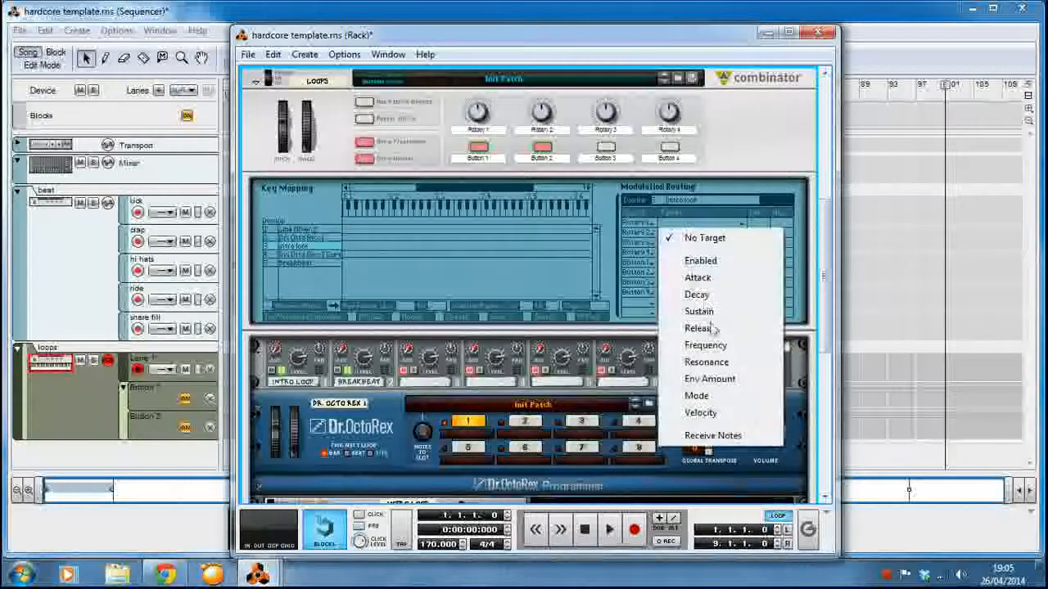
click(705, 345)
click(684, 234)
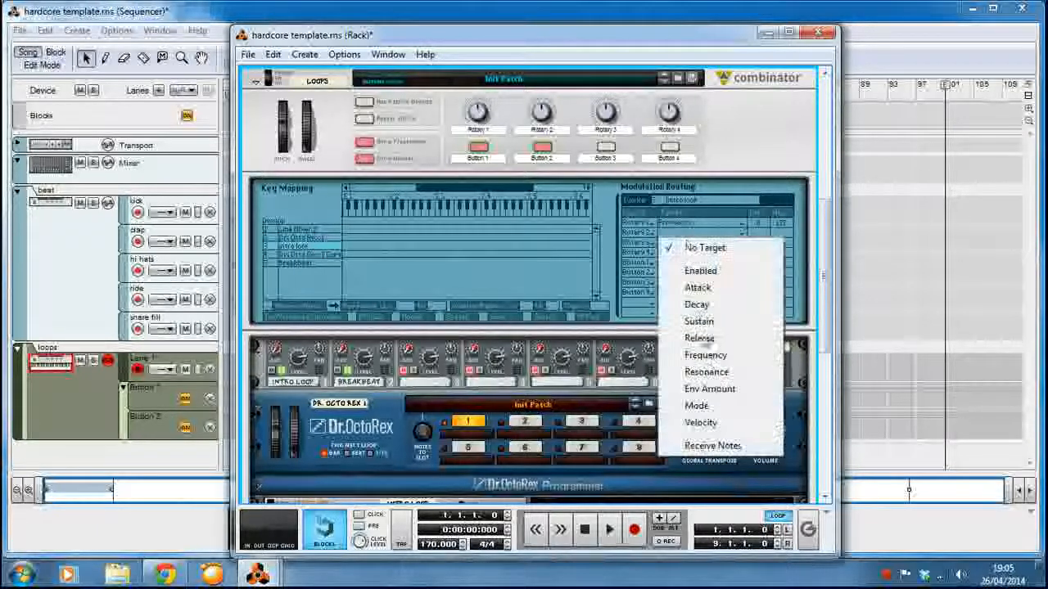
click(706, 372)
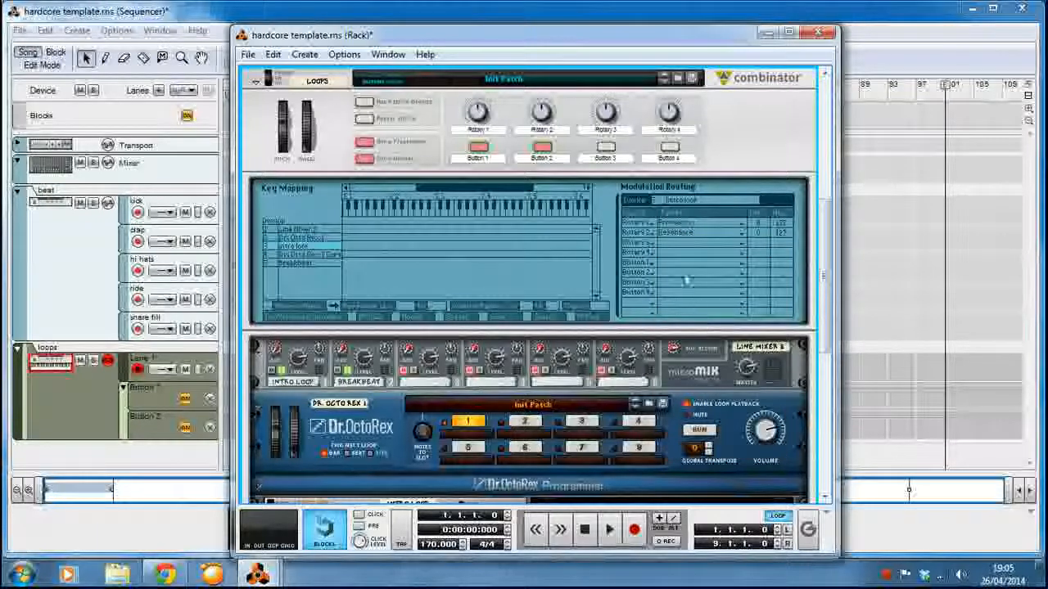
Route Rotary 3 to Frequency and Rotary 4 to Resonance on the breakbeat filter in the loops Combinator's modulation routing.
click(315, 263)
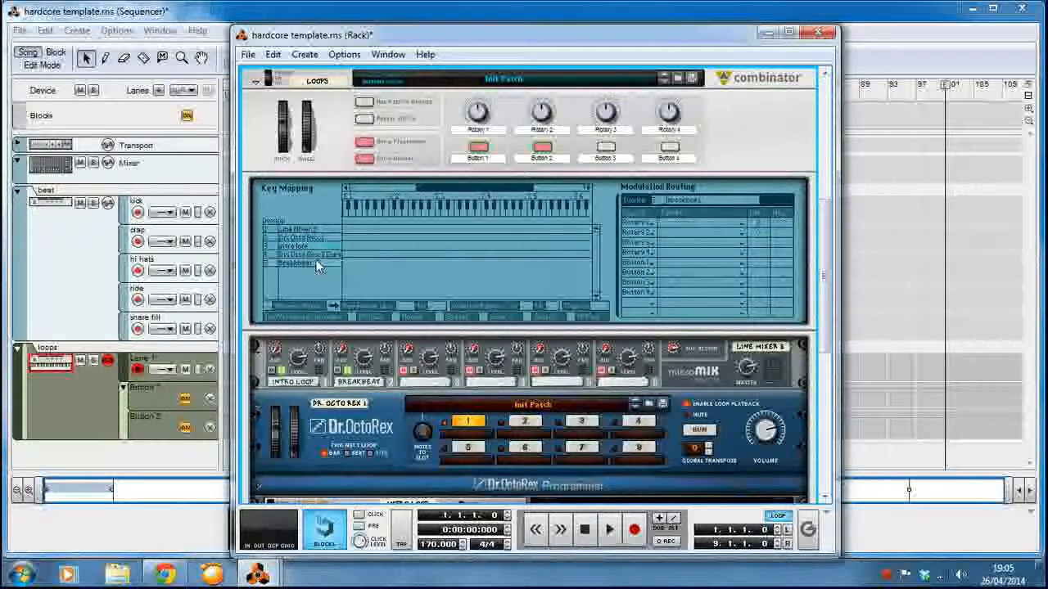
click(671, 252)
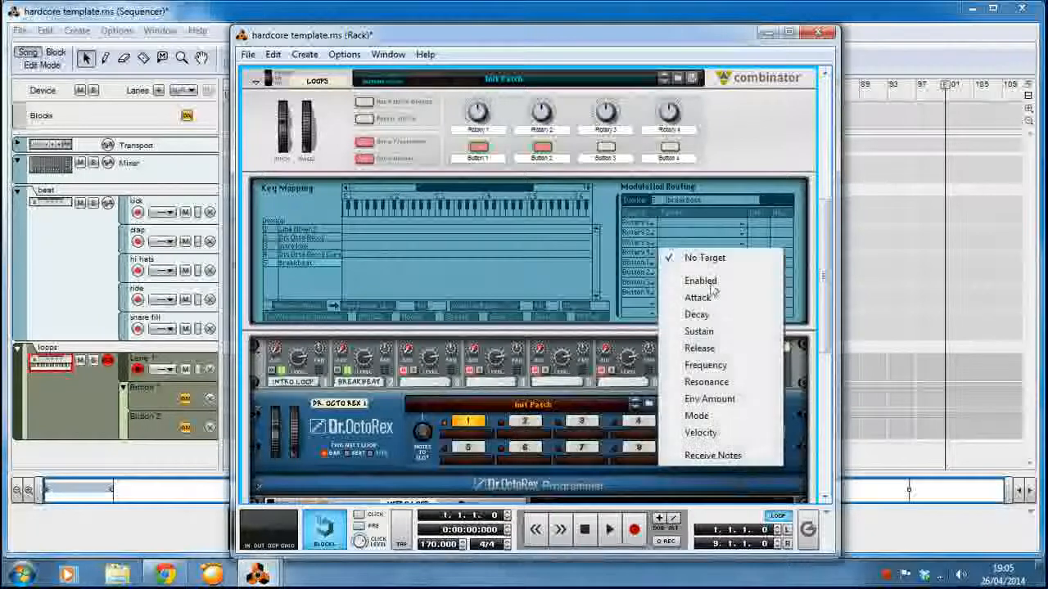
click(645, 246)
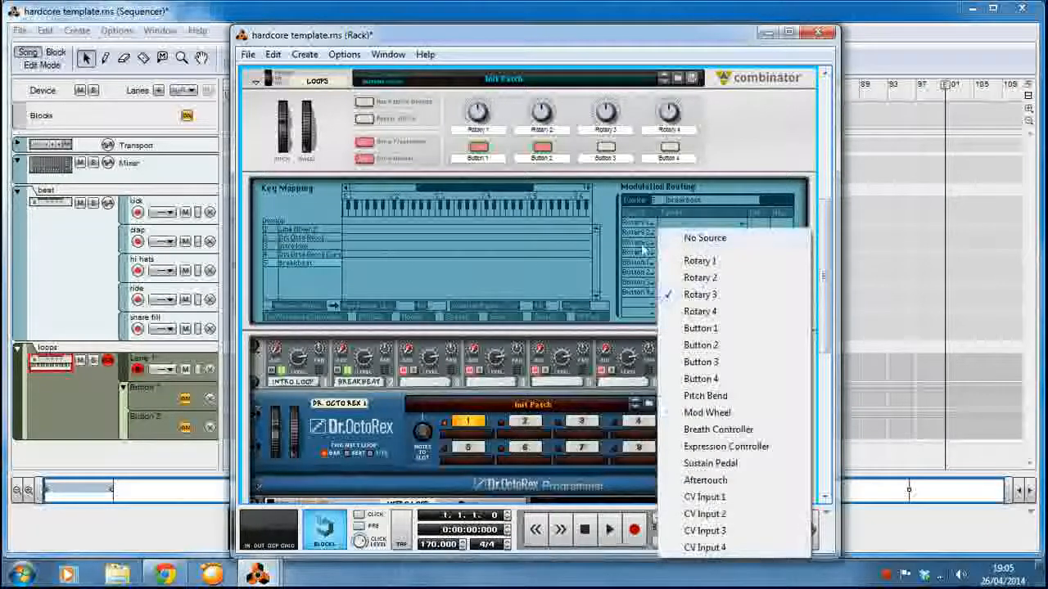
click(740, 157)
click(680, 250)
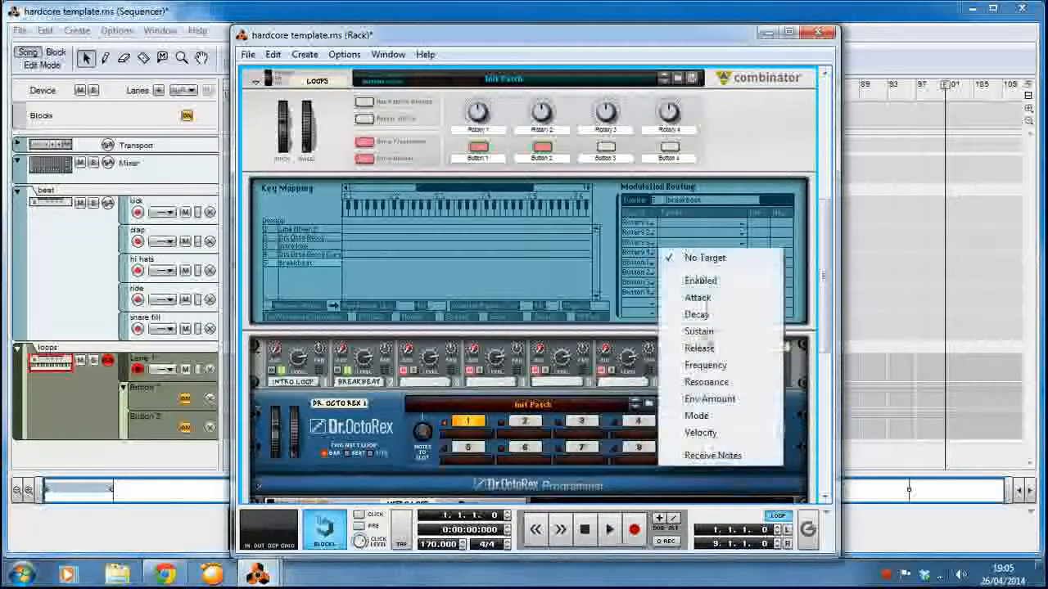
click(734, 371)
click(676, 245)
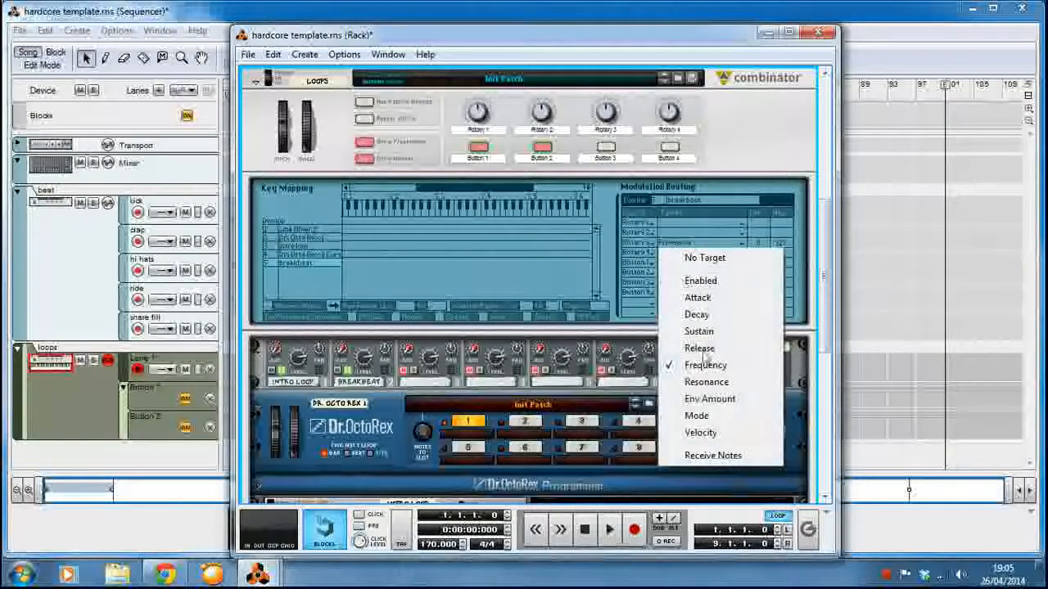
click(745, 177)
click(694, 254)
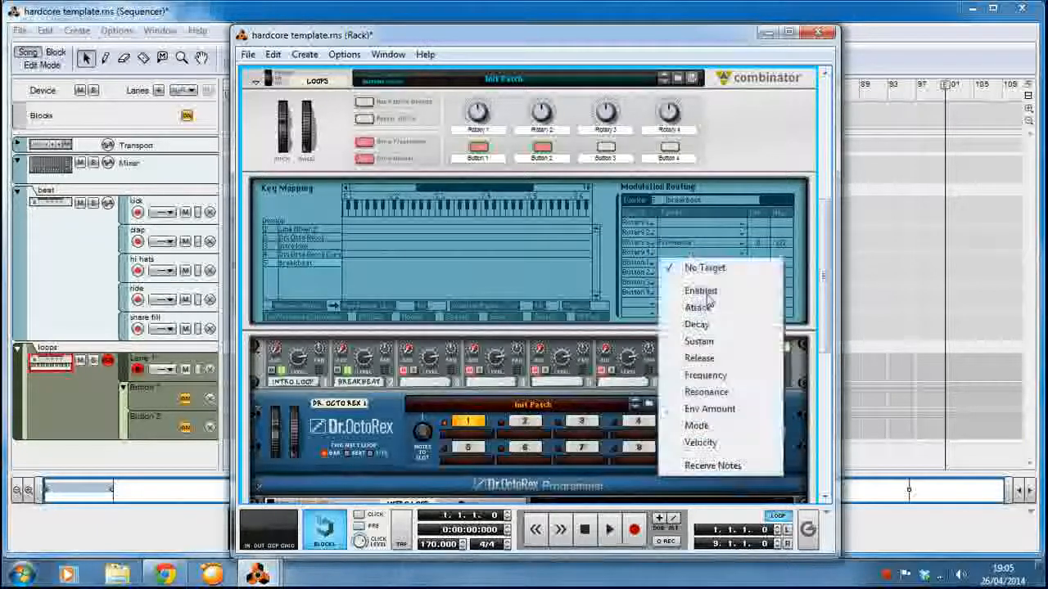
click(712, 392)
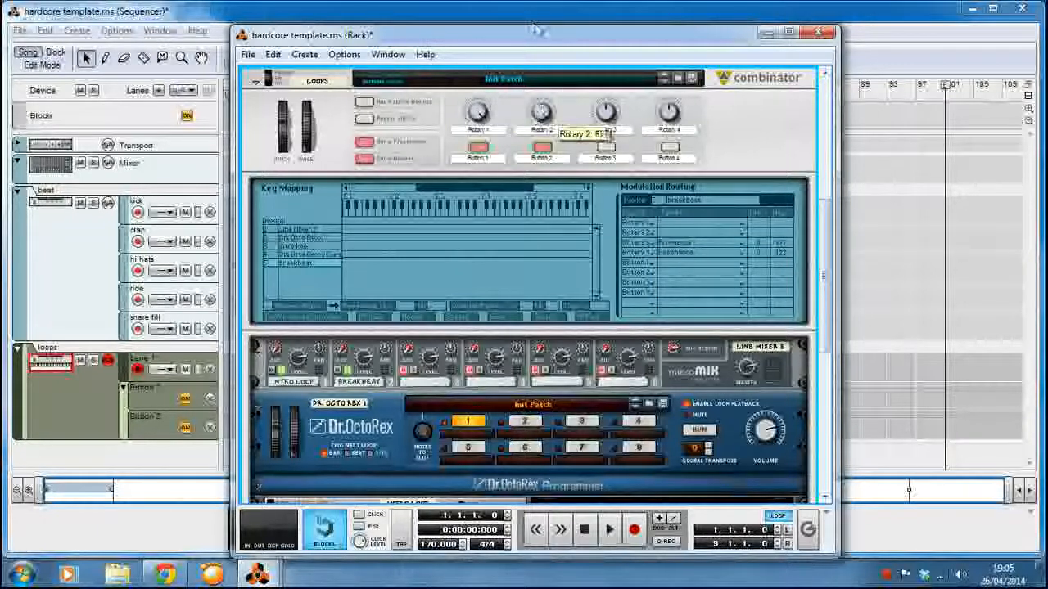
Create an automation lane for each of the four rotaries of the loops Combinator.
right_click(483, 104)
click(539, 117)
right_click(540, 115)
click(578, 123)
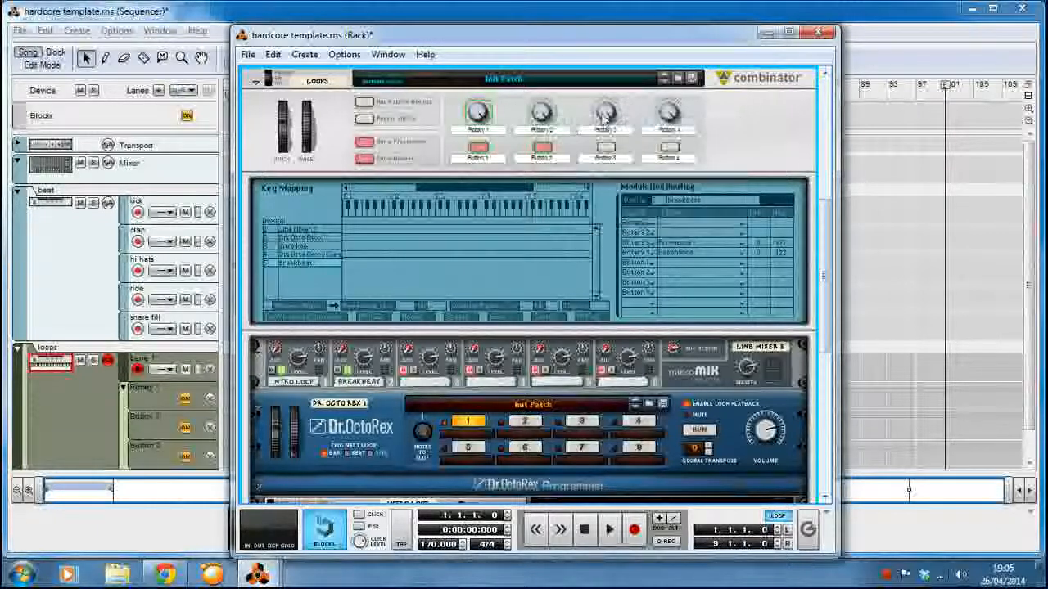
right_click(606, 113)
click(643, 123)
right_click(673, 117)
click(675, 121)
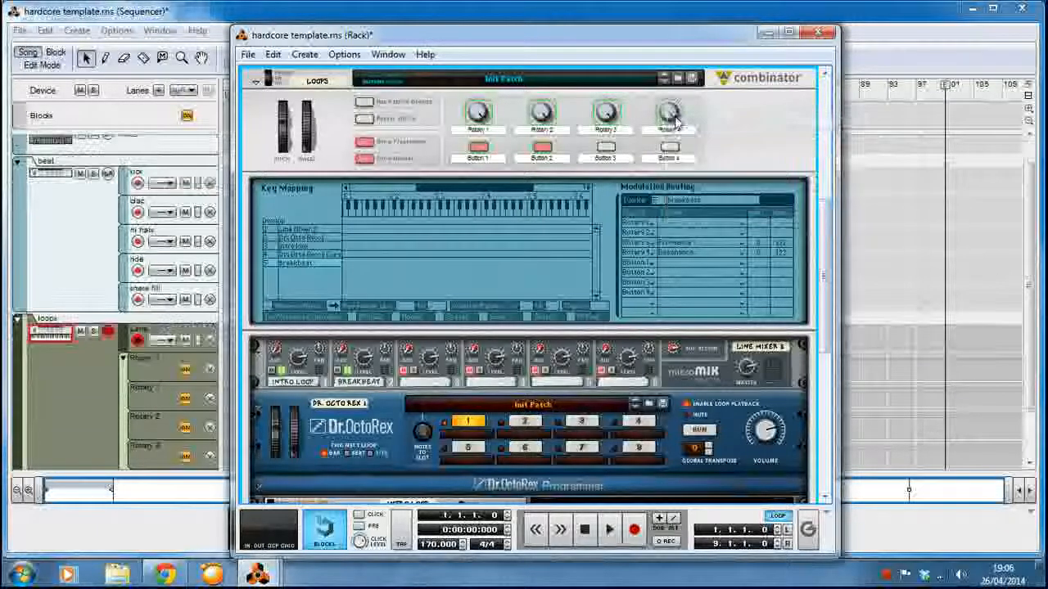
Rename the loops Combinator's Rotary 1 to "in freq" and Rotary 2 to "in res".
double_click(493, 129)
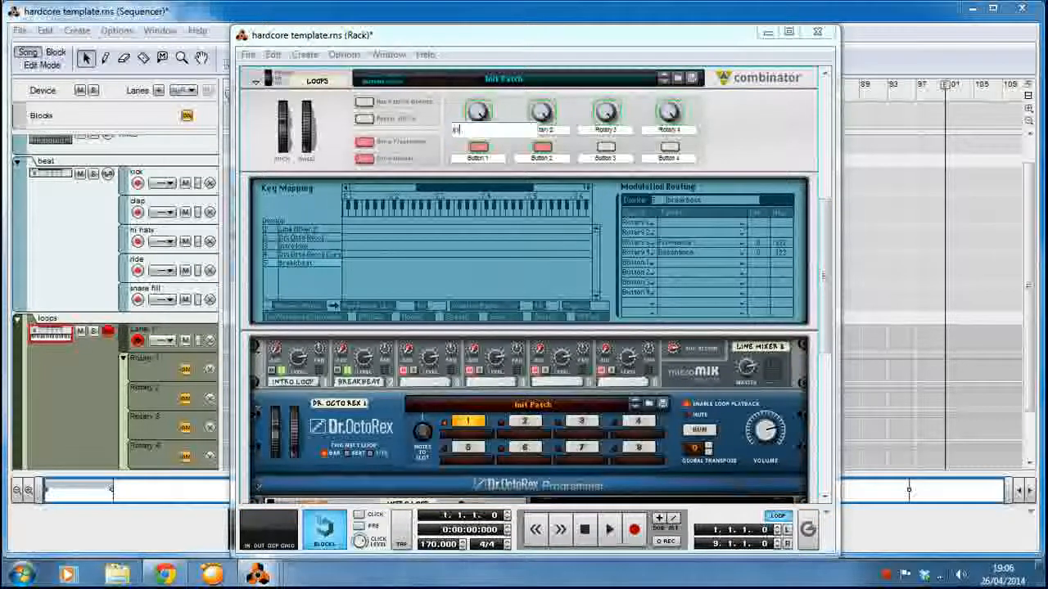
text(in freq)
double_click(532, 130)
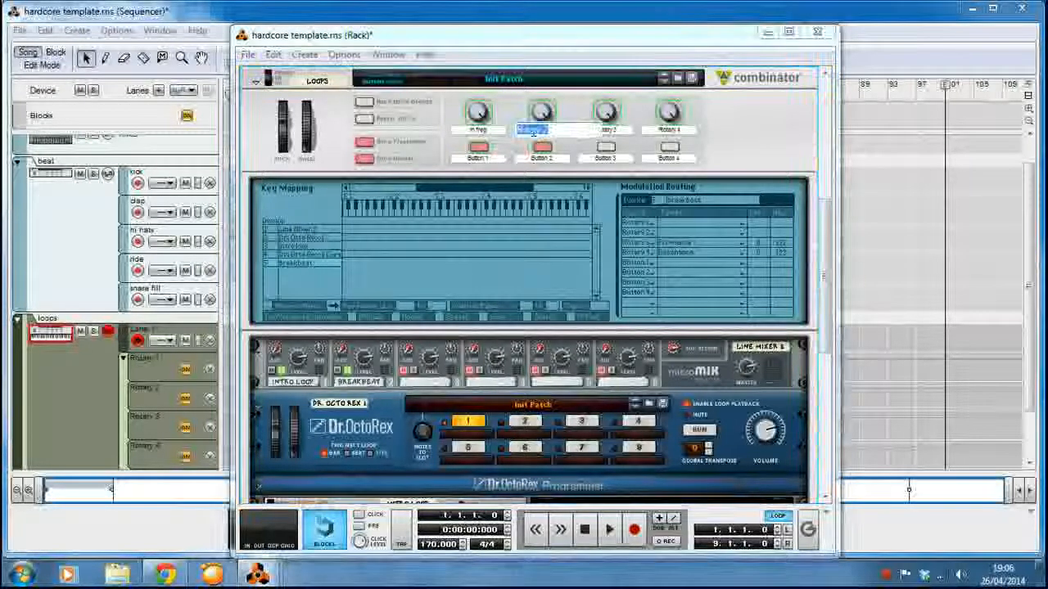
text(in res)
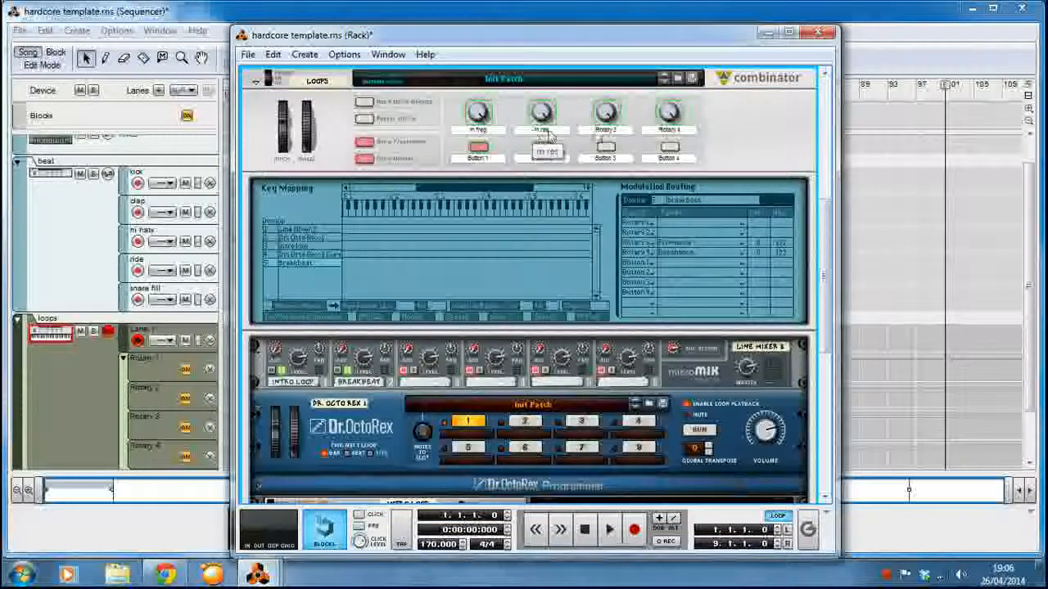
Rename the loops Combinator's Rotary 3 to "bb freq" and Rotary 4 to "bb res".
double_click(602, 130)
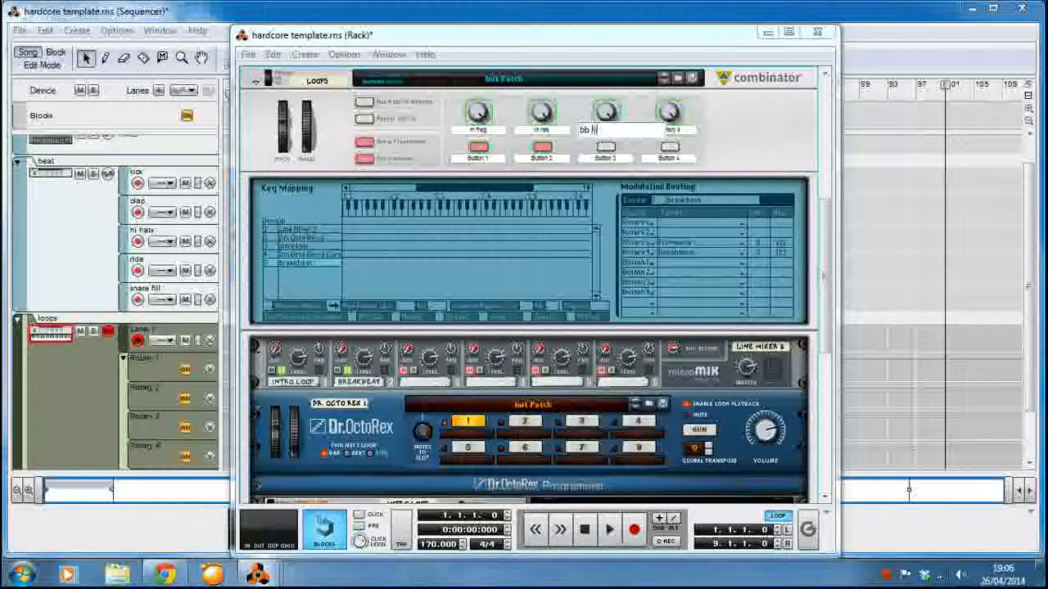
key(Return)
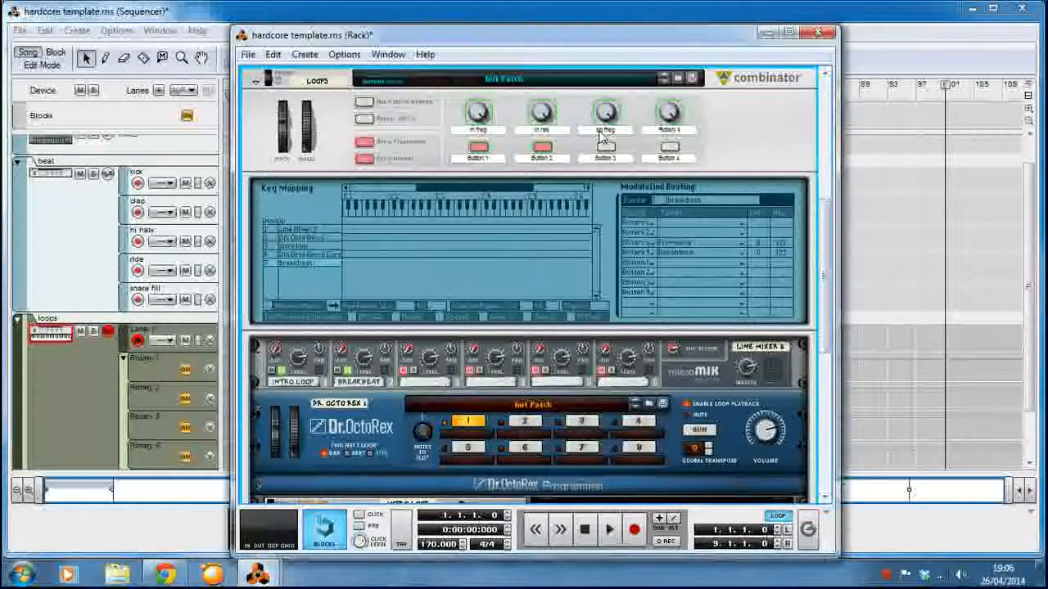
double_click(678, 130)
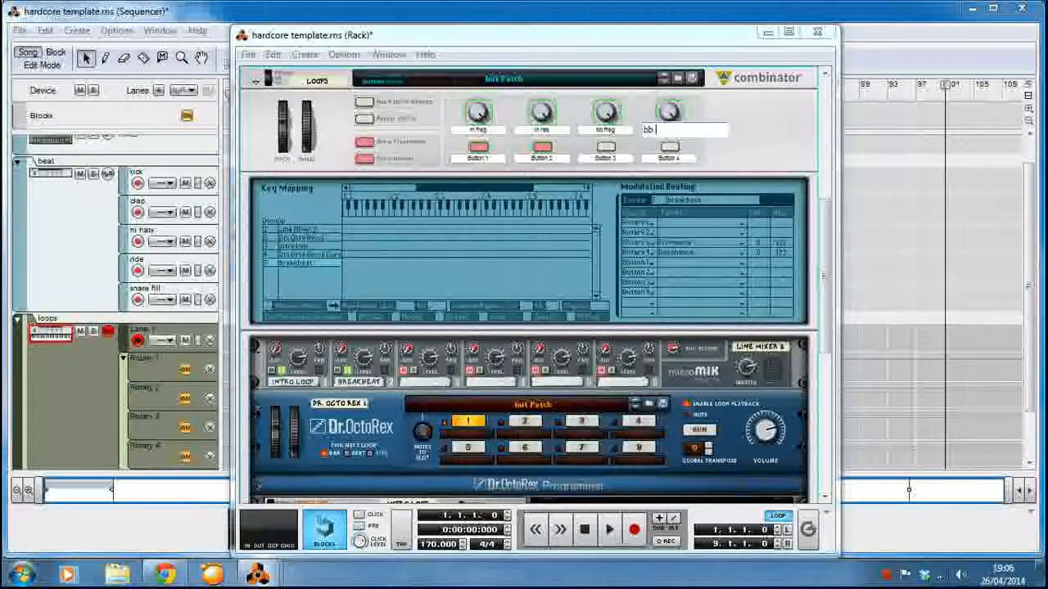
text(bb res)
key(Return)
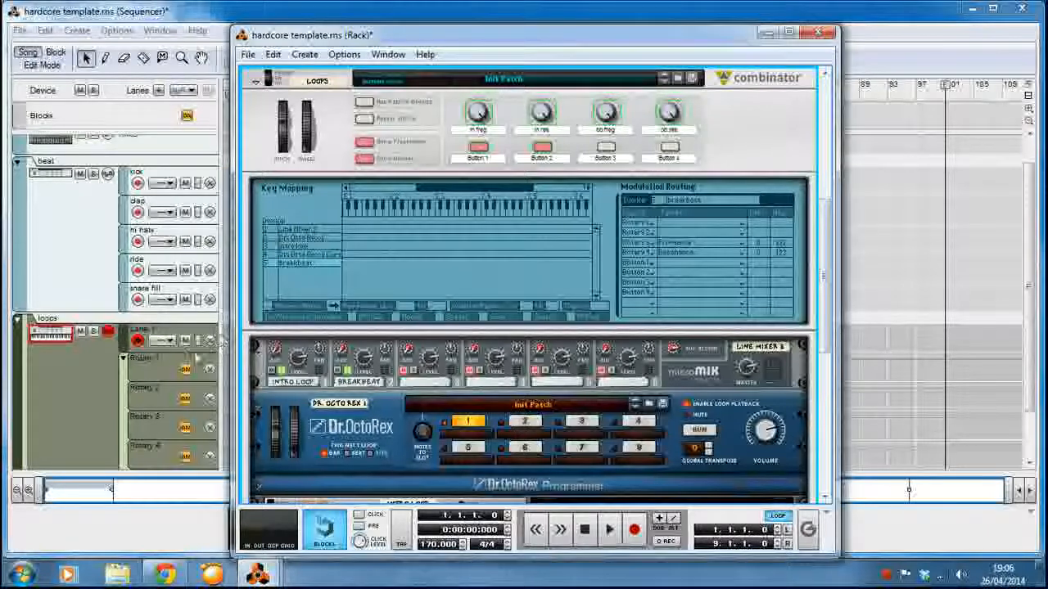
Add a second note lane to the loops track in the sequencer and name it "intro loop".
click(110, 368)
scroll(146, 351, down, 2)
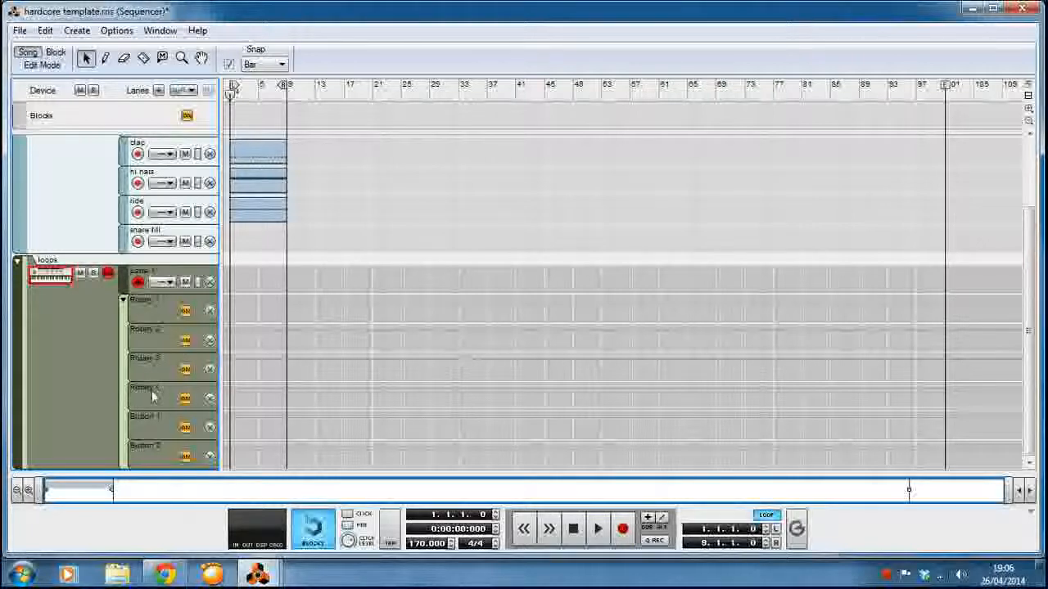
right_click(122, 329)
click(225, 398)
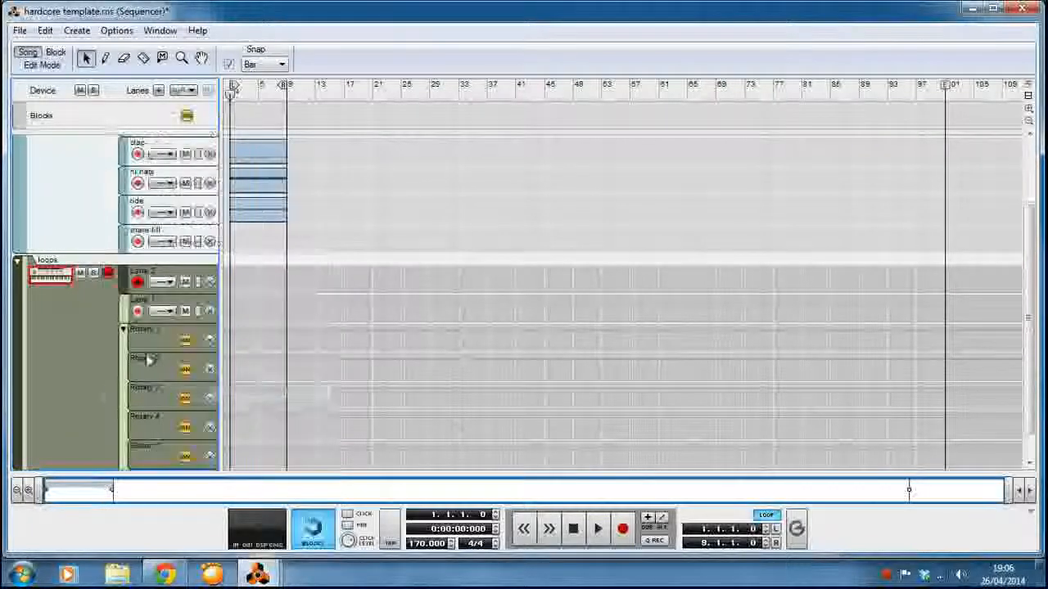
double_click(149, 272)
text(in)
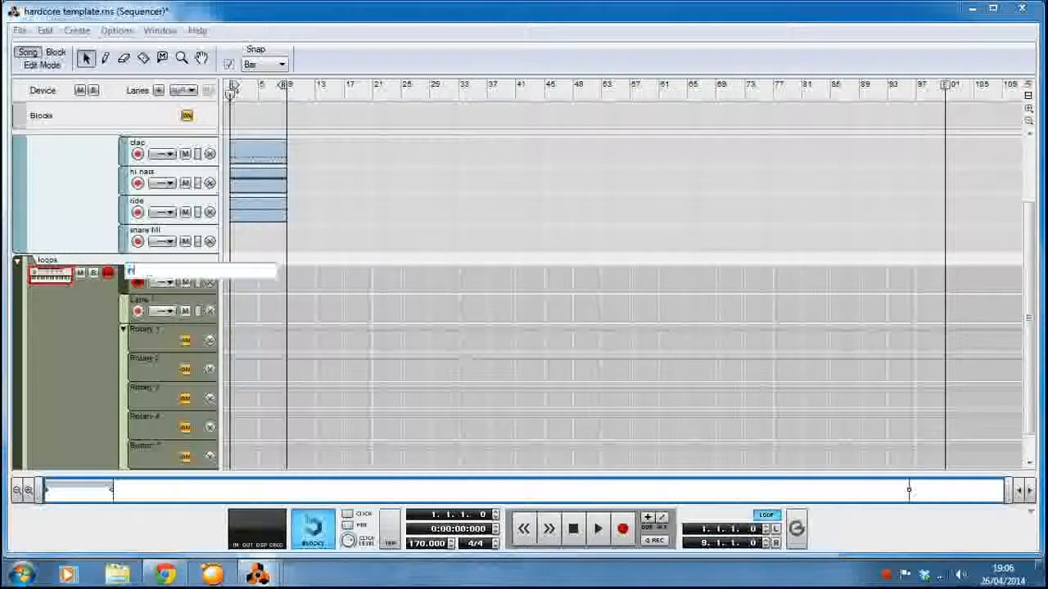
text(tro loop)
key(Return)
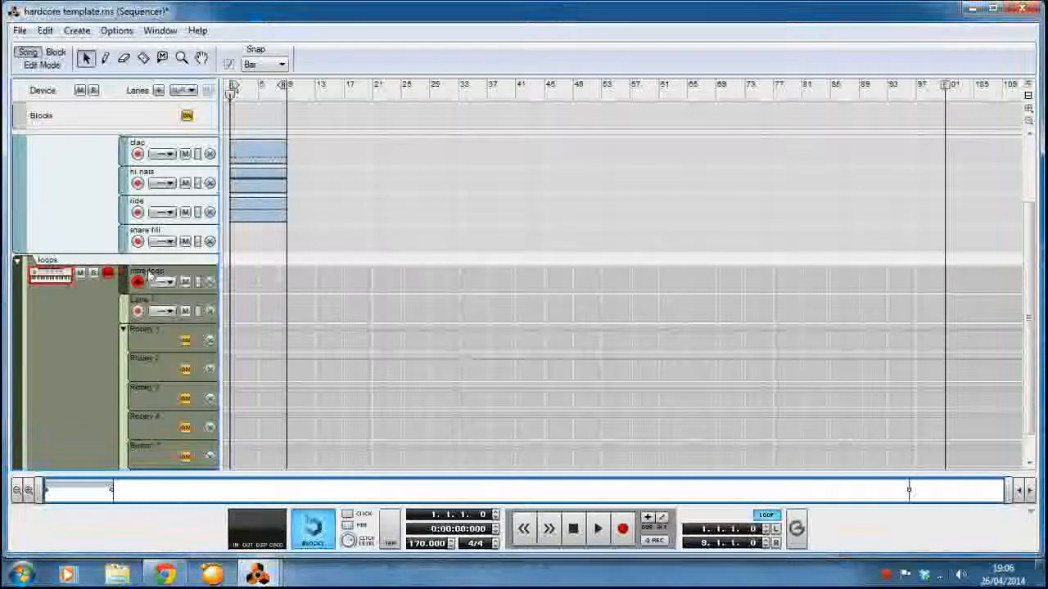
Rename the loops track's original note lane, Lane 1, to "breakbeat".
double_click(148, 299)
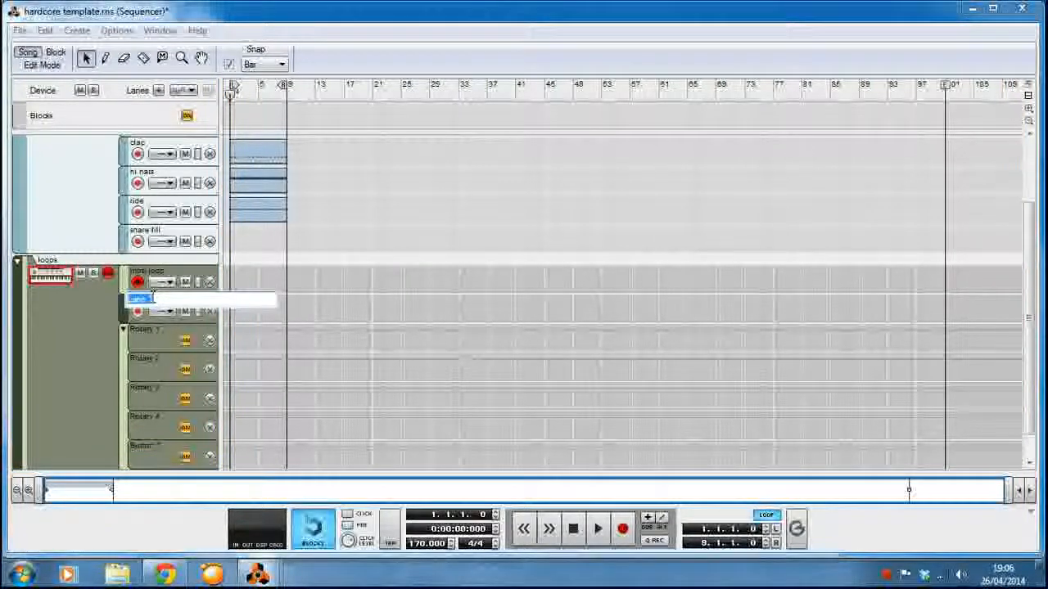
text(breakbeat)
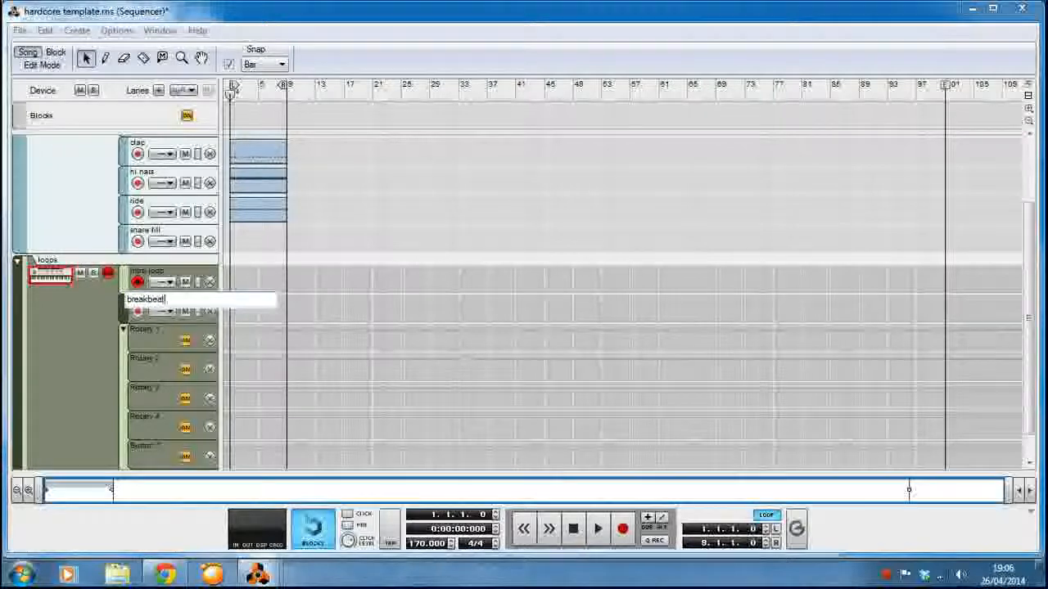
key(Return)
scroll(237, 282, down, 1)
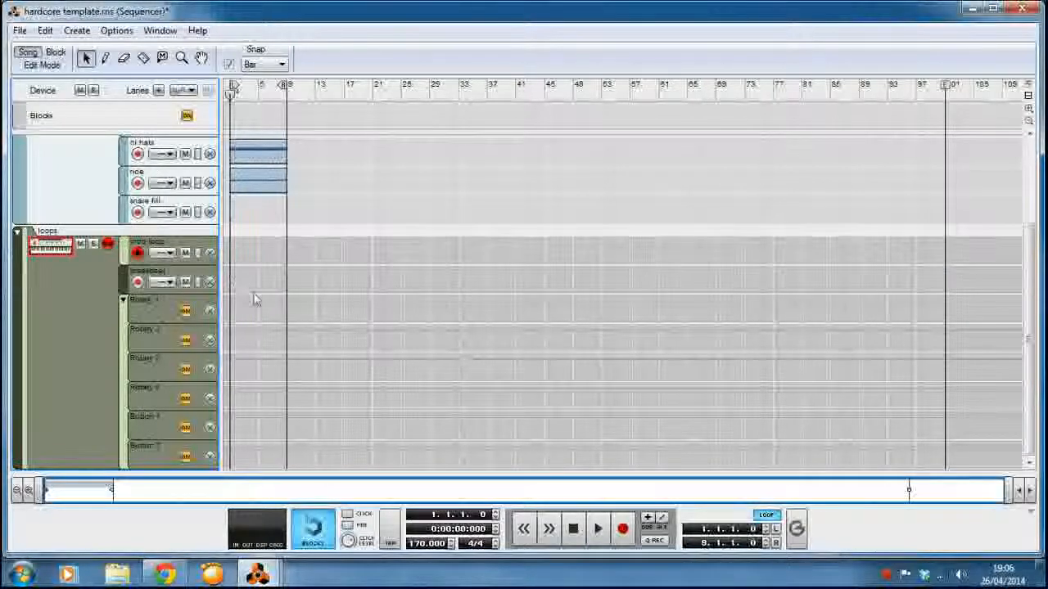
Review the loops Combinator's controls, modulation routing and Dr. Octo Rex devices in the rack.
mouse_move(257, 574)
click(351, 483)
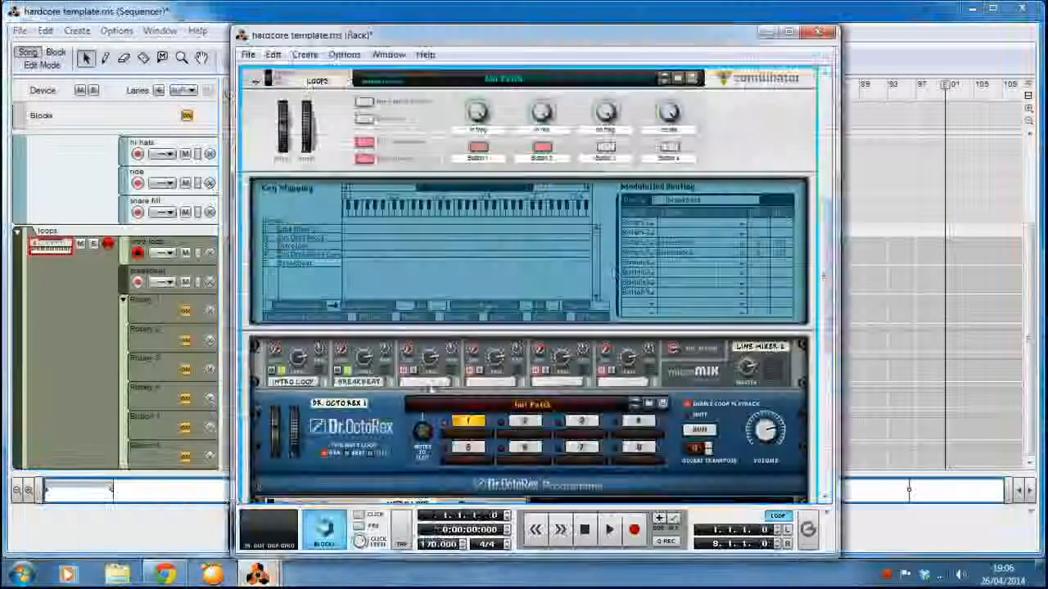
scroll(488, 364, down, 3)
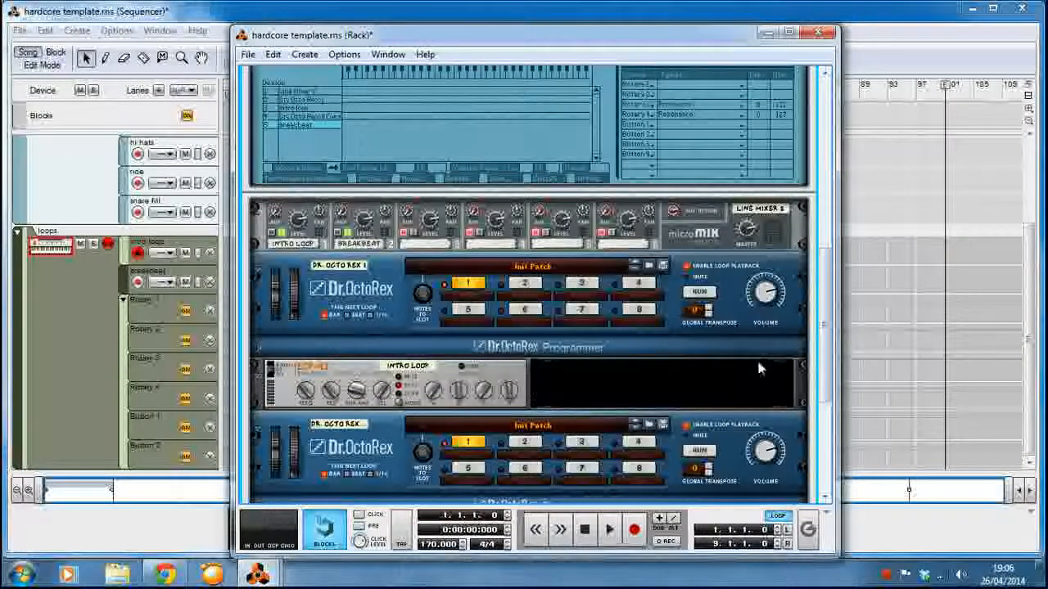
scroll(588, 227, up, 5)
scroll(567, 332, down, 3)
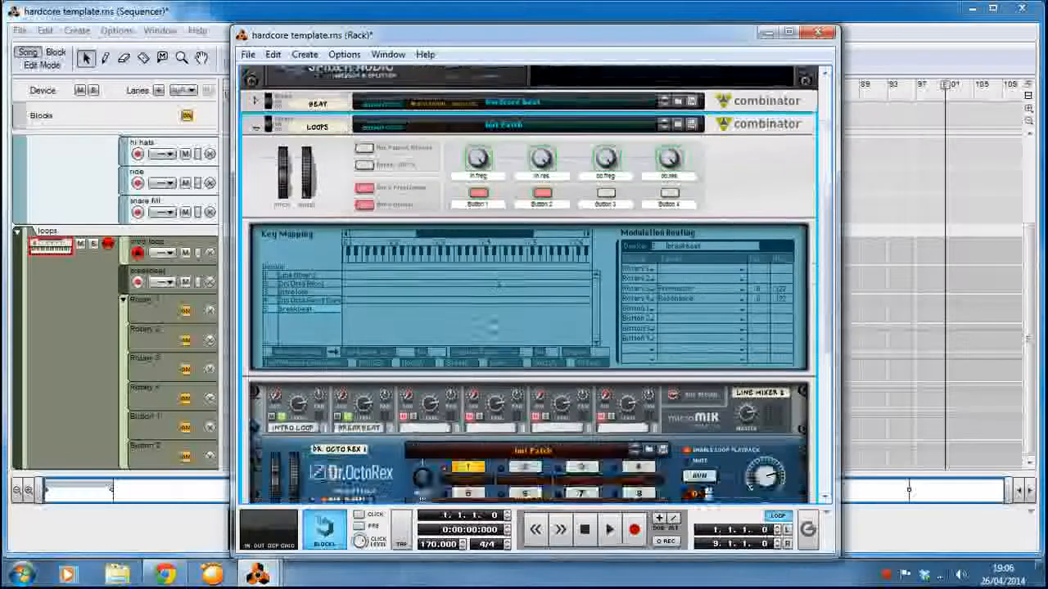
scroll(568, 332, up, 3)
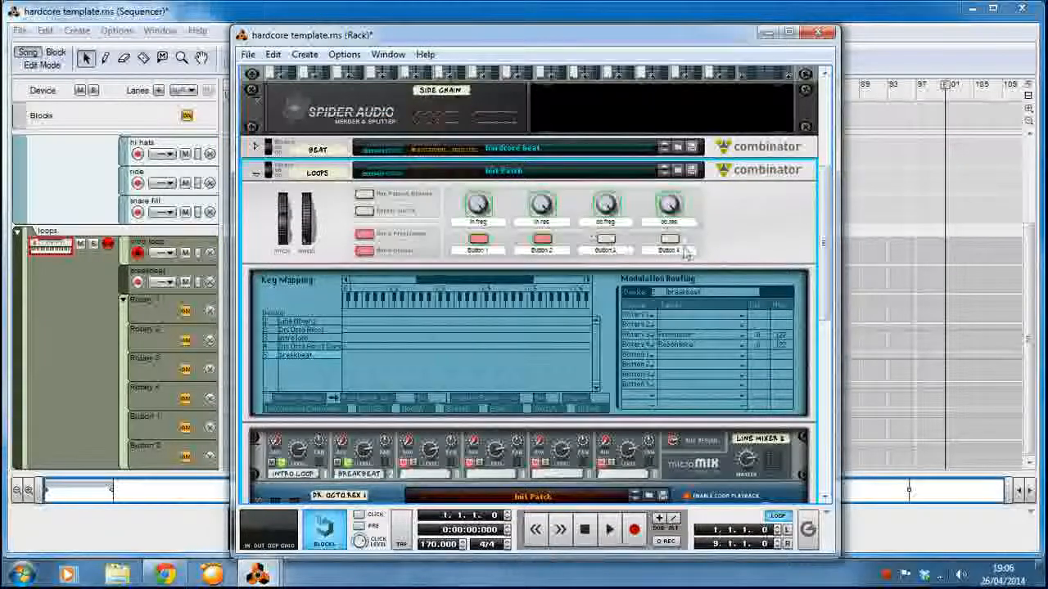
scroll(390, 336, down, 3)
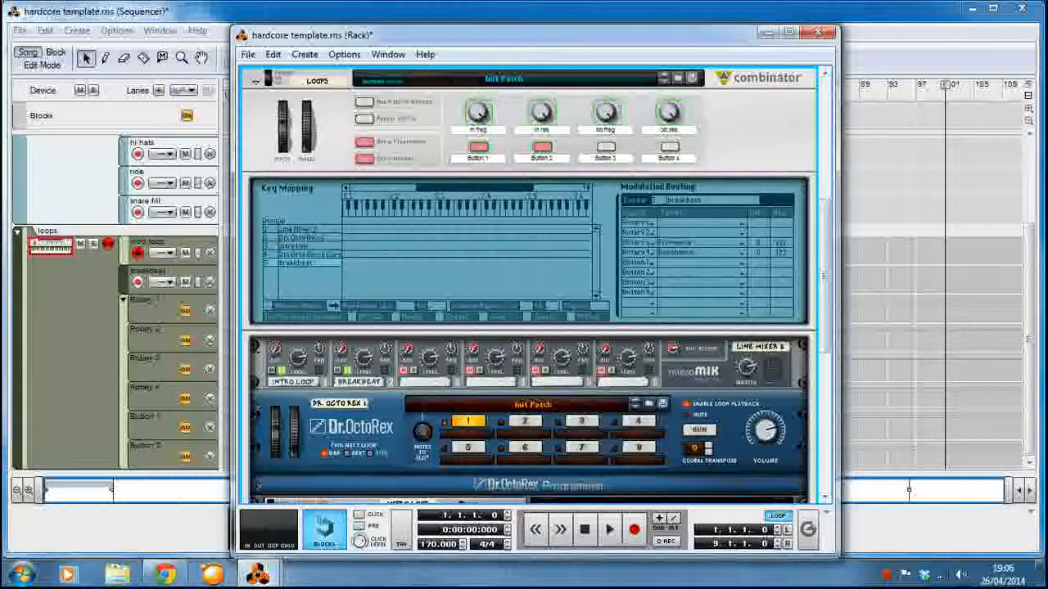
Draw 8-bar automation clips starting at bar 1 on the loops track's Button 1, Button 2, Rotary 1 and Rotary 2 lanes.
click(132, 333)
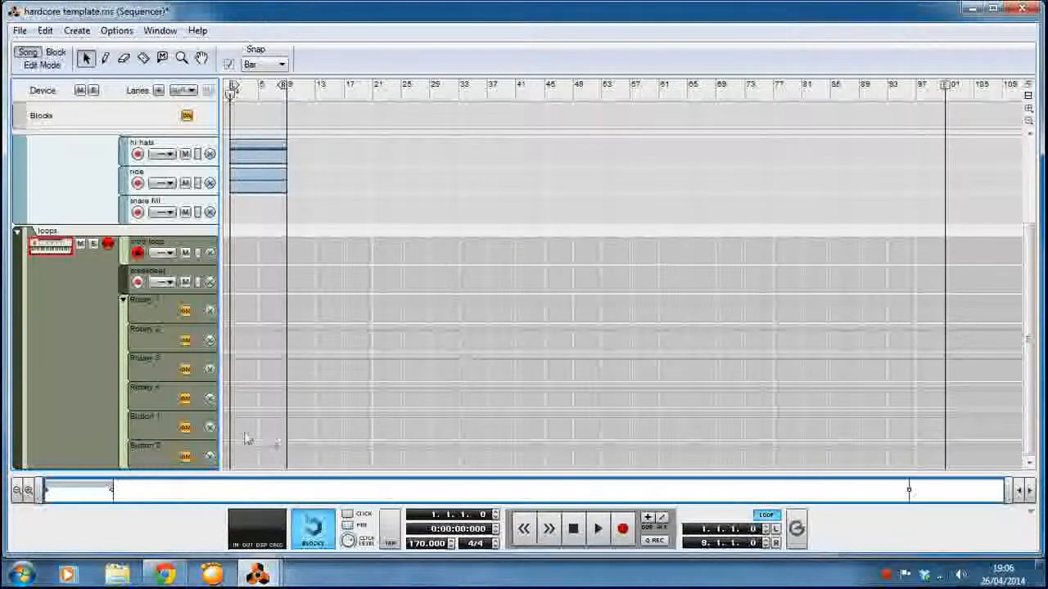
click(105, 57)
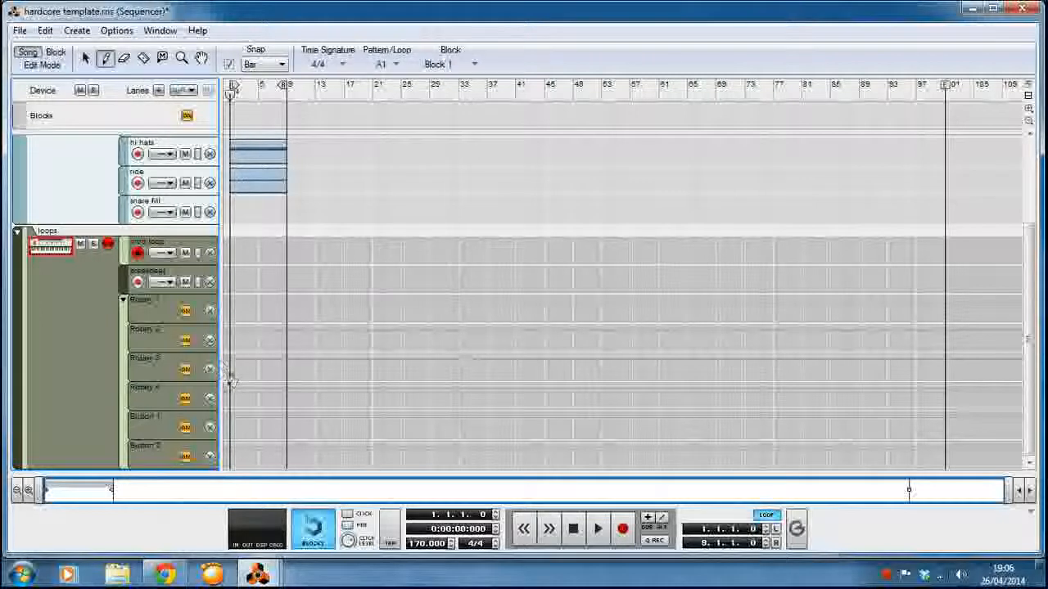
drag(232, 415, 284, 422)
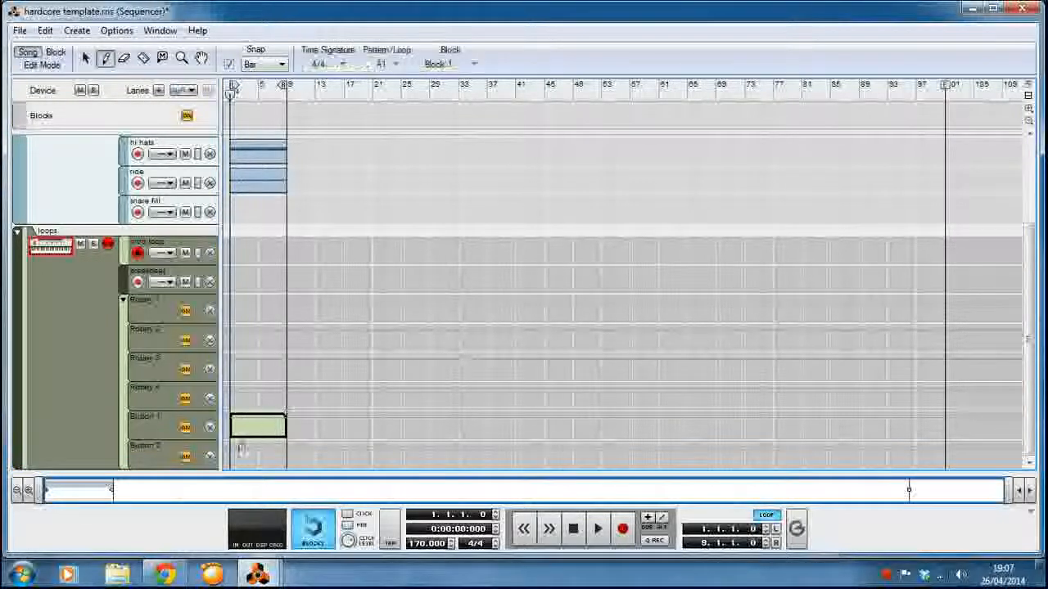
drag(233, 451, 286, 450)
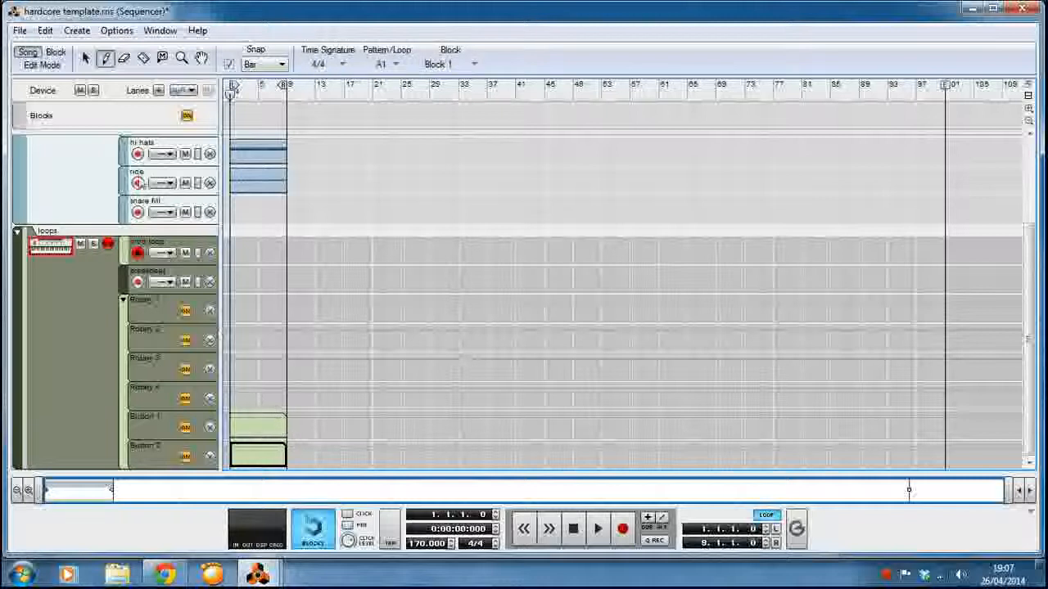
drag(235, 301, 286, 305)
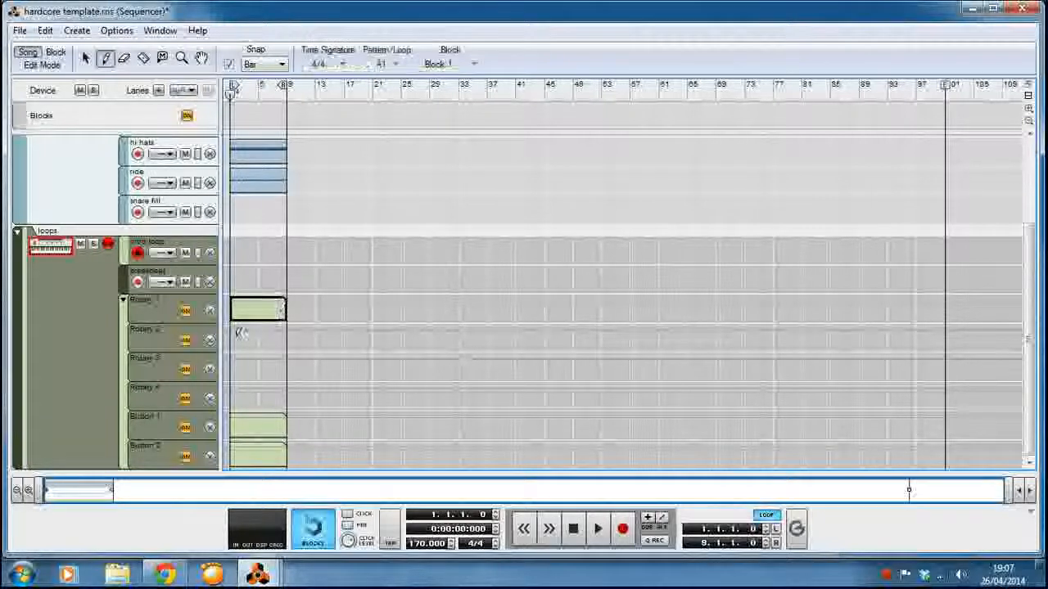
drag(237, 329, 287, 333)
key(q)
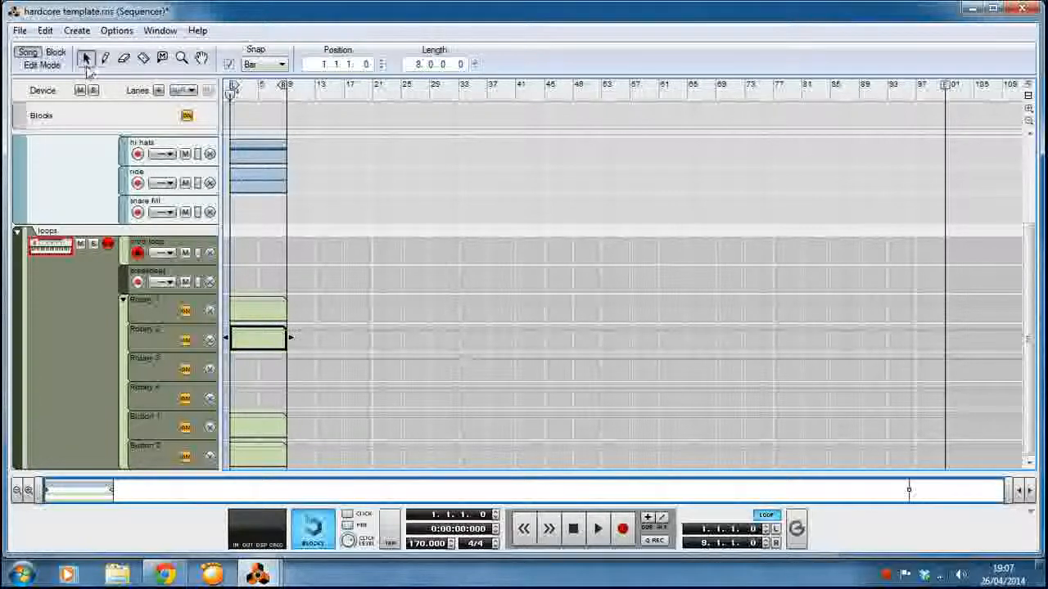
click(334, 256)
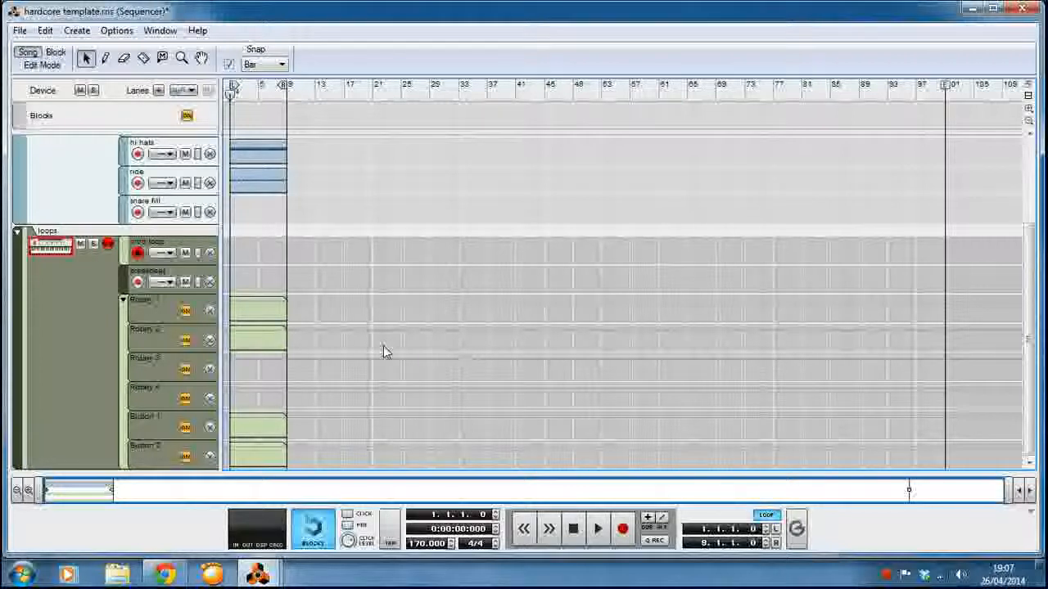
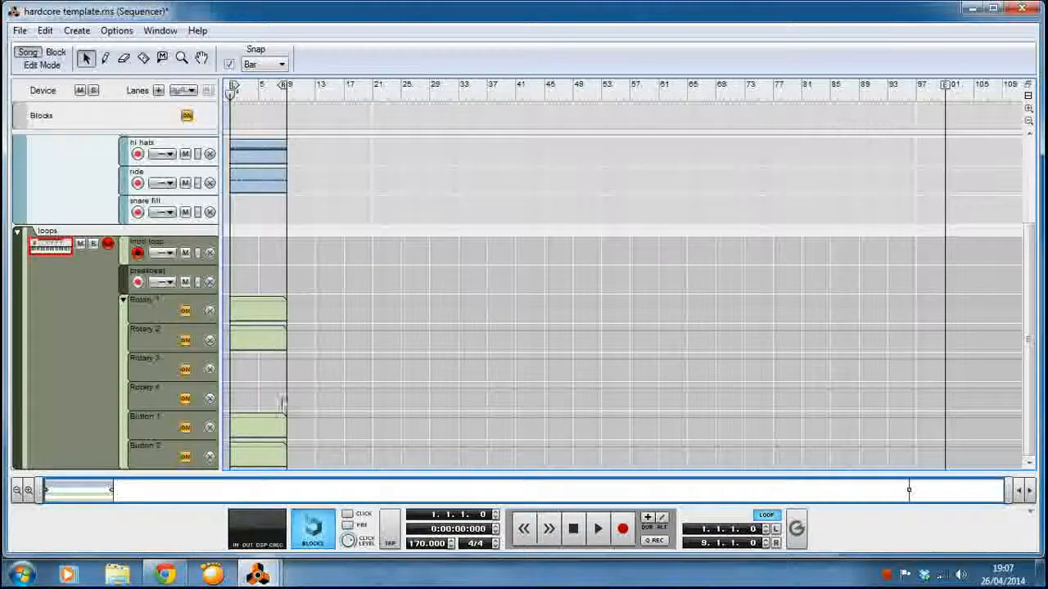
Load the drum loop BnS_170_CKIT9_2_drums.rx2 from the REX2 - TRANCE AND HARDCORE refill's DRUMS LOOPS - 170 folder into Dr. Octo Rex 1.
click(246, 573)
scroll(278, 358, down, 3)
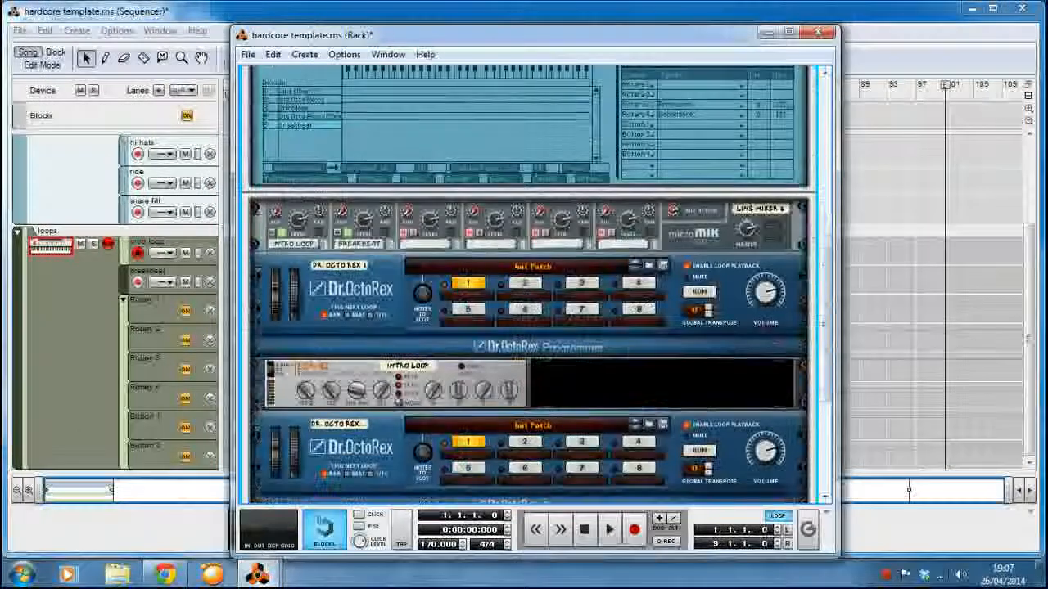
click(259, 352)
click(301, 364)
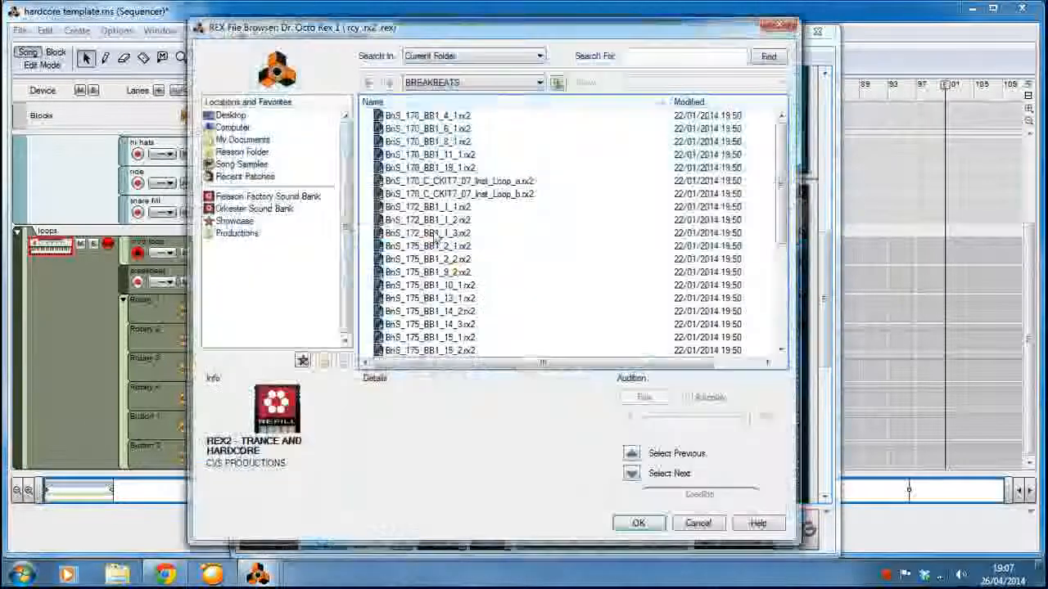
click(264, 236)
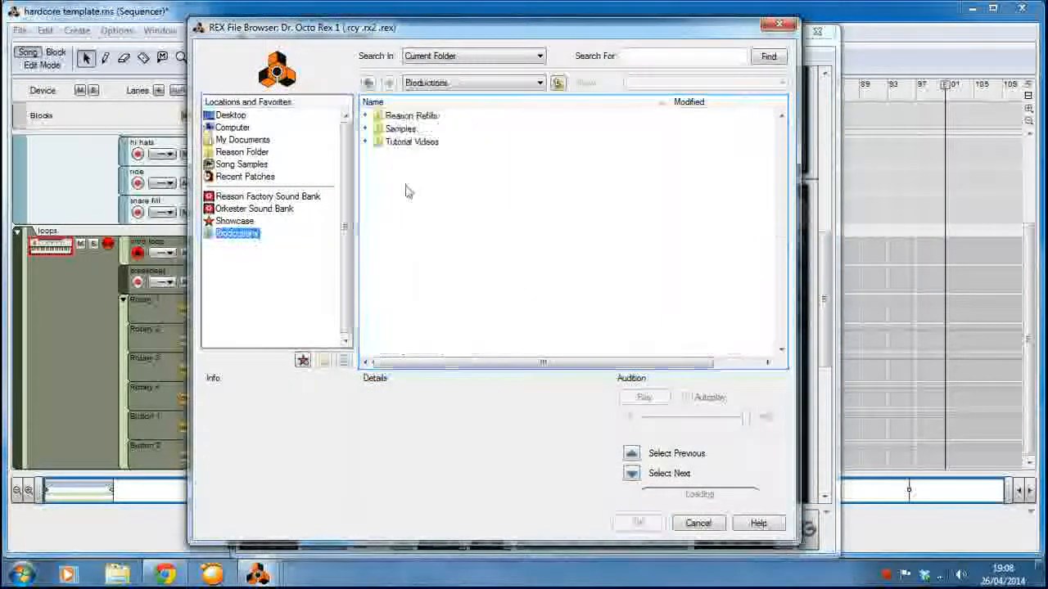
double_click(410, 129)
double_click(412, 221)
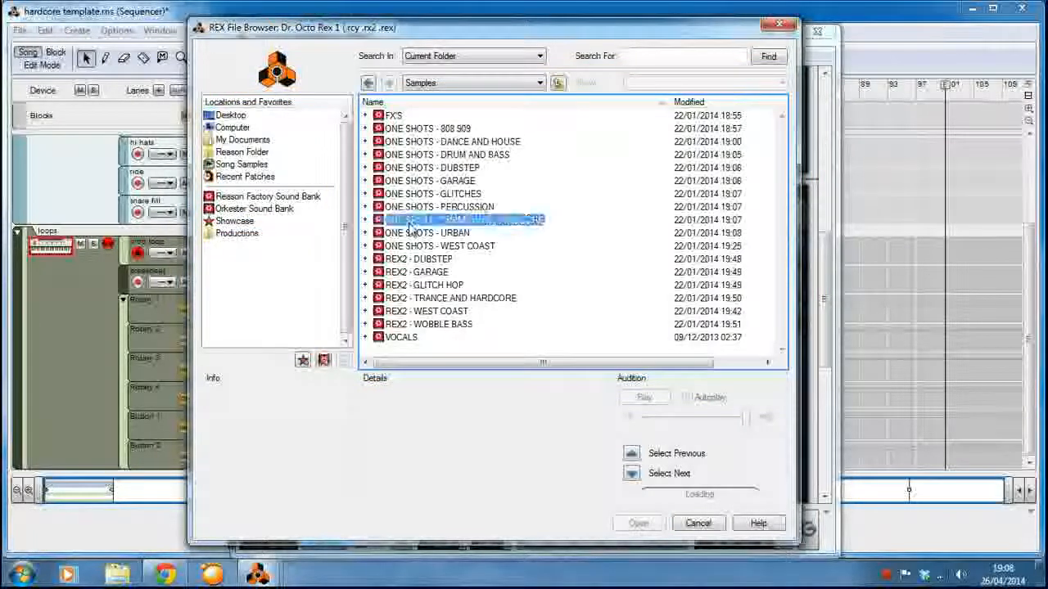
click(367, 83)
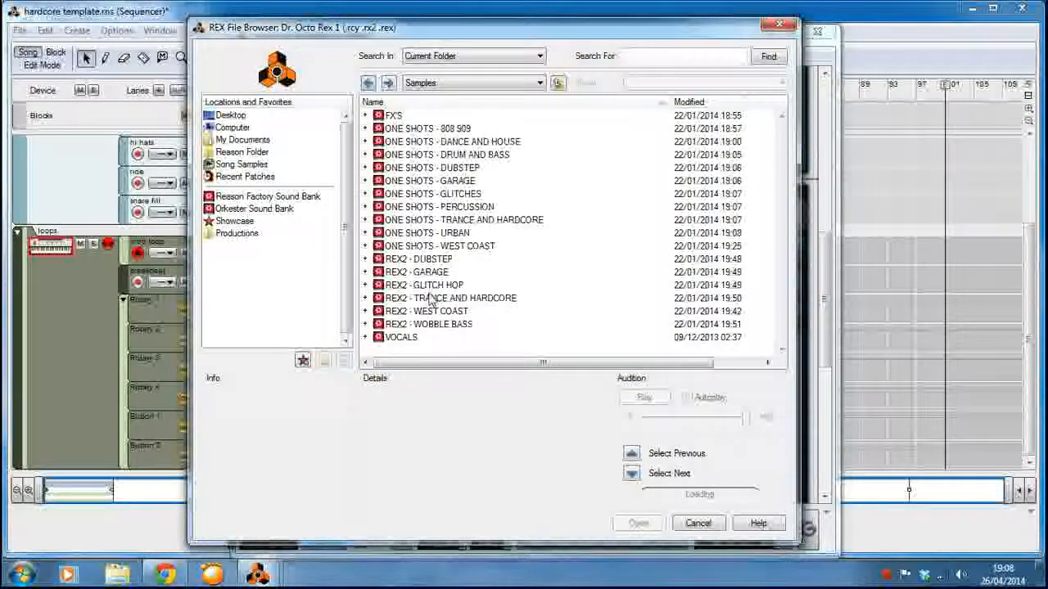
double_click(430, 298)
double_click(413, 168)
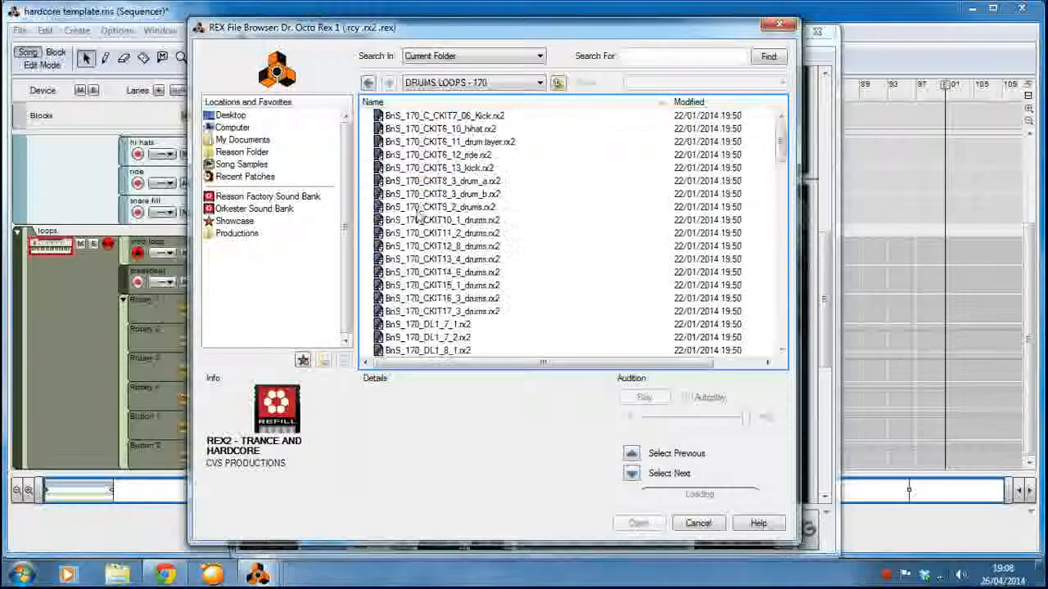
double_click(416, 216)
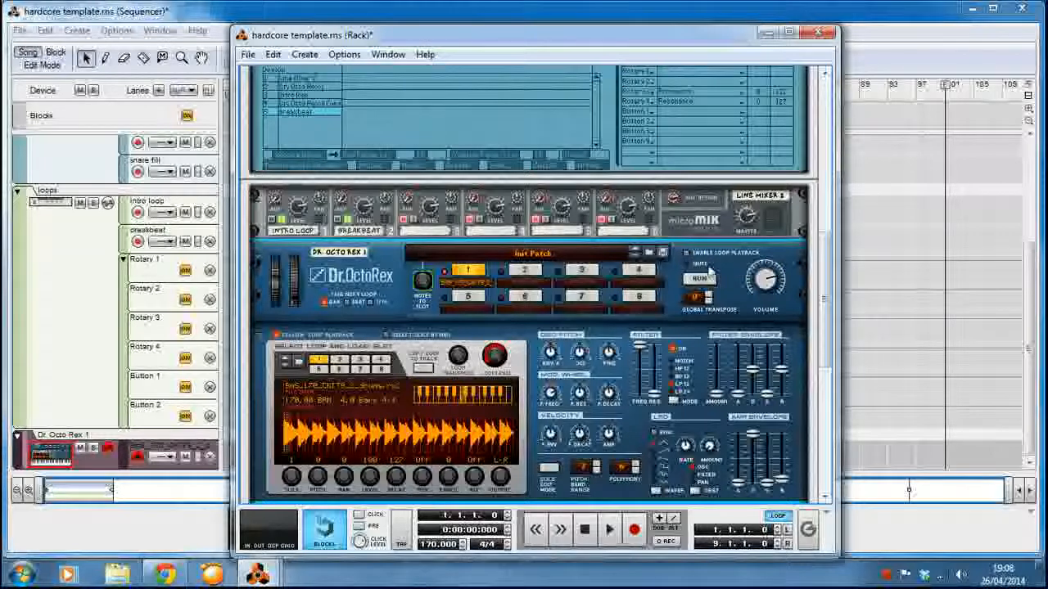
Fold Dr. Octo Rex 1, its programmer and the intro loop filter in the rack.
click(258, 335)
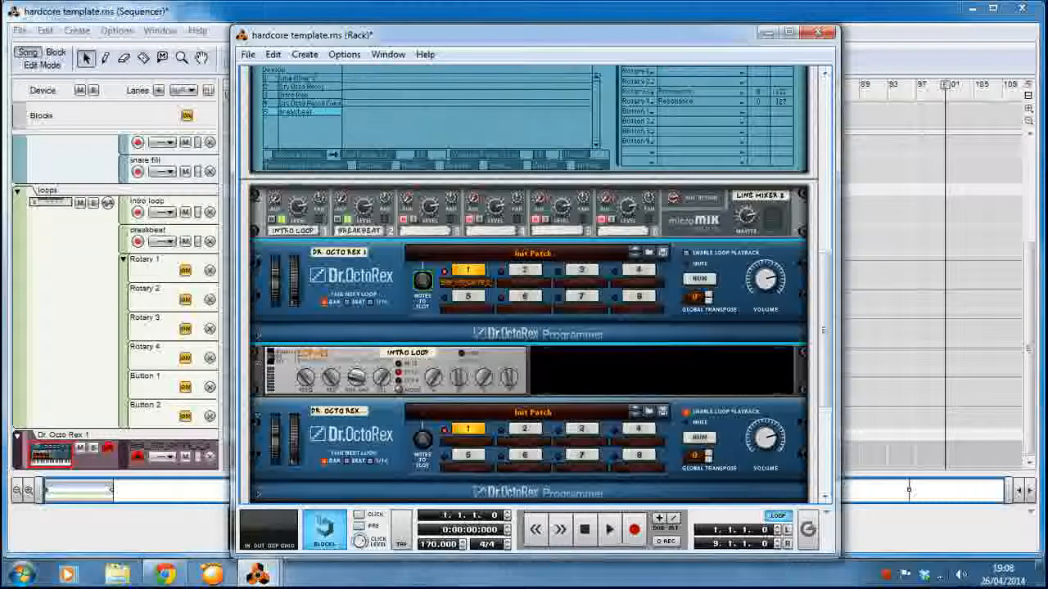
click(258, 250)
click(259, 273)
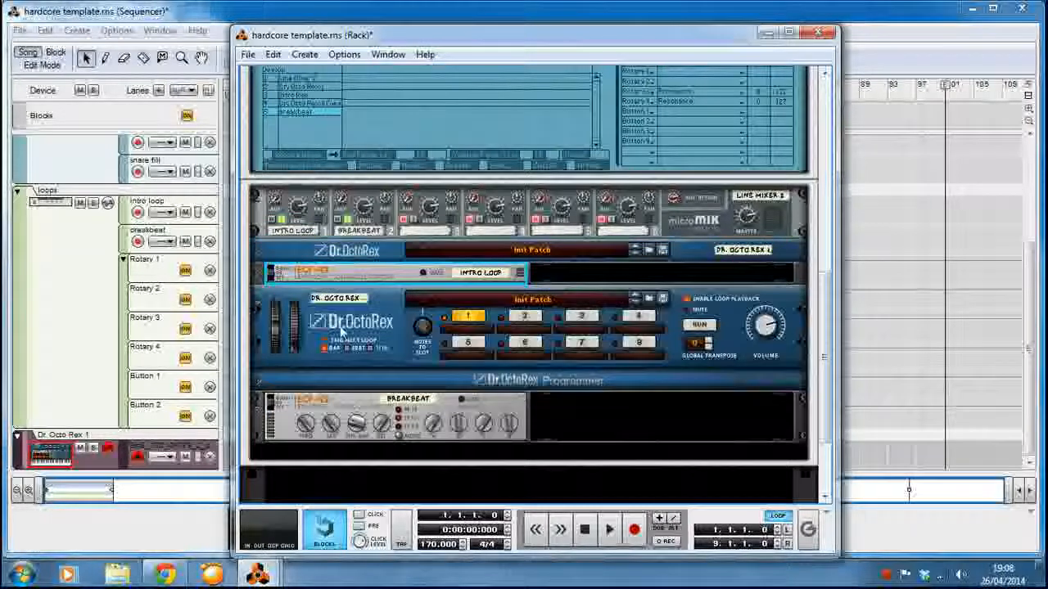
Browse to the BREAKBEATS folder of the REX2 - TRANCE AND HARDCORE refill for the second Dr. Octo Rex's first loop slot.
click(258, 381)
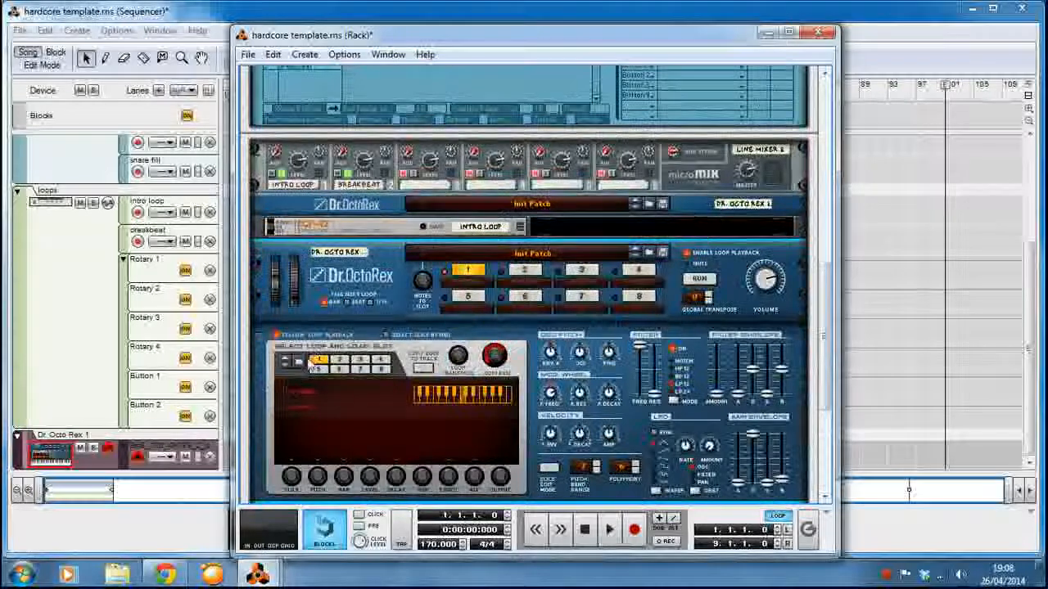
click(302, 361)
click(244, 233)
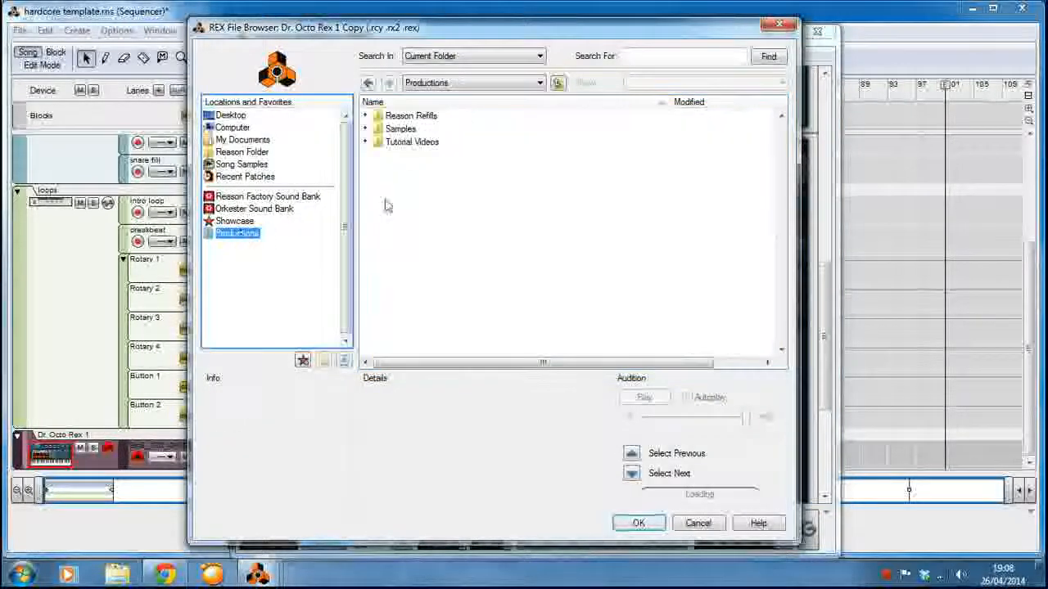
double_click(401, 129)
click(419, 298)
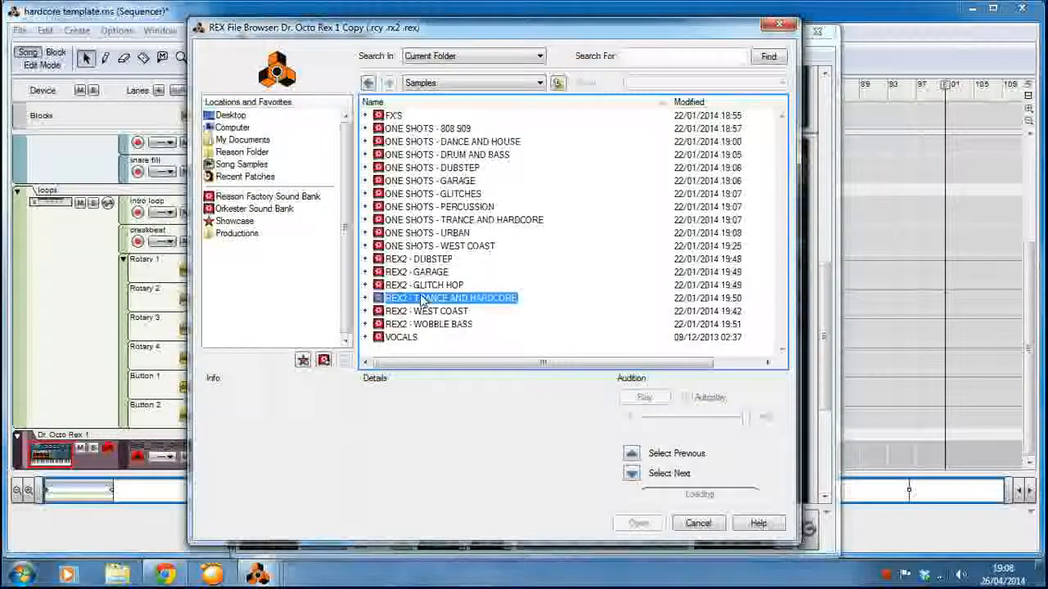
double_click(434, 298)
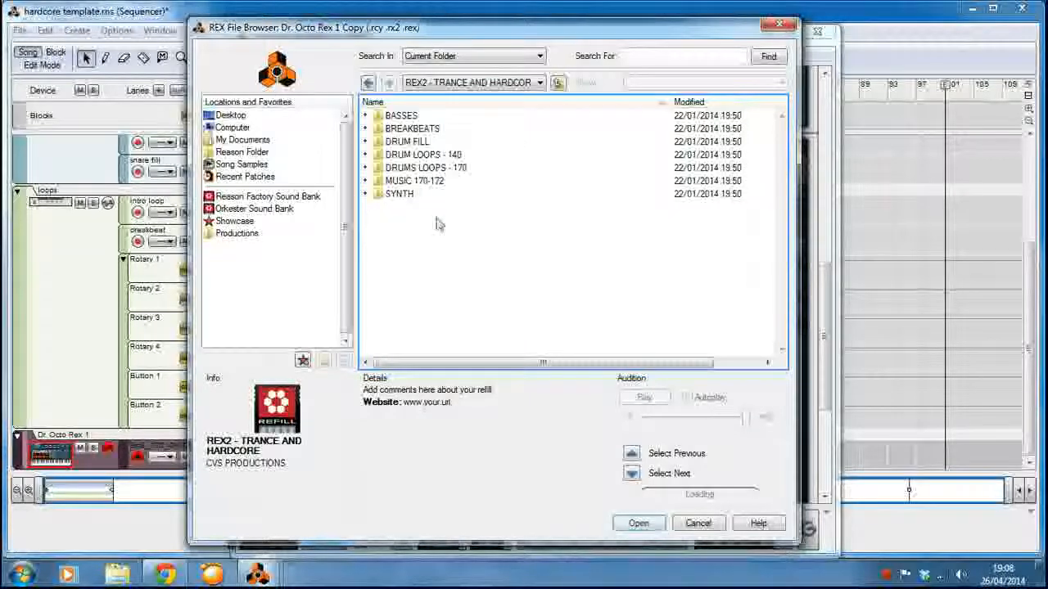
double_click(412, 128)
Audition several breakbeats, load BnS_175_BB1_13_1.rx2 into the second Dr. Octo Rex and copy the loop to its sequencer track.
click(416, 167)
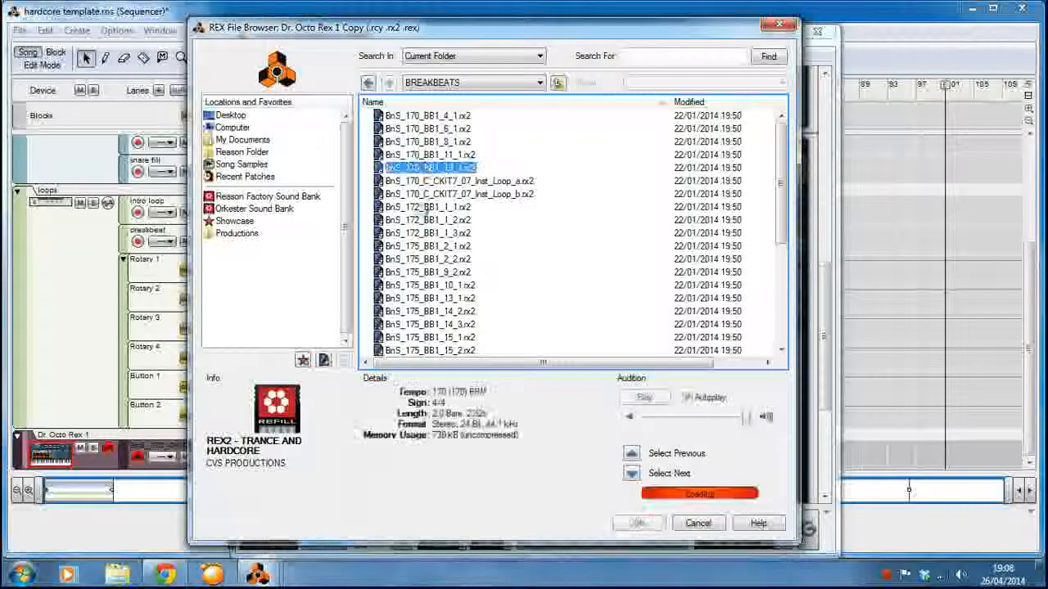
click(419, 258)
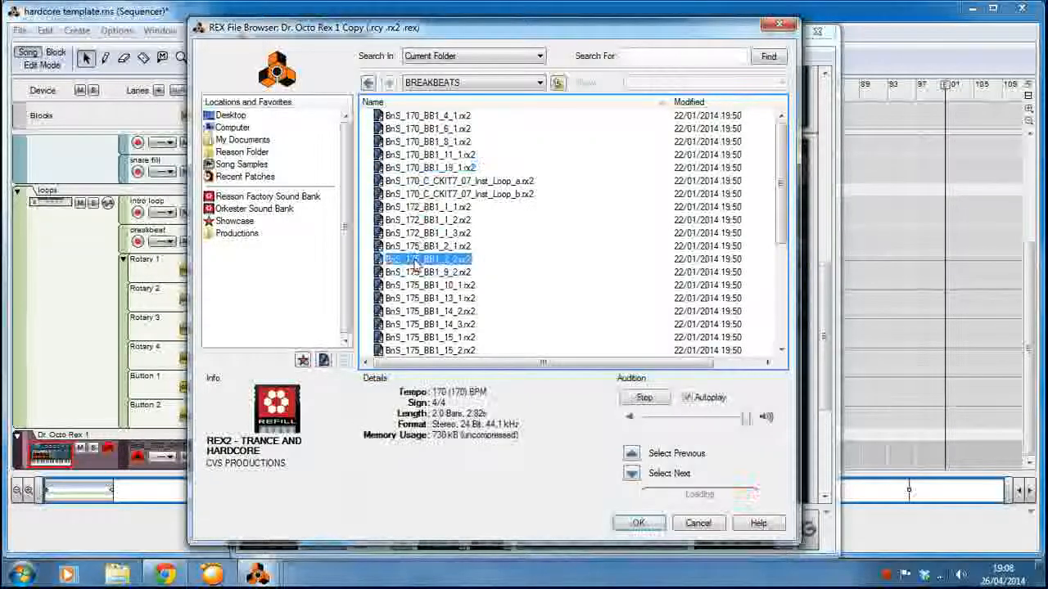
click(426, 312)
click(434, 301)
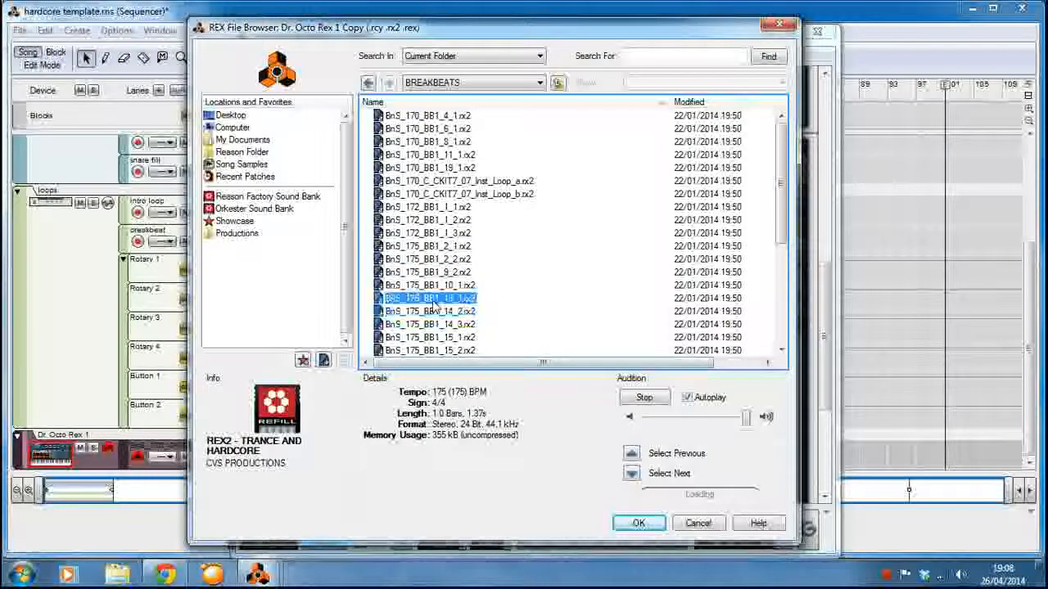
click(624, 522)
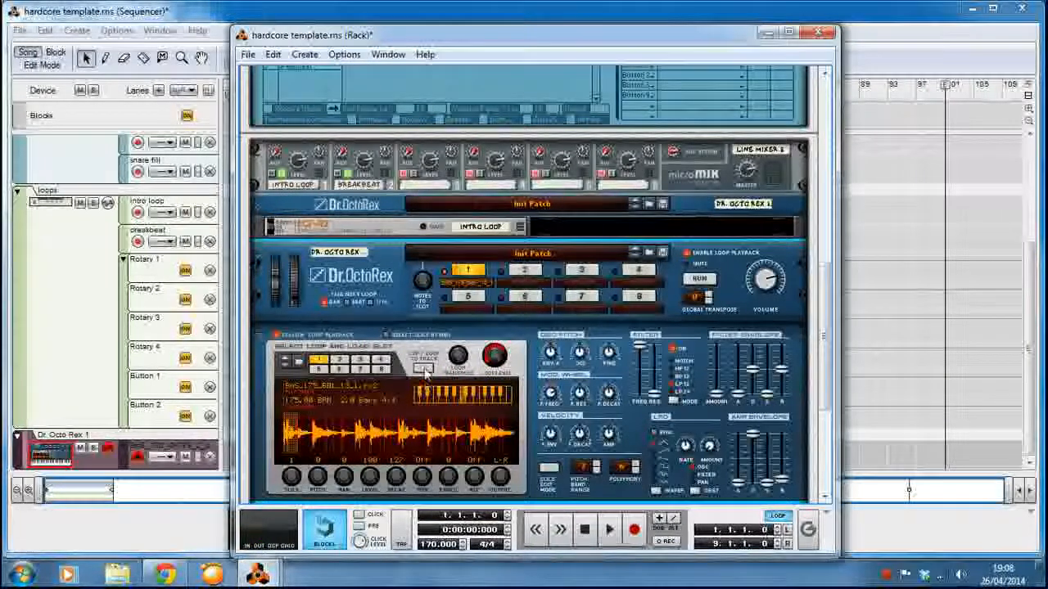
click(423, 367)
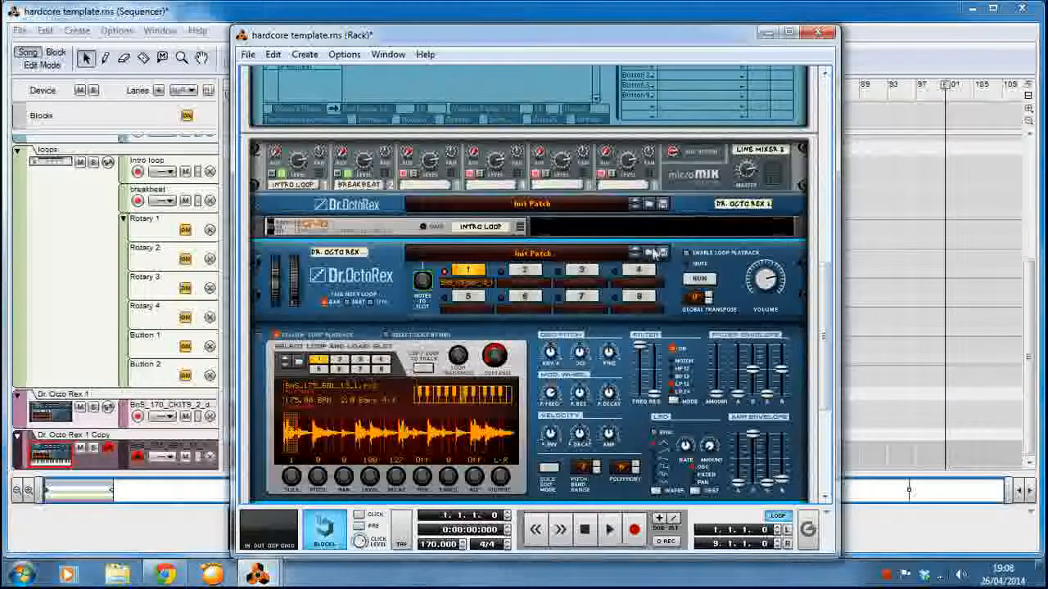
Fold the second Dr. Octo Rex, its programmer and the breakbeat filter in the rack.
click(257, 334)
click(255, 254)
shift+click(262, 302)
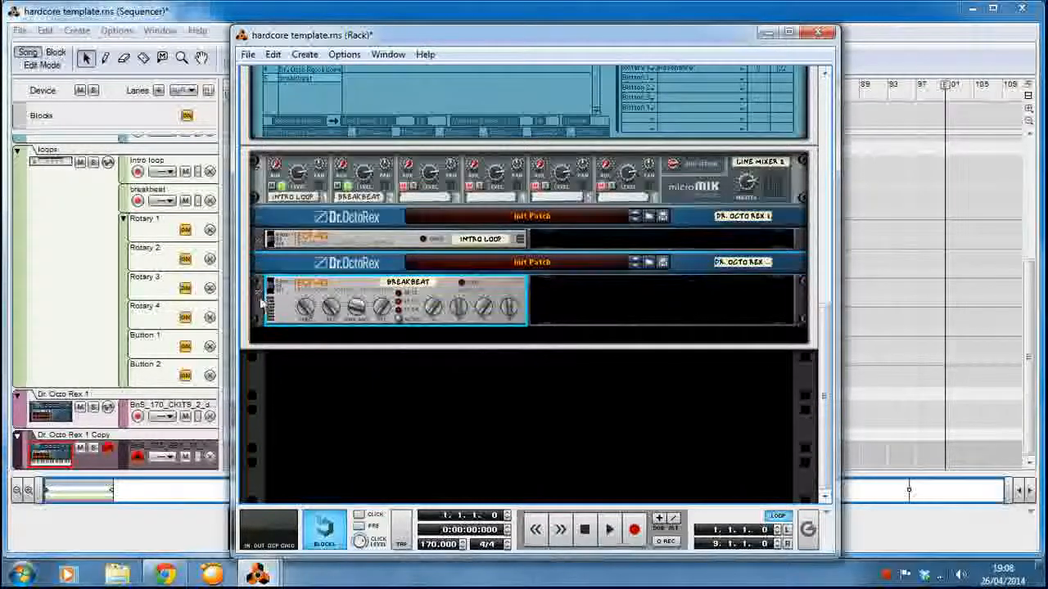
click(257, 283)
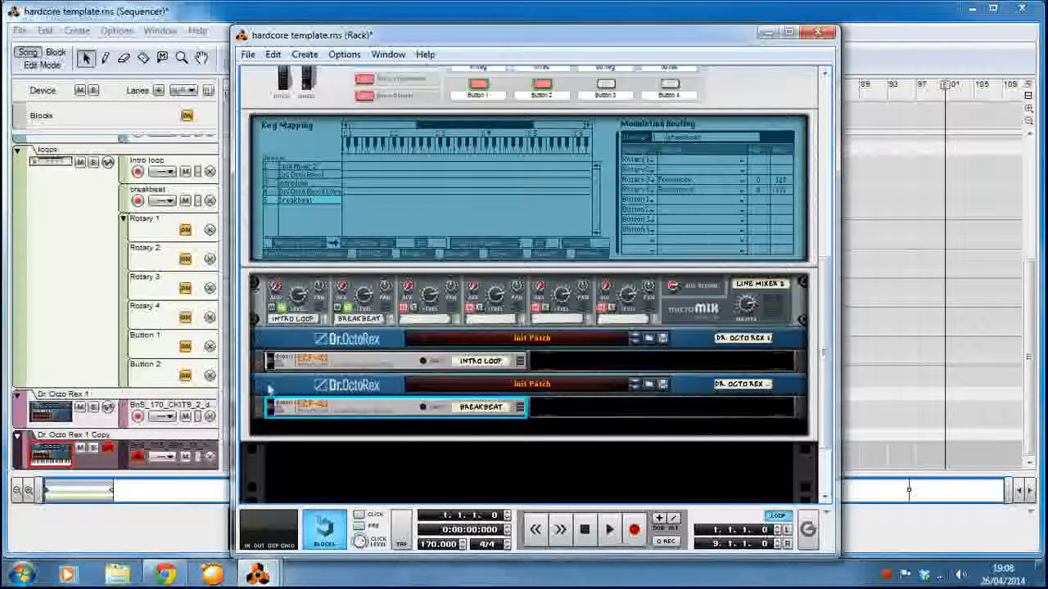
Hide the loops Combinator's programmer and devices and fold the Combinator.
scroll(368, 204, up, 2)
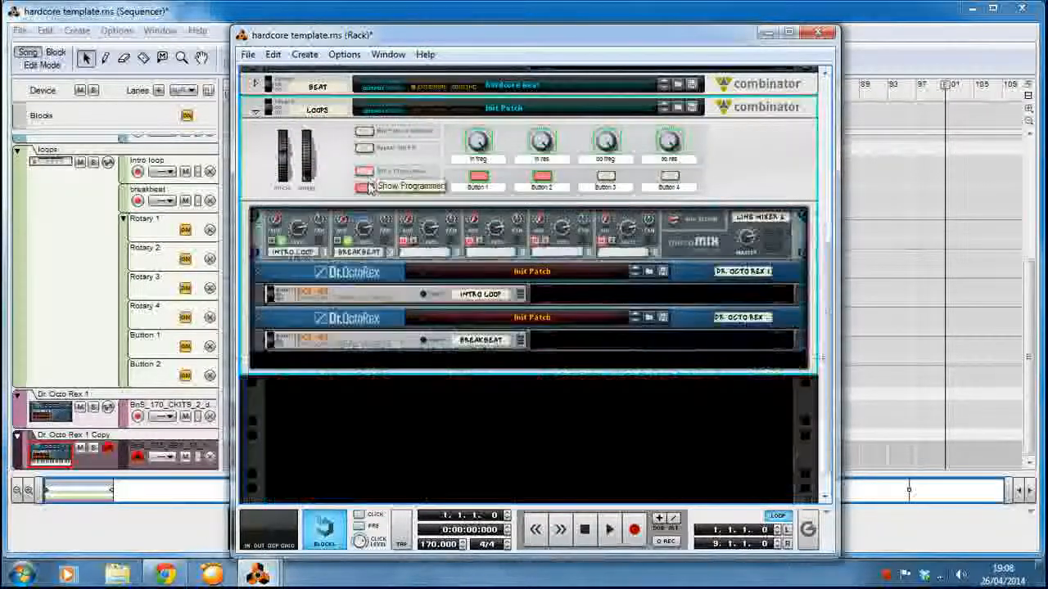
click(365, 172)
click(365, 188)
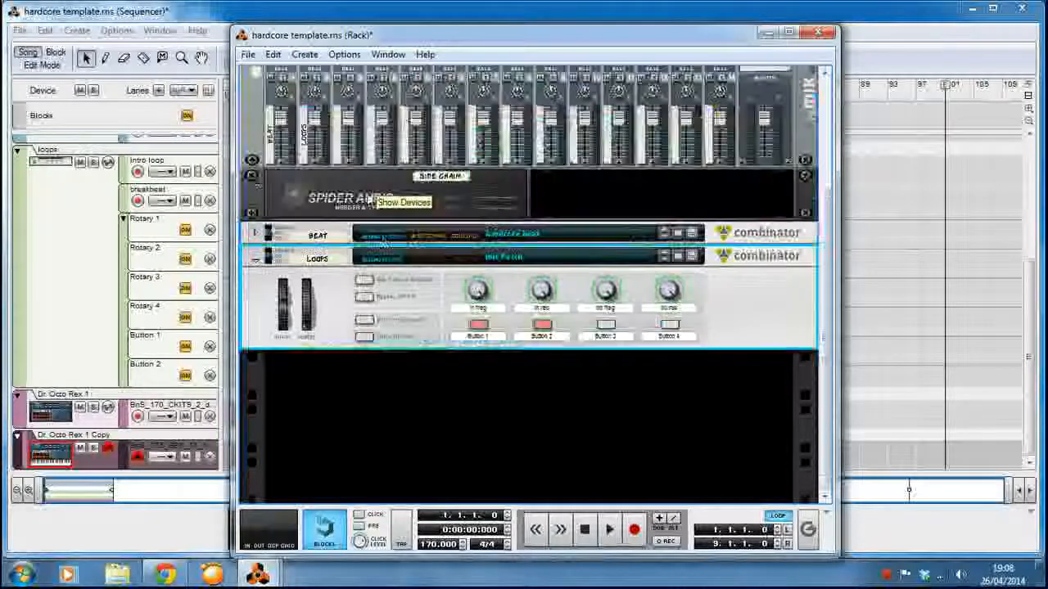
click(254, 261)
Add an automation point with value 1 at bar 5 in the loops track's Button 1 clip.
click(98, 352)
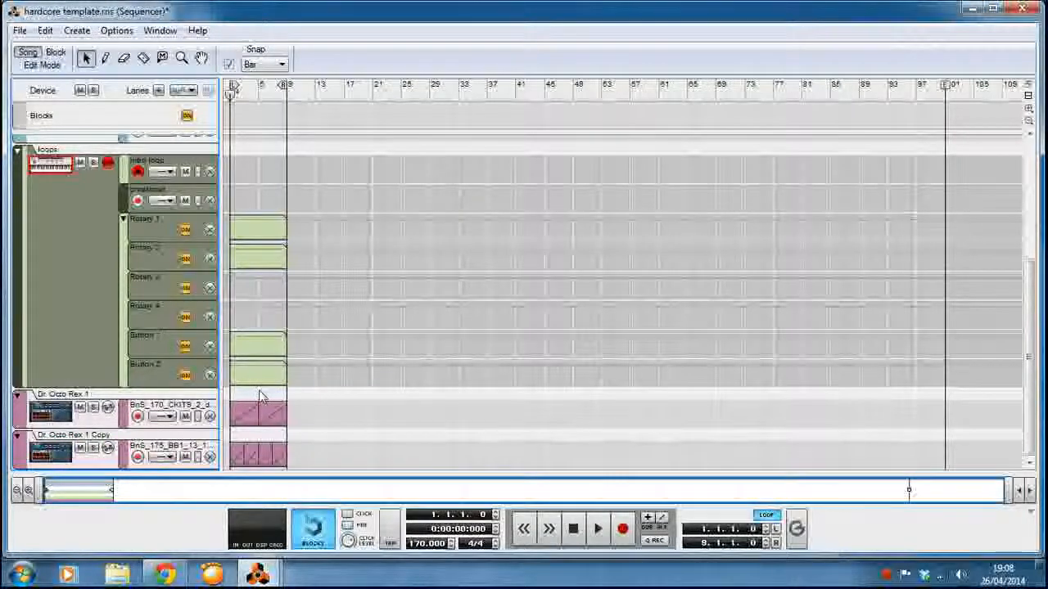
double_click(267, 356)
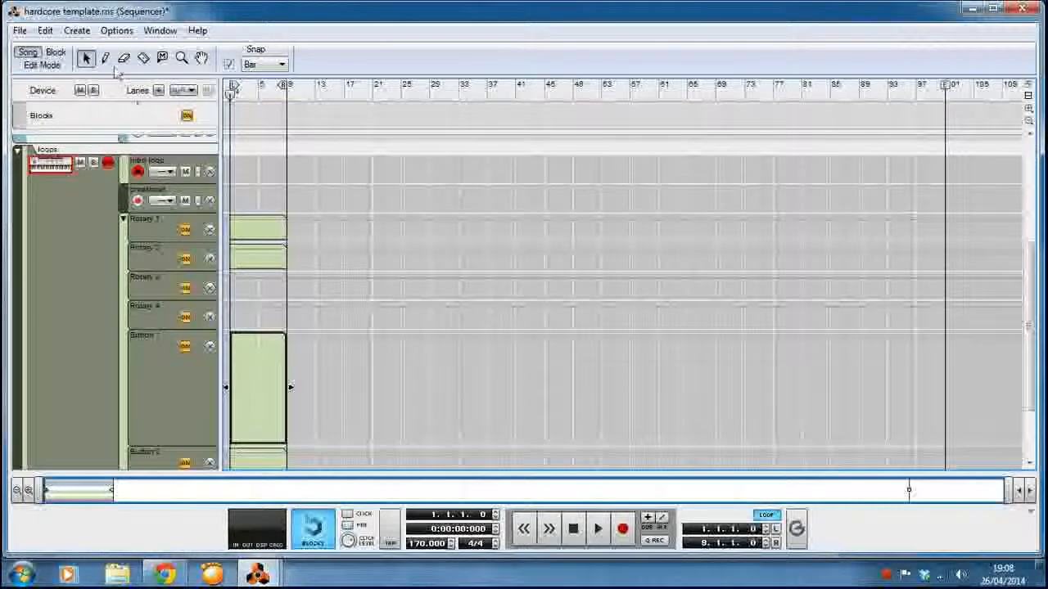
click(105, 57)
click(260, 335)
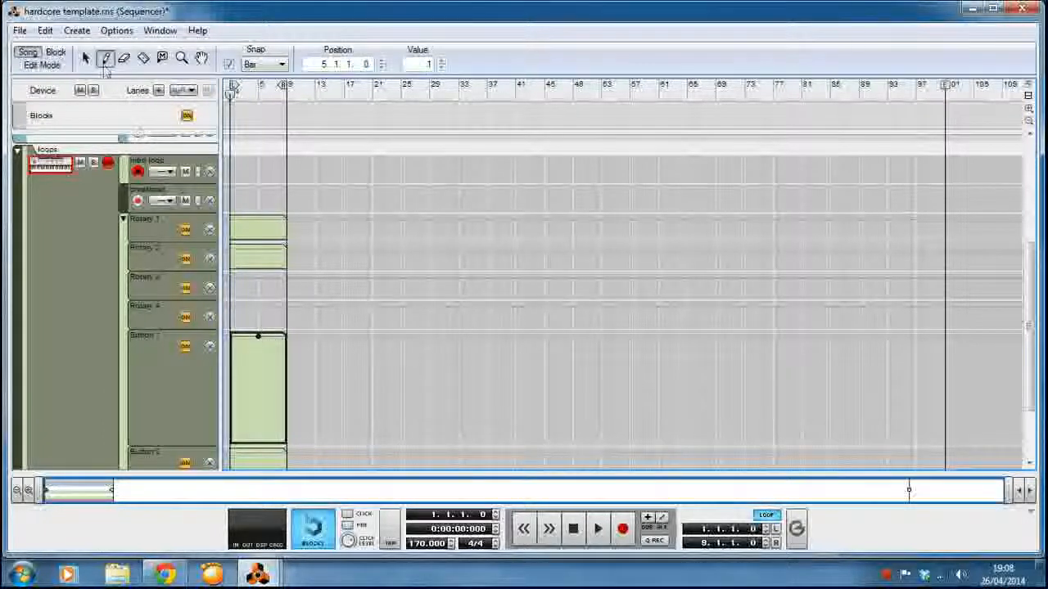
click(86, 57)
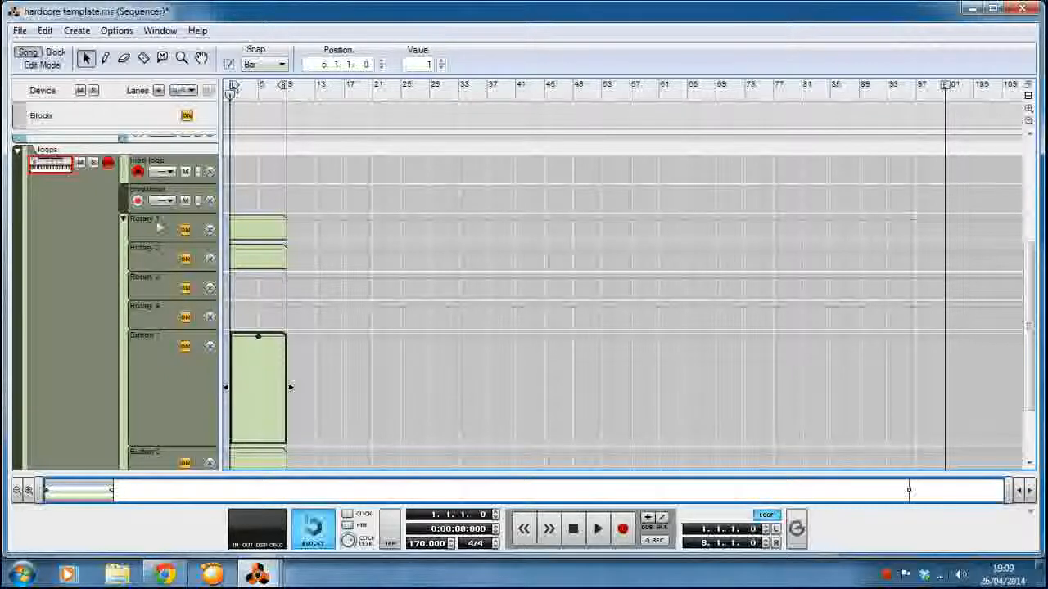
Add an automation point with value 1 at bar 6 in the loops track's Button 2 clip.
double_click(238, 463)
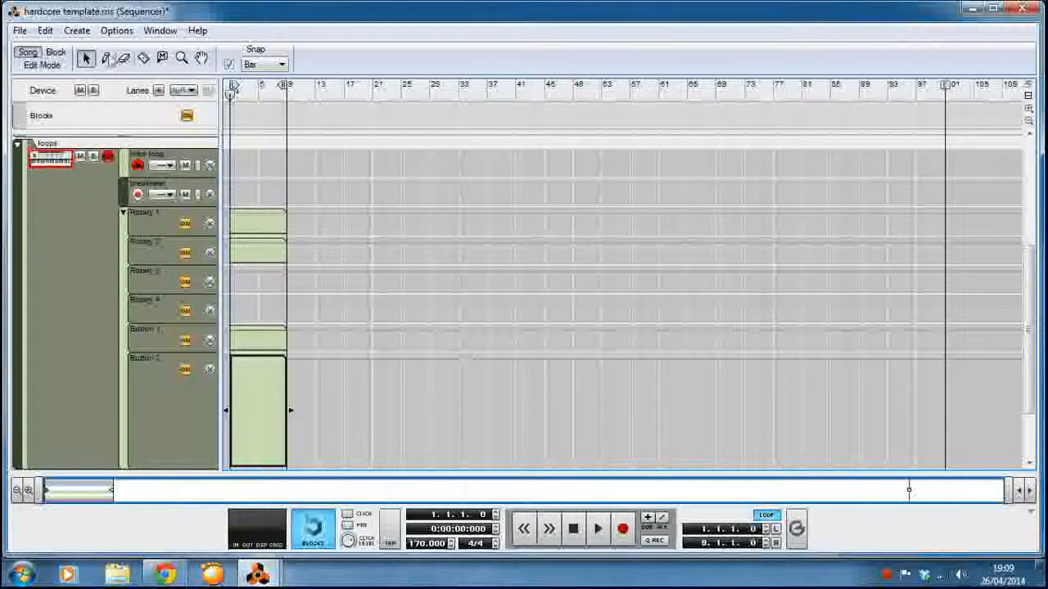
click(105, 57)
click(266, 358)
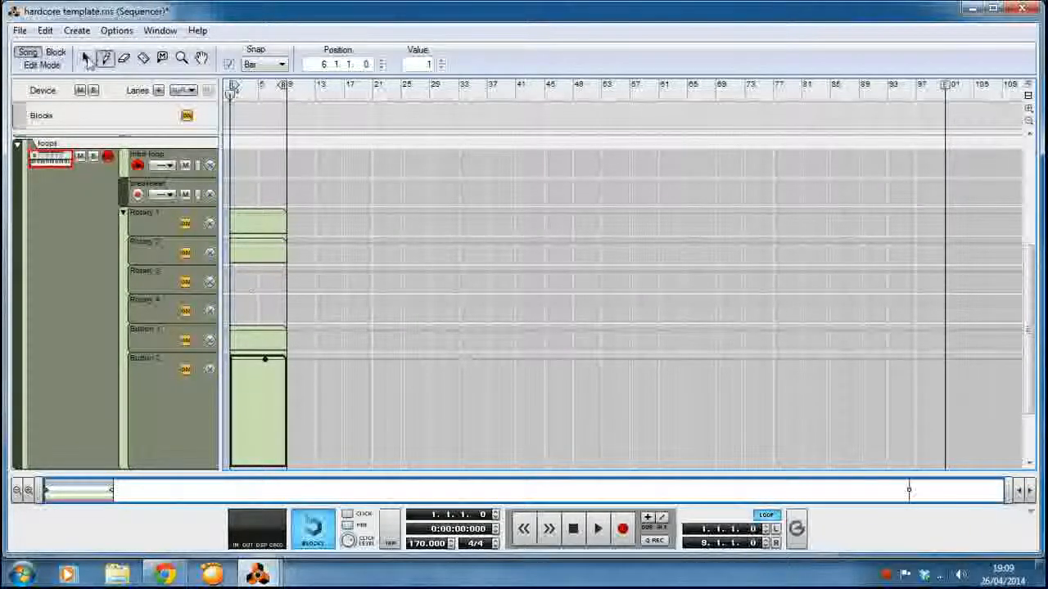
click(87, 61)
click(342, 354)
Move the Button 2 clip to bar 9 and the Dr. Octo Rex 1 loop clips onto the intro loop lane at bar 1.
drag(268, 371, 325, 371)
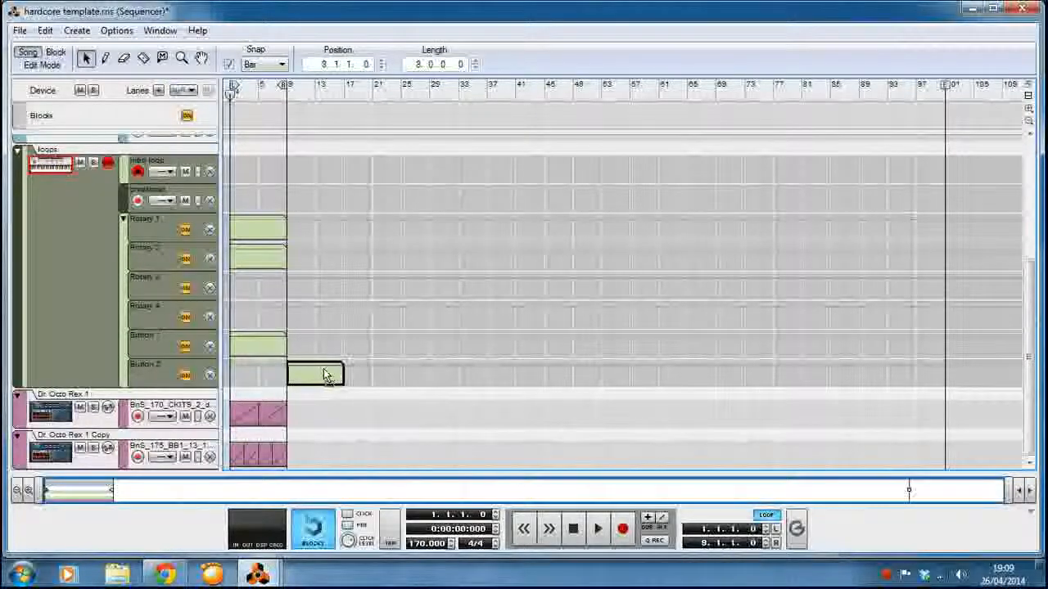
click(356, 430)
drag(322, 428, 212, 201)
click(333, 245)
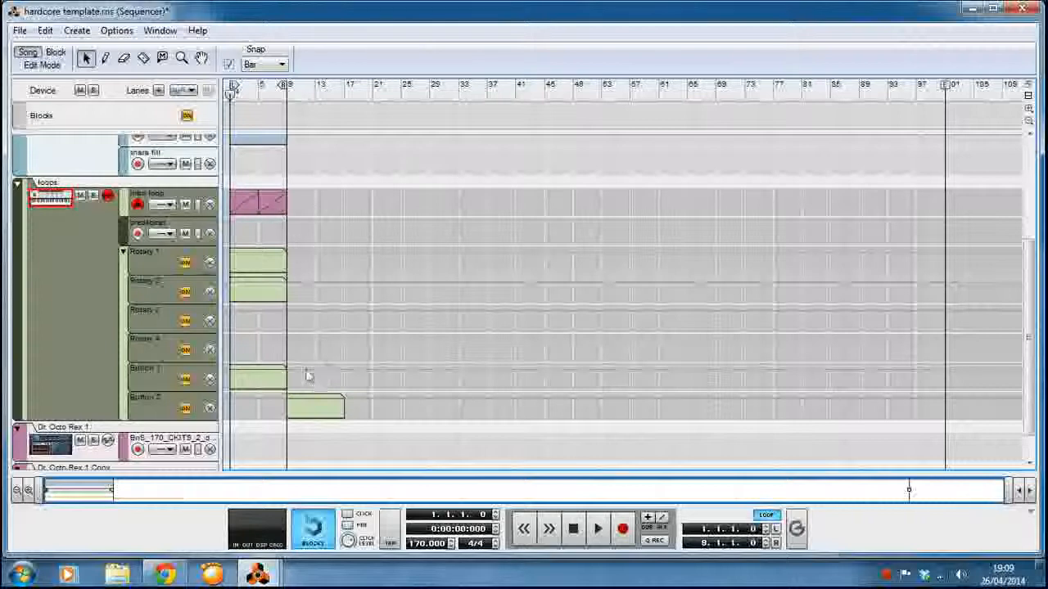
Extend the right loop locator to bar 17 and move the second Dr. Octo Rex's clips onto the breakbeat lane at bar 9.
drag(285, 87, 342, 87)
scroll(331, 321, down, 2)
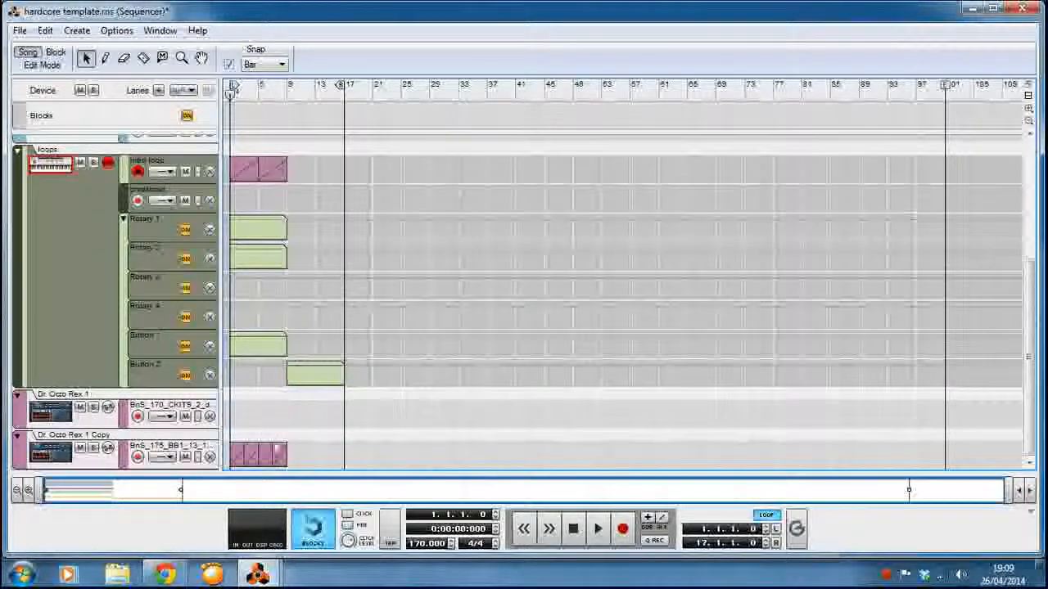
drag(298, 440, 298, 214)
click(314, 342)
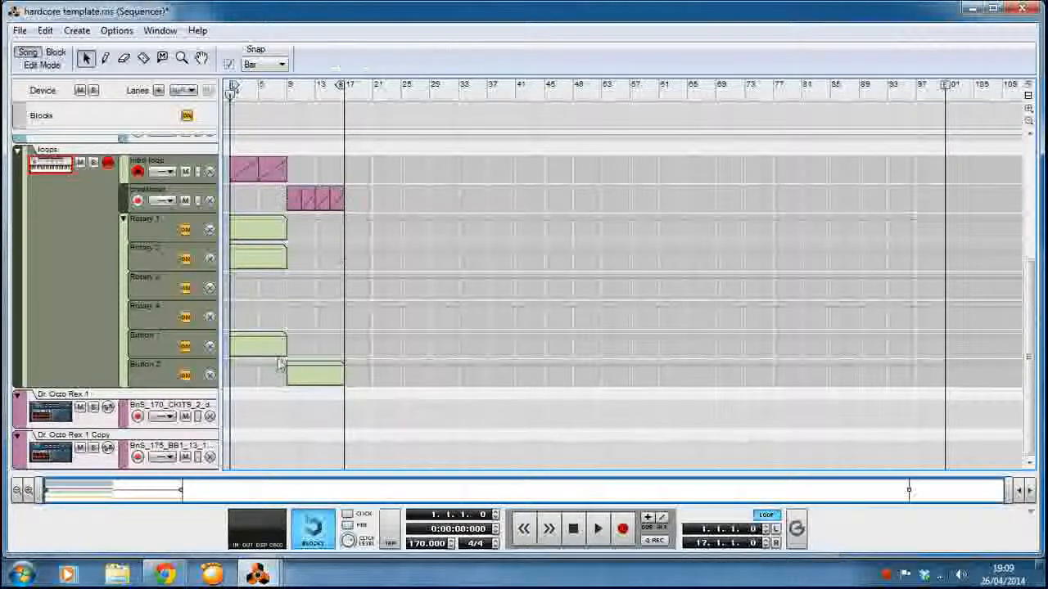
Examine the loops track's Button 1 and Button 2 automation lanes and their static values in edit mode.
click(245, 351)
click(300, 374)
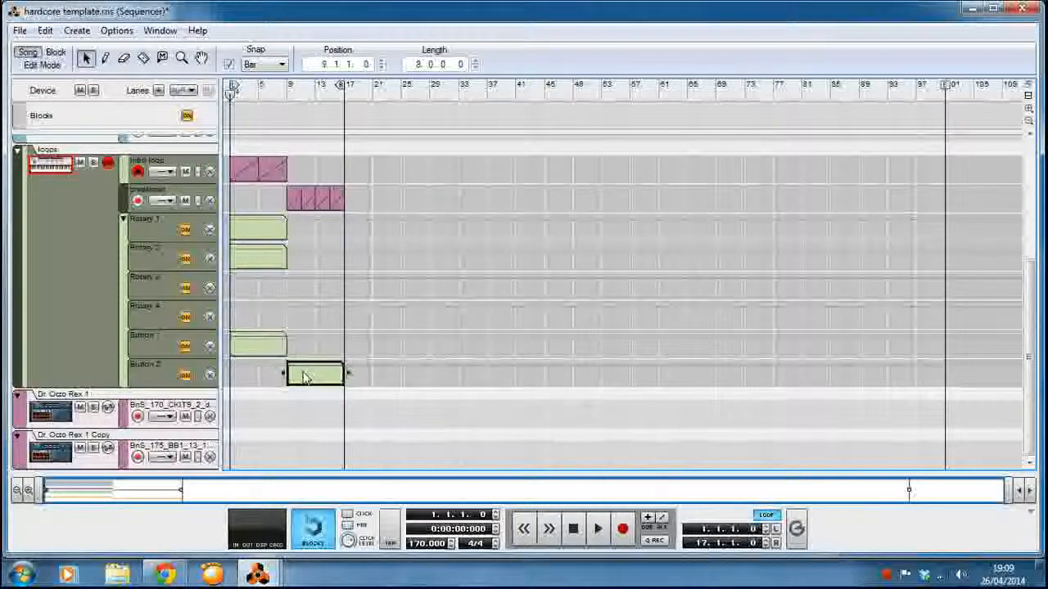
click(325, 336)
click(254, 348)
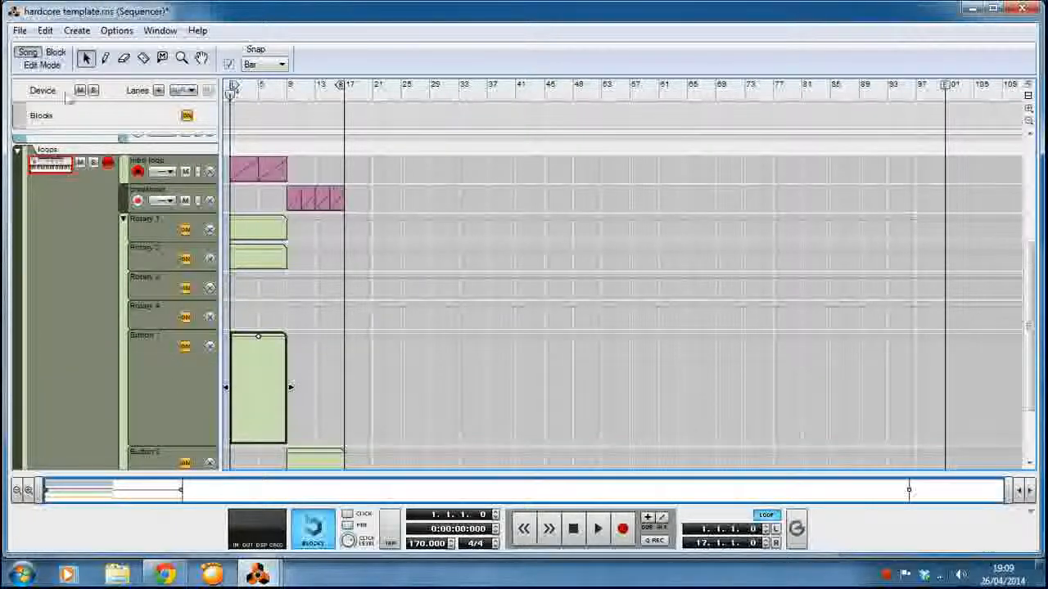
click(41, 65)
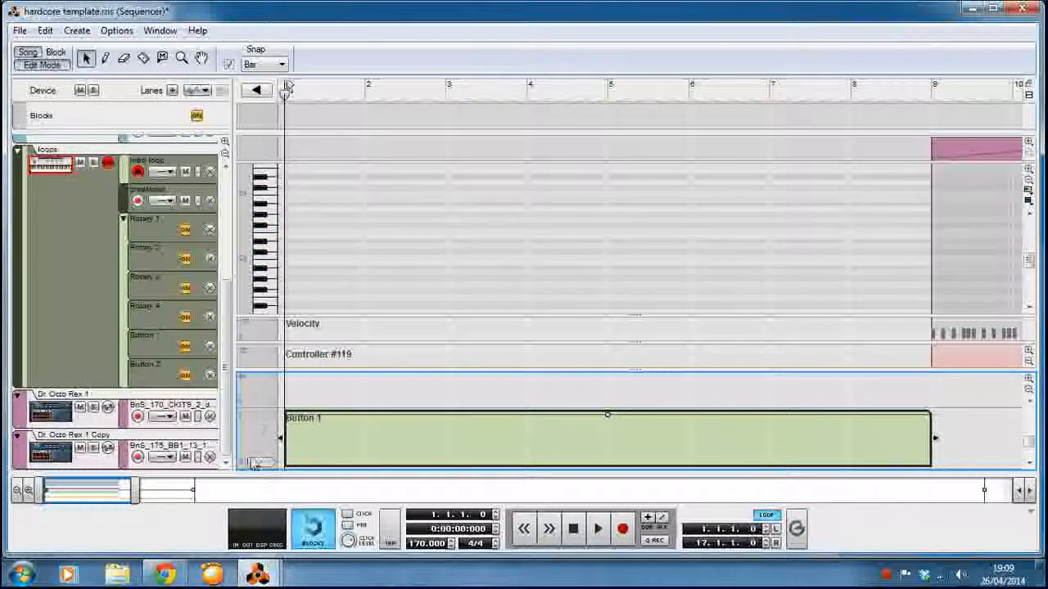
scroll(262, 410, up, 1)
scroll(264, 409, down, 2)
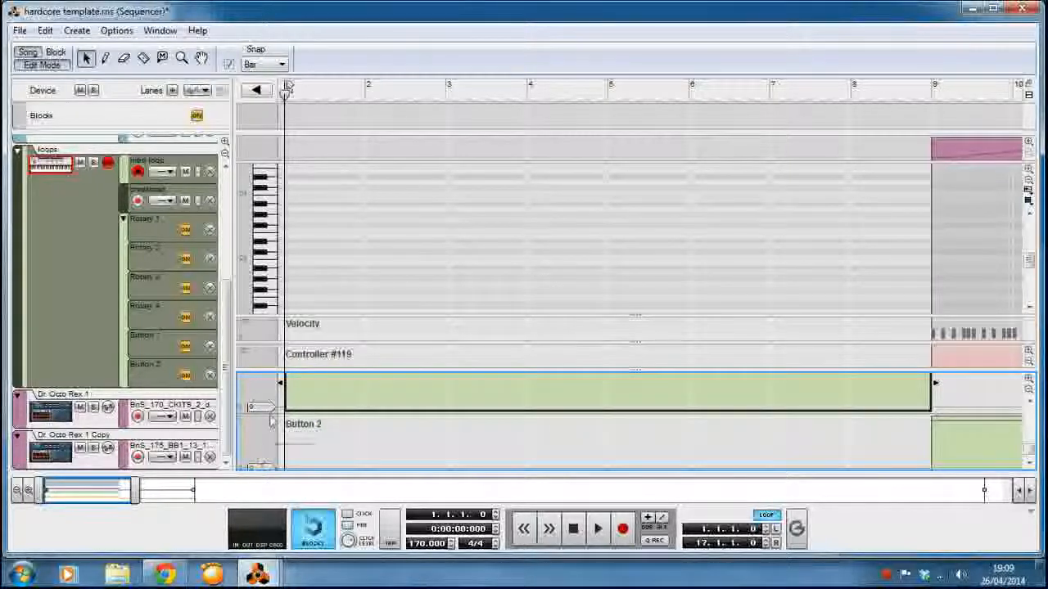
scroll(270, 422, up, 1)
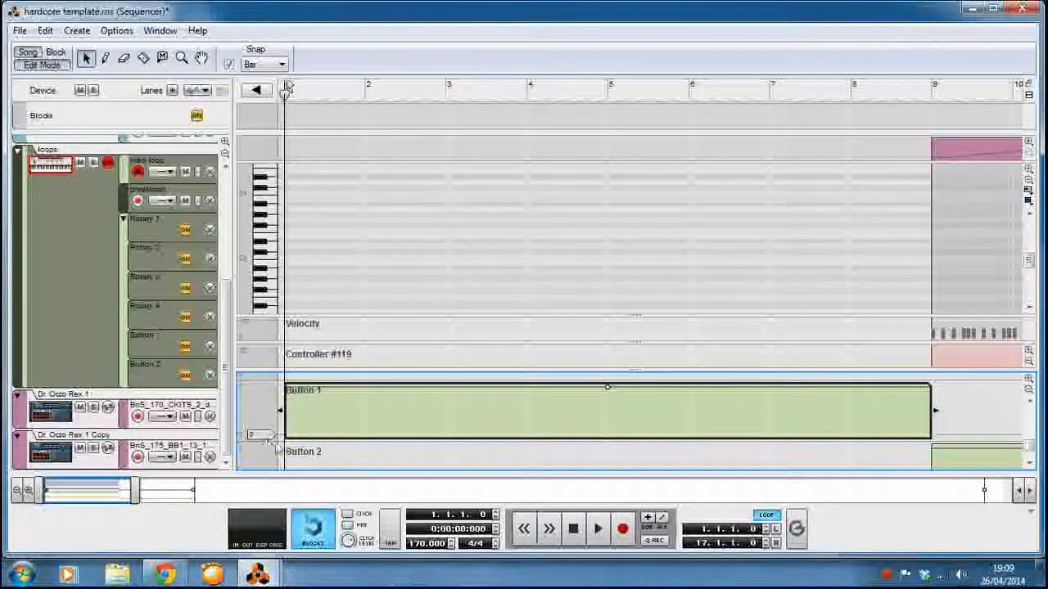
drag(270, 440, 268, 405)
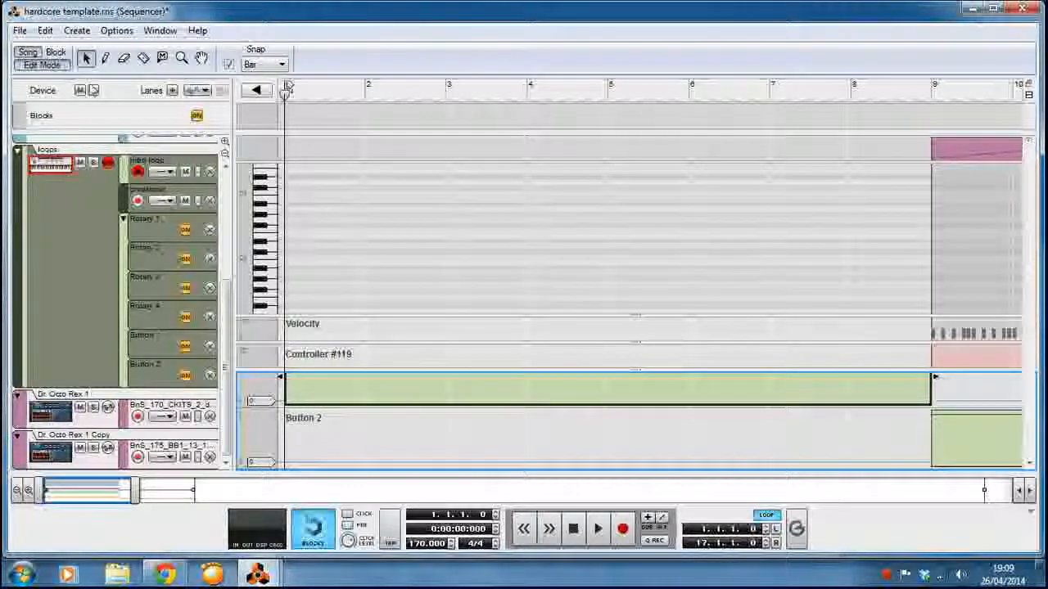
key(shift+Tab)
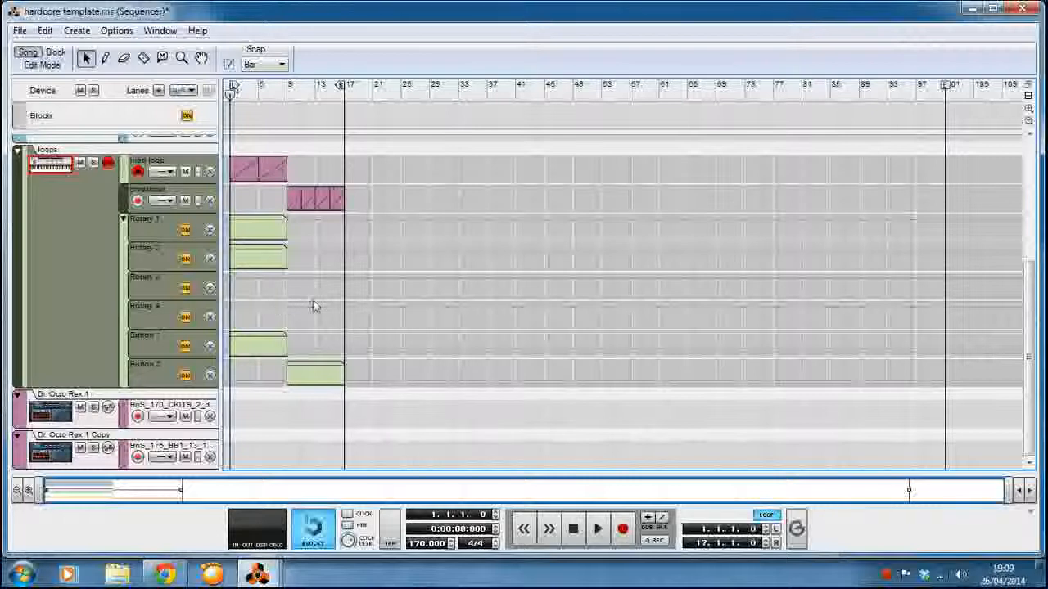
Move the beat clips to bar 19 and the Rotary 1 and Rotary 2 clips to bar 23.
scroll(307, 299, up, 3)
drag(304, 196, 386, 303)
click(472, 335)
scroll(438, 358, down, 3)
drag(348, 187, 411, 260)
click(570, 370)
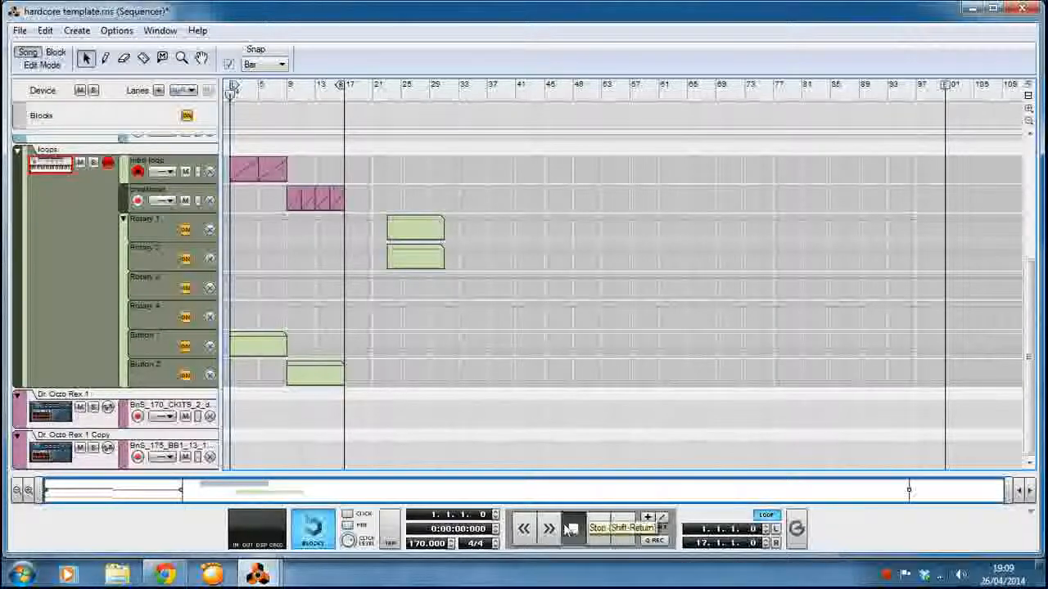
Play the loop section and expand the loops Combinator in the rack to show its devices.
click(598, 529)
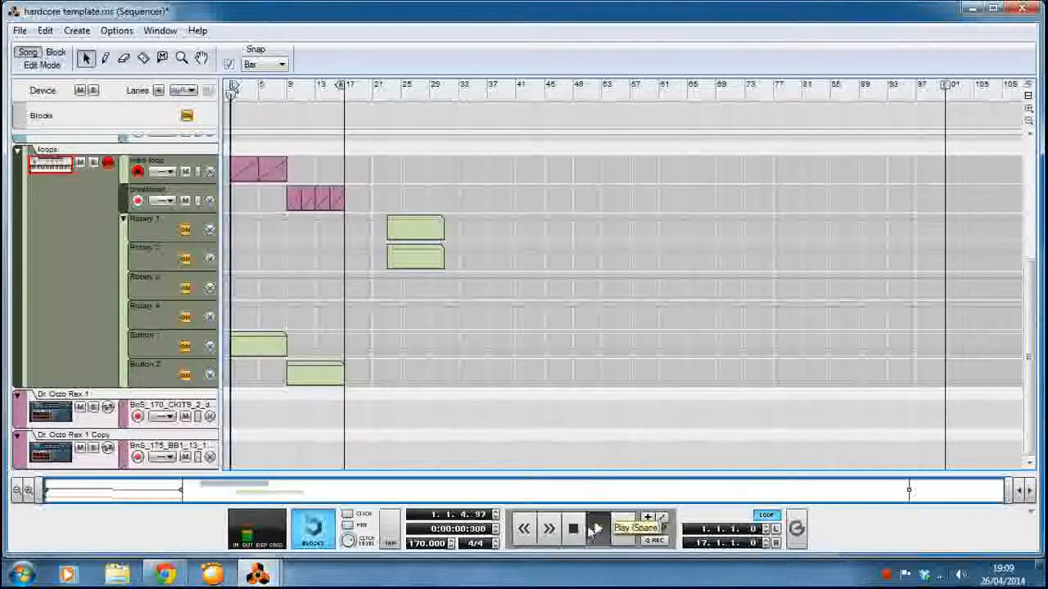
scroll(388, 363, up, 3)
scroll(269, 335, down, 3)
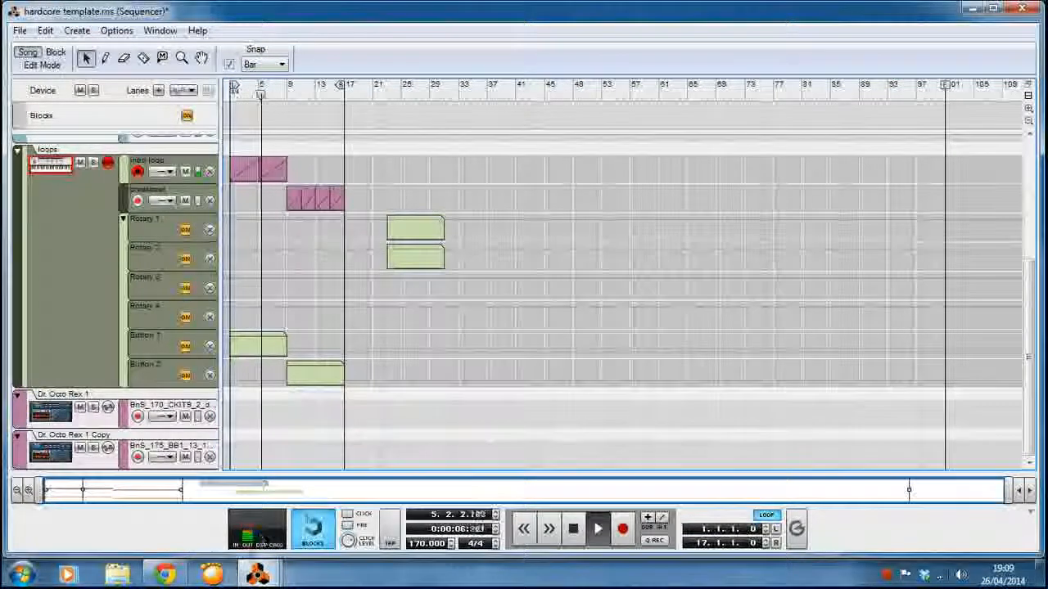
mouse_move(257, 575)
click(223, 506)
click(255, 339)
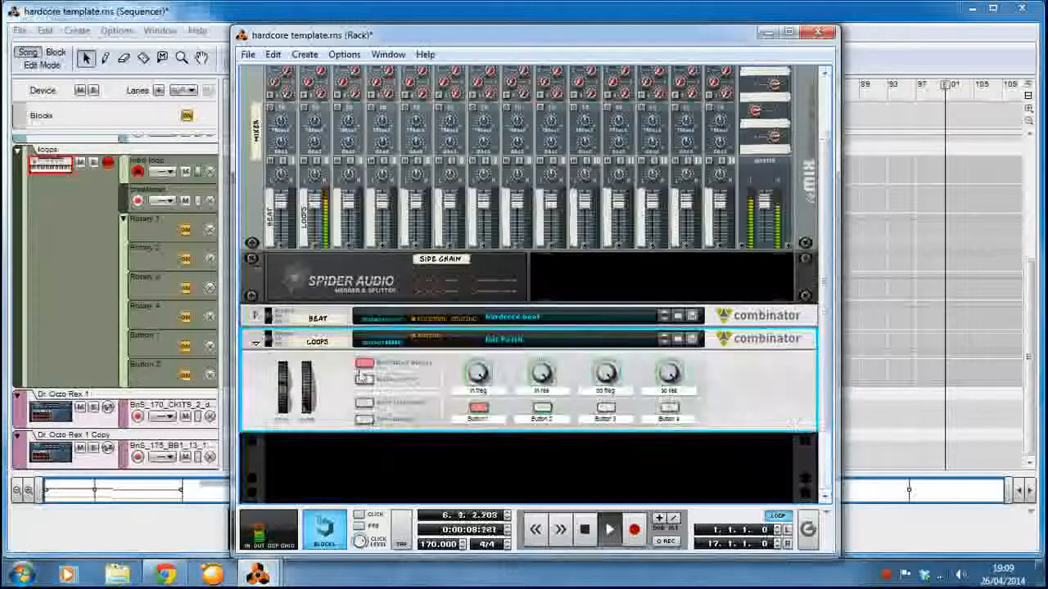
click(365, 417)
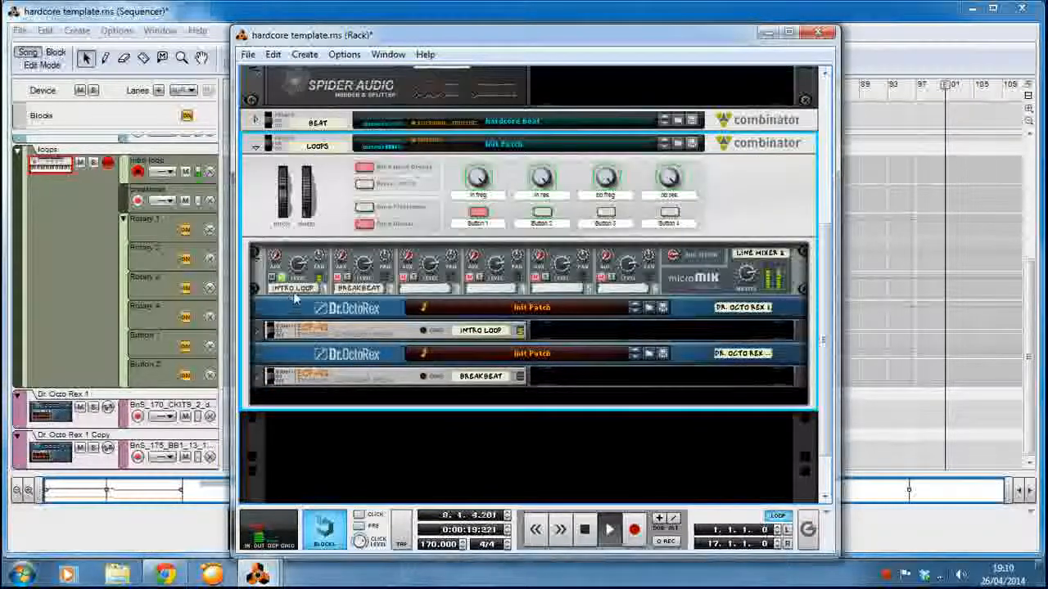
Shift the rack window aside so the clips are visible, and stop playback with the song position back at bar 1.
drag(442, 35, 596, 35)
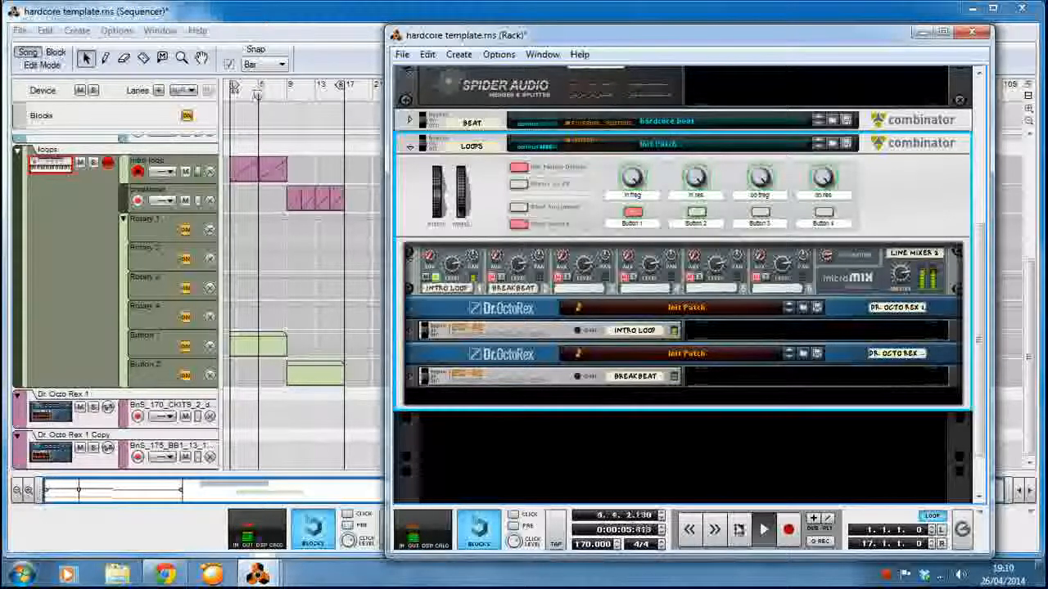
click(738, 530)
click(739, 529)
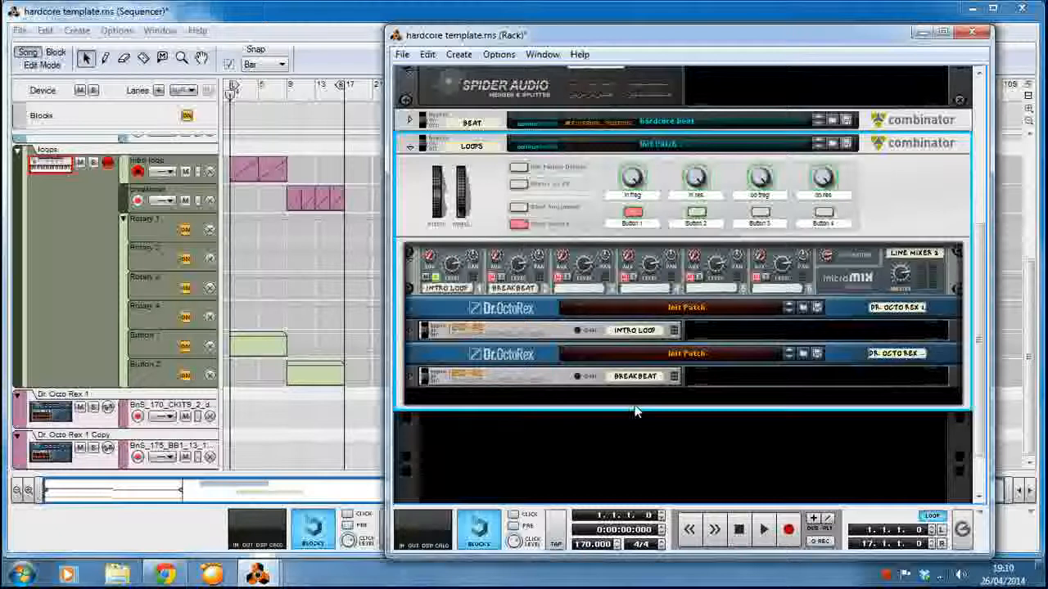
Move the Rotary 1 and Rotary 2 automation clips back to bar 1.
click(379, 321)
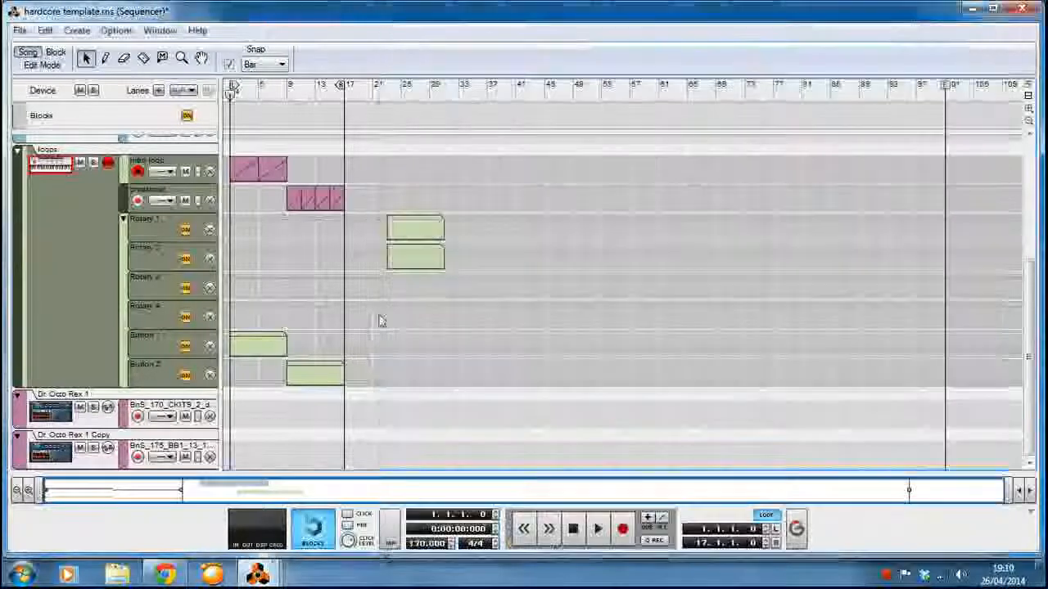
scroll(379, 320, up, 4)
scroll(381, 324, down, 4)
drag(466, 225, 422, 255)
drag(420, 256, 256, 258)
click(311, 284)
scroll(303, 316, up, 4)
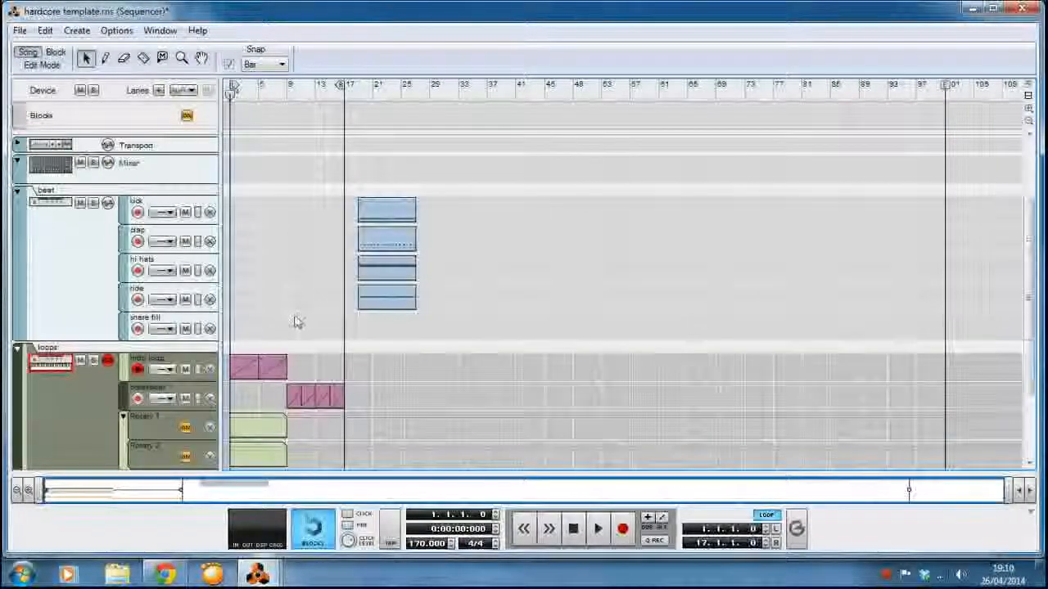
scroll(296, 323, down, 4)
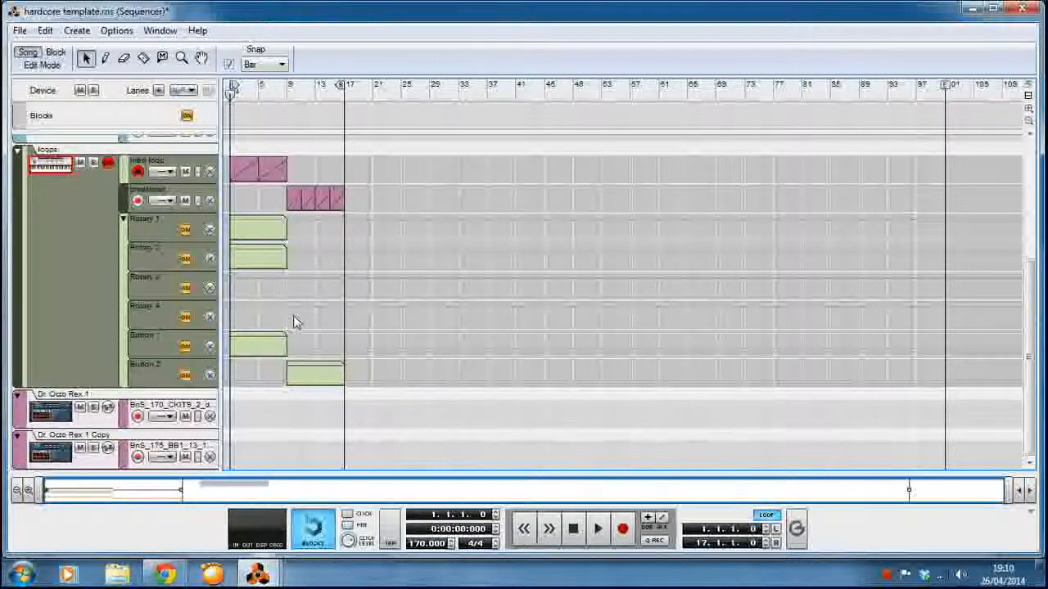
Draw wavy 1/16-snapped automation curves in the Rotary 1 and Rotary 2 clips, starting at about 43 and 51.
mouse_move(258, 573)
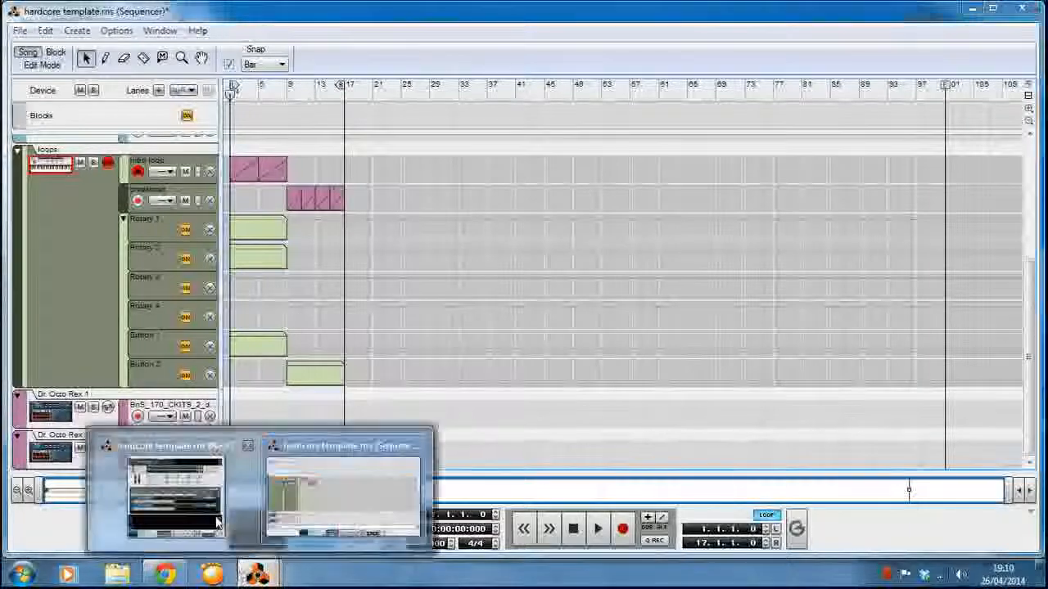
click(344, 492)
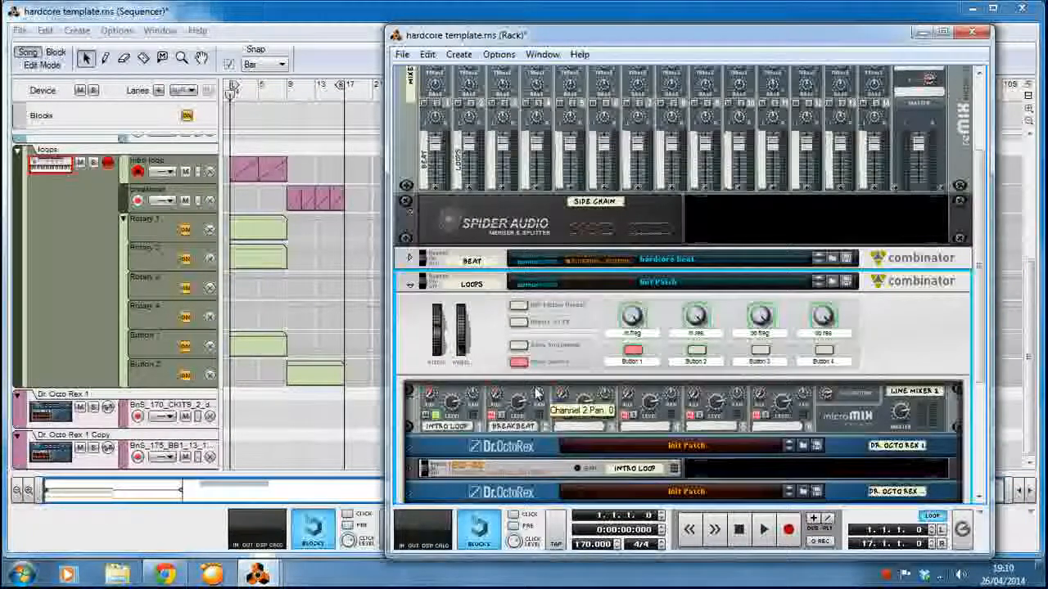
click(320, 283)
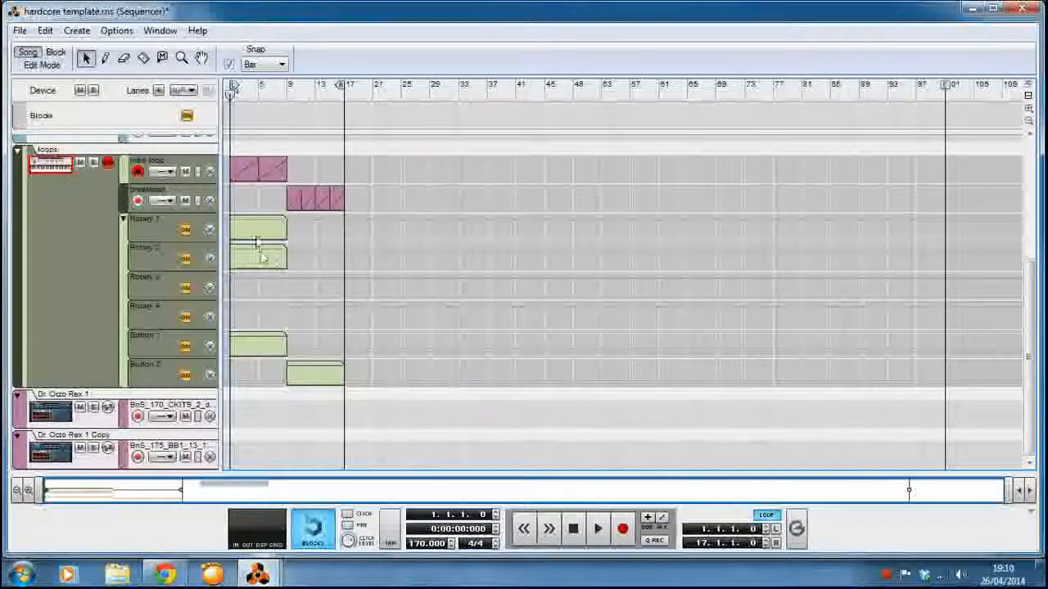
click(264, 246)
click(105, 58)
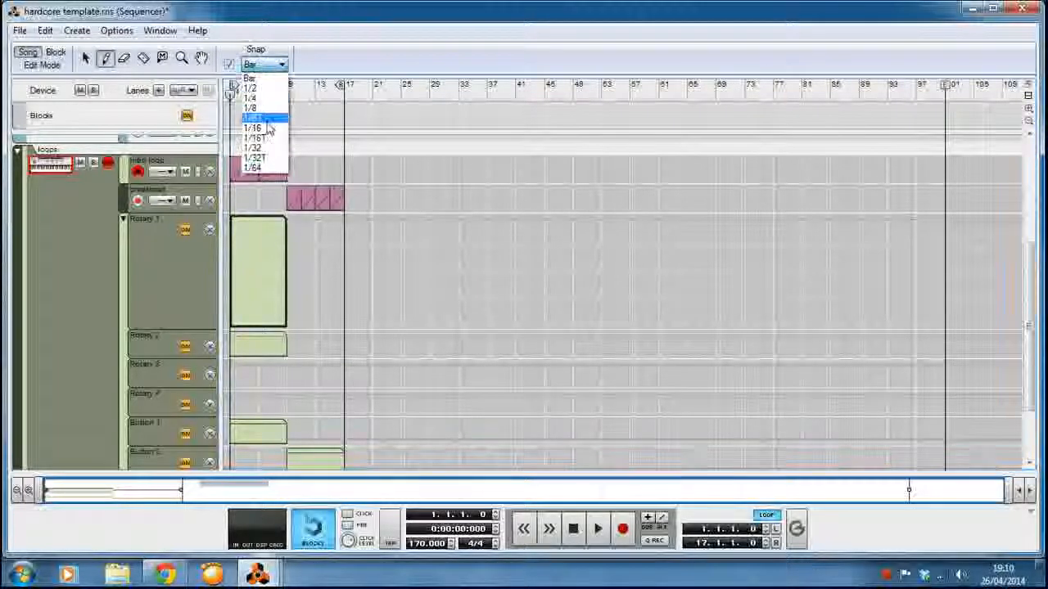
click(272, 128)
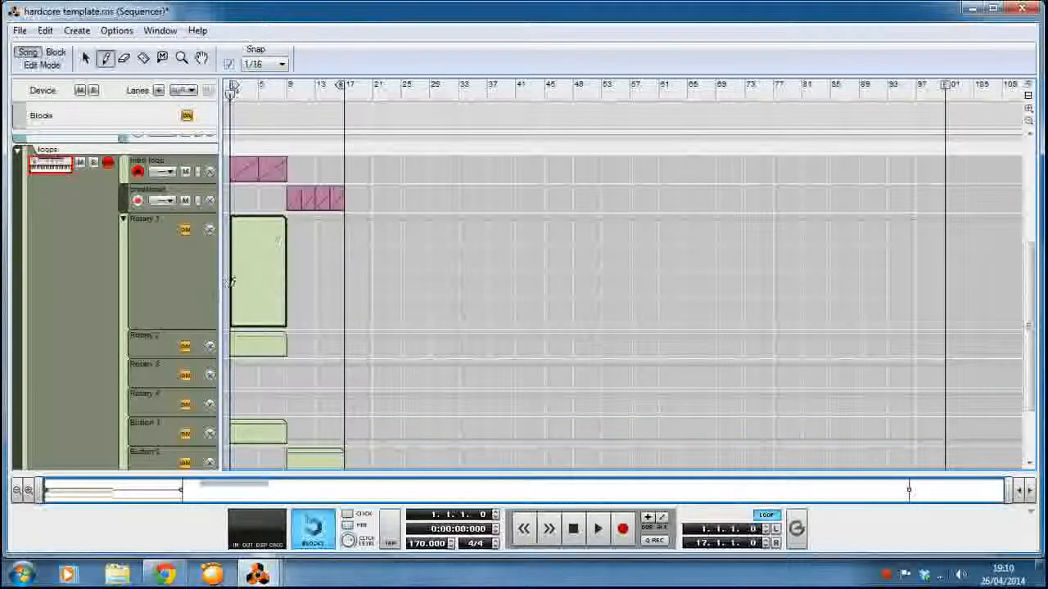
drag(230, 282, 296, 271)
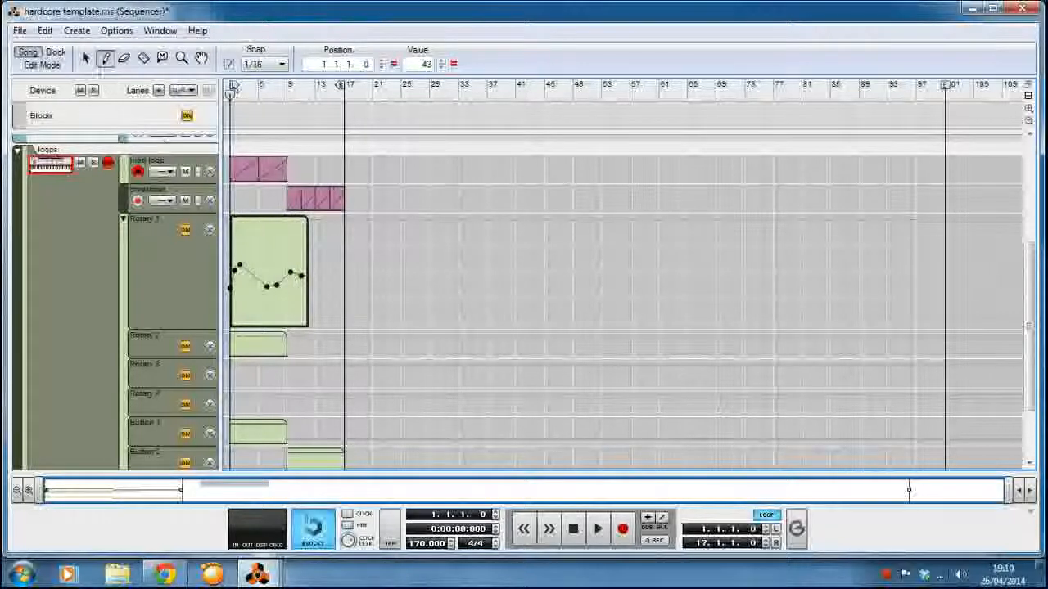
click(250, 350)
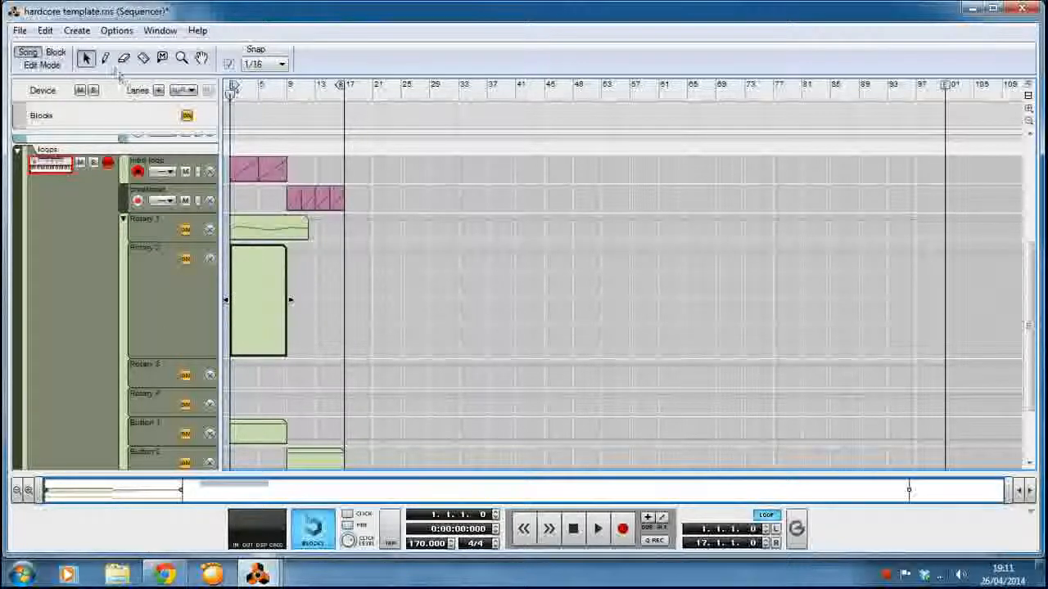
mouse_move(232, 306)
mouse_down()
mouse_move(256, 289)
mouse_move(301, 306)
mouse_up()
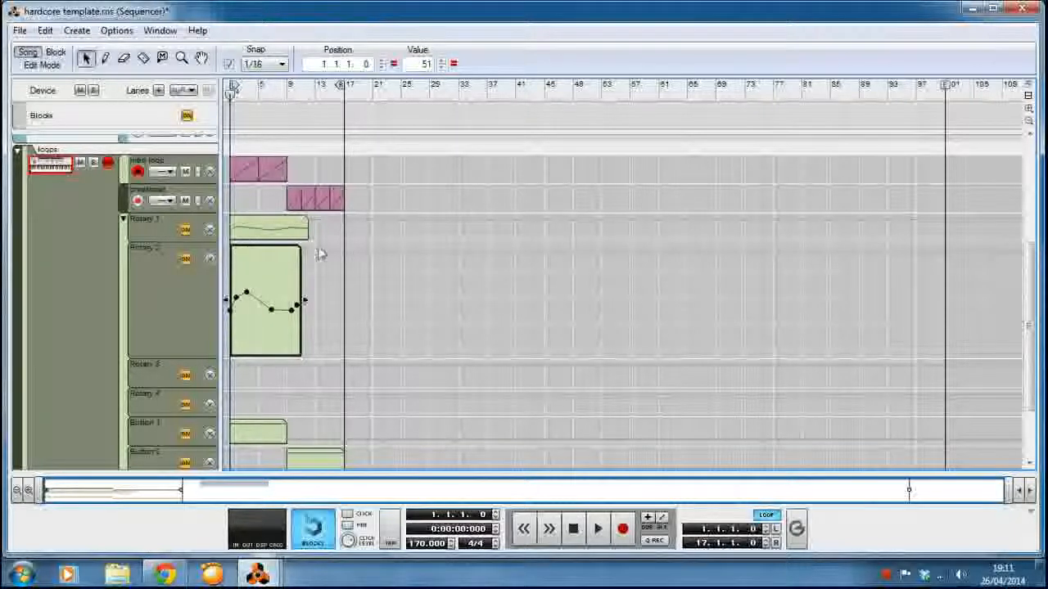
Trim the Rotary 1 and Rotary 2 clips to 8 bars and copy them onto the Rotary 3 and Rotary 4 lanes at bar 9.
click(316, 231)
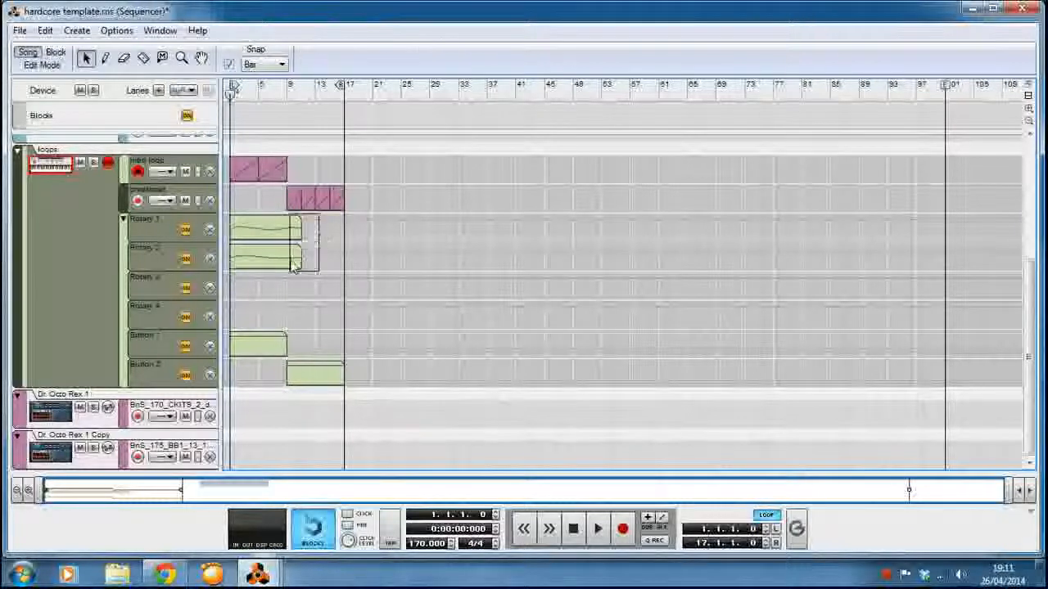
shift+click(303, 256)
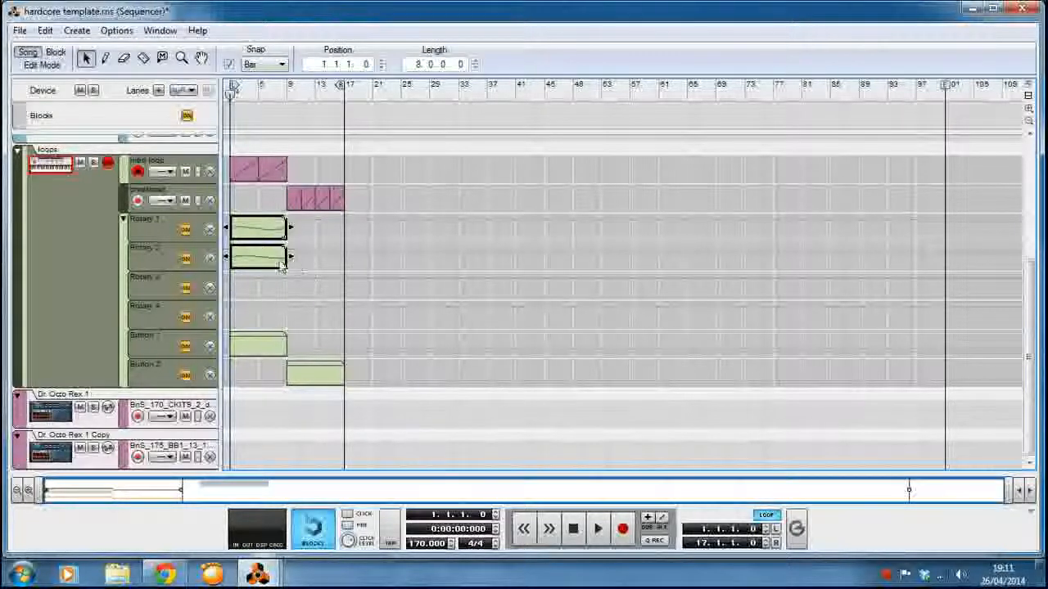
drag(322, 264, 327, 314)
click(363, 262)
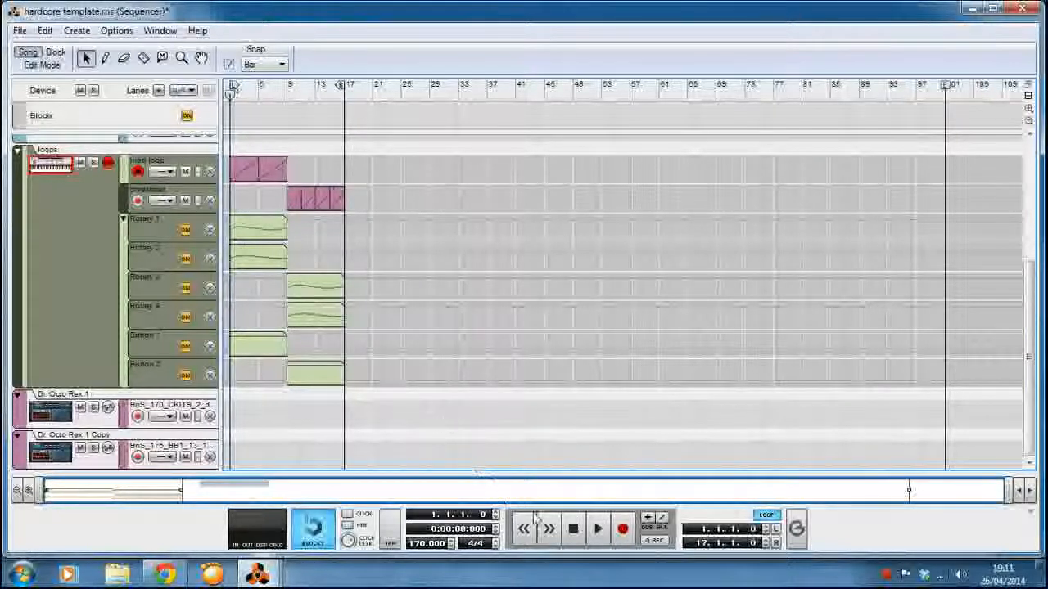
Play the loops with their filter automation, and stop with the song position back at bar 1.
key(space)
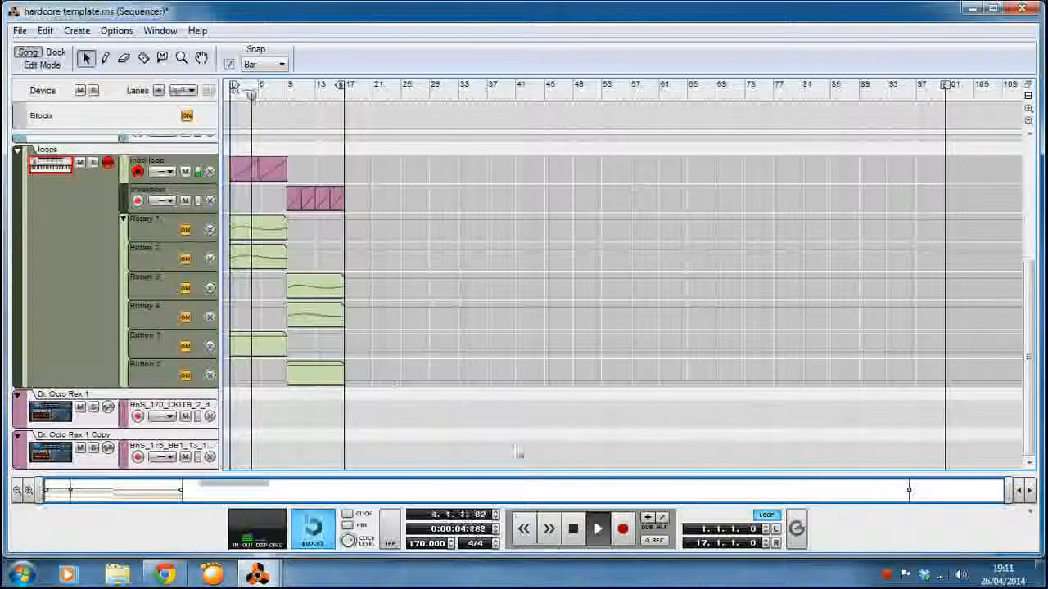
click(573, 529)
click(573, 529)
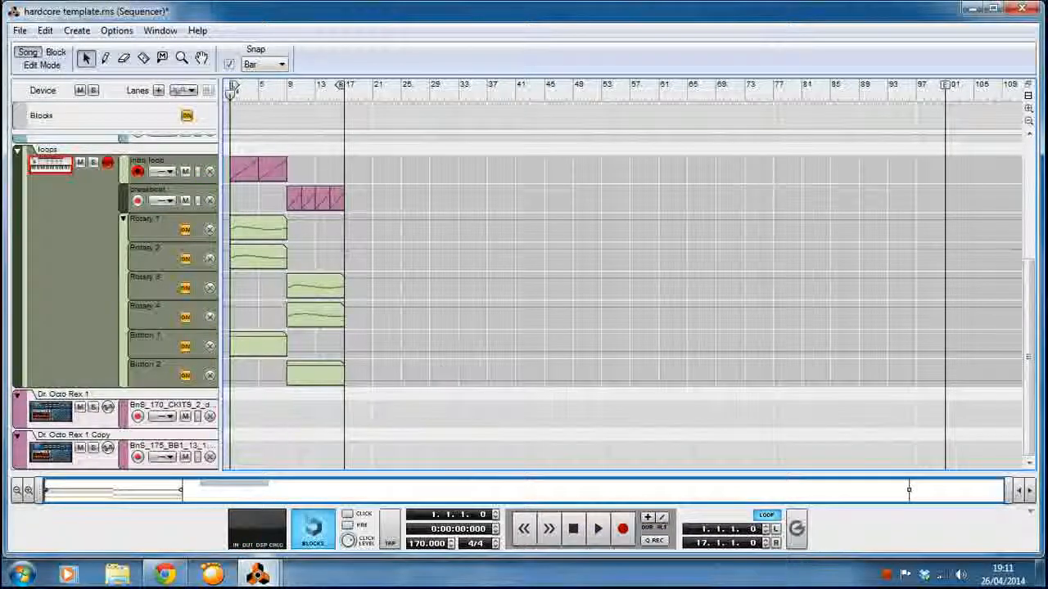
Delete the Dr. Octo Rex 1 and Dr. Octo Rex 1 Copy tracks while keeping their devices.
right_click(194, 397)
click(265, 192)
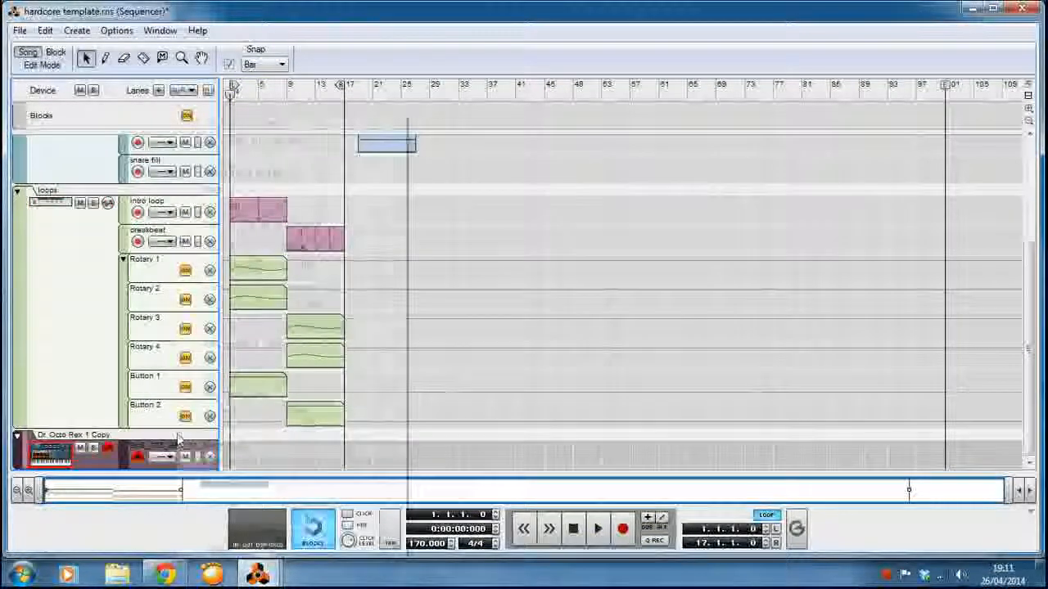
right_click(181, 445)
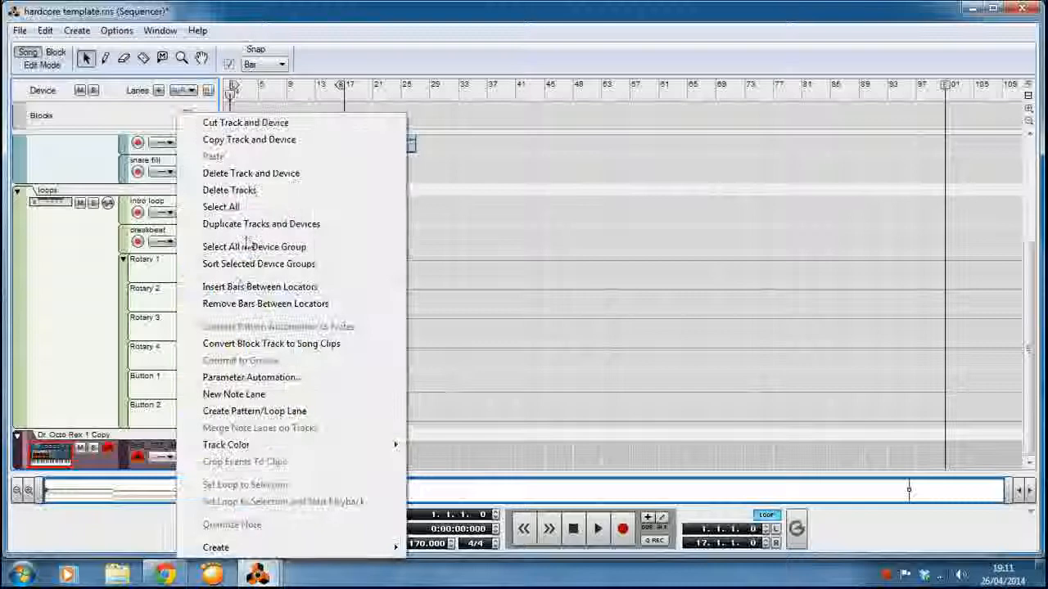
click(262, 190)
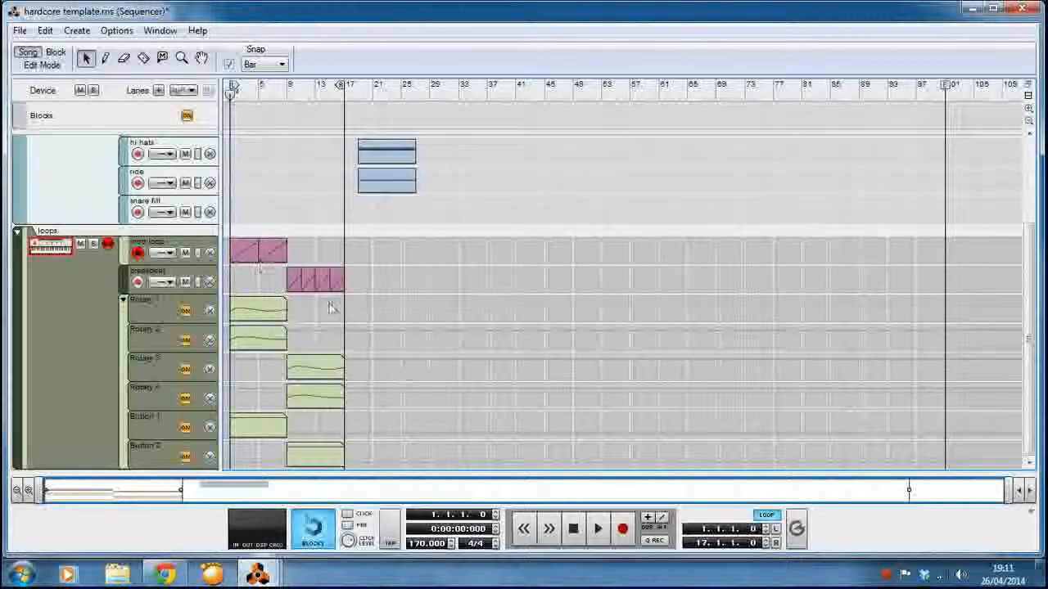
Move the kick, clap, hi hats and ride clips back to bar 1.
scroll(303, 319, up, 3)
drag(439, 206, 247, 307)
click(296, 309)
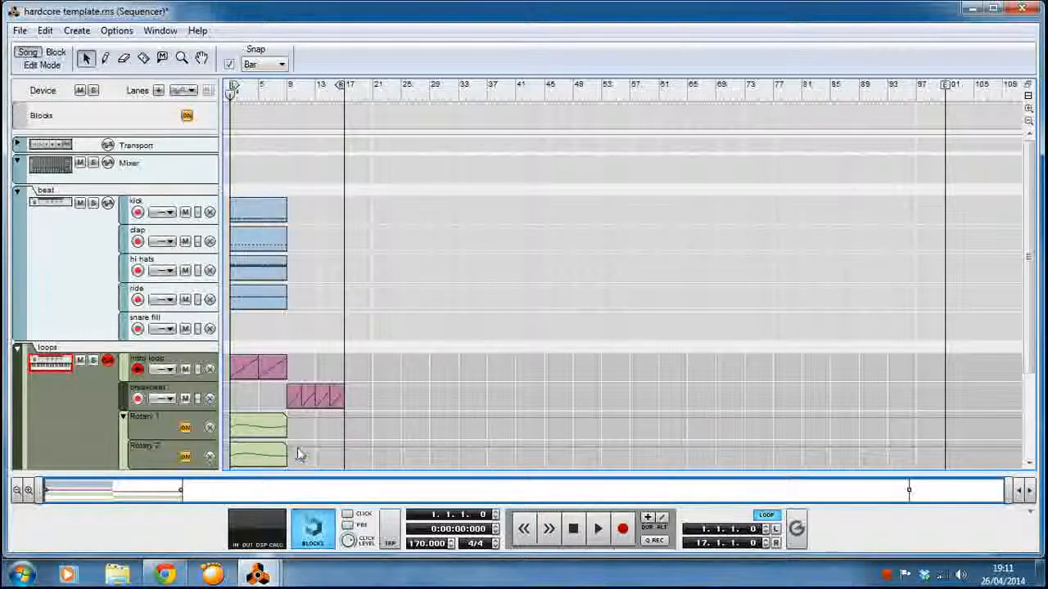
Hide the loops Combinator's devices in the rack, and fold the Combinator and the side chain Spider Audio.
scroll(297, 448, down, 3)
mouse_move(223, 537)
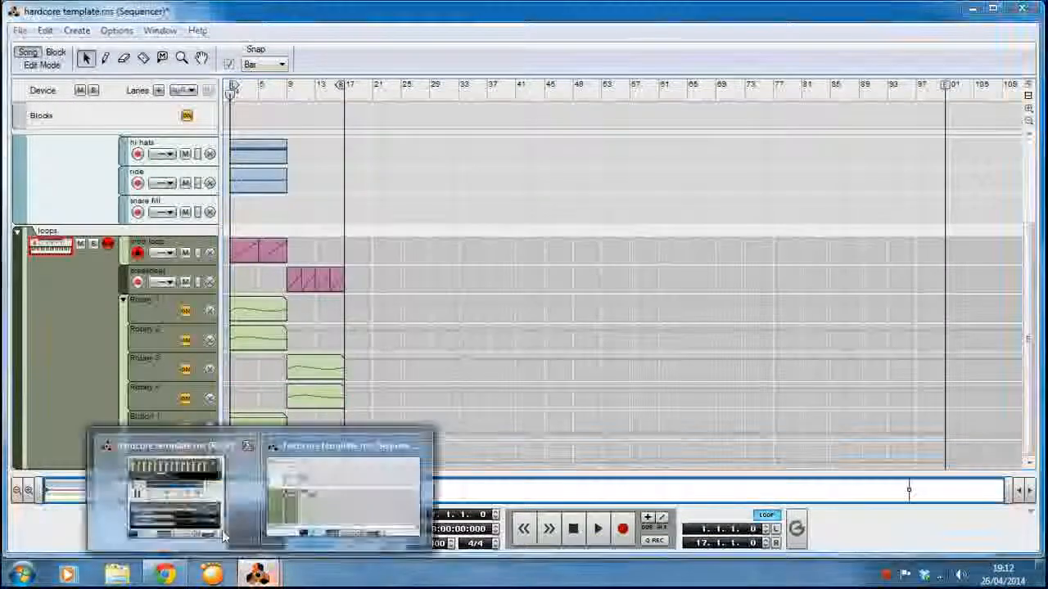
click(342, 495)
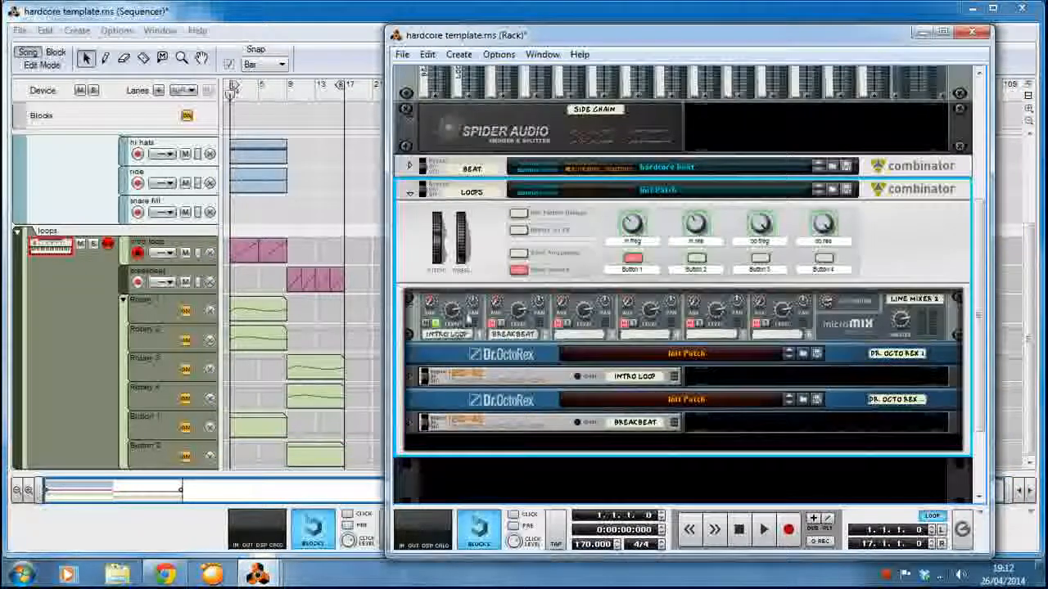
scroll(462, 228, up, 2)
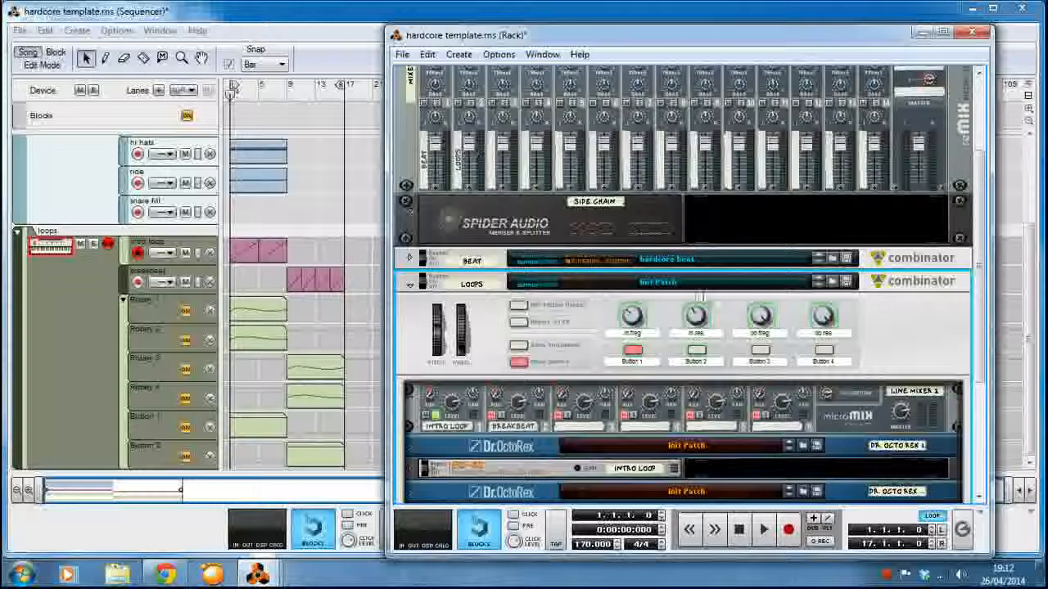
click(519, 363)
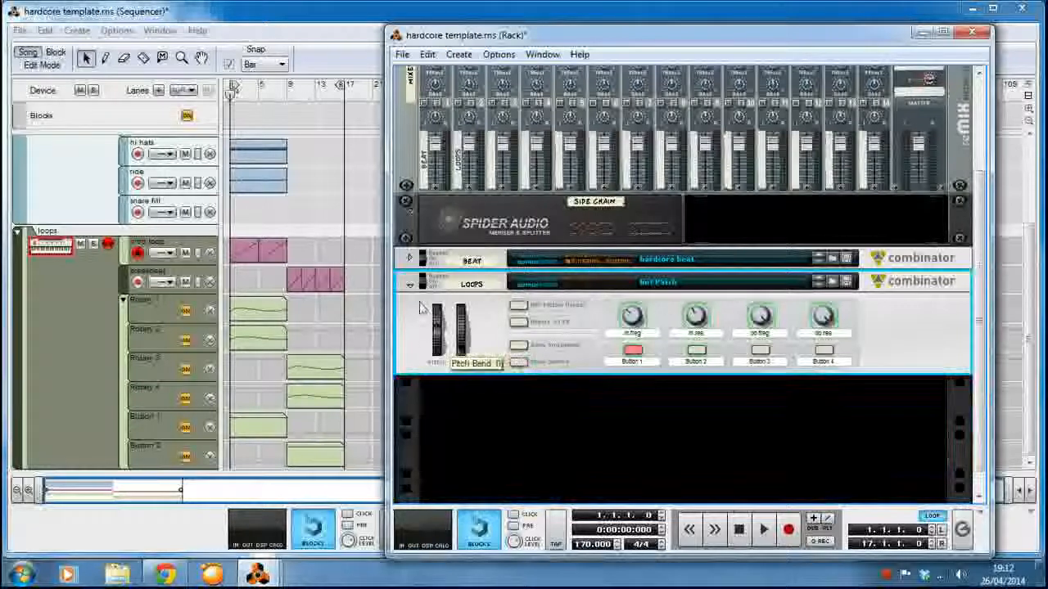
click(409, 285)
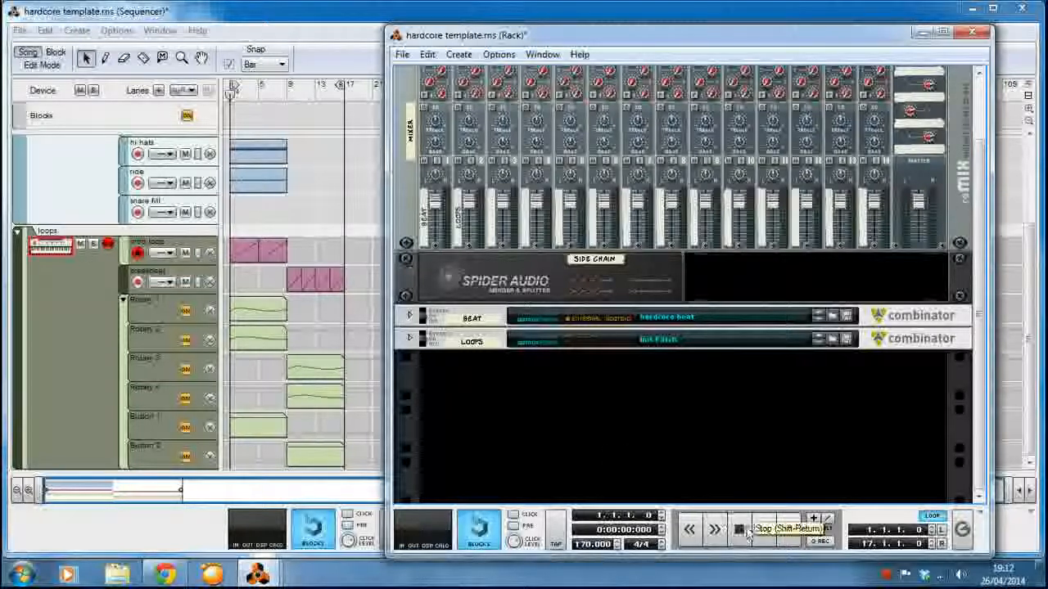
click(411, 277)
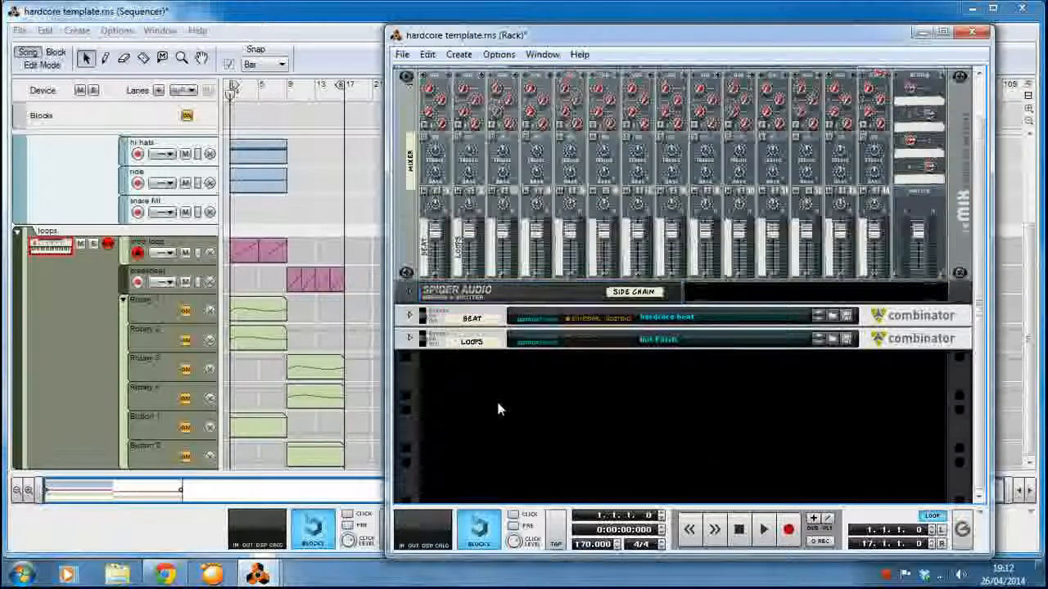